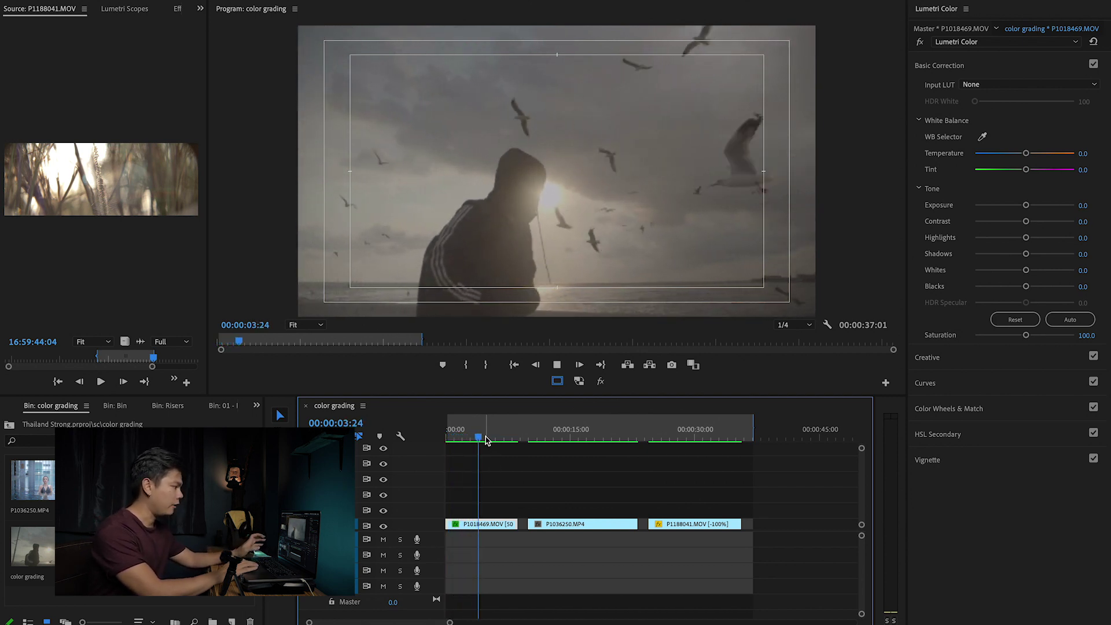
# Review the three clips on the timeline by playing and scrubbing through each, ending back on the seagull clip
pyautogui.press('space')
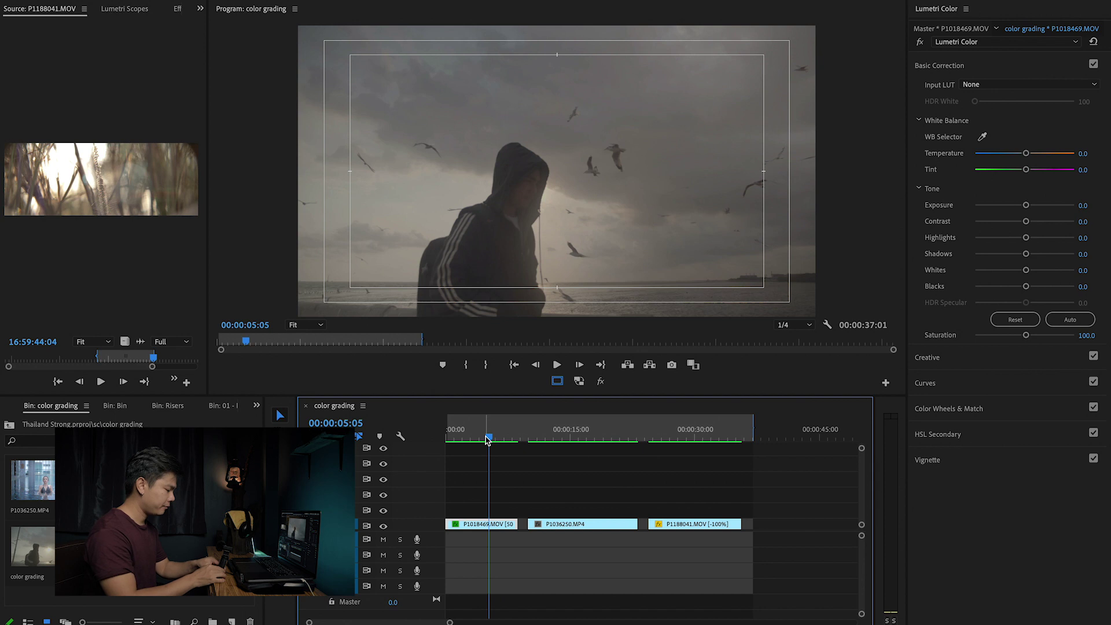
pyautogui.click(547, 434)
pyautogui.press('space')
pyautogui.moveTo(557, 434); pyautogui.dragTo(538, 439)
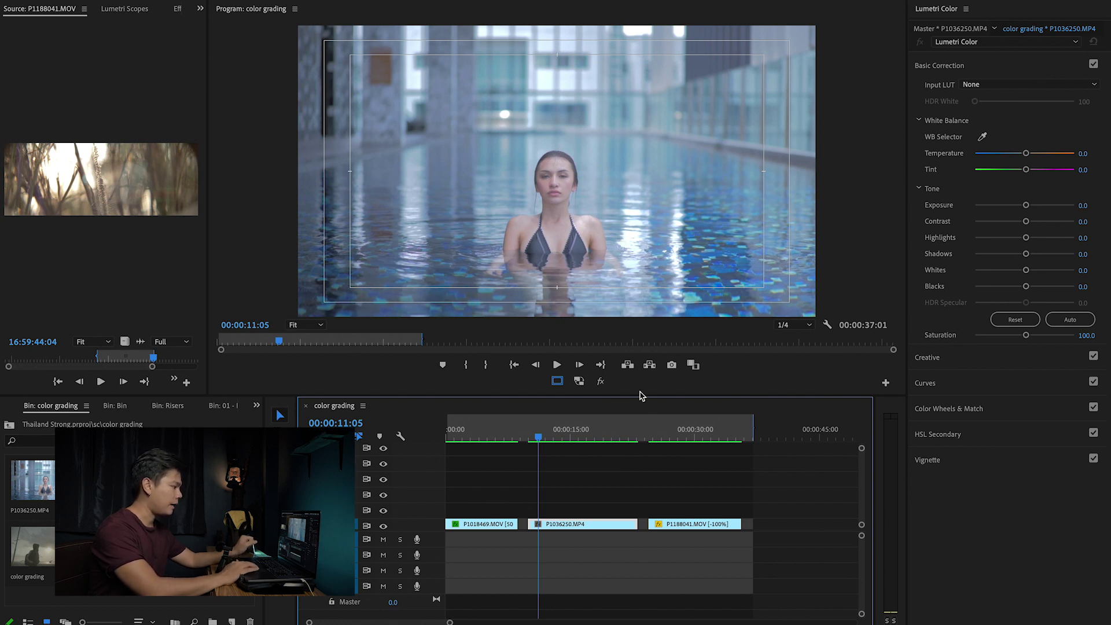
pyautogui.click(669, 435)
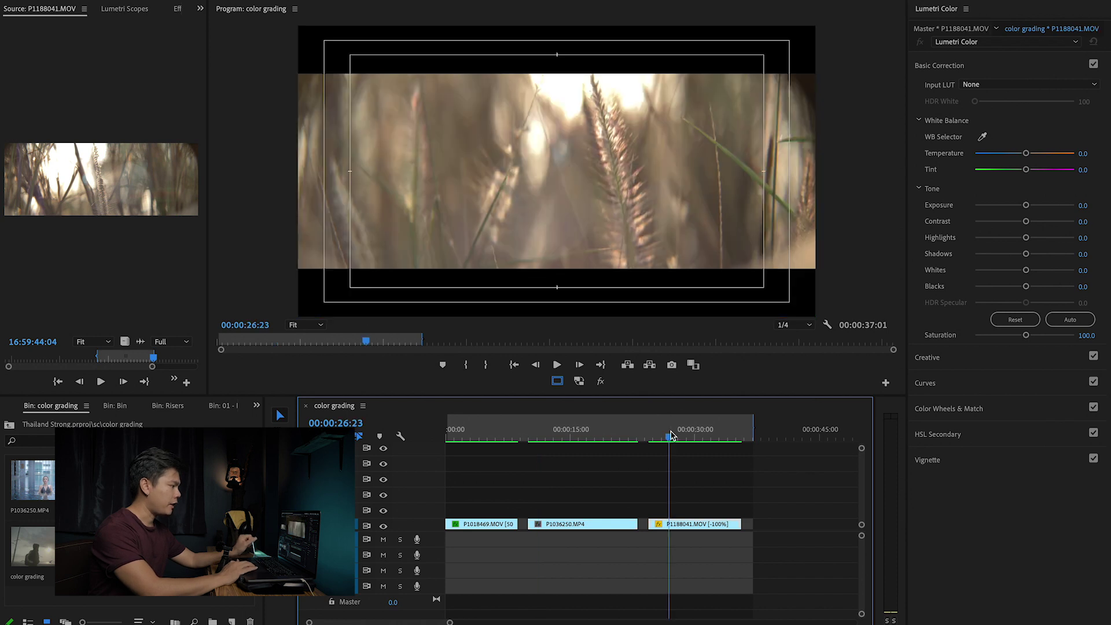
pyautogui.moveTo(675, 435)
pyautogui.mouseDown()
pyautogui.moveTo(663, 435)
pyautogui.moveTo(675, 438)
pyautogui.mouseUp()
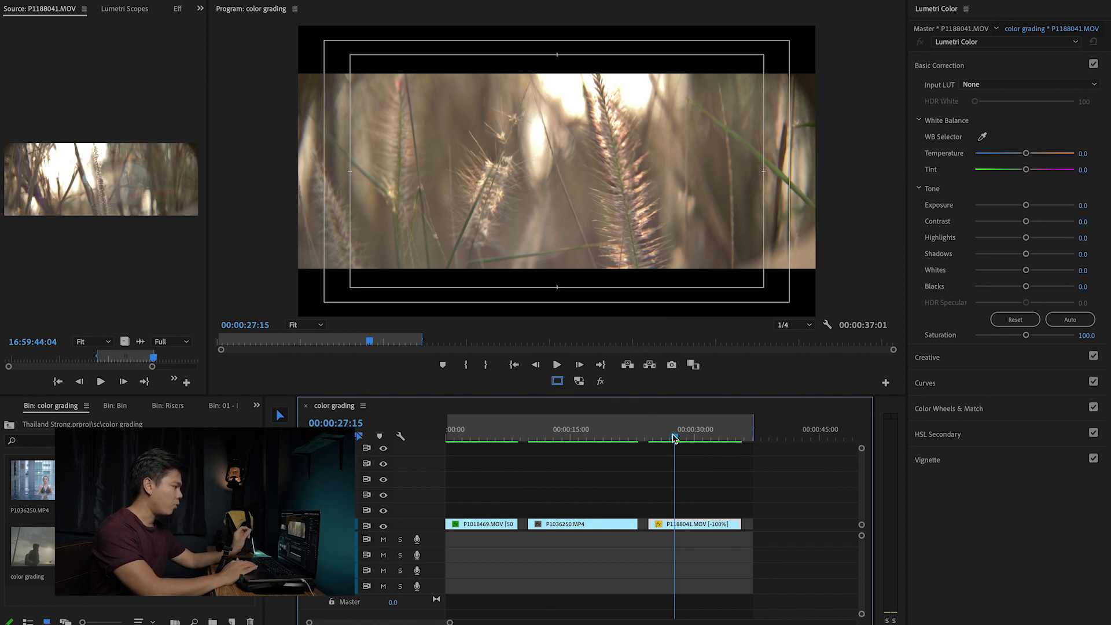
pyautogui.moveTo(674, 438); pyautogui.dragTo(687, 439)
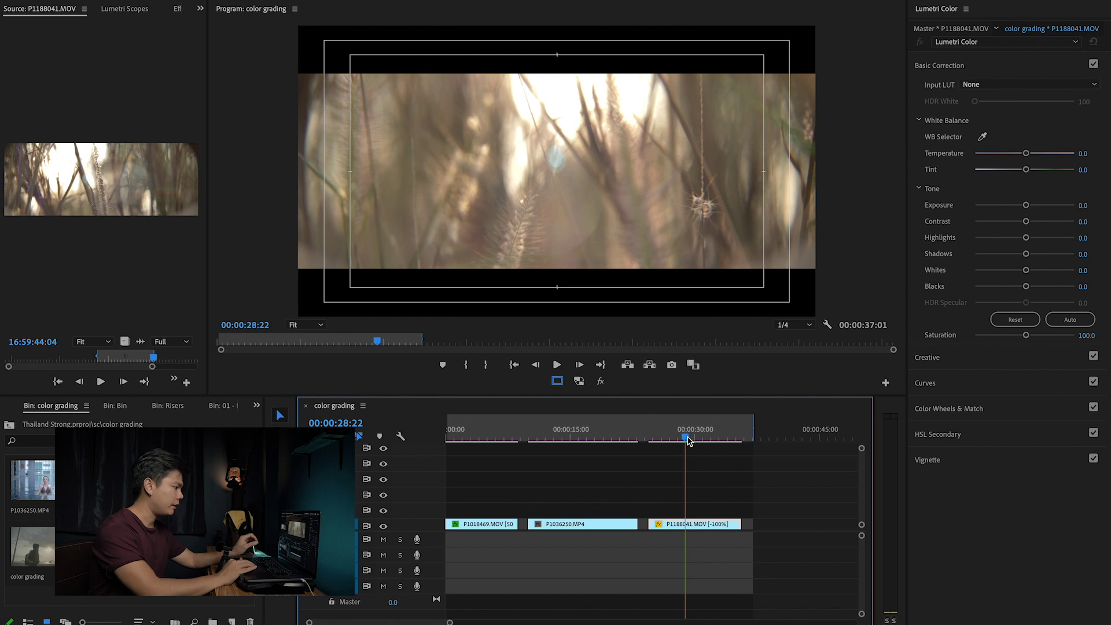
pyautogui.click(574, 437)
pyautogui.moveTo(574, 437); pyautogui.dragTo(551, 437)
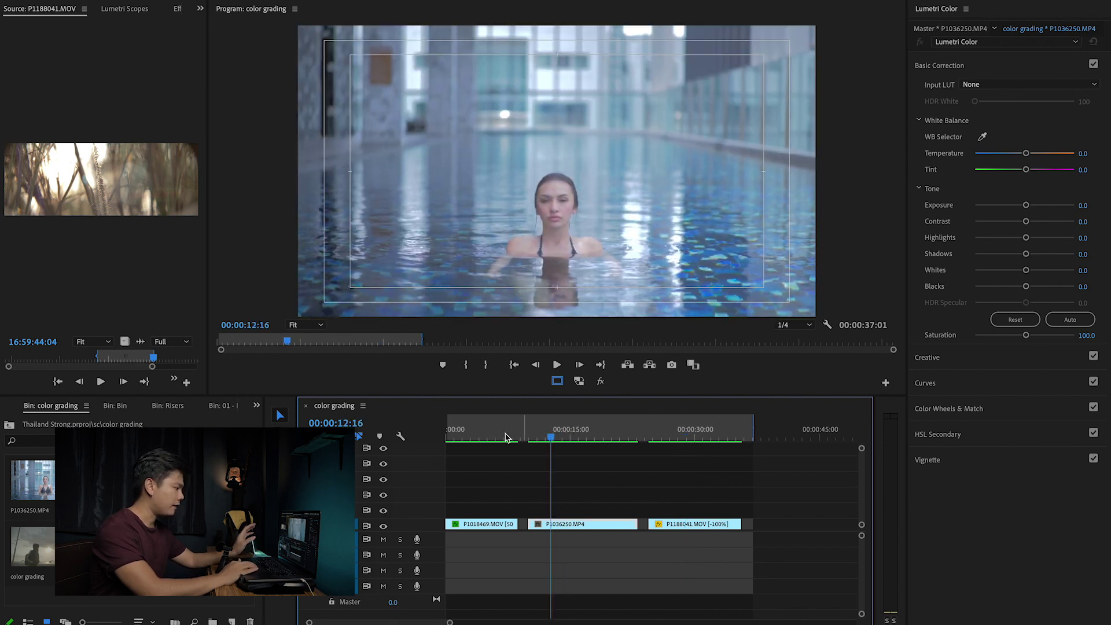
pyautogui.click(475, 436)
pyautogui.press('Left')
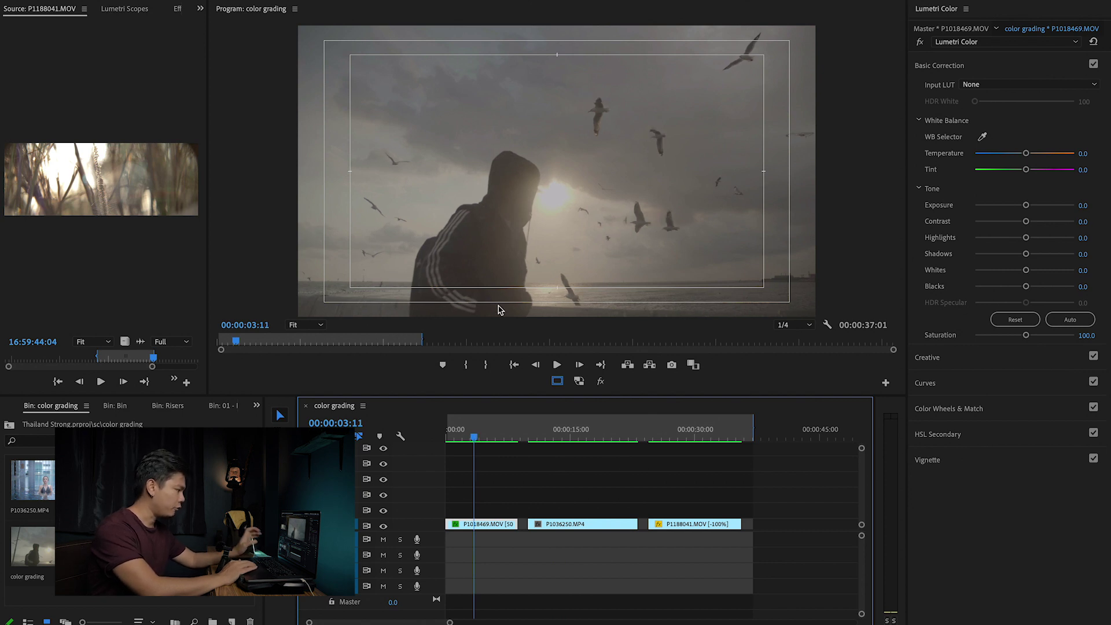
# Zoom the timeline in on the first clip and scrub it to the frame at 00:00:03:19
pyautogui.click(446, 430)
pyautogui.press('=')
pyautogui.press('=')
pyautogui.press('=')
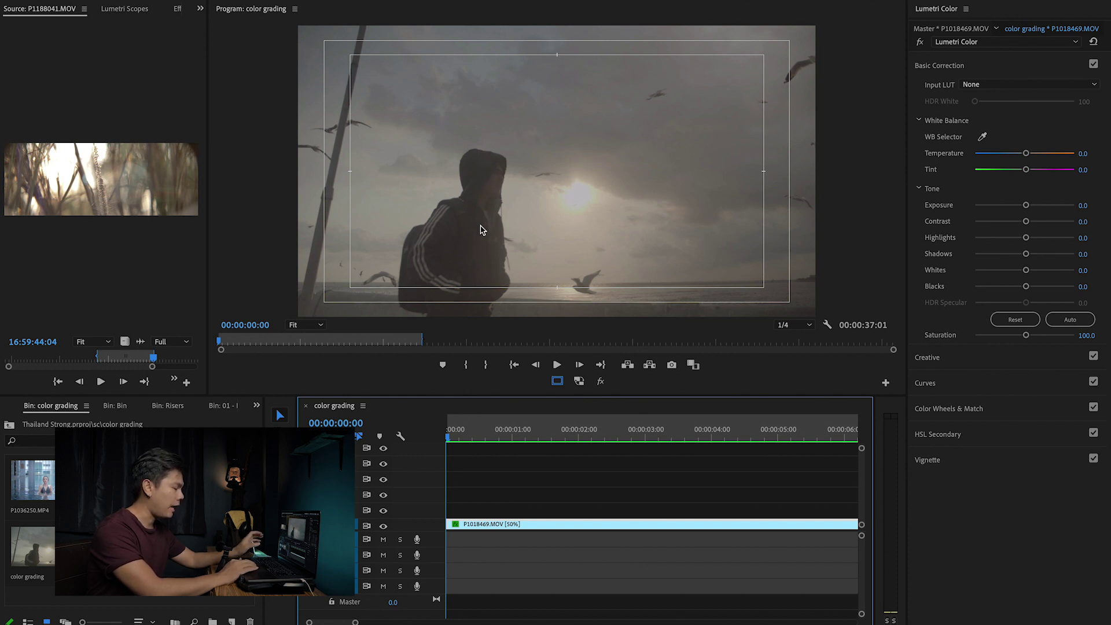
pyautogui.press('-')
pyautogui.moveTo(585, 443); pyautogui.dragTo(605, 440)
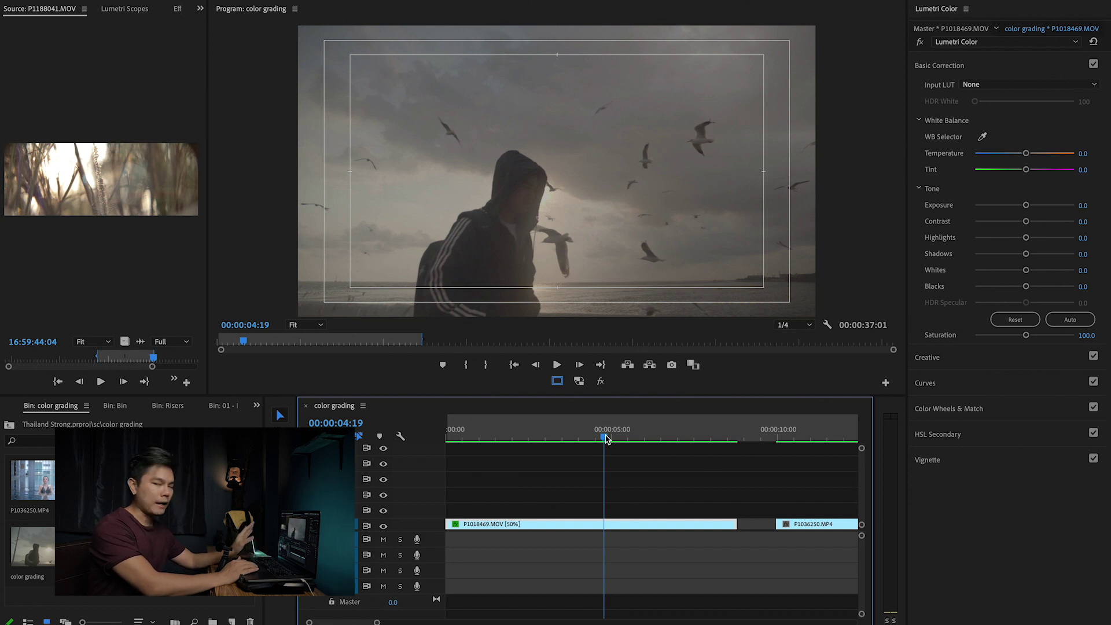
pyautogui.moveTo(605, 439); pyautogui.dragTo(595, 439)
pyautogui.press('-')
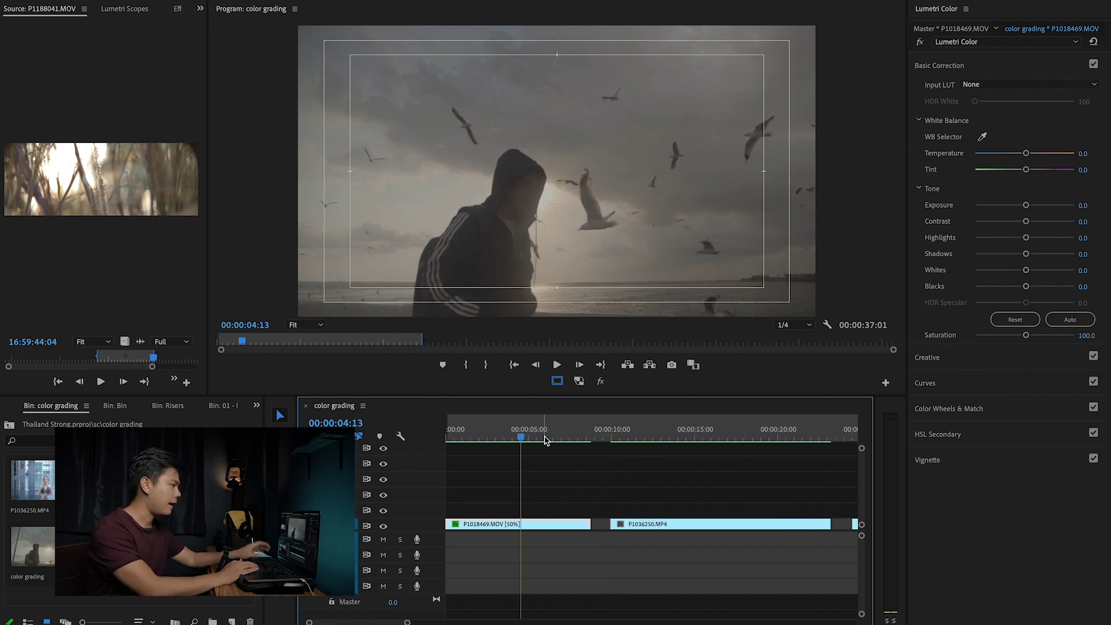
pyautogui.moveTo(519, 437)
pyautogui.mouseDown()
pyautogui.moveTo(536, 435)
pyautogui.moveTo(479, 435)
pyautogui.moveTo(520, 437)
pyautogui.mouseUp()
# Add a control point to the lower part of the clip's white RGB curve and pull it slightly down to darken the shadows
pyautogui.click(925, 383)
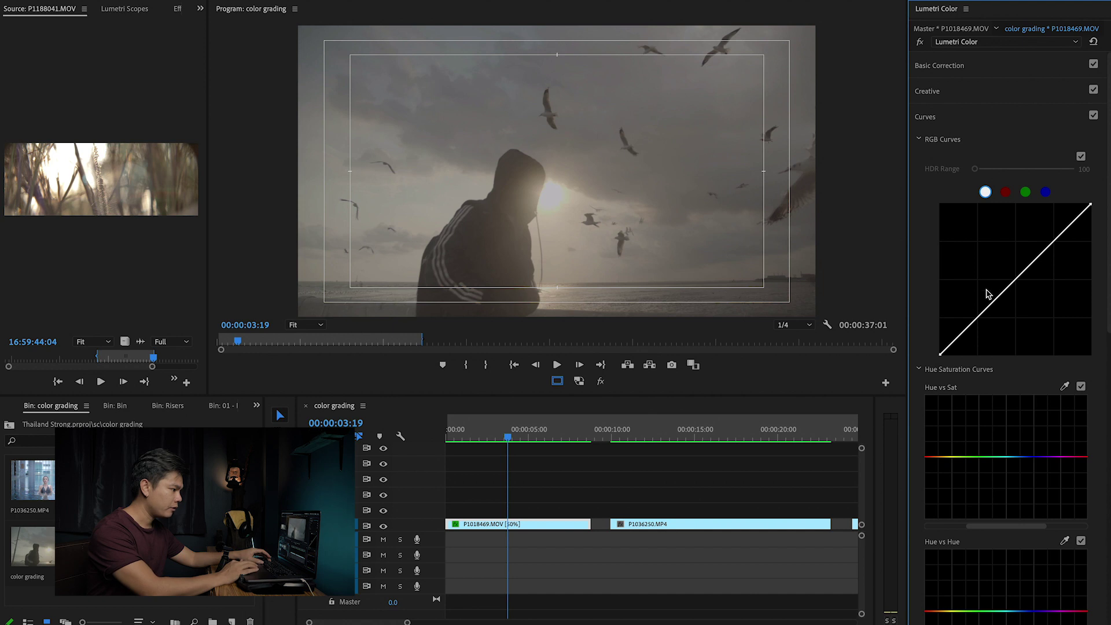
pyautogui.click(977, 318)
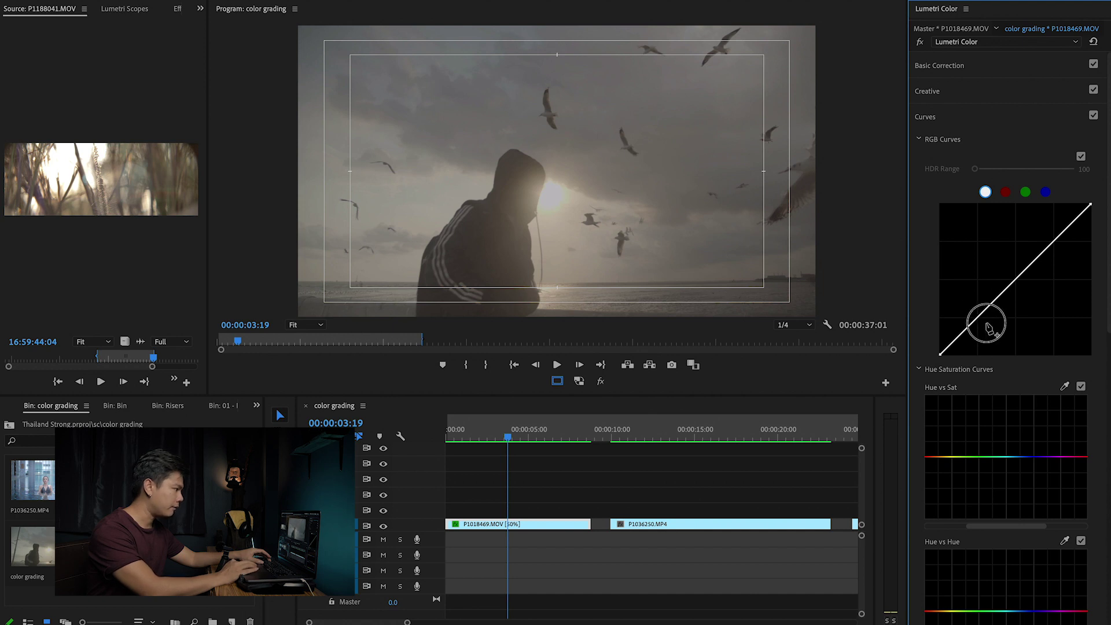
pyautogui.moveTo(977, 317); pyautogui.dragTo(983, 325)
pyautogui.keyDown('ctrl'); pyautogui.click(984, 322); pyautogui.keyUp('ctrl')
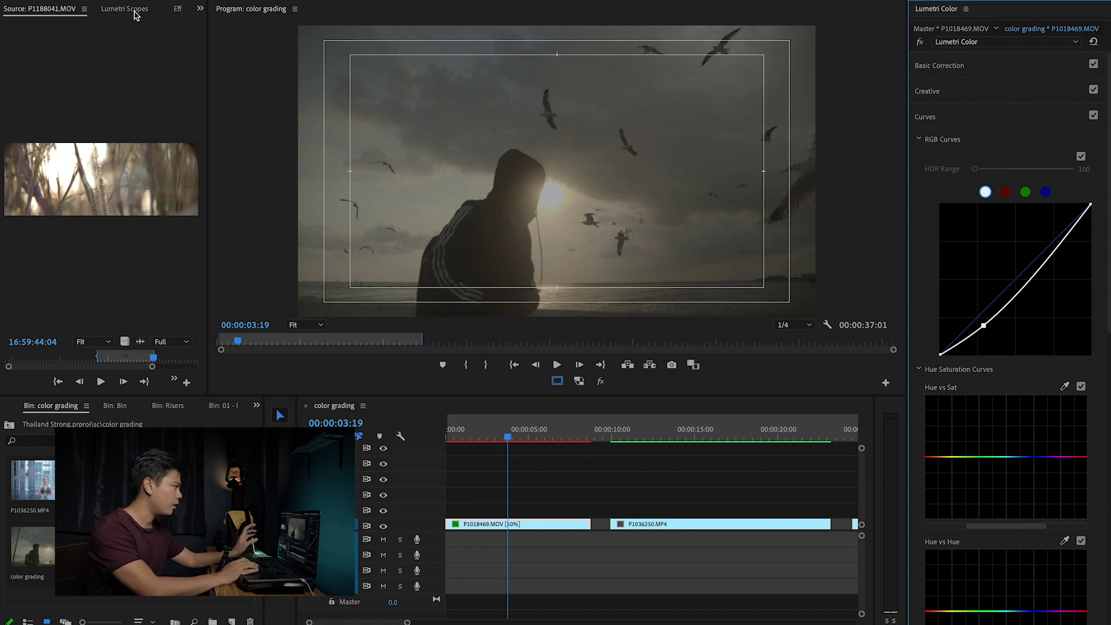
# Display the Lumetri Scopes, widen their area beside the preview, and review which scope types are enabled
pyautogui.click(135, 13)
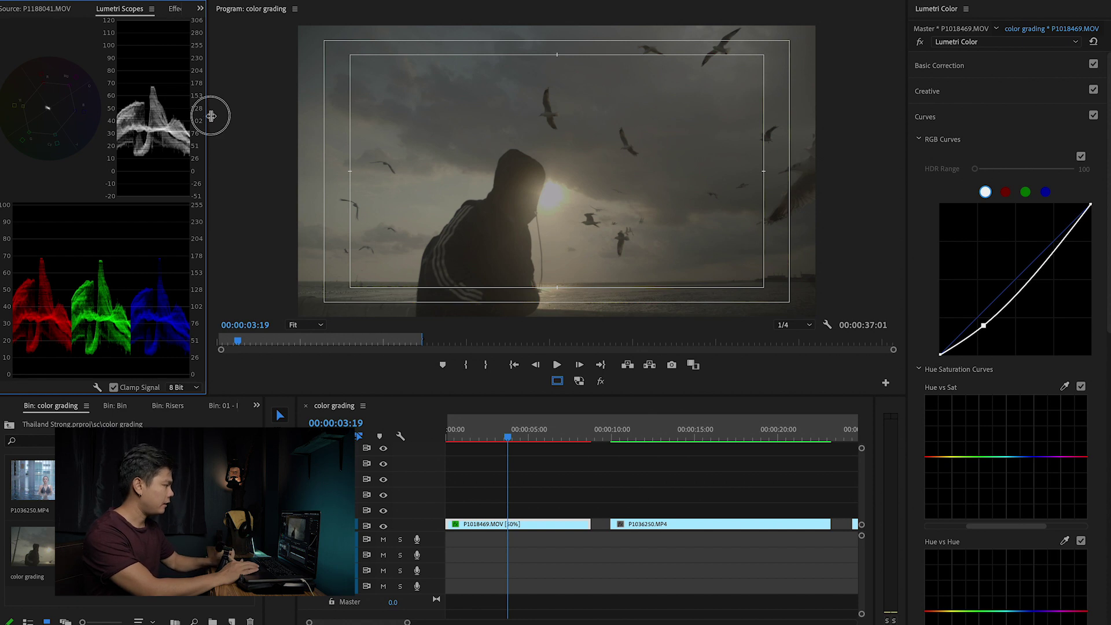
pyautogui.moveTo(208, 116); pyautogui.dragTo(265, 116)
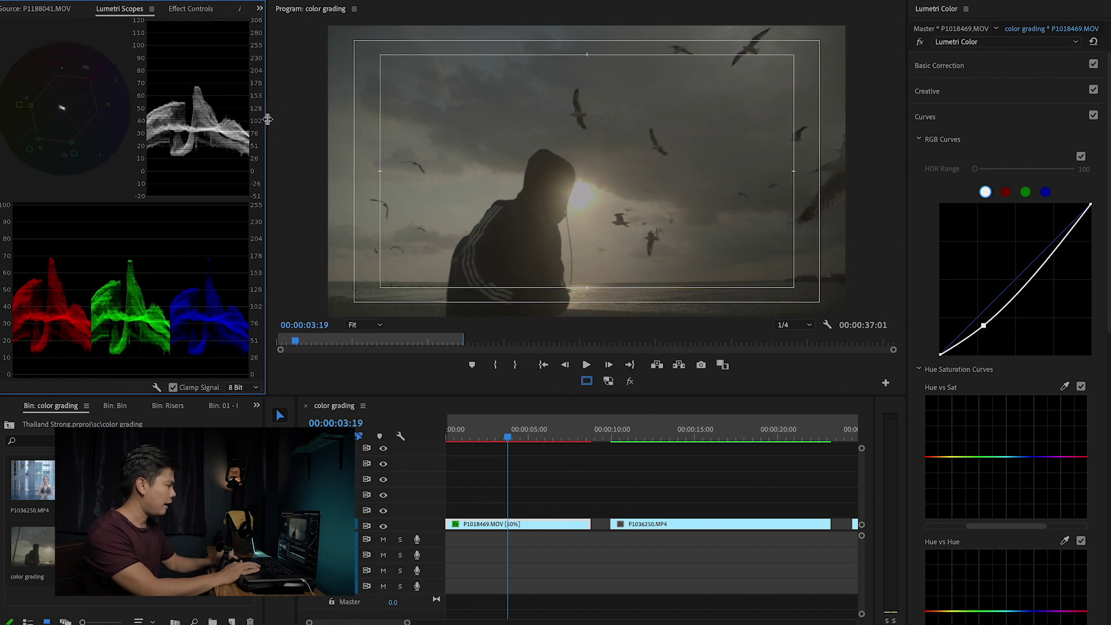
pyautogui.click(156, 387)
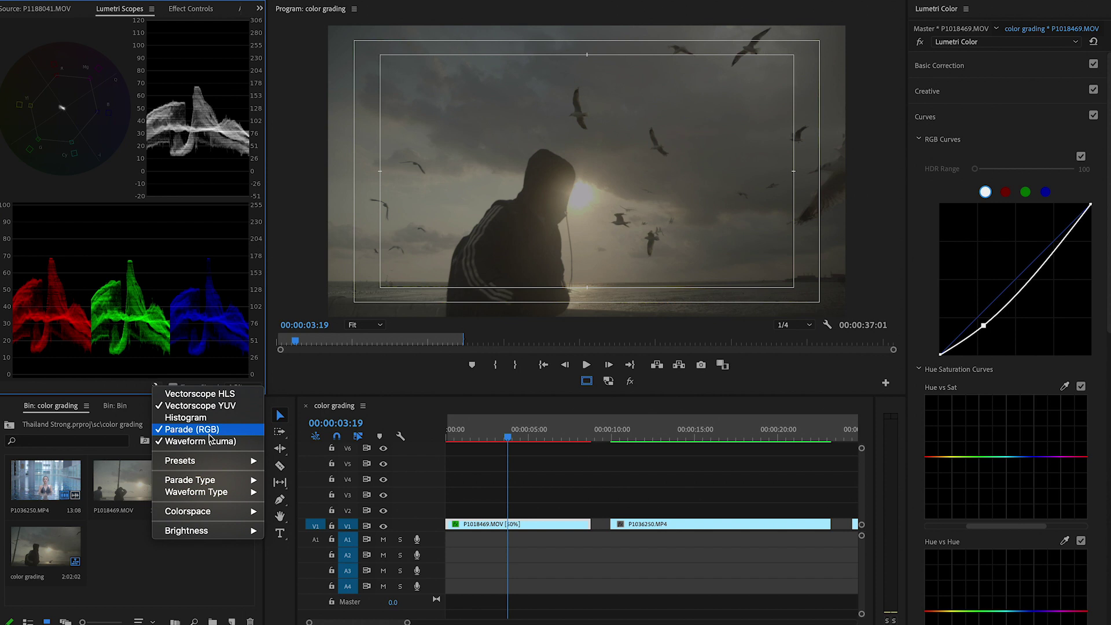
pyautogui.click(58, 348)
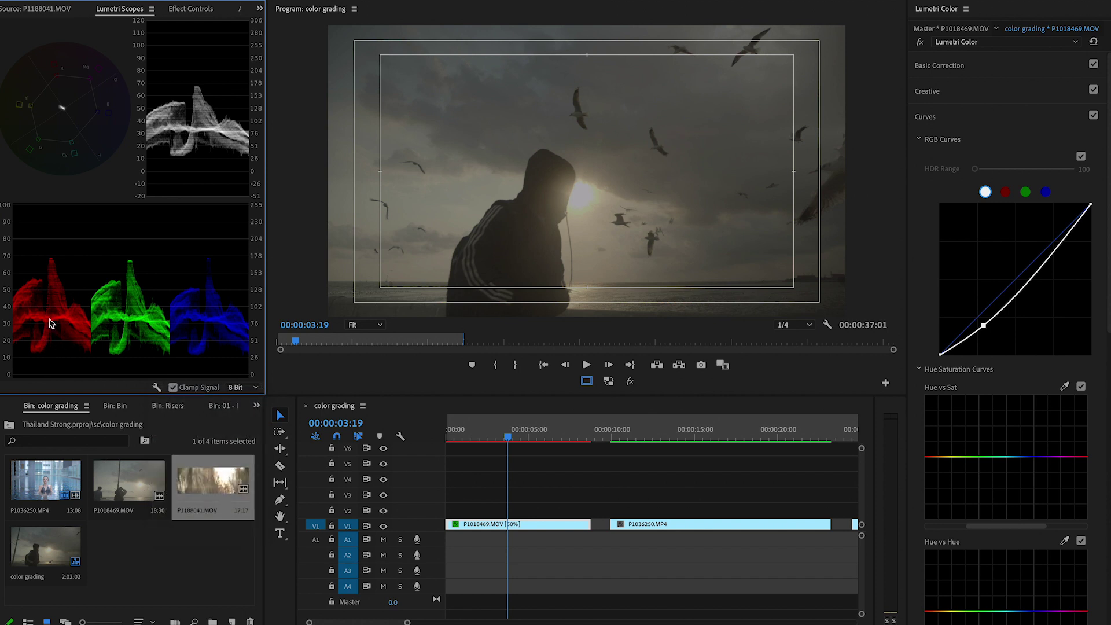
pyautogui.click(200, 355)
pyautogui.click(157, 387)
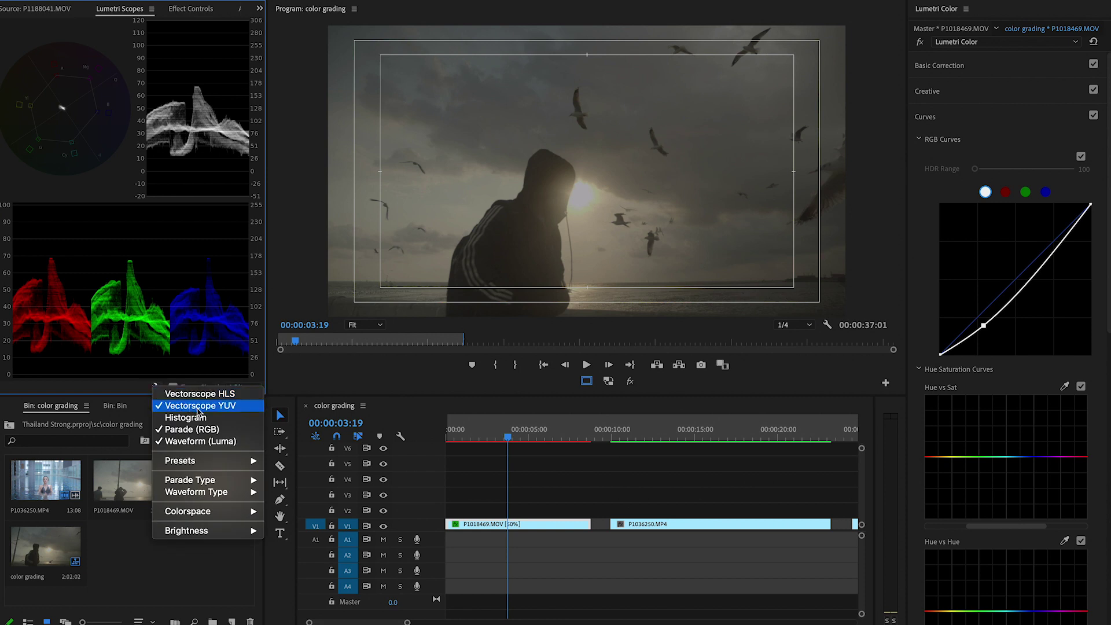
pyautogui.click(69, 112)
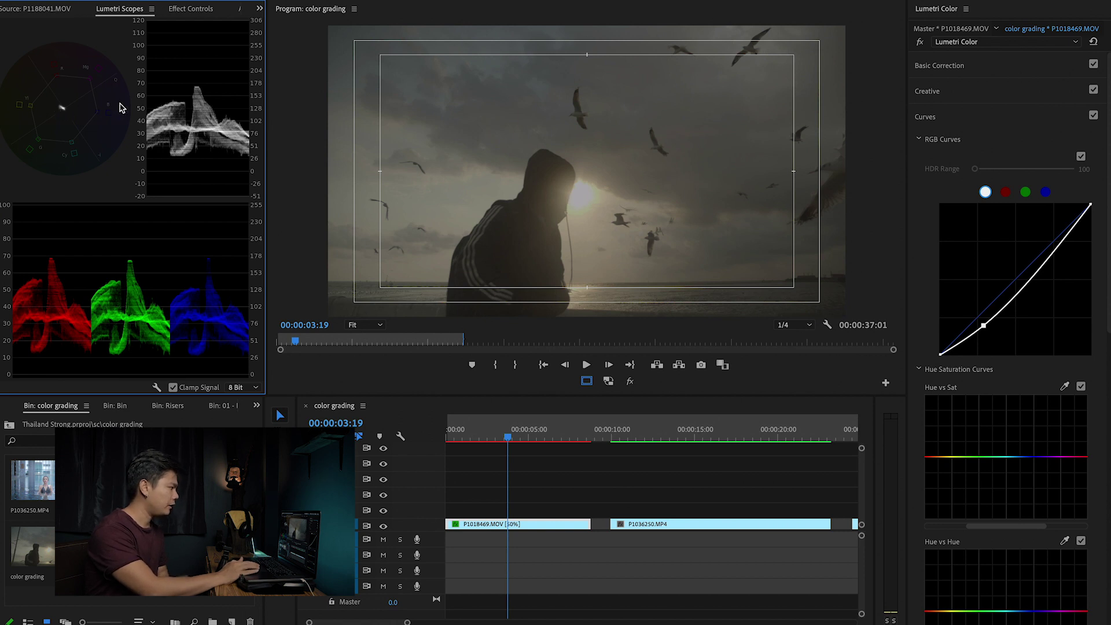
pyautogui.moveTo(266, 125); pyautogui.dragTo(332, 124)
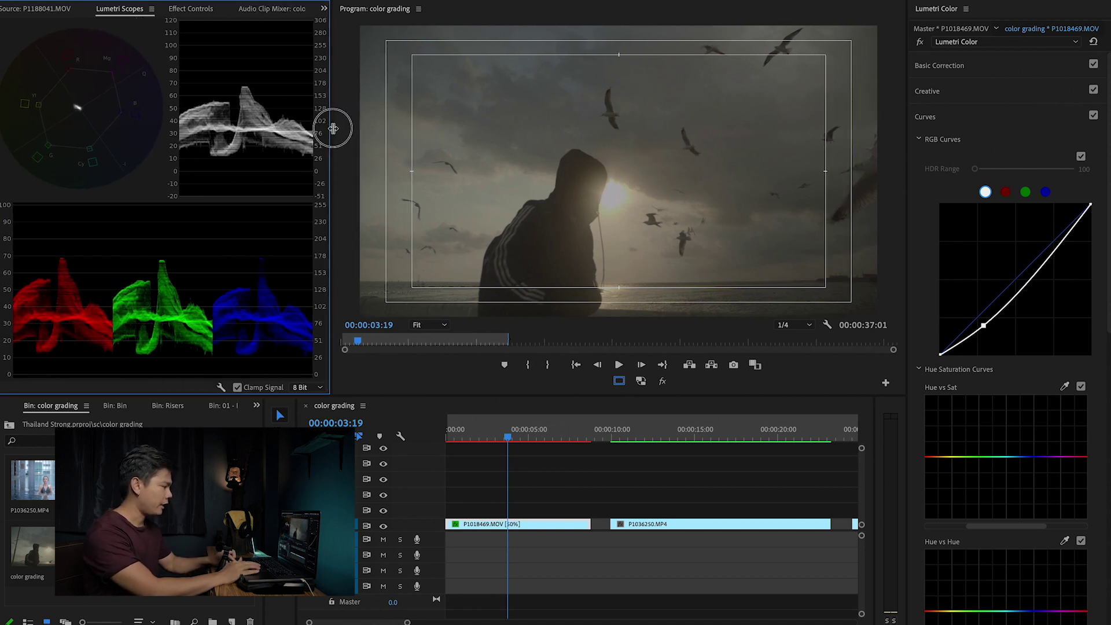
# Move to the frame at 00:00:04:12 and pull the lower RGB curve point further down to deepen the shadows
pyautogui.click(504, 438)
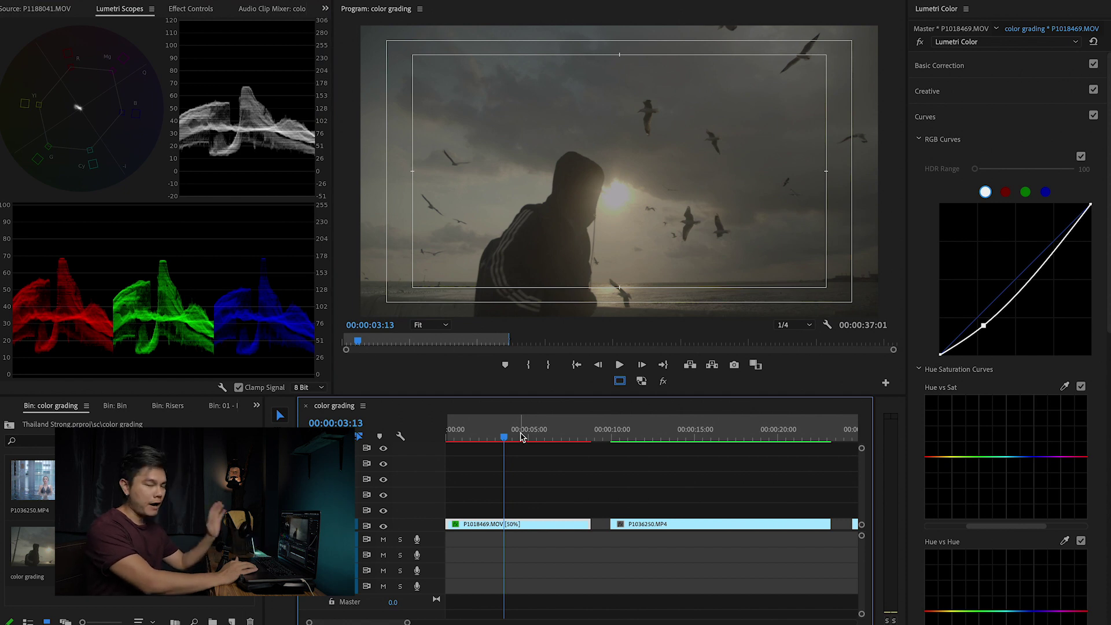
pyautogui.moveTo(507, 438)
pyautogui.mouseDown()
pyautogui.moveTo(495, 435)
pyautogui.moveTo(522, 434)
pyautogui.mouseUp()
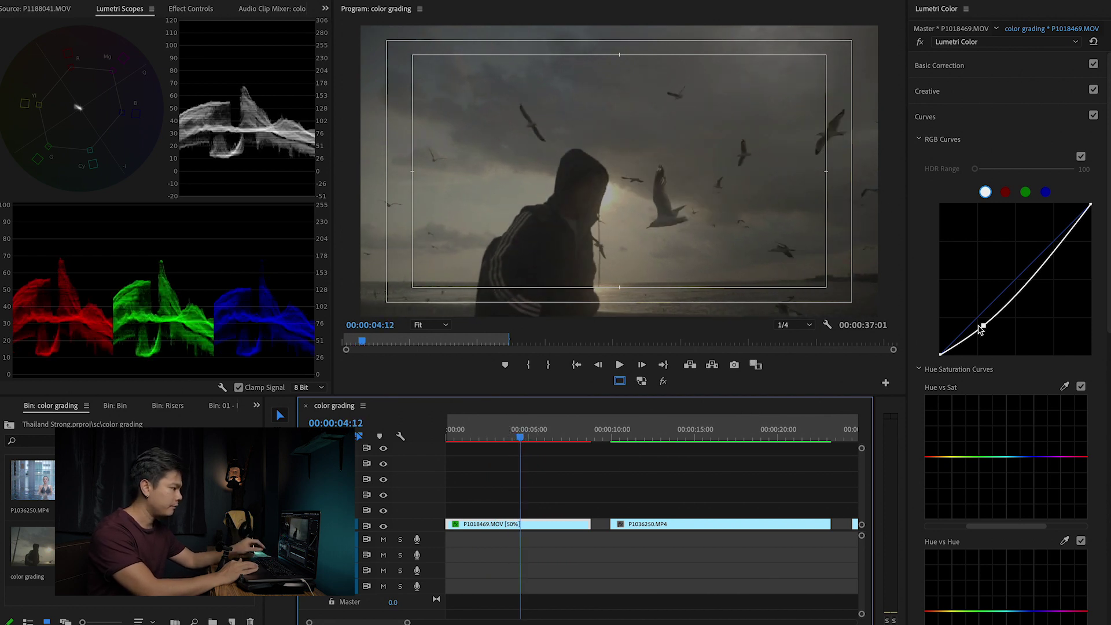
pyautogui.moveTo(982, 327); pyautogui.dragTo(981, 321)
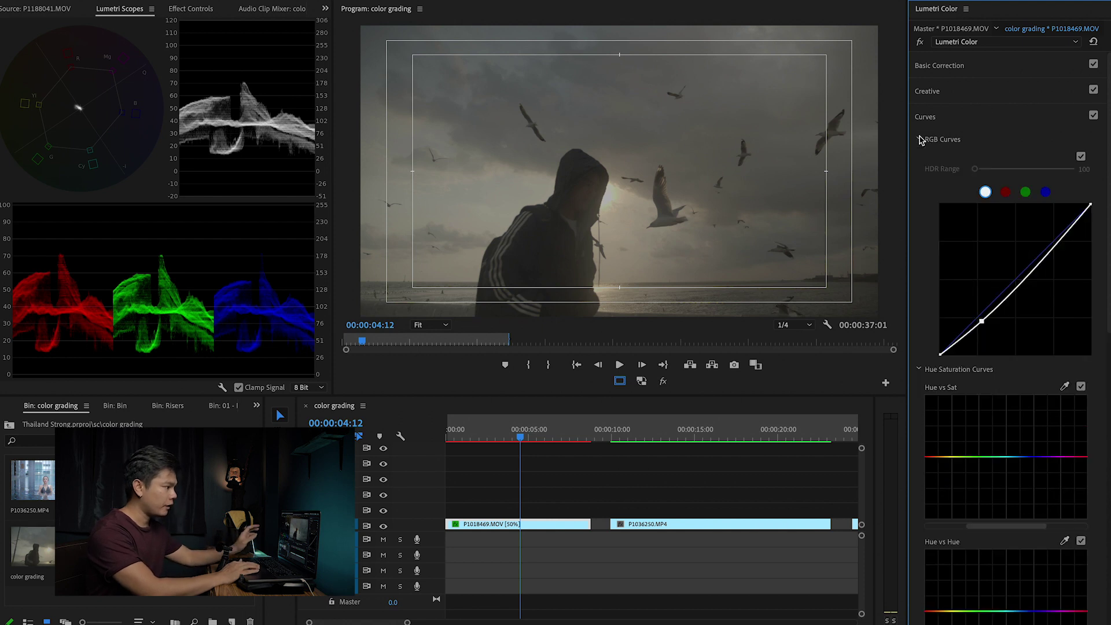
pyautogui.click(922, 118)
pyautogui.click(923, 118)
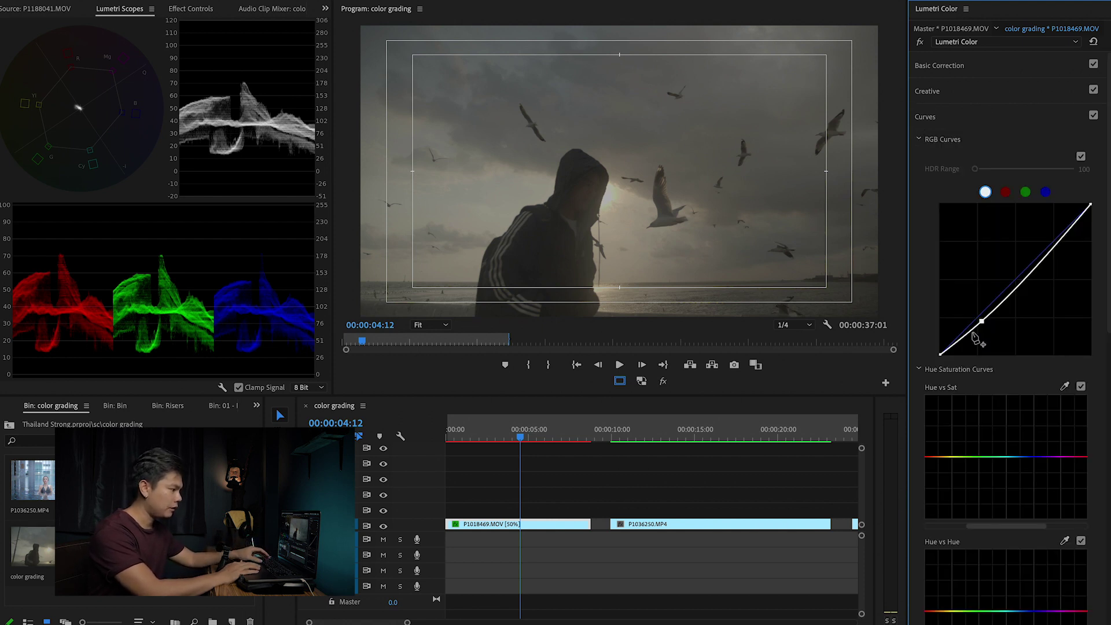
pyautogui.moveTo(982, 321); pyautogui.dragTo(985, 326)
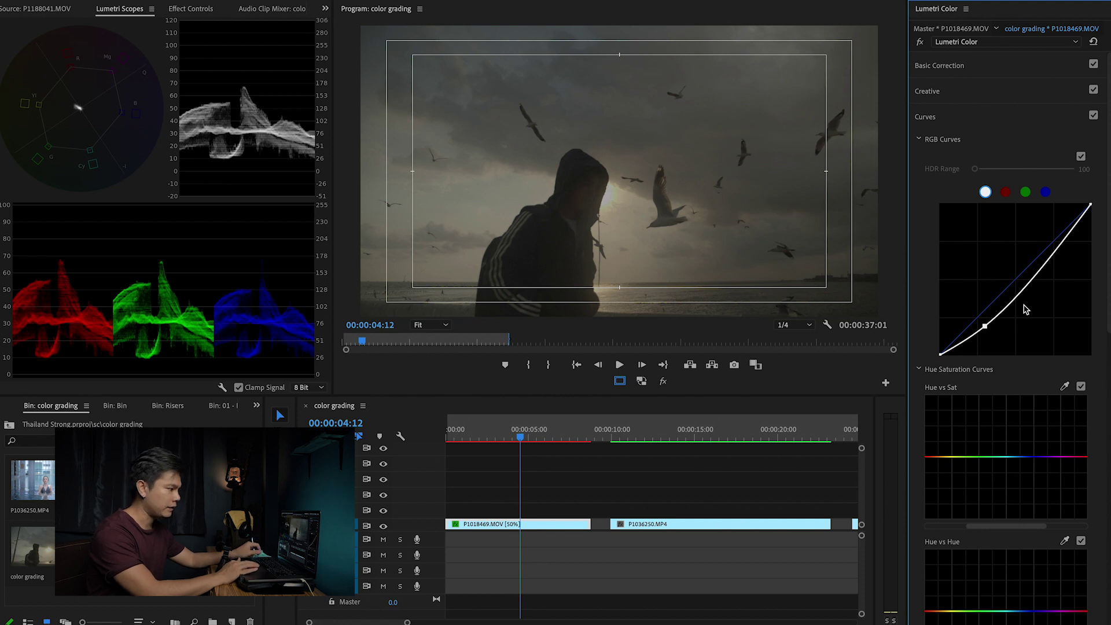
pyautogui.moveTo(983, 327)
pyautogui.mouseDown()
pyautogui.moveTo(981, 318)
pyautogui.moveTo(990, 336)
pyautogui.mouseUp()
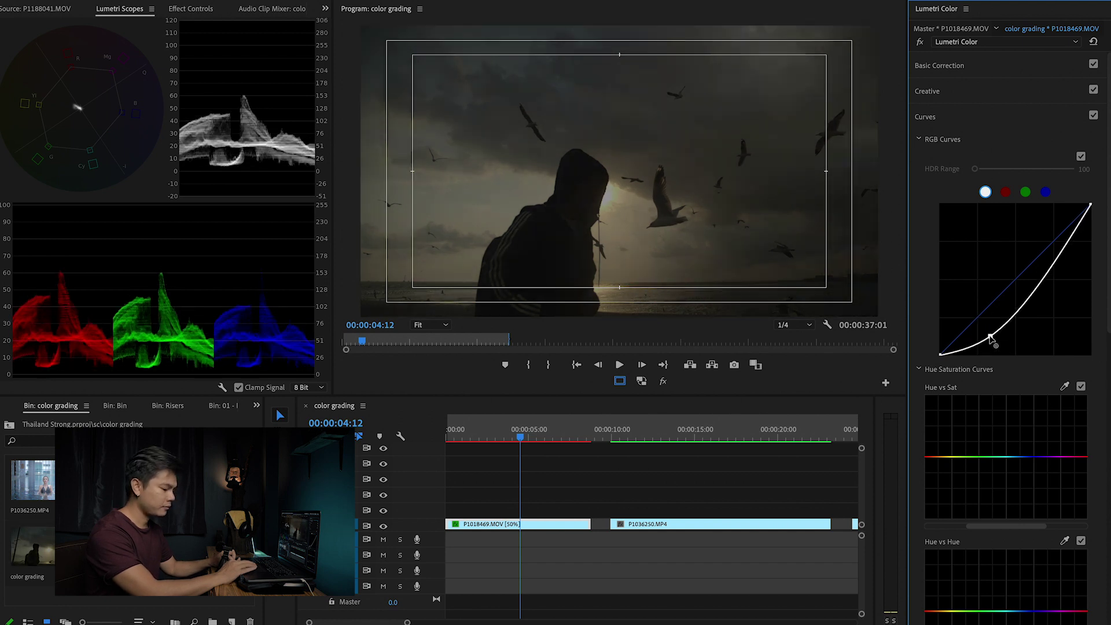
# Add a control point to the upper part of the RGB curve and raise it into an S-curve that brightens the highlights
pyautogui.click(1048, 262)
pyautogui.moveTo(1050, 263); pyautogui.dragTo(1041, 239)
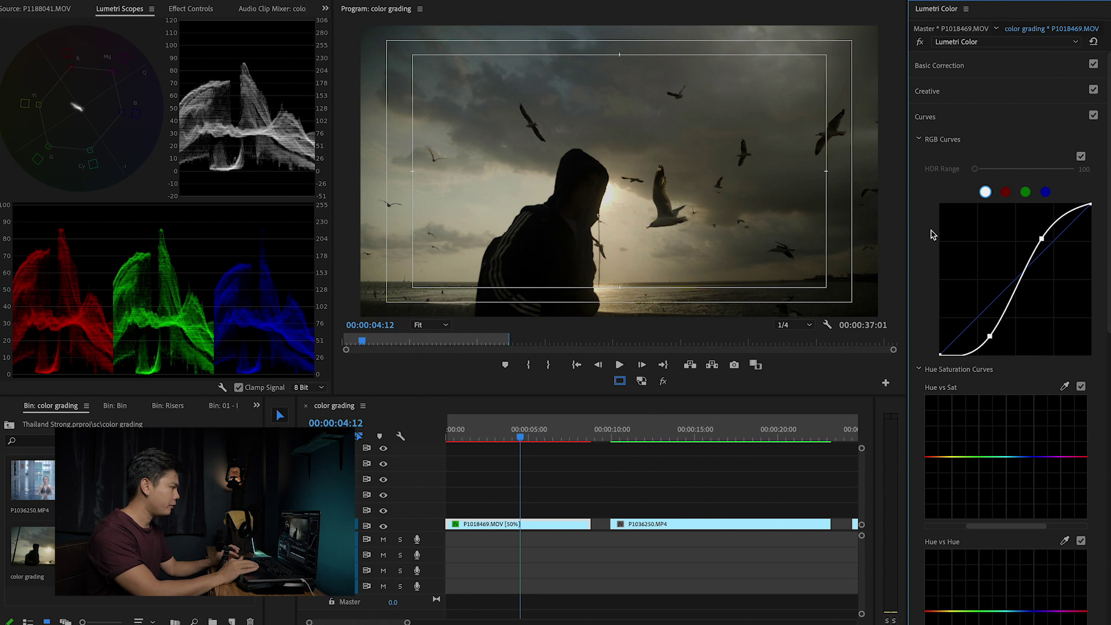
pyautogui.moveTo(1042, 240); pyautogui.dragTo(1023, 217)
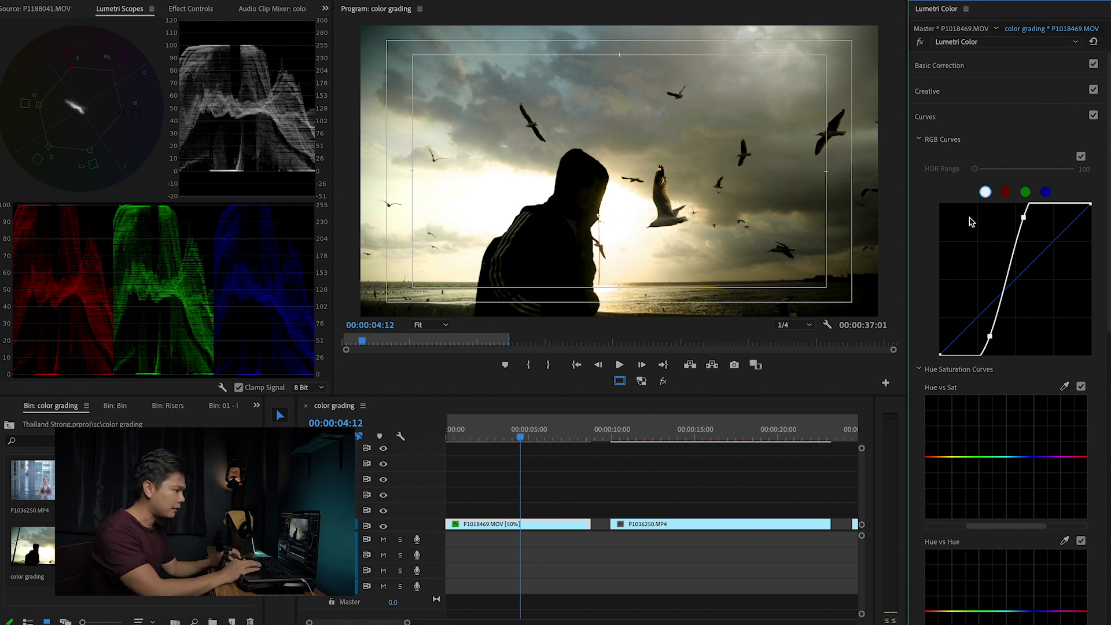
pyautogui.moveTo(1024, 219); pyautogui.dragTo(1038, 233)
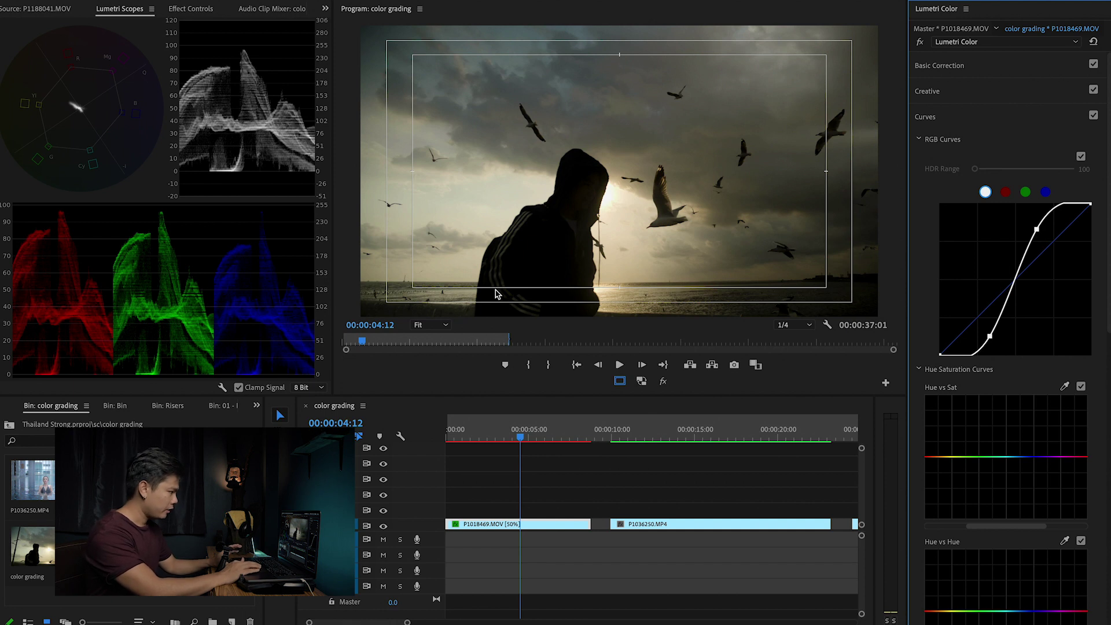
# Inspect the dark areas of the preview at 200% zoom, and return it to Fit with the playback resolution set to Full
pyautogui.click(441, 327)
pyautogui.click(431, 433)
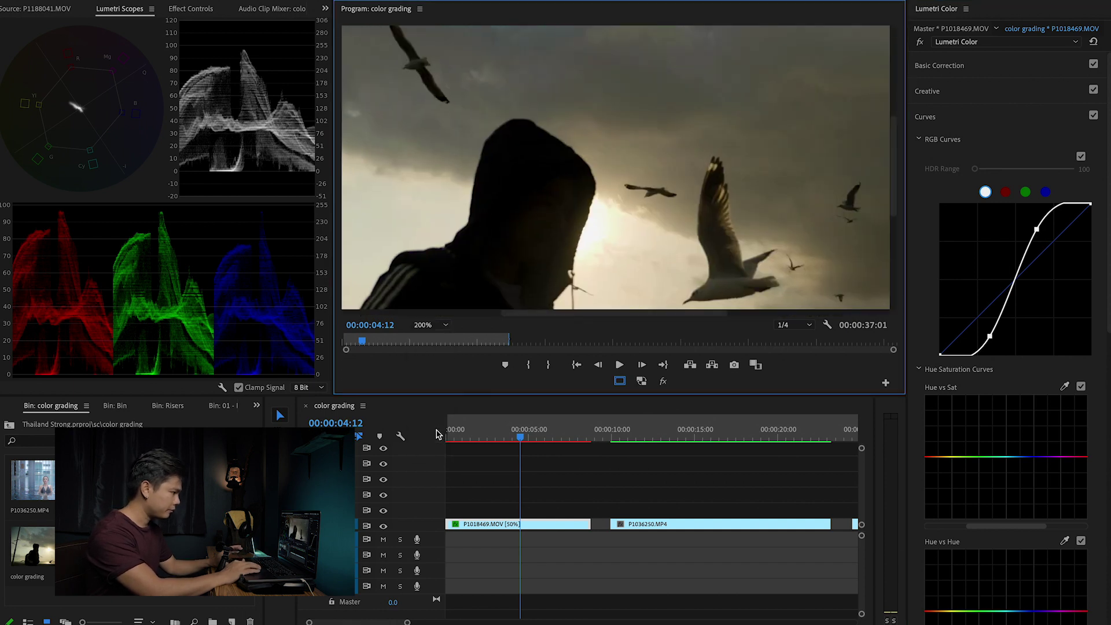
pyautogui.moveTo(890, 157); pyautogui.dragTo(892, 266)
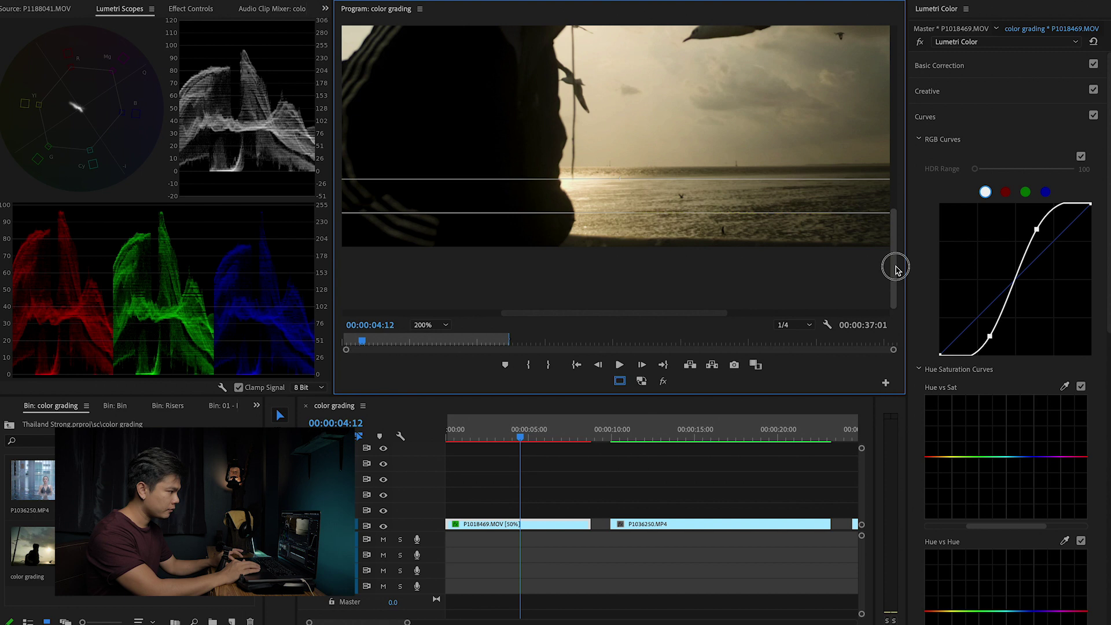
pyautogui.click(809, 325)
pyautogui.click(798, 337)
pyautogui.click(443, 325)
pyautogui.click(435, 340)
# At 00:00:04:24, set the Basic Correction tones to Blacks -27.5, Whites 42.5 and Shadows -10.0
pyautogui.moveTo(524, 424)
pyautogui.mouseDown()
pyautogui.moveTo(461, 428)
pyautogui.moveTo(545, 431)
pyautogui.moveTo(503, 432)
pyautogui.moveTo(527, 433)
pyautogui.mouseUp()
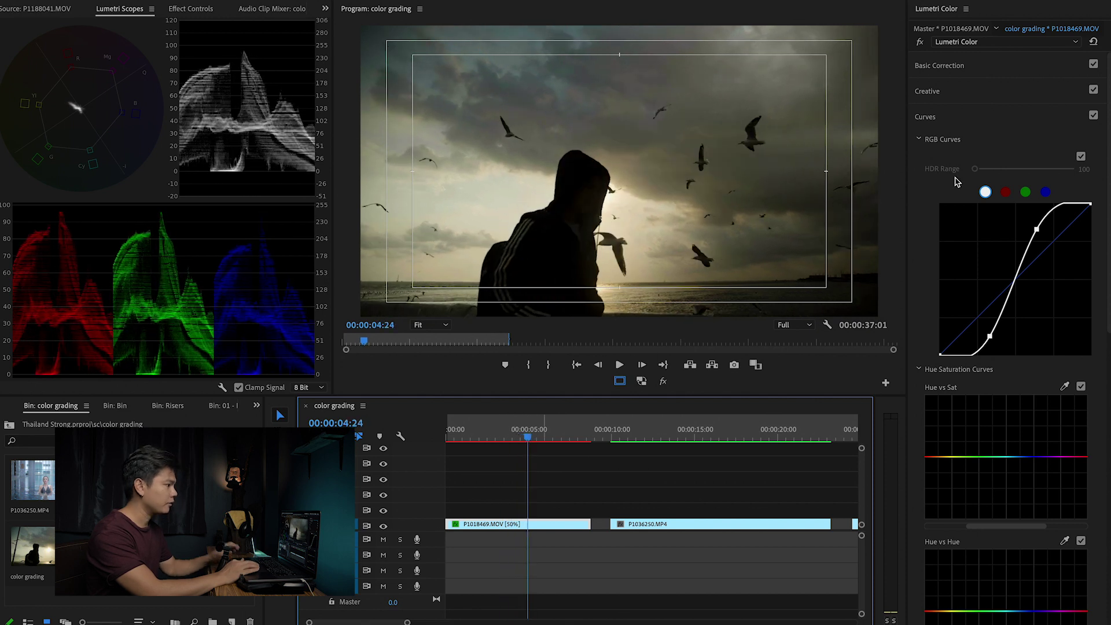
pyautogui.click(947, 65)
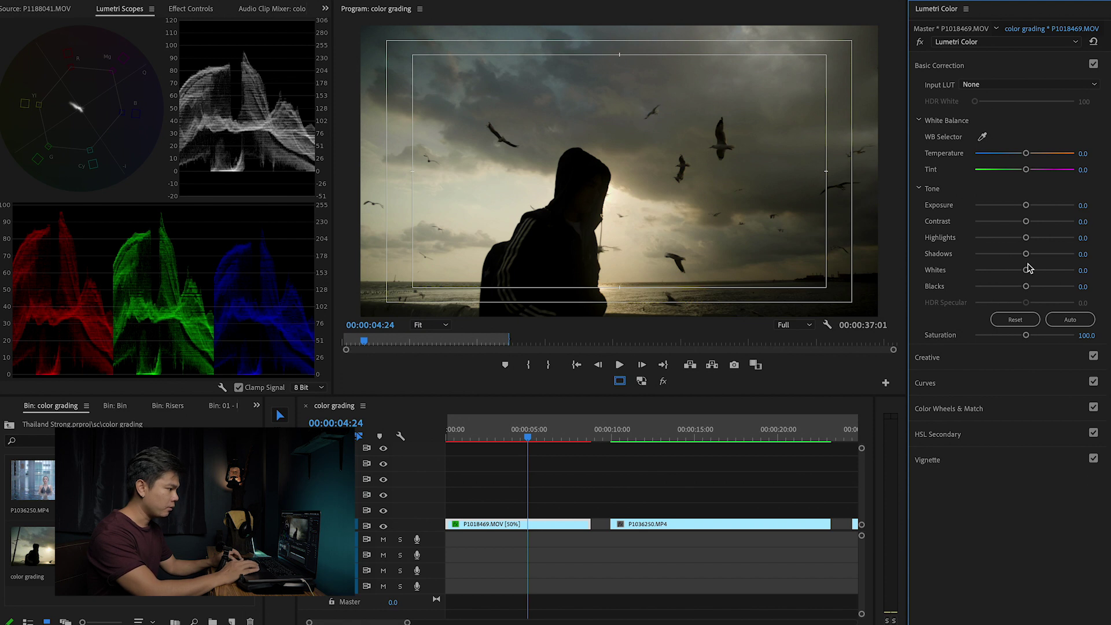
pyautogui.moveTo(1026, 285); pyautogui.dragTo(1019, 254)
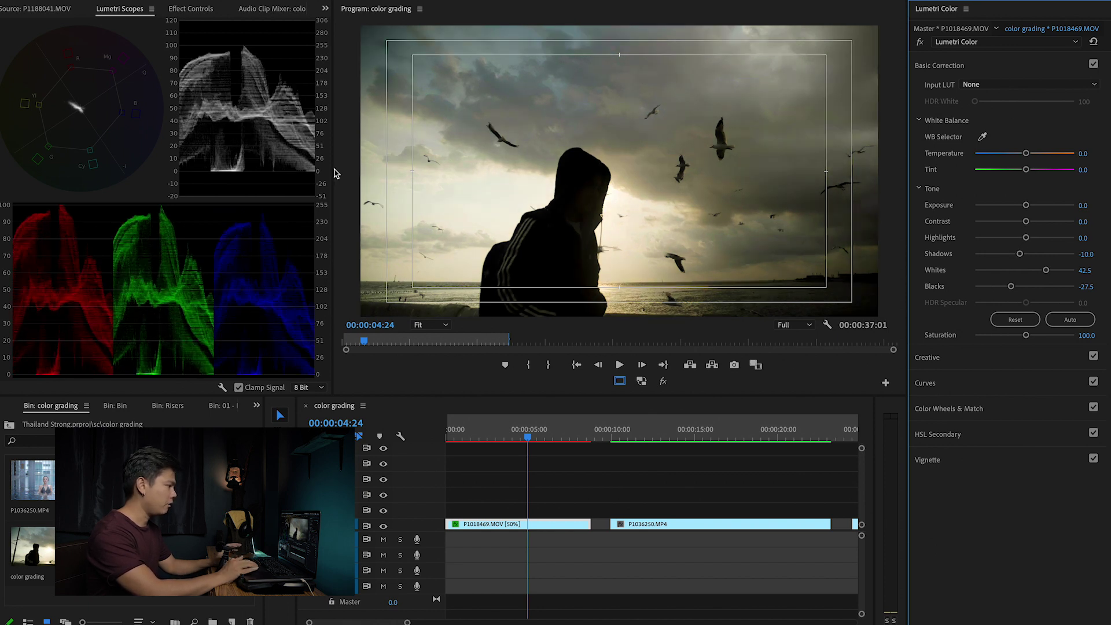
pyautogui.moveTo(1019, 255)
pyautogui.mouseDown()
pyautogui.moveTo(994, 255)
pyautogui.moveTo(1033, 257)
pyautogui.moveTo(1019, 256)
pyautogui.mouseUp()
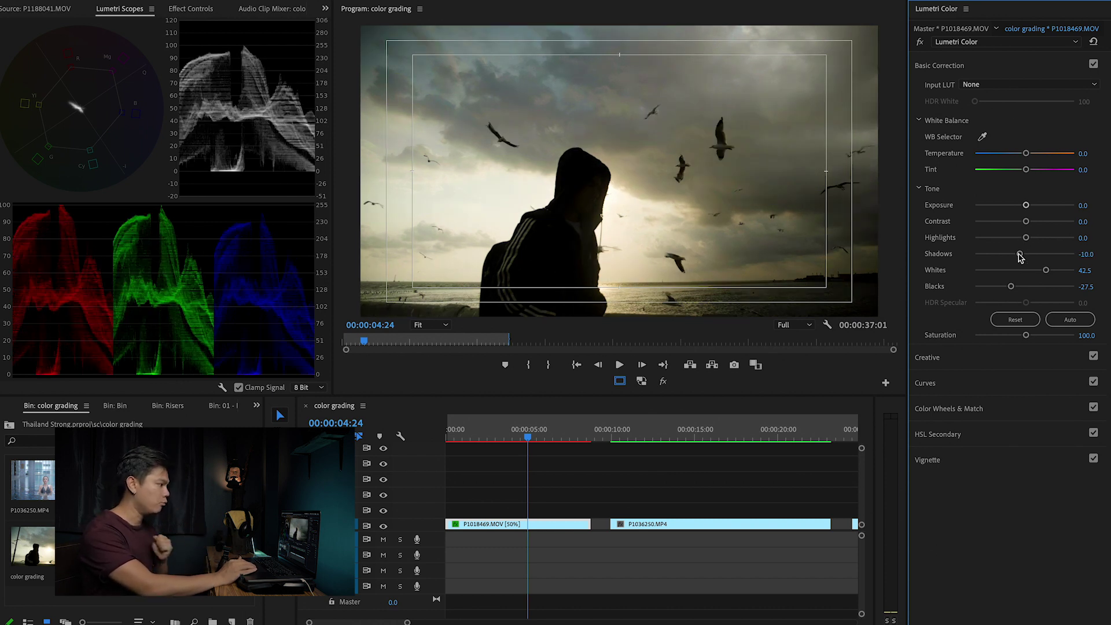
# Try Shadows at -46.2 and inspect the dark sky at 150% zoom, returning the preview to Fit
pyautogui.moveTo(1019, 256); pyautogui.dragTo(1002, 258)
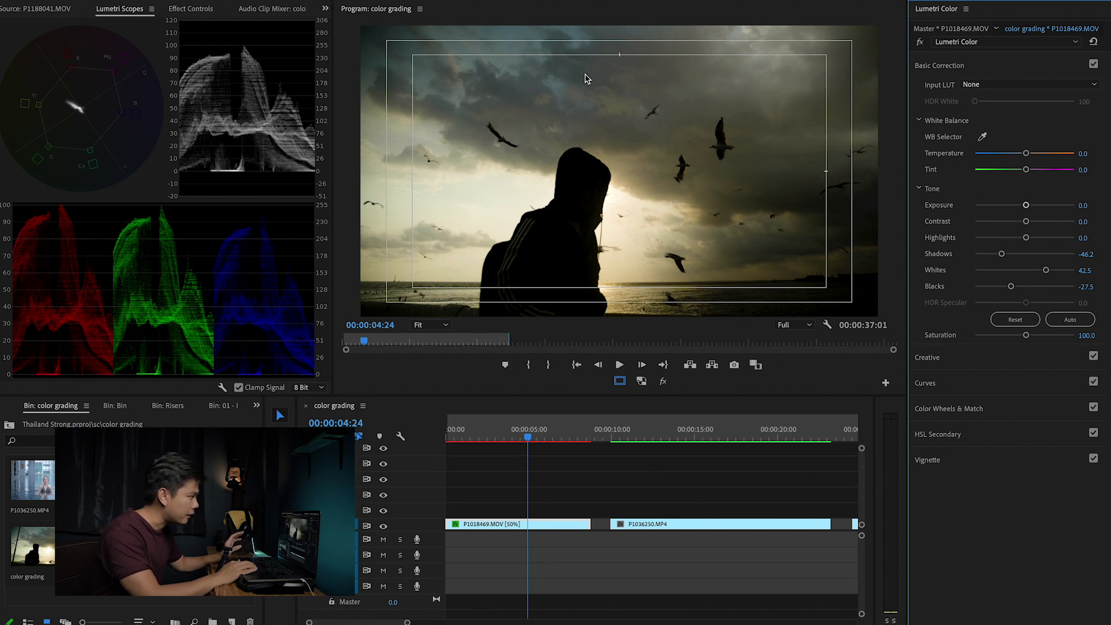
pyautogui.click(525, 266)
pyautogui.press('=')
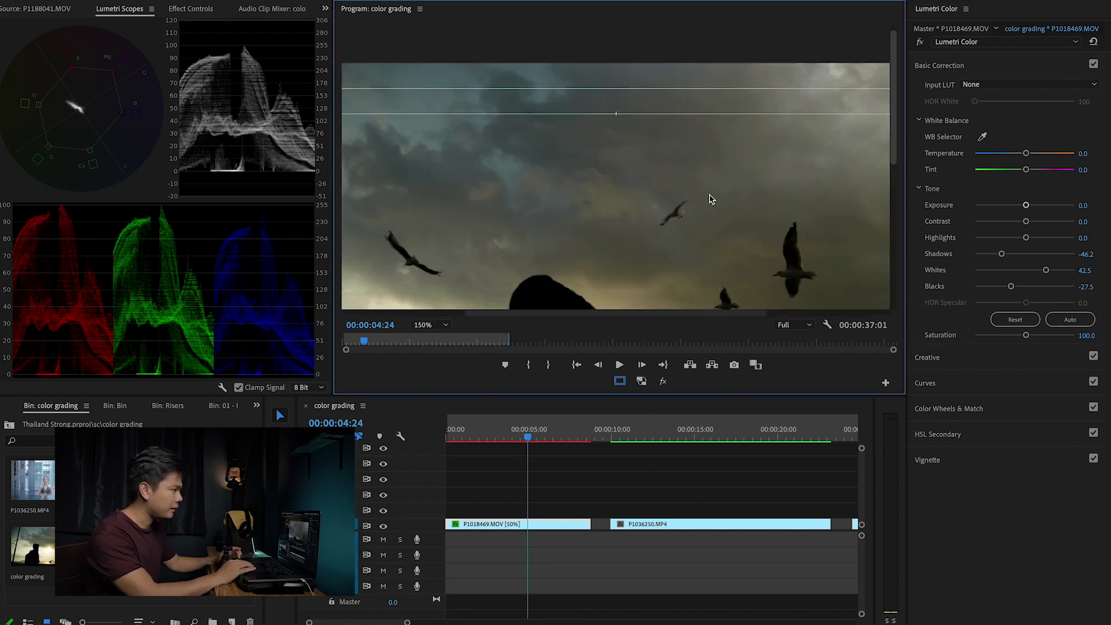
pyautogui.click(429, 325)
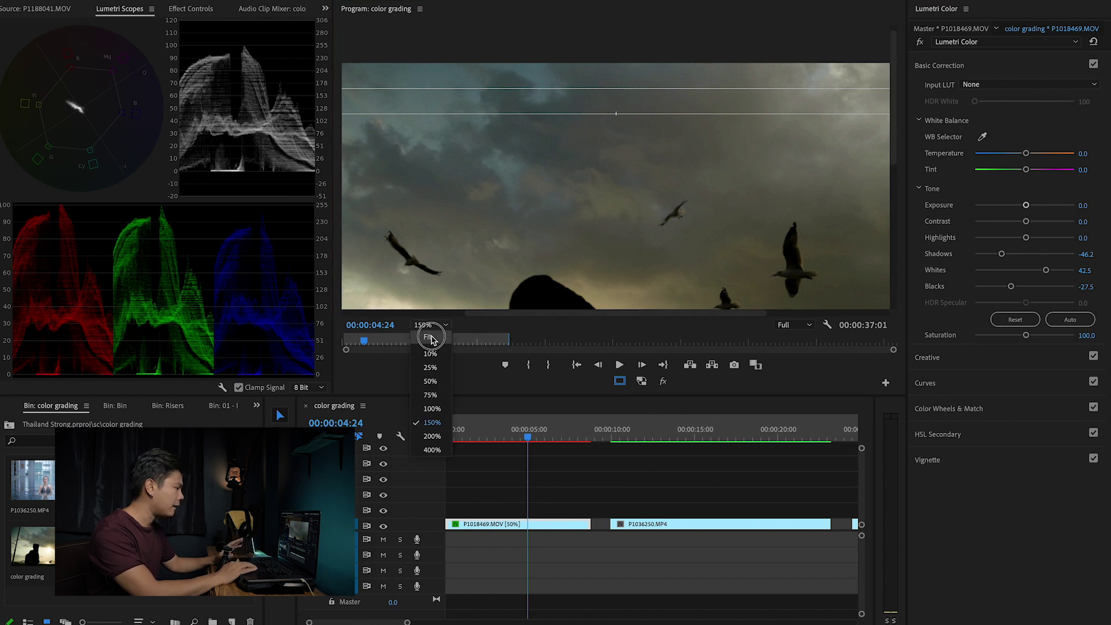
pyautogui.click(429, 335)
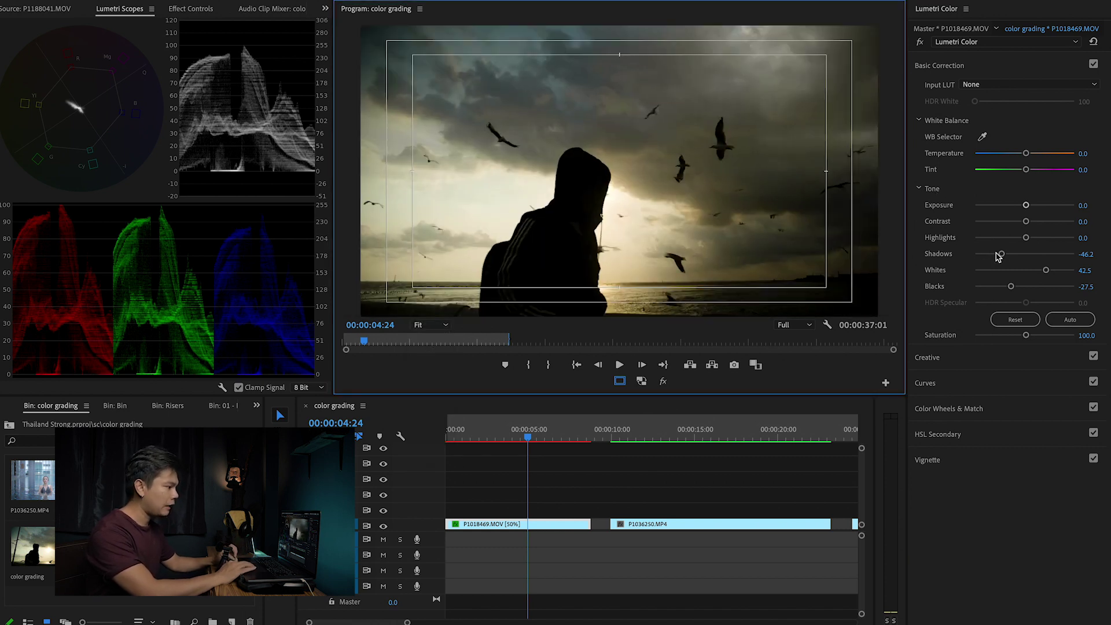
# Set the clip's Basic Correction to Temperature -3.8, Contrast 18.8, Shadows 7.5 and Saturation 130
pyautogui.moveTo(1003, 259)
pyautogui.mouseDown()
pyautogui.moveTo(1035, 258)
pyautogui.moveTo(1019, 256)
pyautogui.mouseUp()
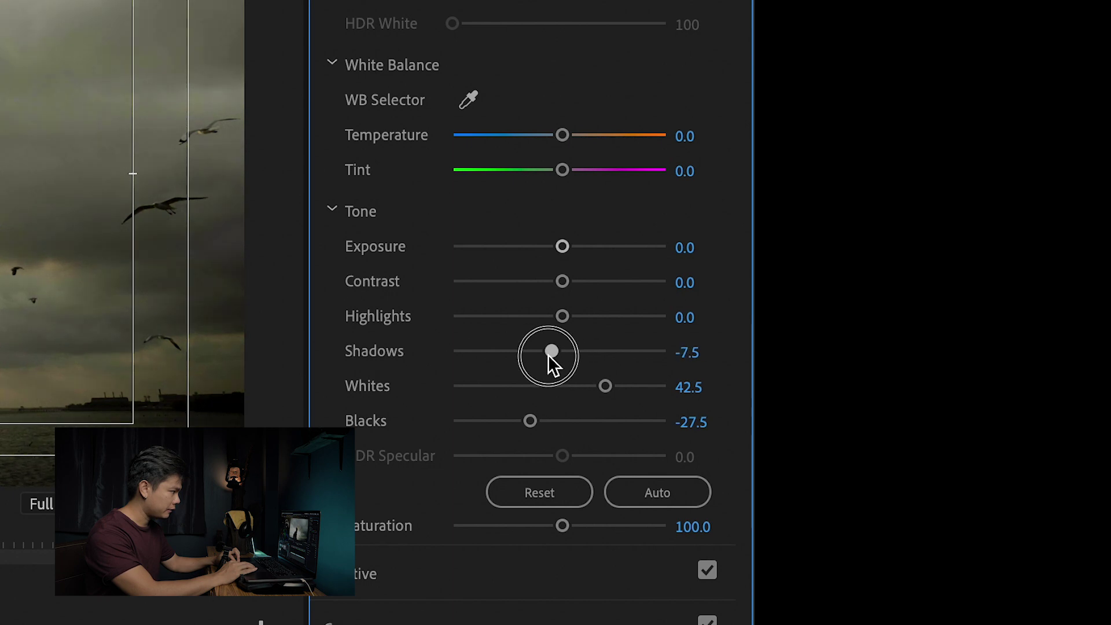
pyautogui.moveTo(547, 355)
pyautogui.mouseDown()
pyautogui.moveTo(533, 355)
pyautogui.moveTo(546, 355)
pyautogui.mouseUp()
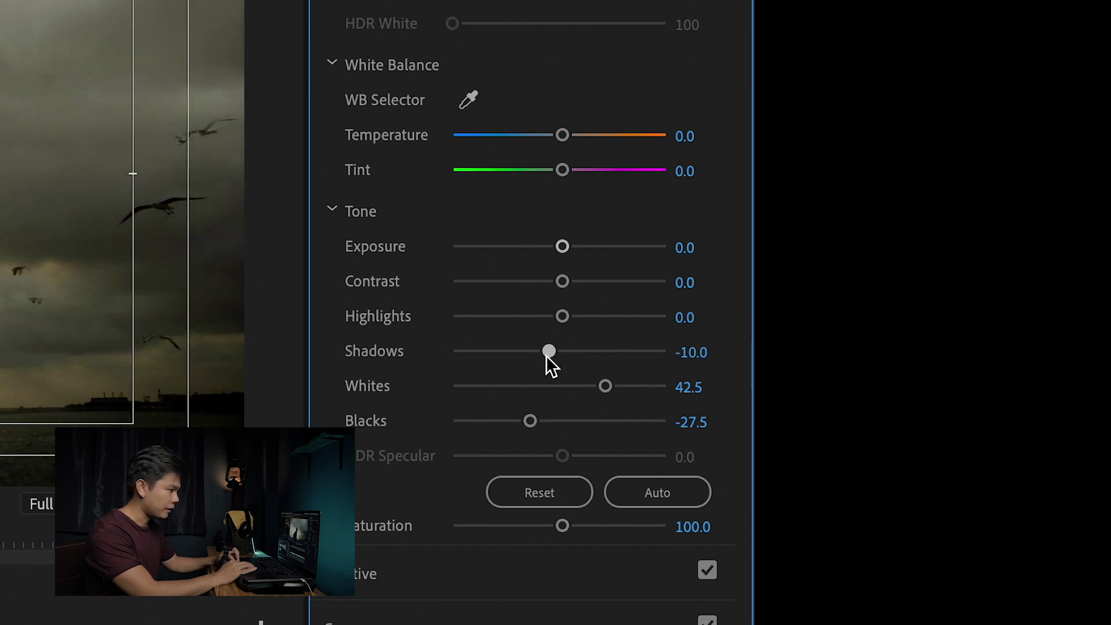
pyautogui.moveTo(562, 281); pyautogui.dragTo(577, 282)
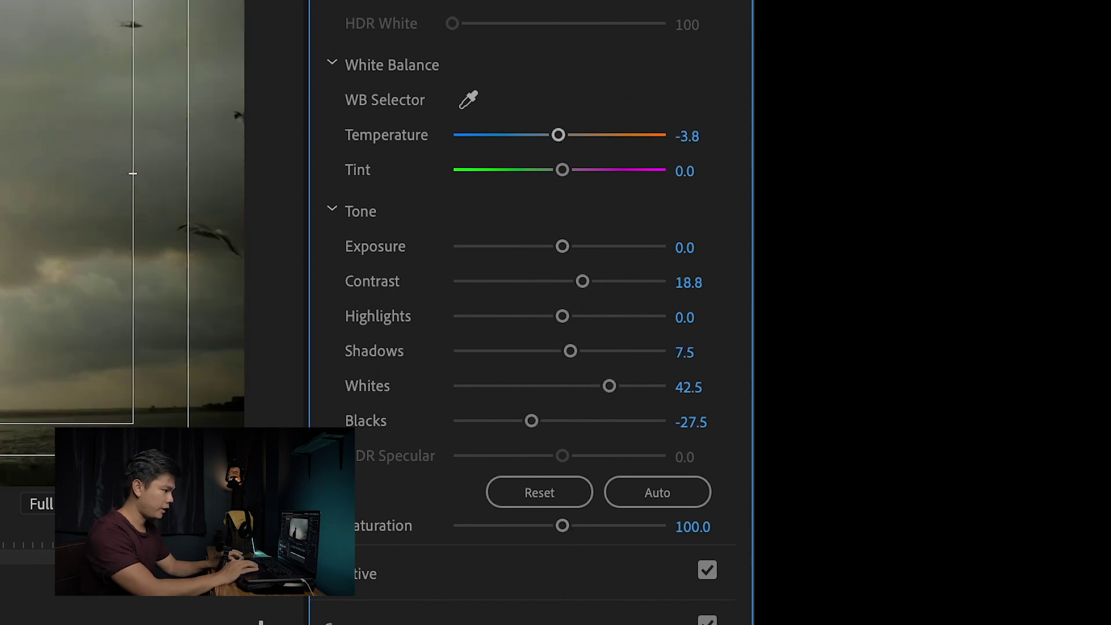
pyautogui.click(702, 525)
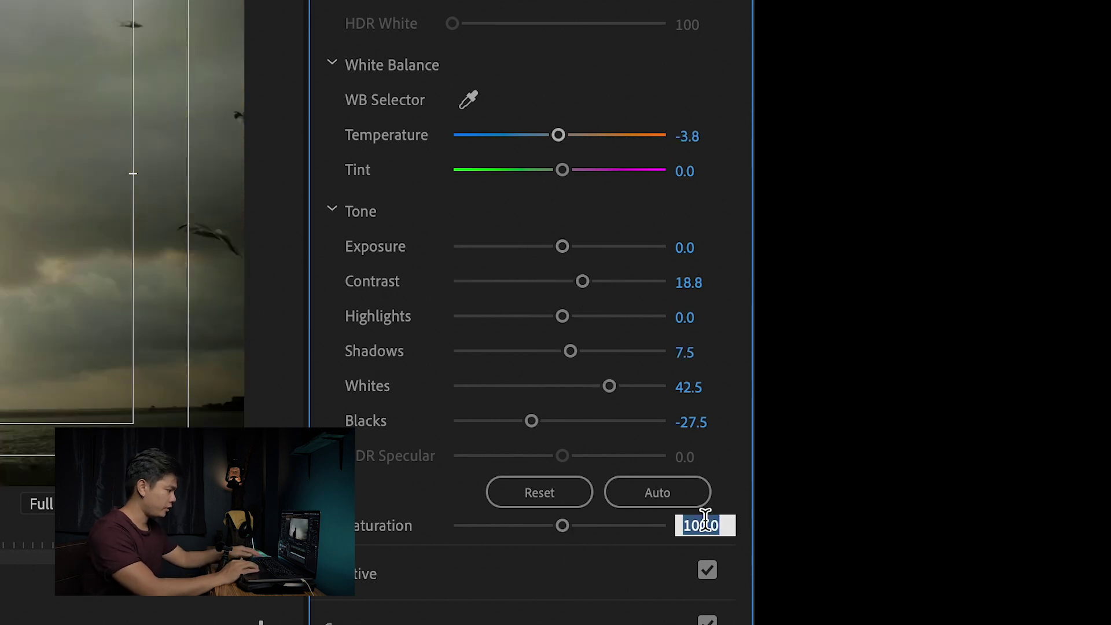
pyautogui.write('130')
pyautogui.press('Return')
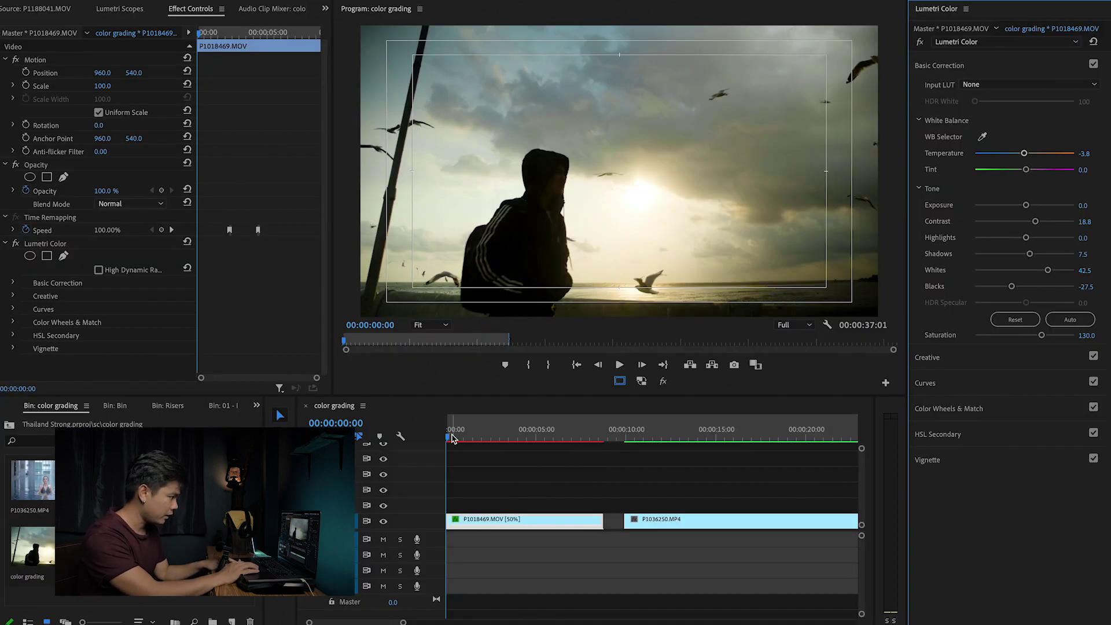
# Move to 00:00:03:03, place an adjustment layer above P1018469.MOV across the clip's full length, and select it
pyautogui.moveTo(452, 438); pyautogui.dragTo(502, 447)
pyautogui.hotkey('shift', '1')
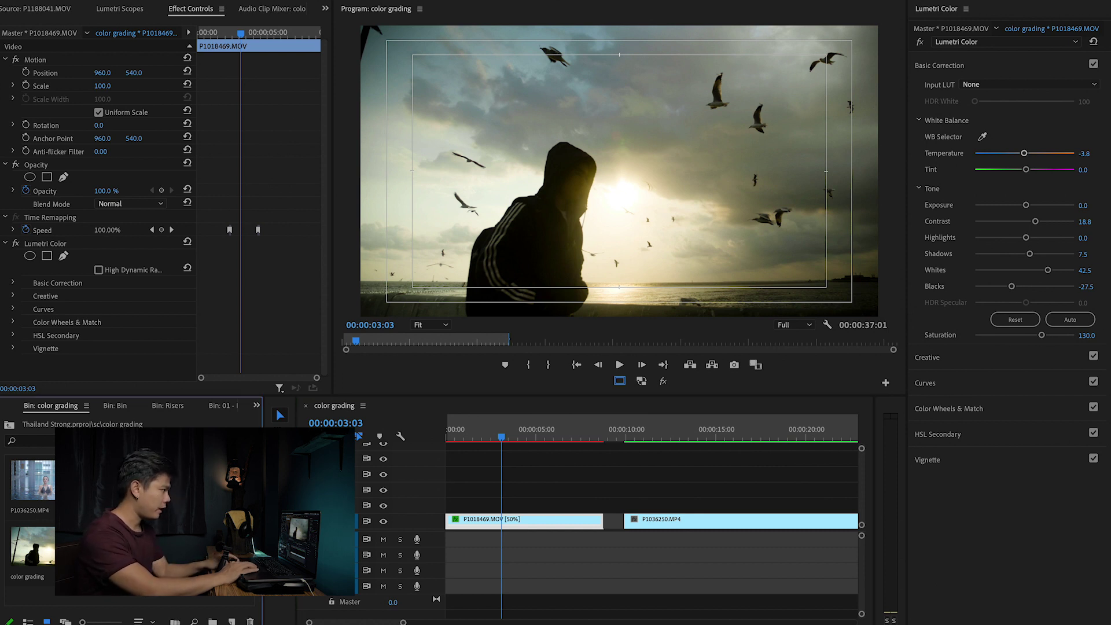
pyautogui.moveTo(289, 509); pyautogui.dragTo(598, 488)
pyautogui.click(527, 492)
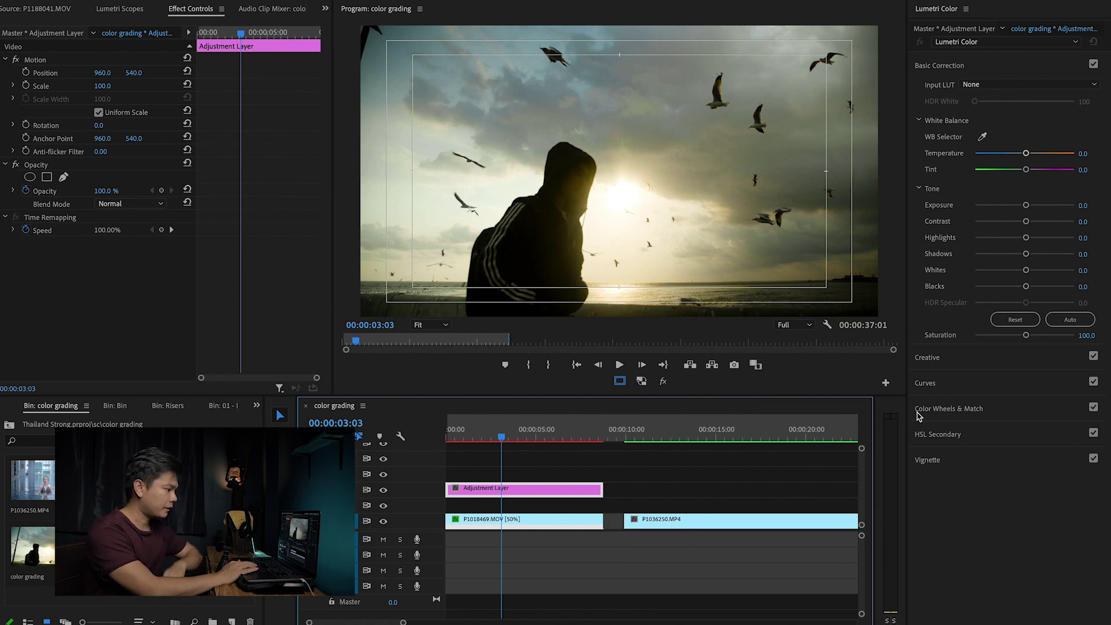
# Open the HSL Secondary key controls for the adjustment layer
pyautogui.click(935, 435)
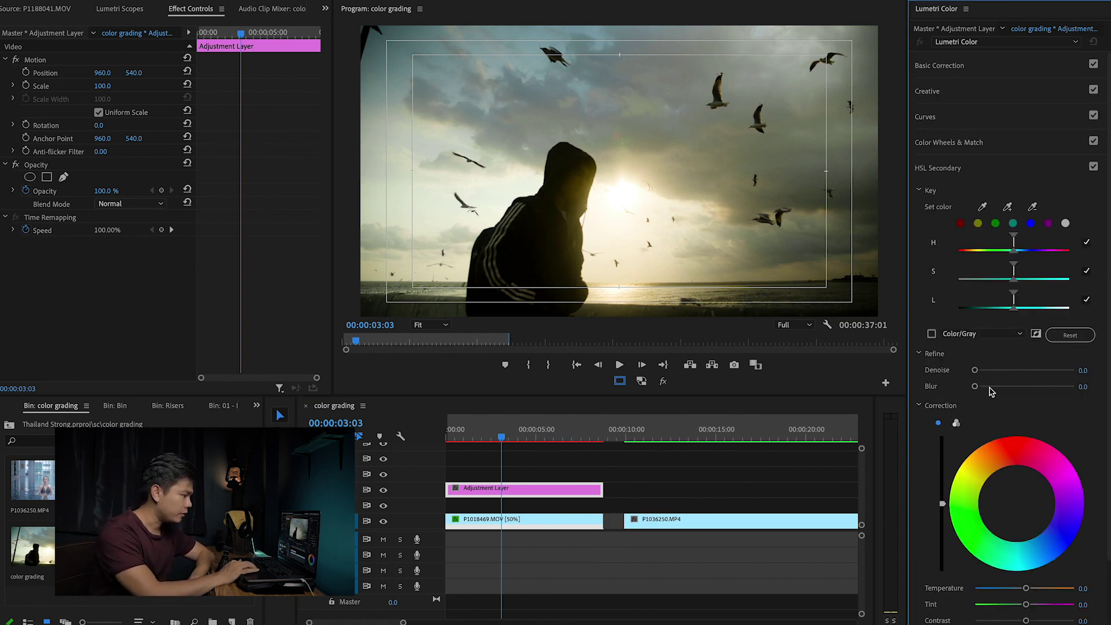
pyautogui.scroll(-3, 1103, 312)
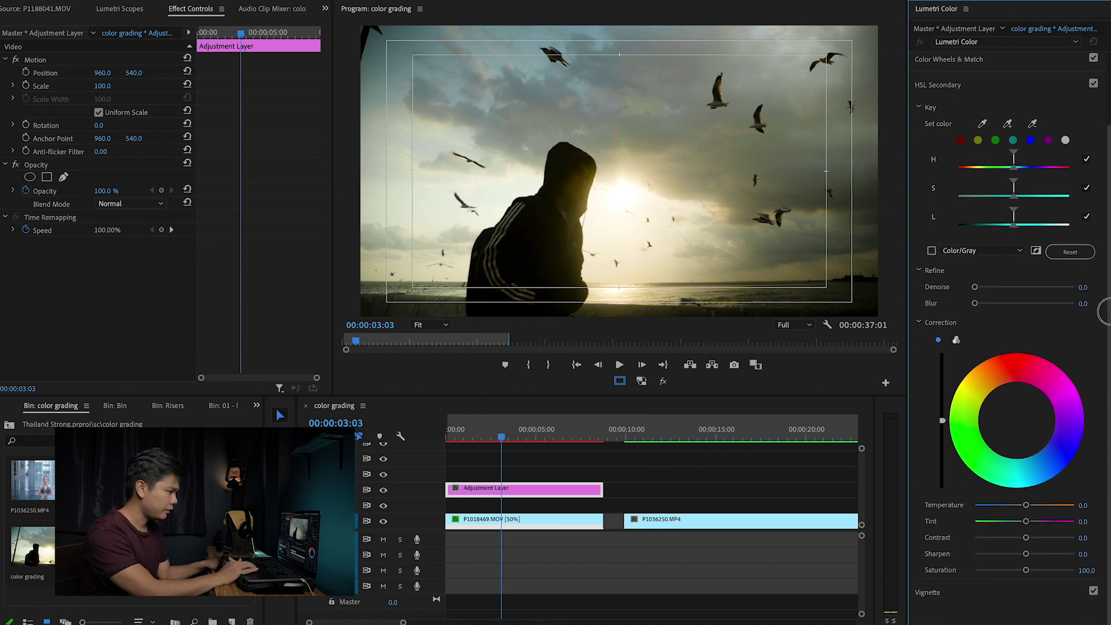
pyautogui.scroll(1, 1021, 174)
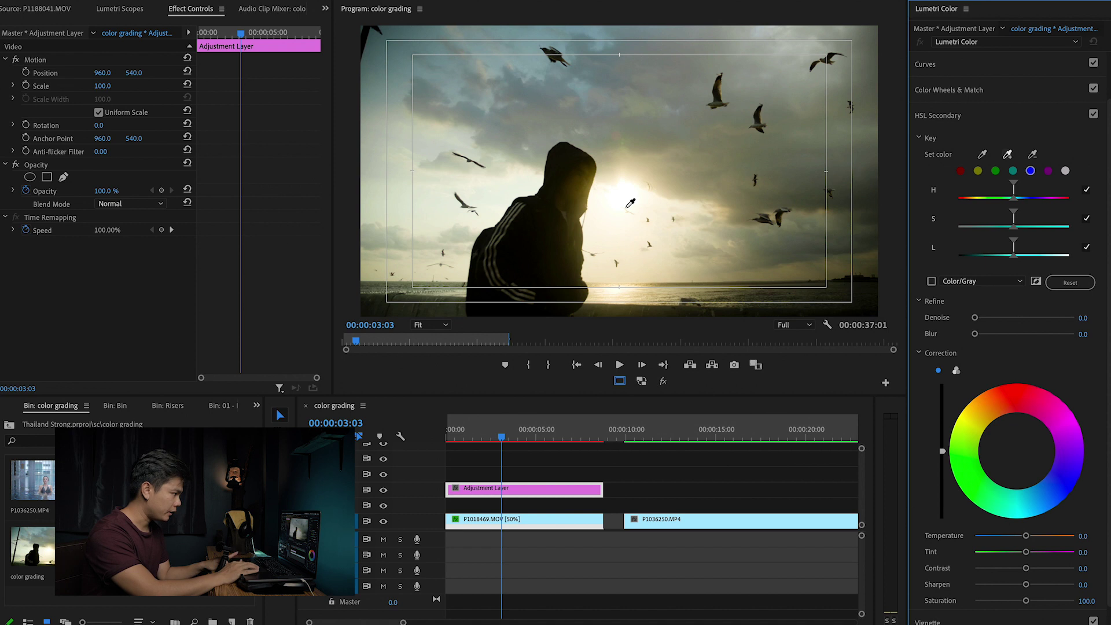
# Try keying the man's face at 00:00:03:03 by sampling its color and showing the Color/Gray mask, and undo the key
pyautogui.click(571, 181)
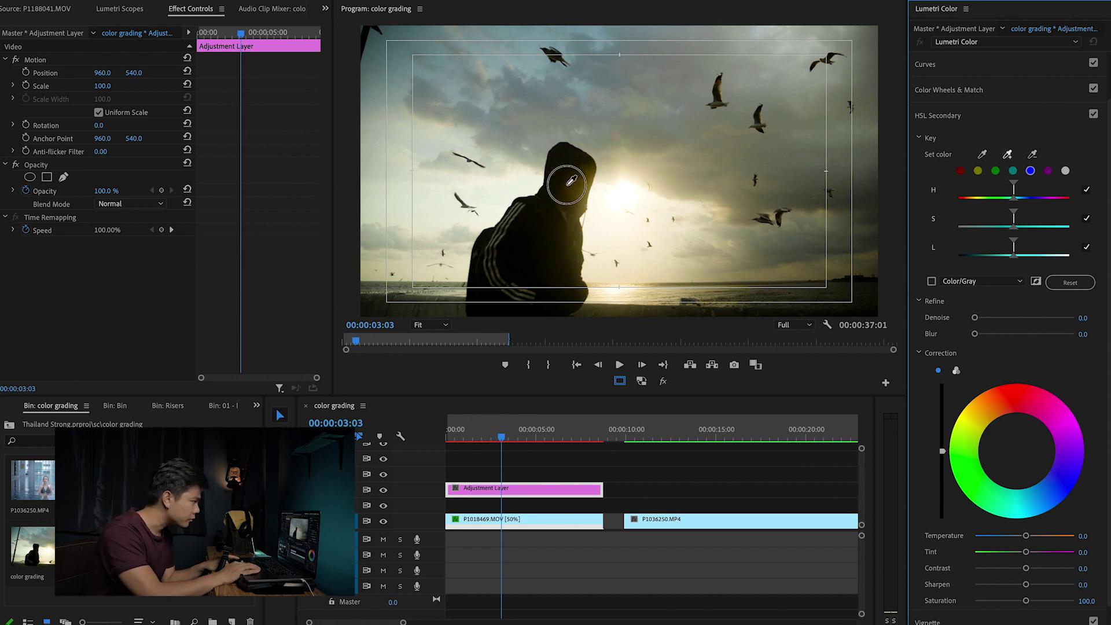
pyautogui.click(931, 282)
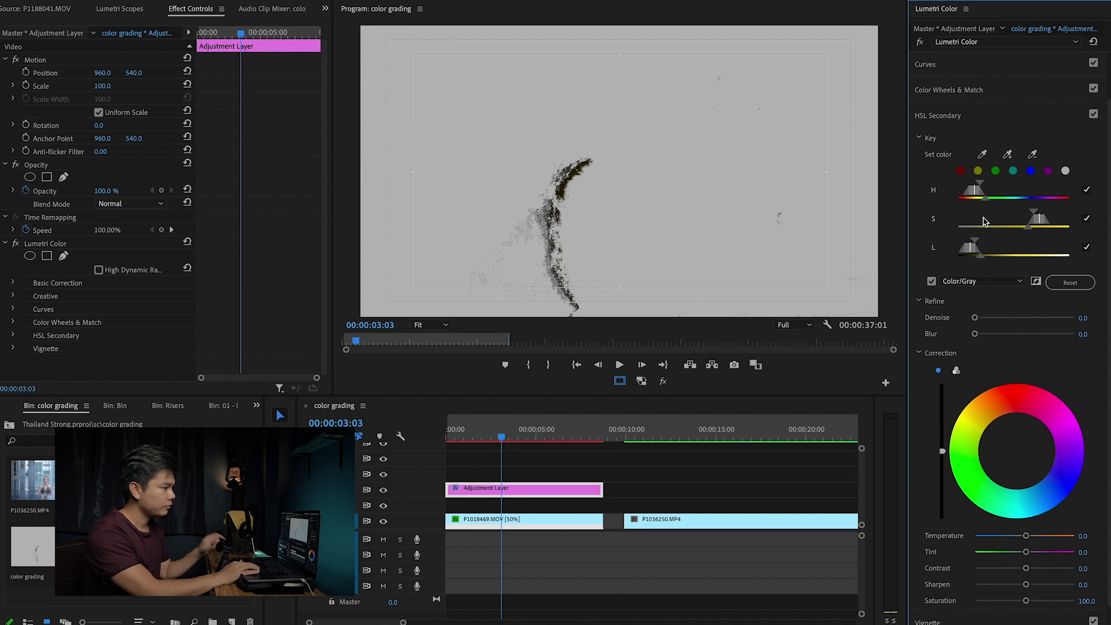
pyautogui.moveTo(974, 195)
pyautogui.mouseDown()
pyautogui.moveTo(965, 196)
pyautogui.moveTo(976, 196)
pyautogui.mouseUp()
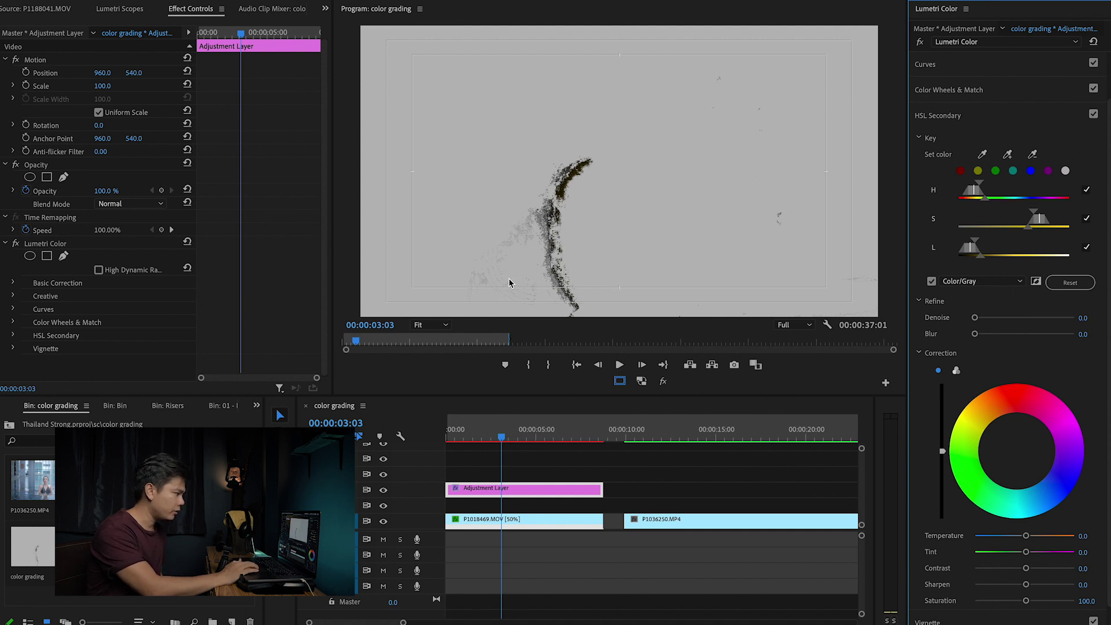
pyautogui.hotkey('ctrl', 'z')
# At 00:00:02:11, reset the trial sky key, sample the skin on the man's face, and show the Color/Gray mask
pyautogui.moveTo(478, 420); pyautogui.dragTo(489, 434)
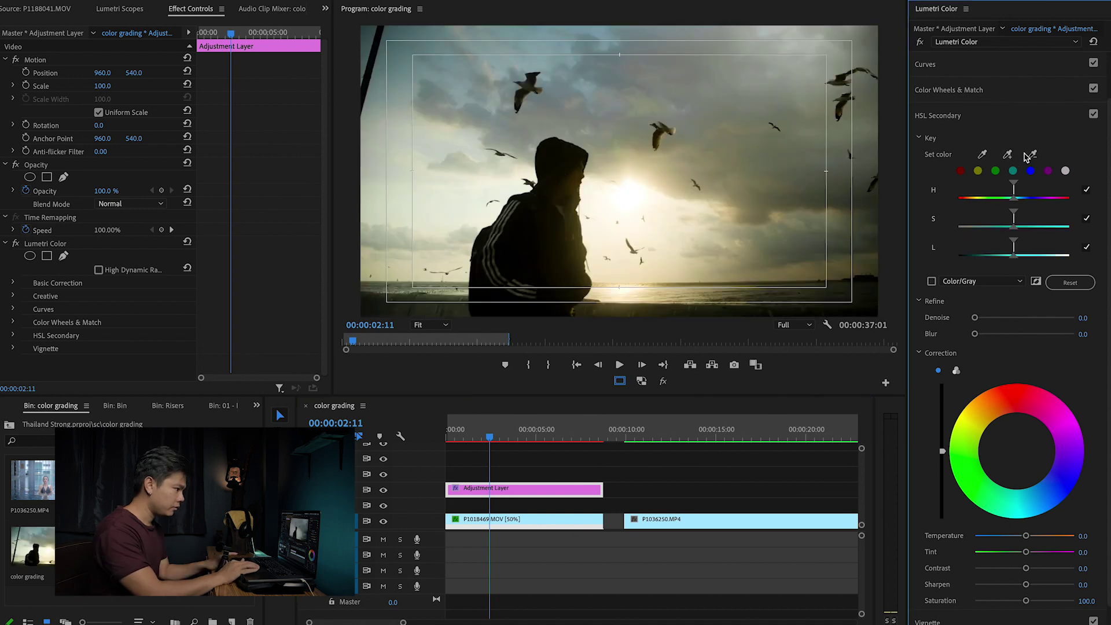
pyautogui.click(747, 183)
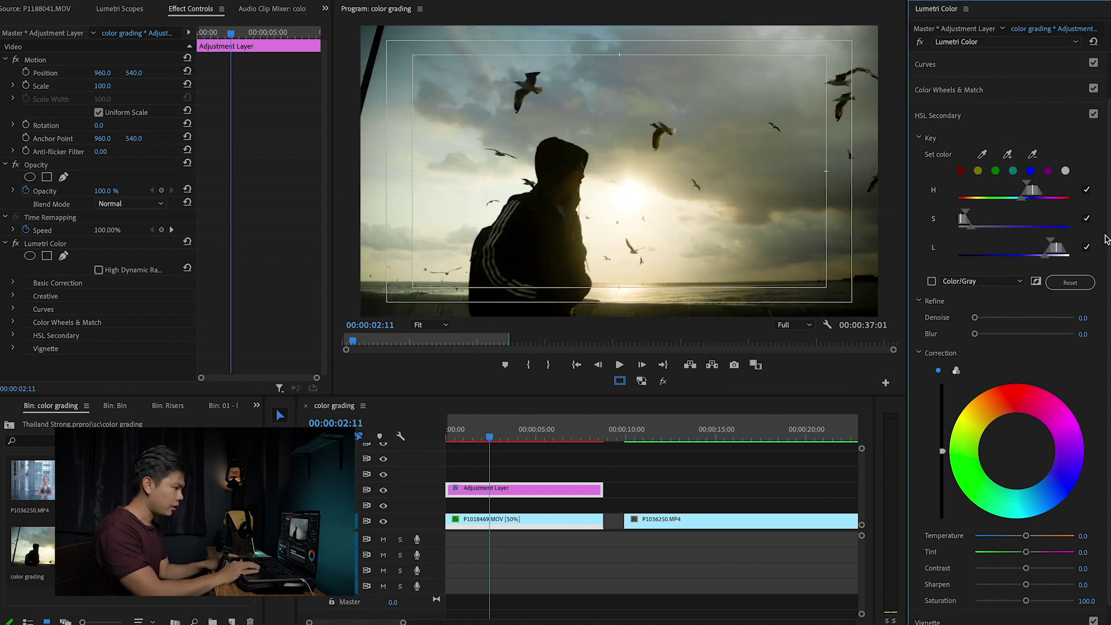
pyautogui.click(1067, 283)
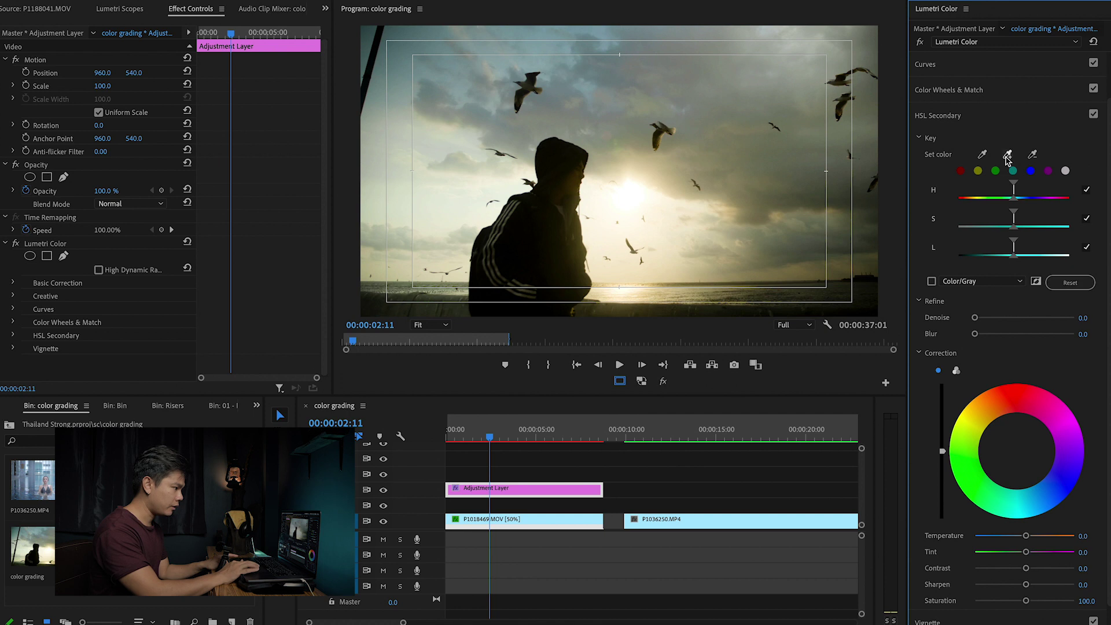
pyautogui.click(560, 186)
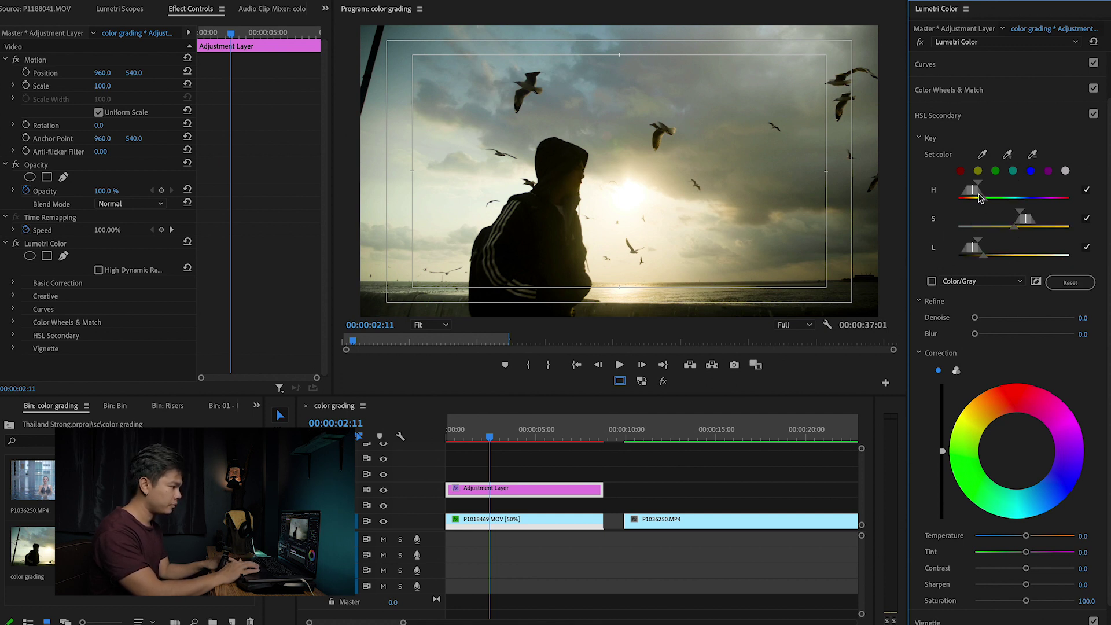
pyautogui.click(932, 282)
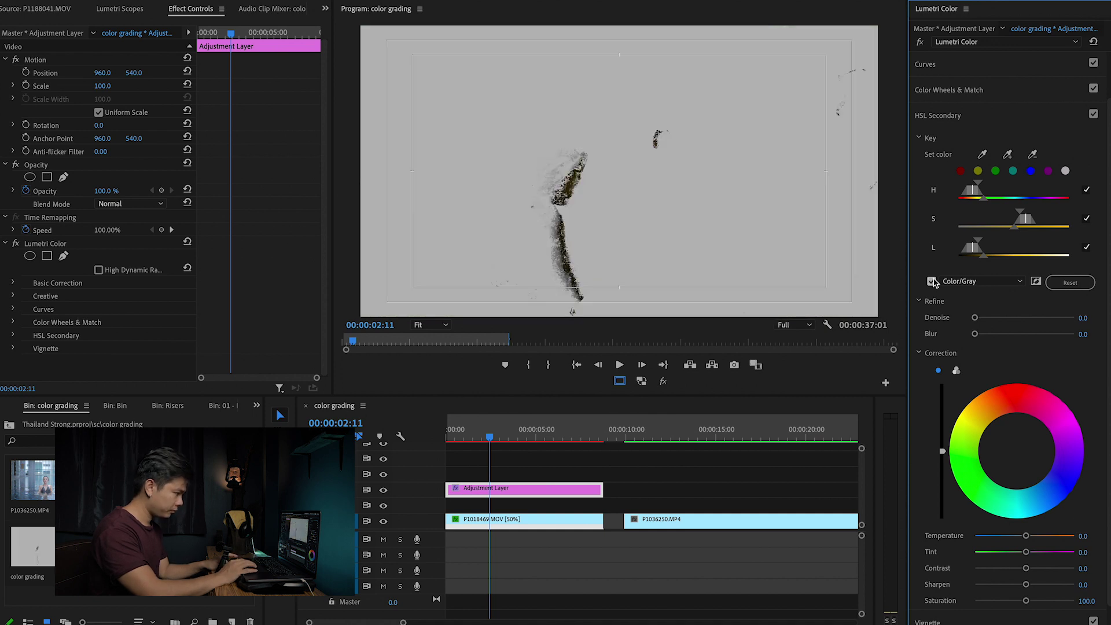
pyautogui.click(932, 281)
pyautogui.click(933, 281)
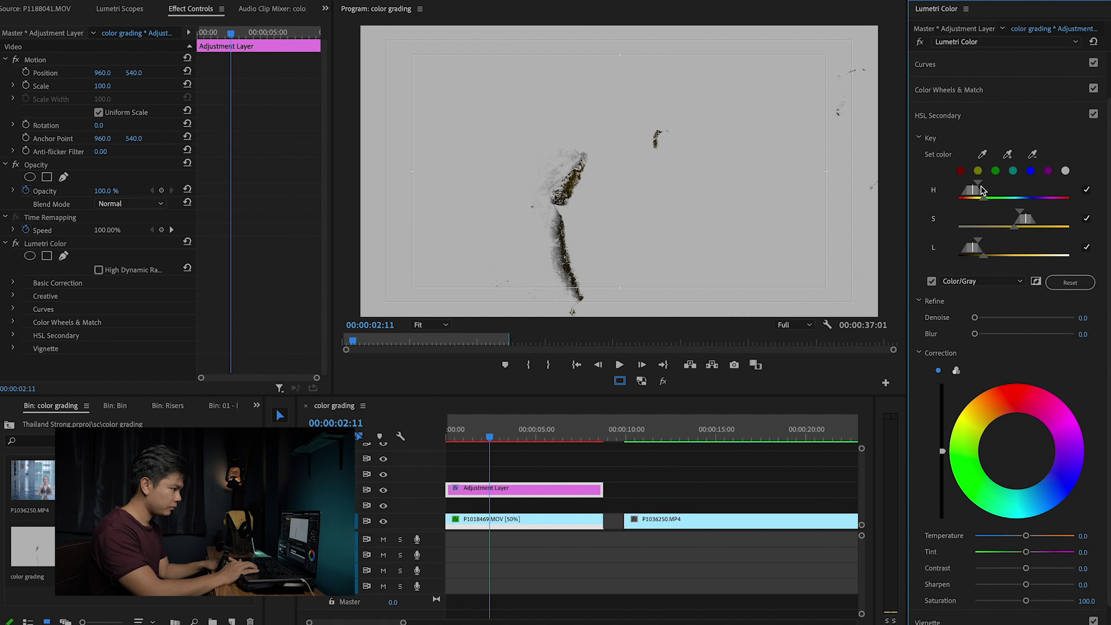
# Widen and soften the key's saturation and luminance ranges to take in more of the man's face
pyautogui.moveTo(1022, 217); pyautogui.dragTo(1013, 215)
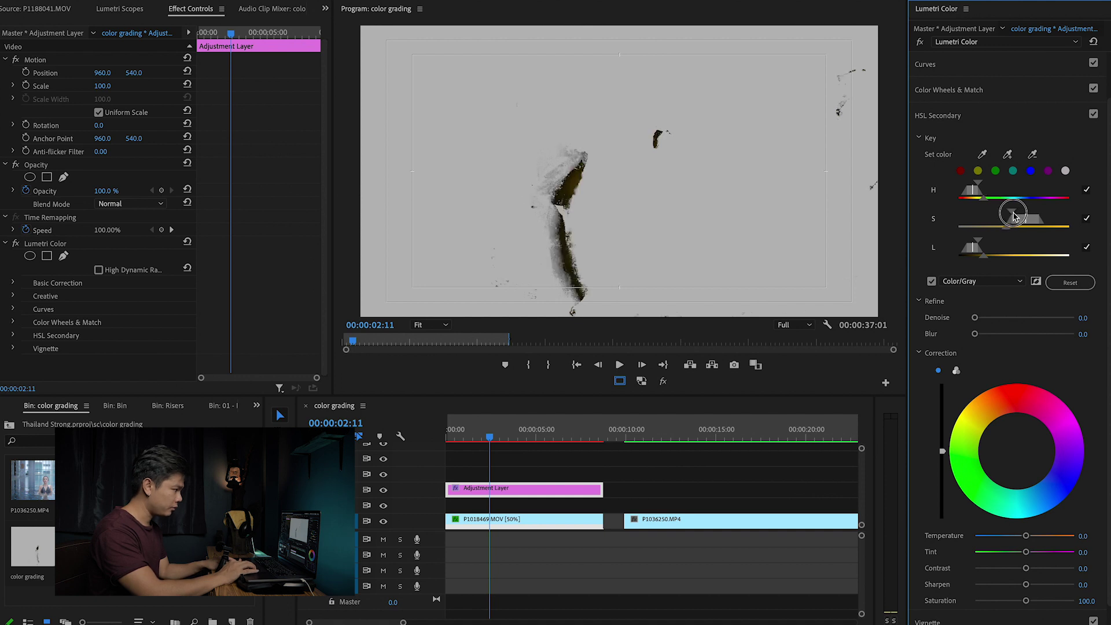
pyautogui.moveTo(1013, 226)
pyautogui.mouseDown()
pyautogui.moveTo(986, 227)
pyautogui.moveTo(1017, 233)
pyautogui.moveTo(996, 230)
pyautogui.mouseUp()
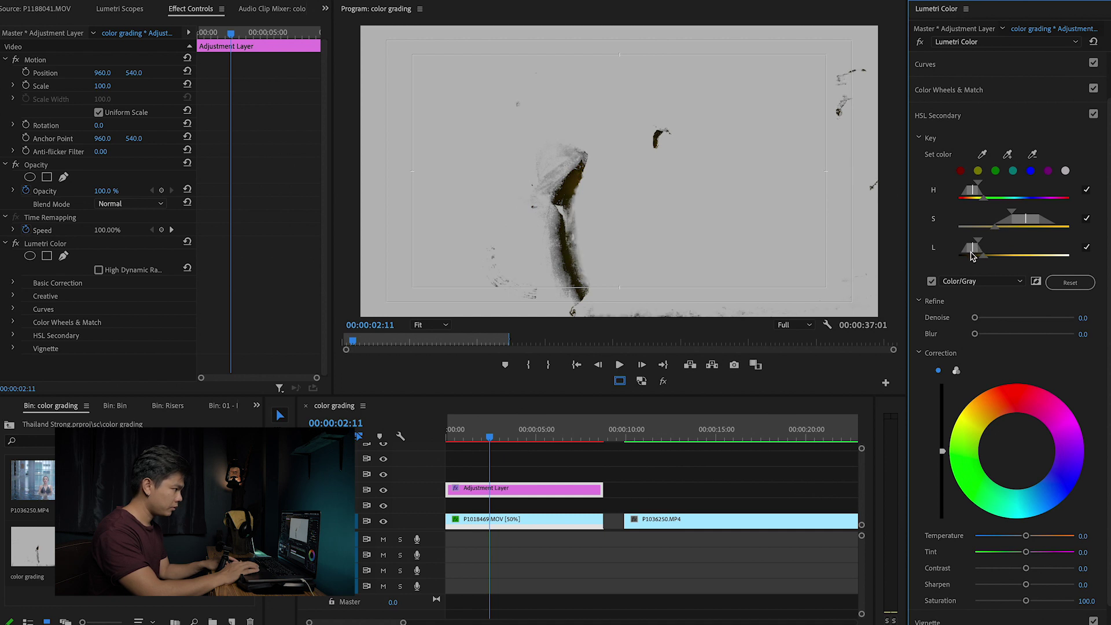
pyautogui.moveTo(971, 252); pyautogui.dragTo(986, 246)
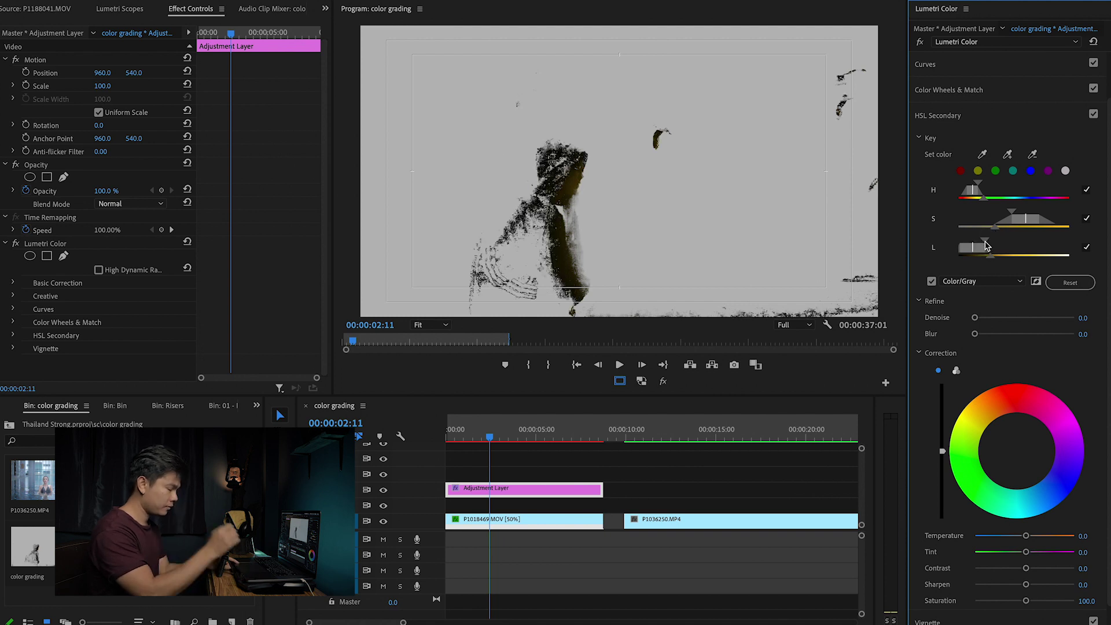
pyautogui.moveTo(987, 245); pyautogui.dragTo(989, 245)
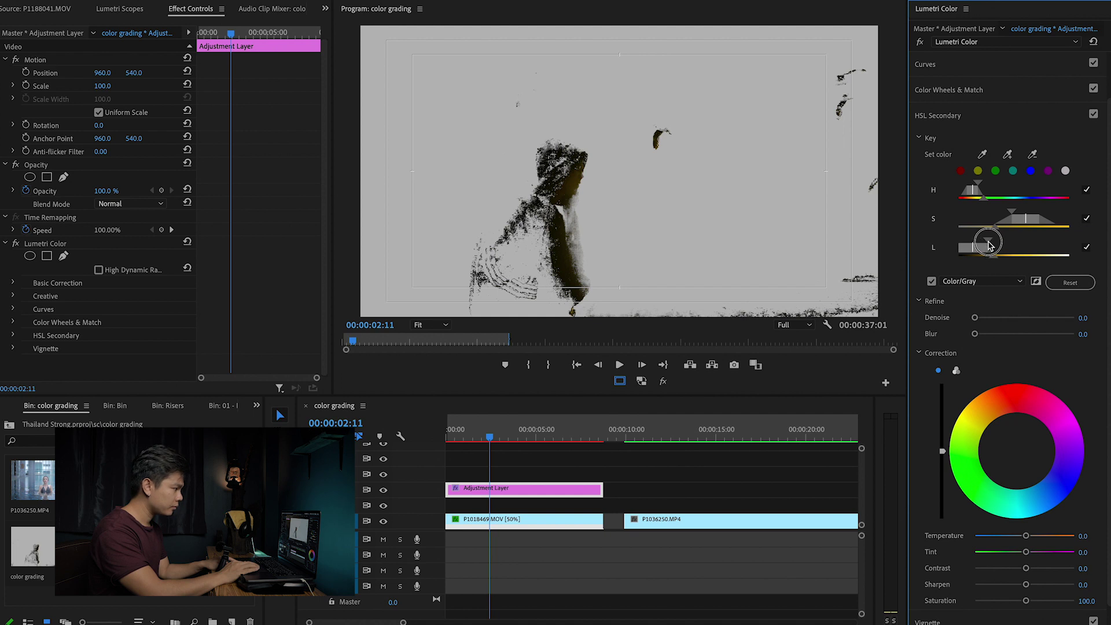
pyautogui.moveTo(988, 245); pyautogui.dragTo(1012, 261)
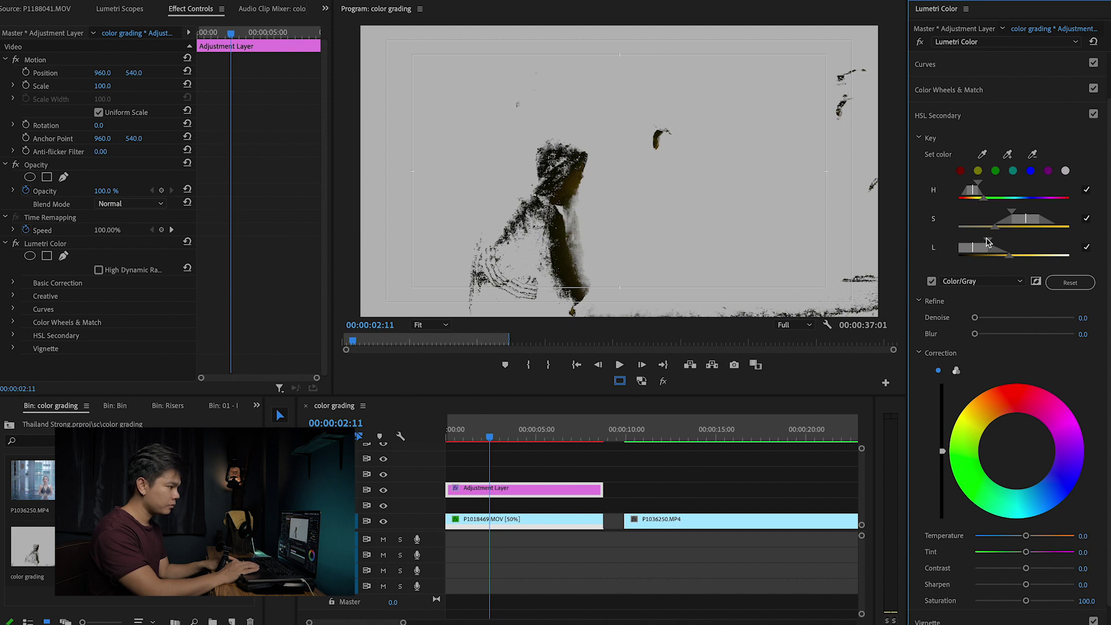
pyautogui.click(970, 250)
pyautogui.moveTo(970, 250); pyautogui.dragTo(983, 250)
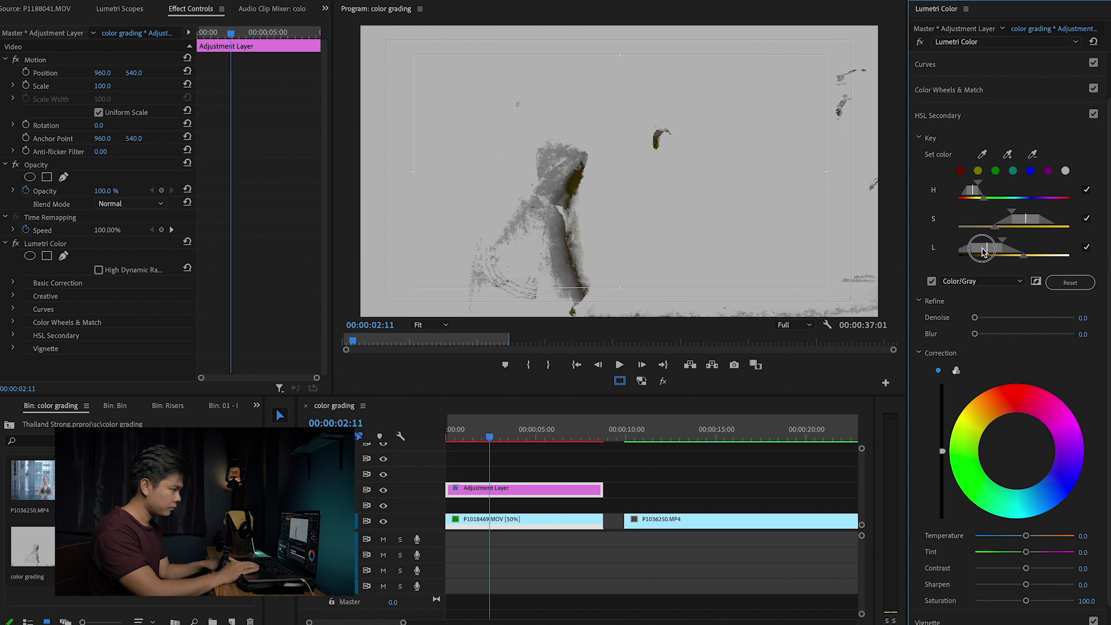
pyautogui.click(1028, 258)
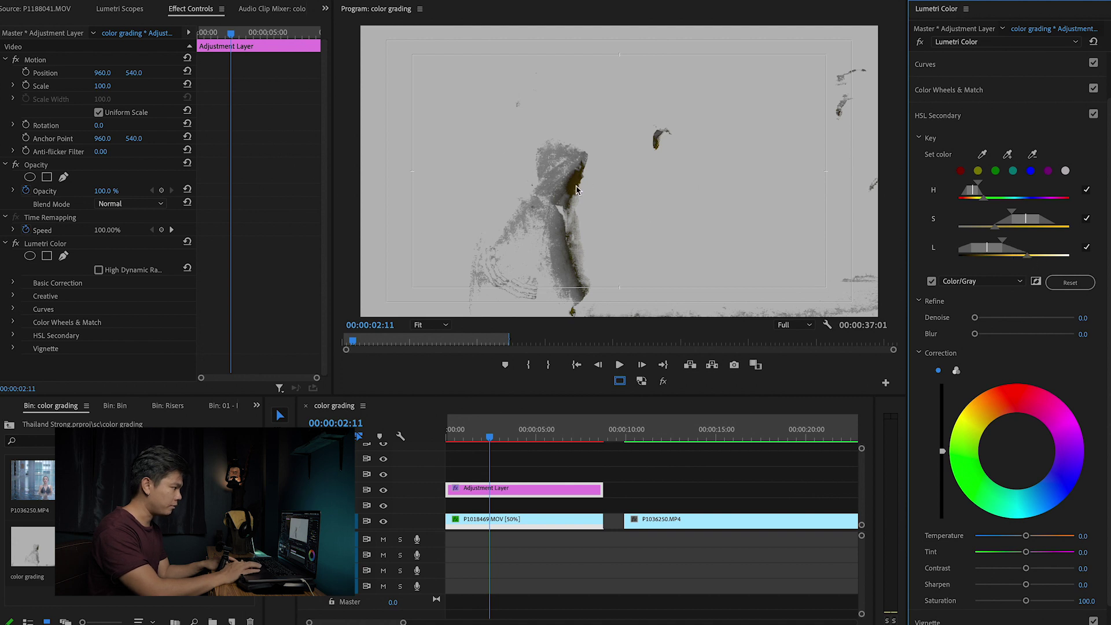
# Compare the Color/Gray mask of the face key with the full image
pyautogui.click(931, 281)
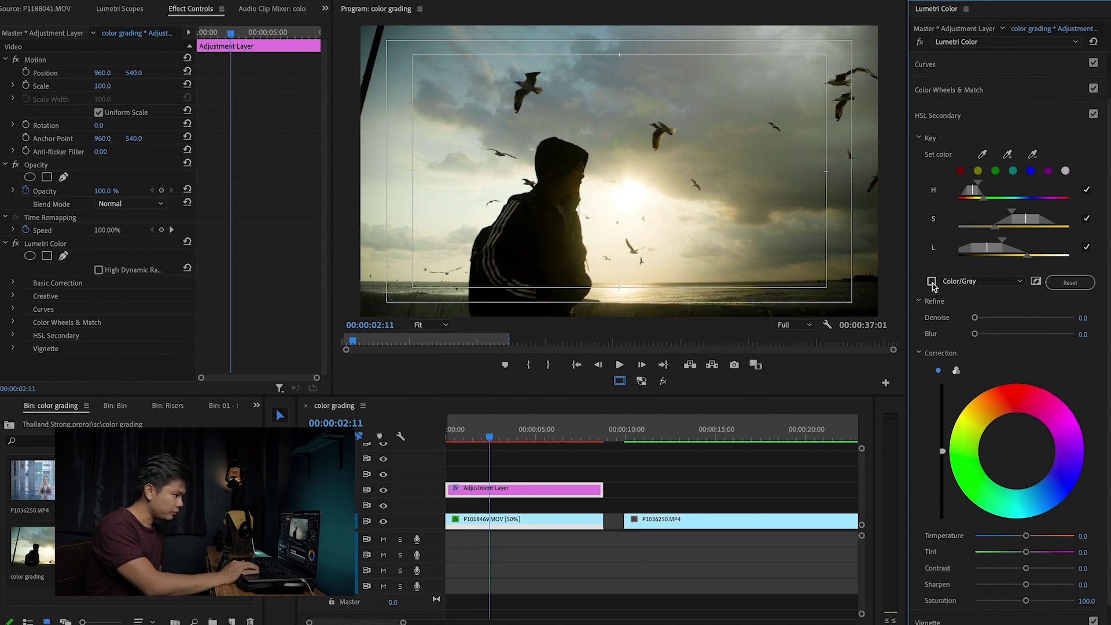
pyautogui.click(932, 281)
pyautogui.click(932, 281)
pyautogui.click(932, 281)
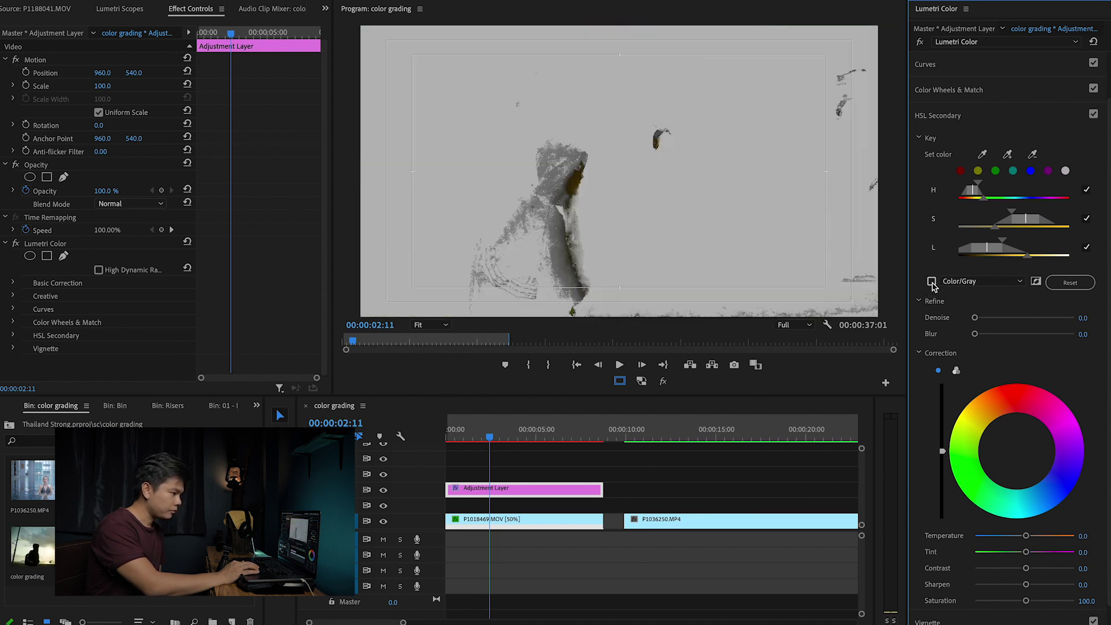
# Invert the face key's mask and set its Denoise to 18.8, leaving the mask preview off
pyautogui.click(931, 281)
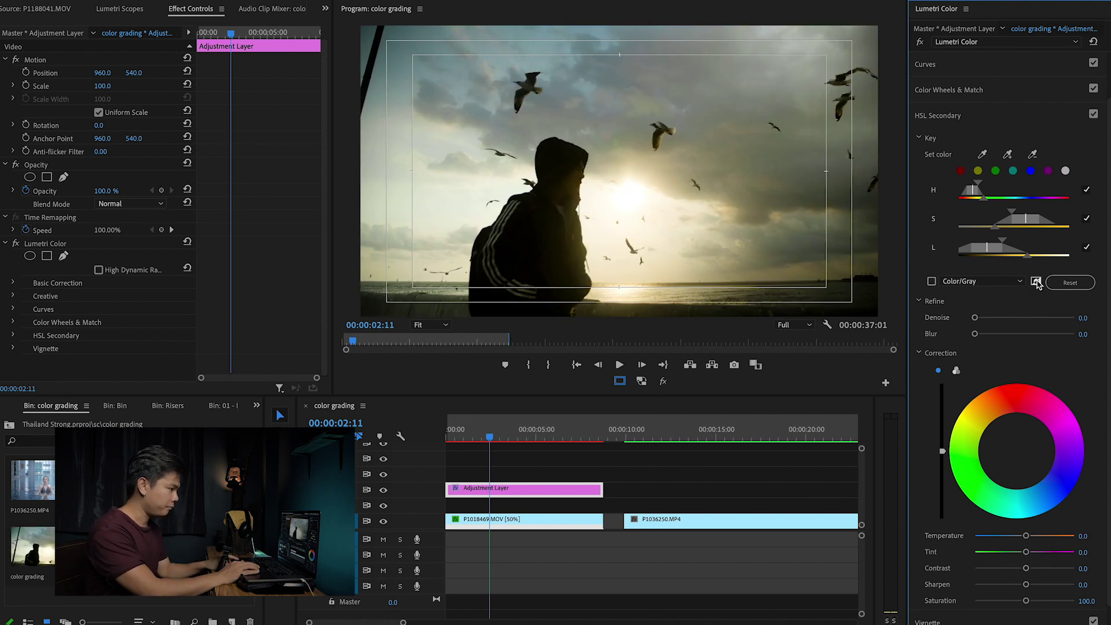
pyautogui.moveTo(974, 318); pyautogui.dragTo(993, 321)
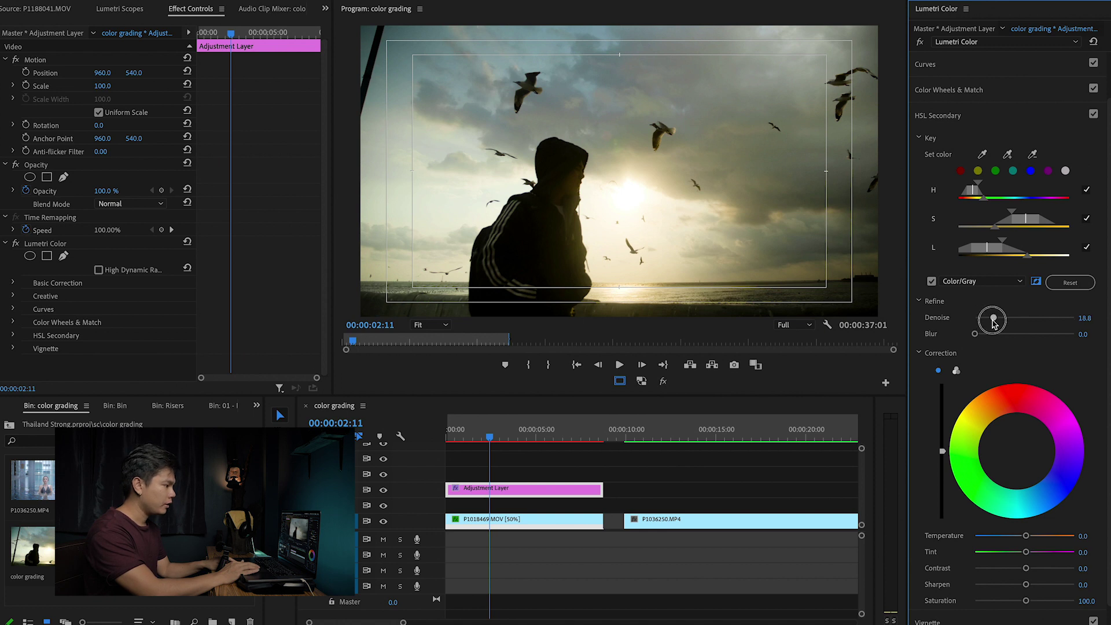
pyautogui.click(931, 281)
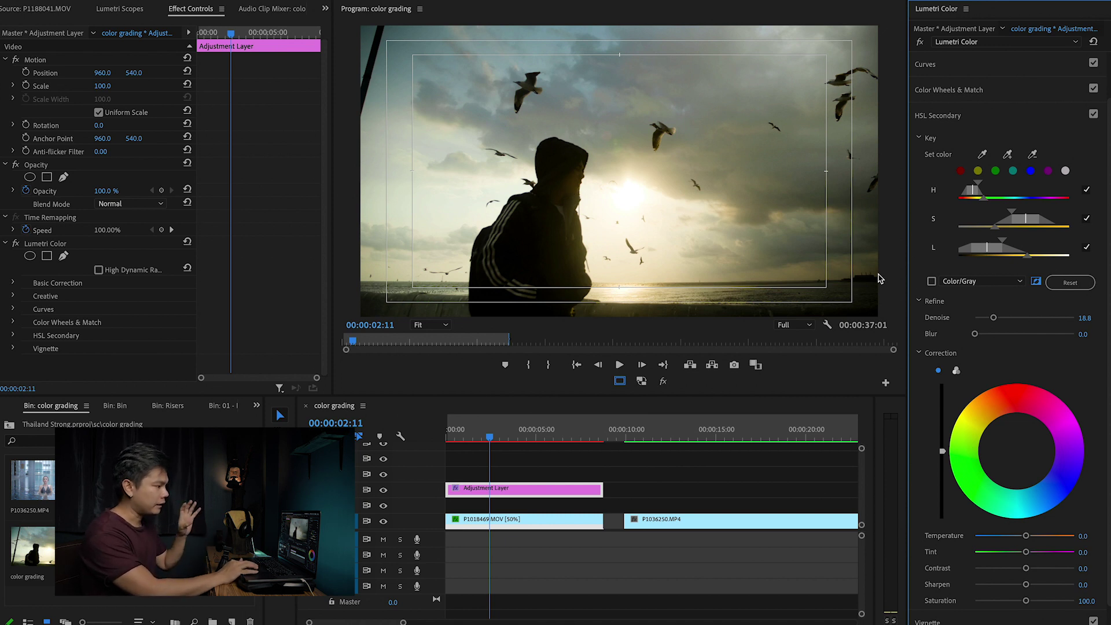
# With the Color/Gray mask preview on, set the face key's Denoise to 25.0 and Blur to 7.9
pyautogui.click(931, 281)
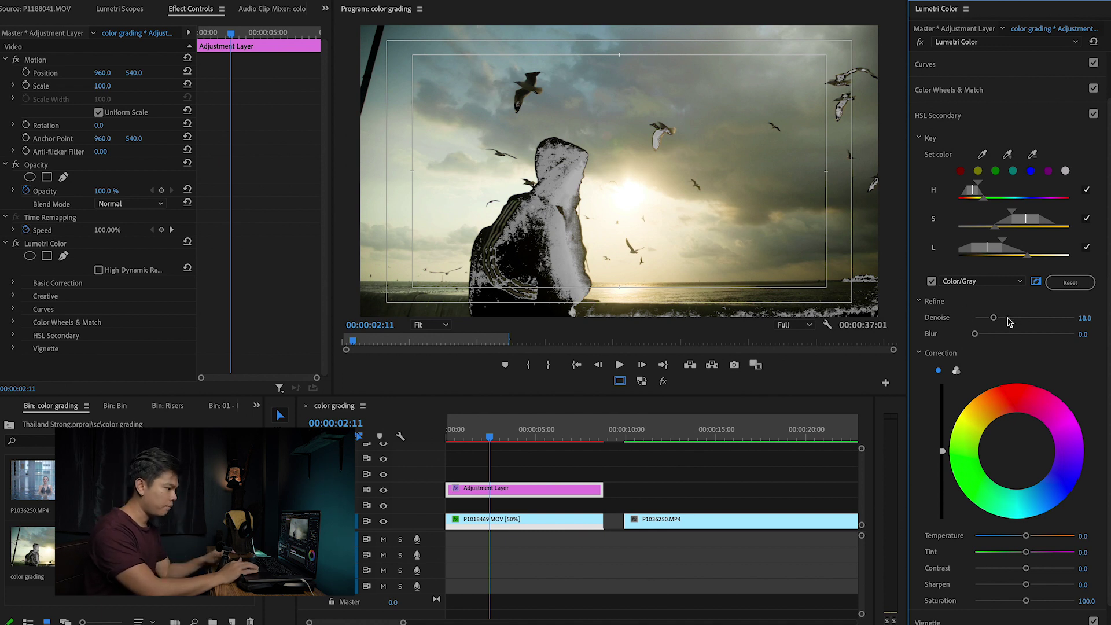
pyautogui.moveTo(993, 318); pyautogui.dragTo(997, 336)
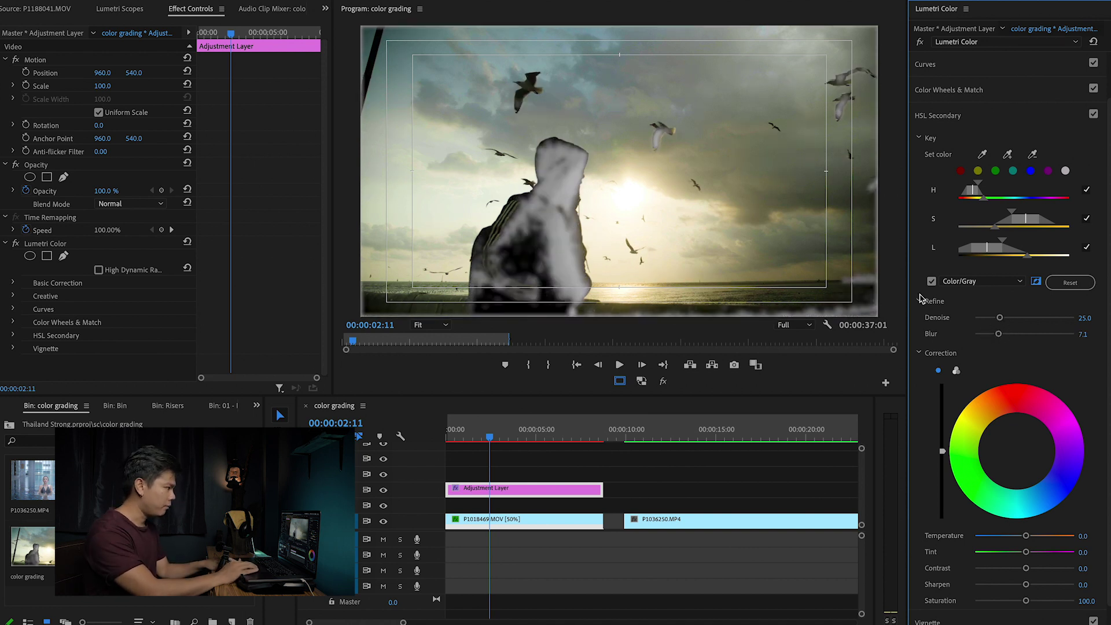
pyautogui.moveTo(996, 337); pyautogui.dragTo(1000, 337)
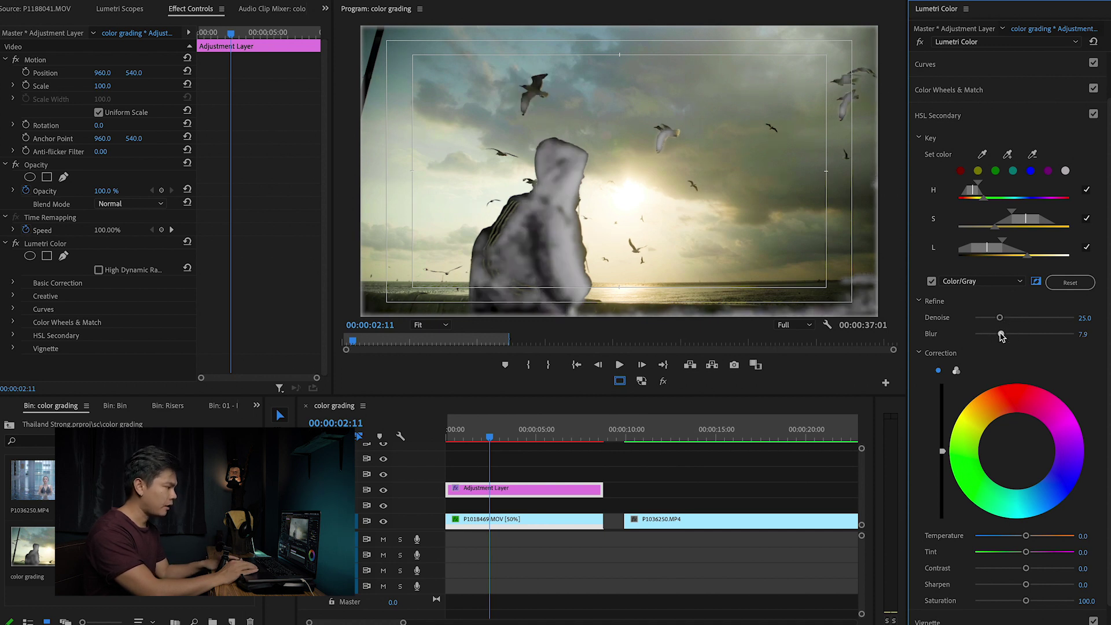
# Switch the key's correction to three color wheels, tint the shadows slightly toward teal, and turn the mask preview off
pyautogui.click(956, 371)
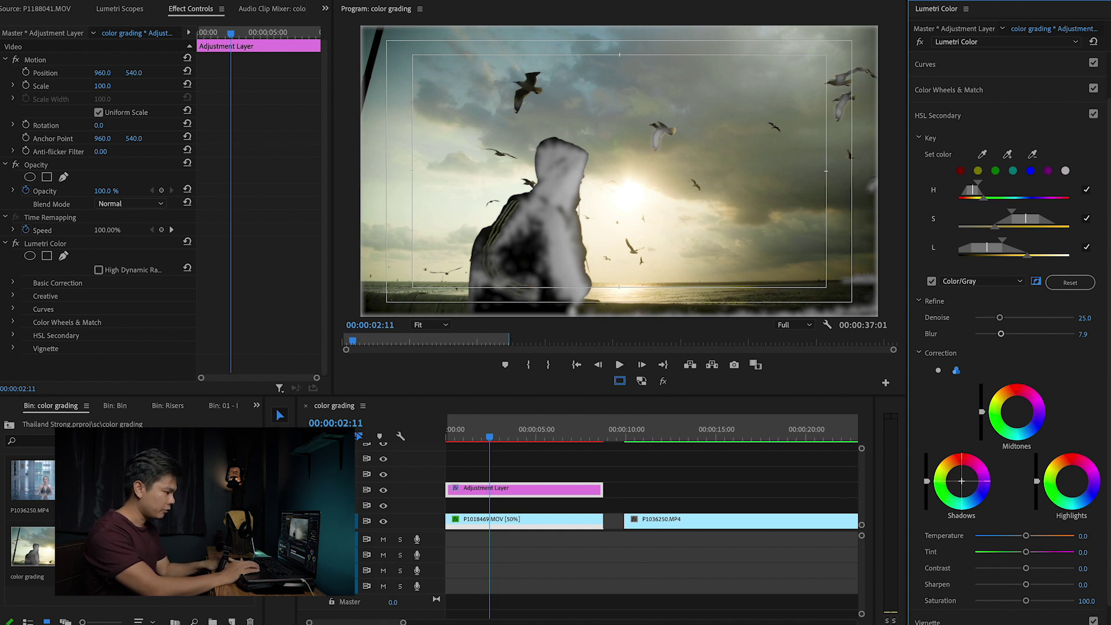
pyautogui.moveTo(964, 485); pyautogui.dragTo(964, 487)
pyautogui.click(931, 282)
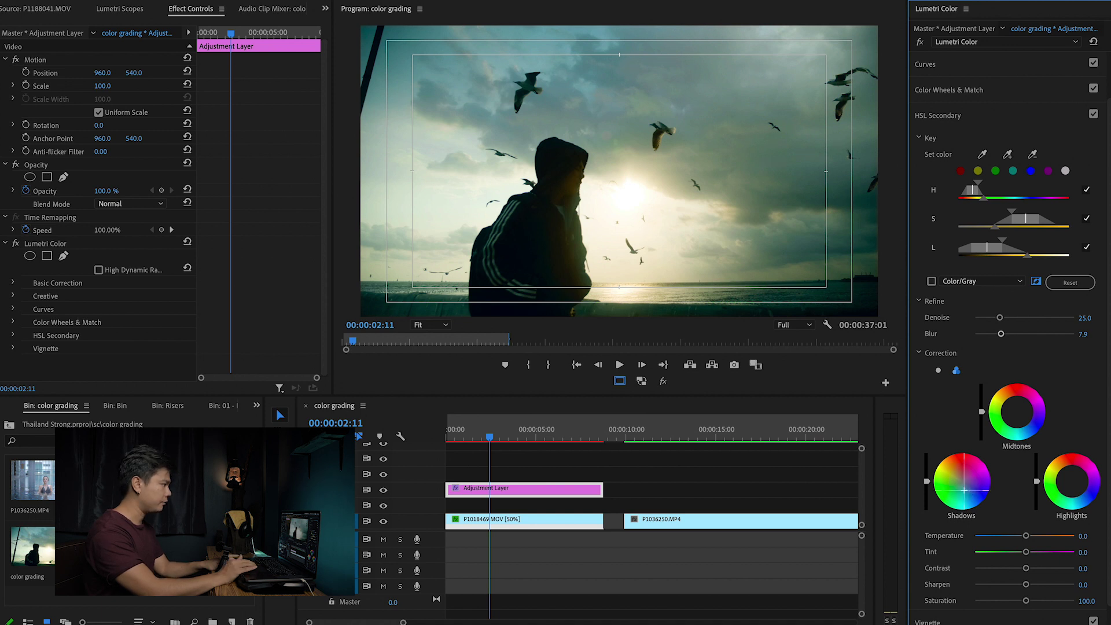
# Show the Lumetri Scopes and push the HSL Secondary highlights strongly toward orange
pyautogui.click(124, 9)
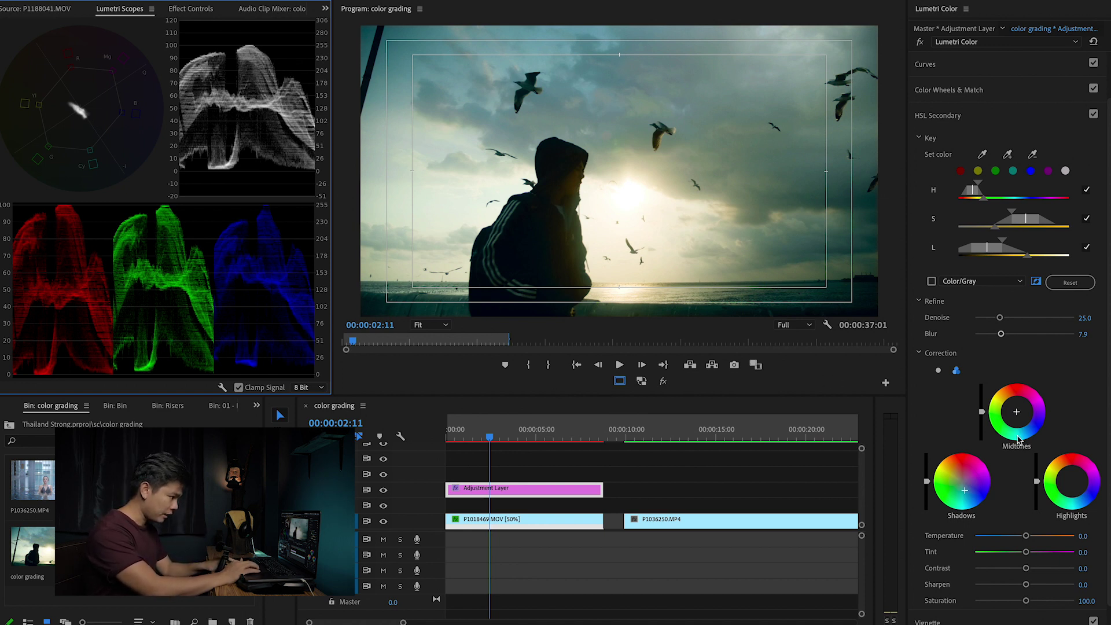
pyautogui.click(1069, 478)
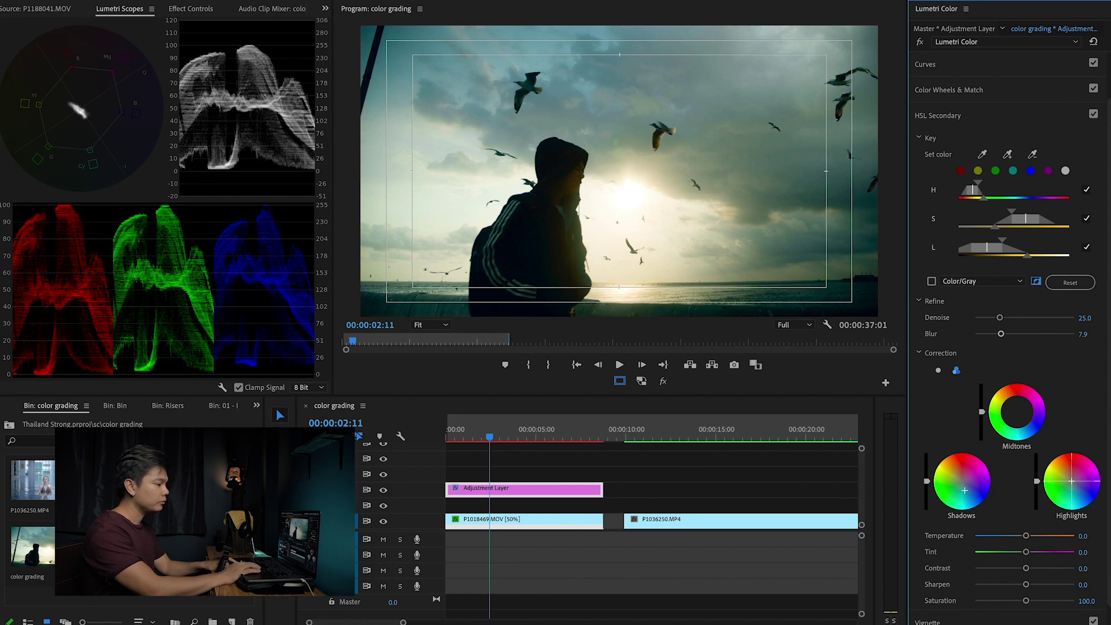
pyautogui.moveTo(1067, 470); pyautogui.dragTo(1063, 460)
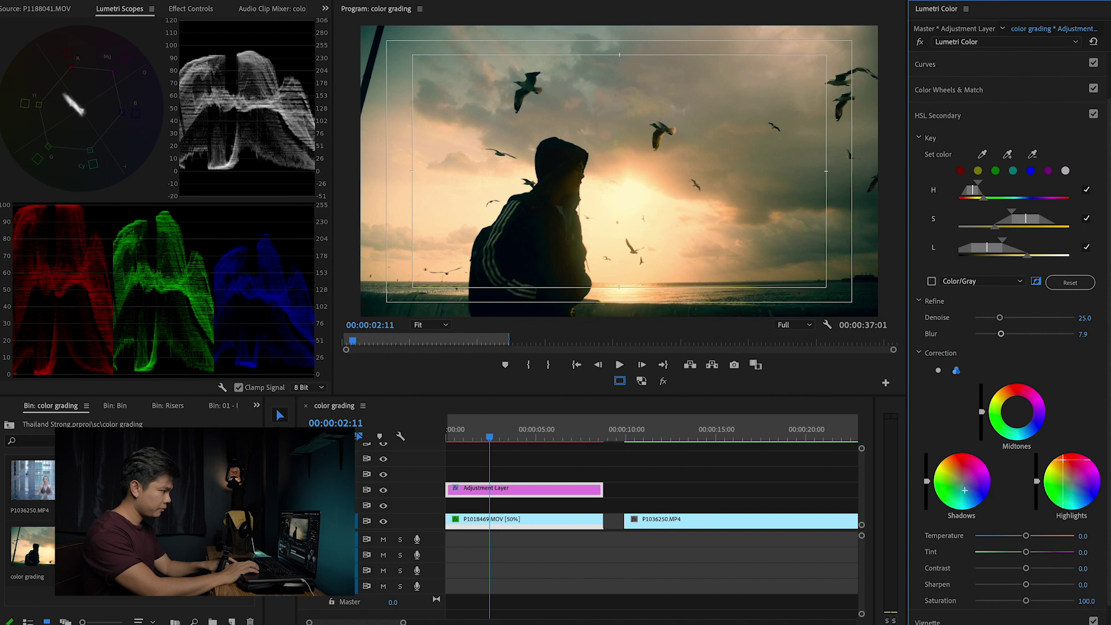
pyautogui.moveTo(1063, 459); pyautogui.dragTo(1062, 459)
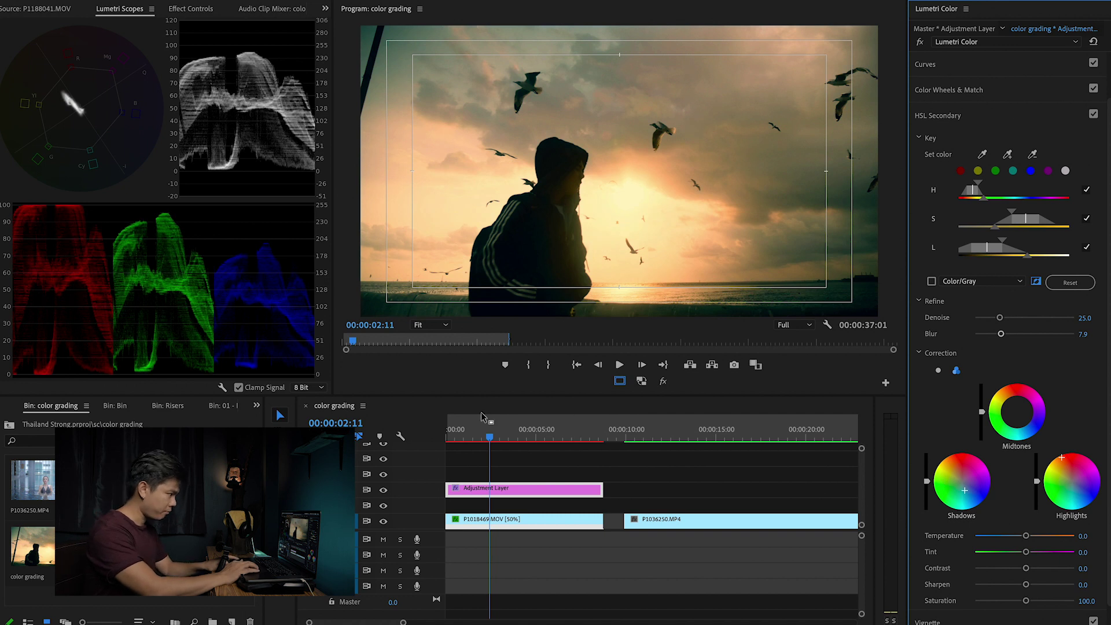
# Play back the seagull clip to review the warm grade, ending at 00:00:01:18
pyautogui.click(490, 437)
pyautogui.moveTo(490, 439)
pyautogui.mouseDown()
pyautogui.moveTo(517, 444)
pyautogui.moveTo(459, 442)
pyautogui.moveTo(482, 443)
pyautogui.mouseUp()
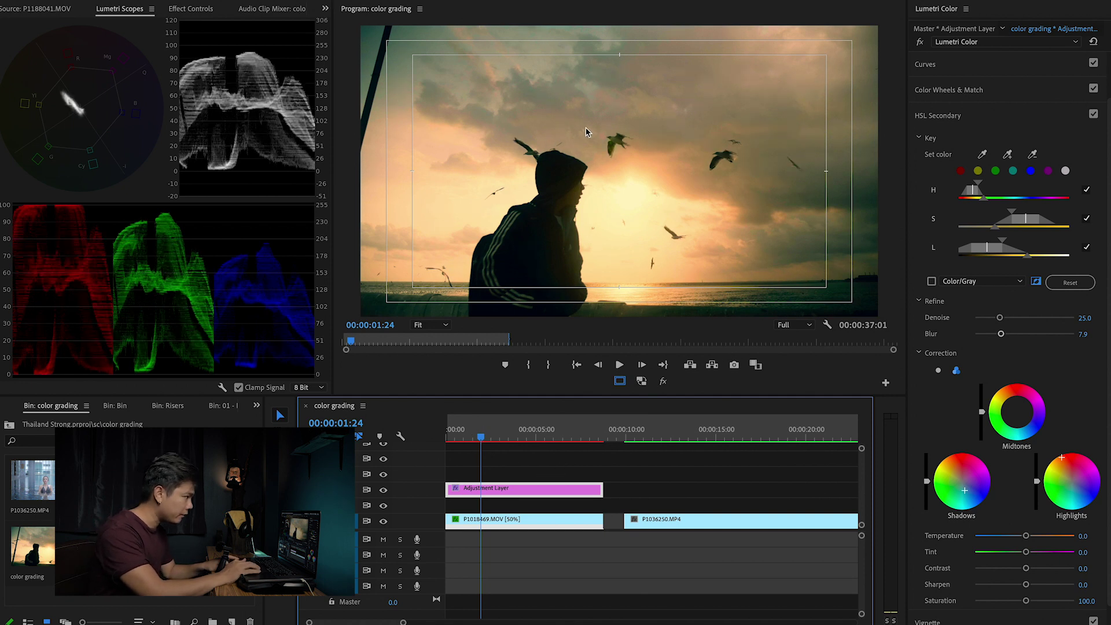
pyautogui.press('space')
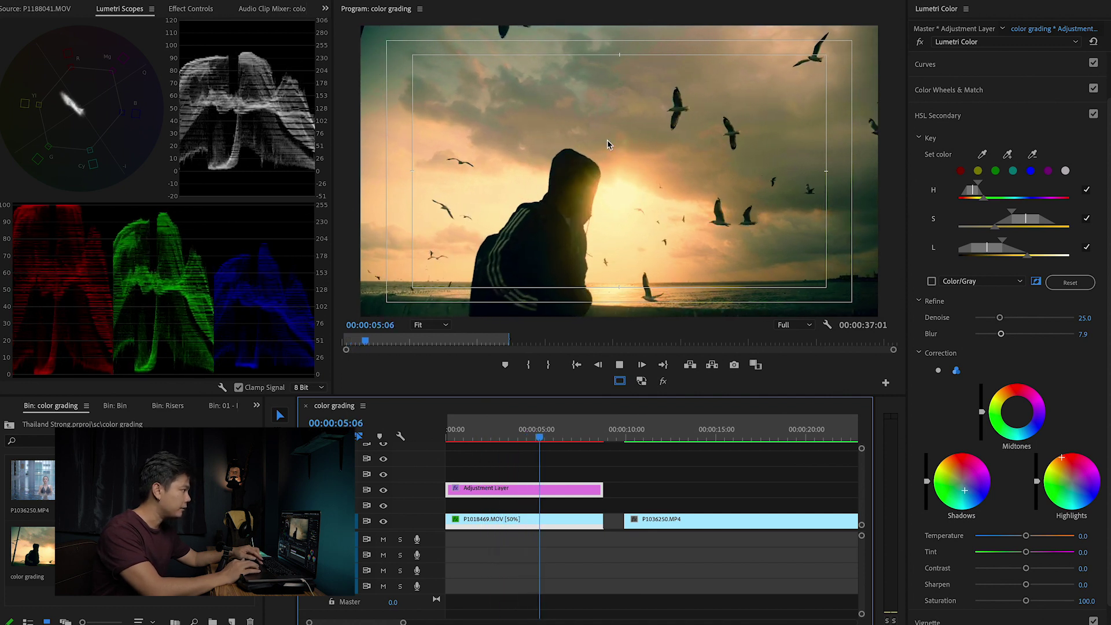
pyautogui.press('space')
pyautogui.click(478, 440)
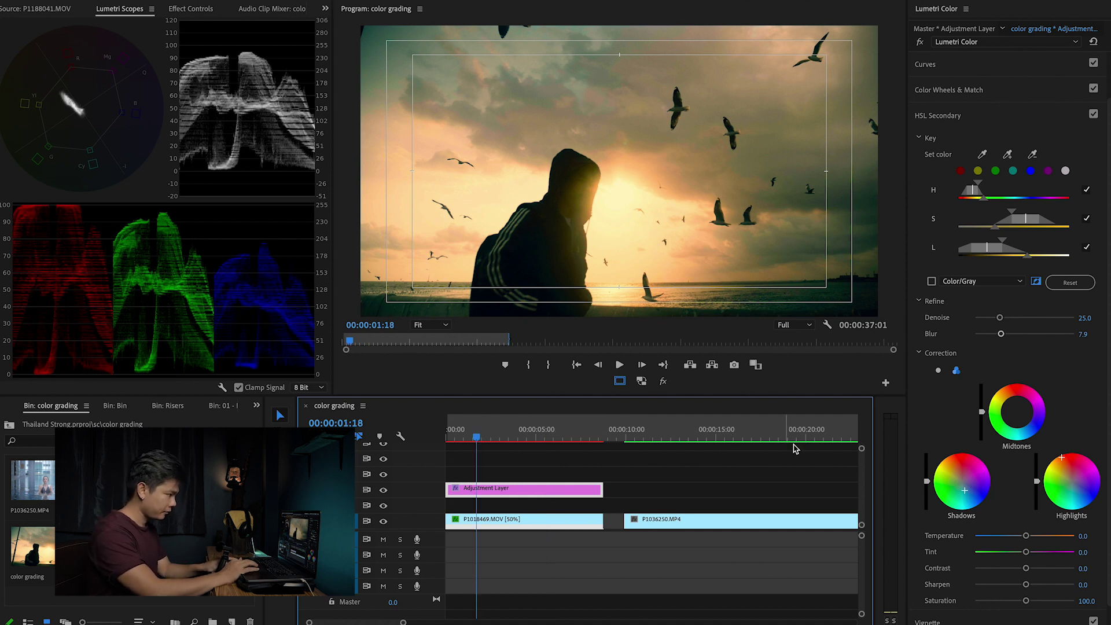
# Push the HSL Secondary midtones toward orange and move the adjustment layer down to the track directly above the clip
pyautogui.click(1018, 410)
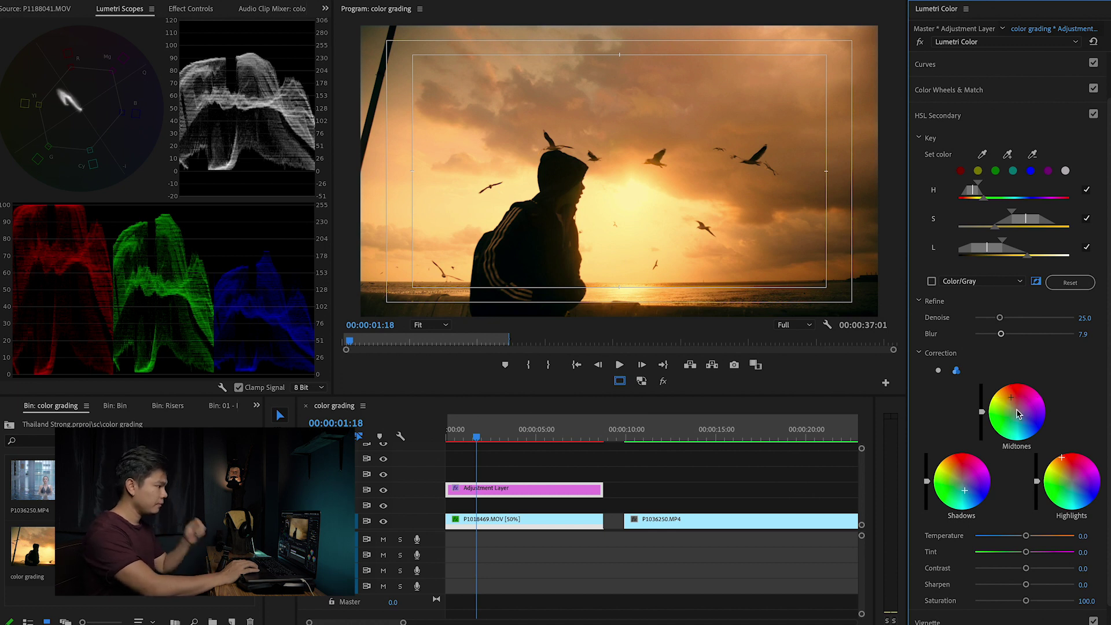
pyautogui.moveTo(475, 490); pyautogui.dragTo(474, 507)
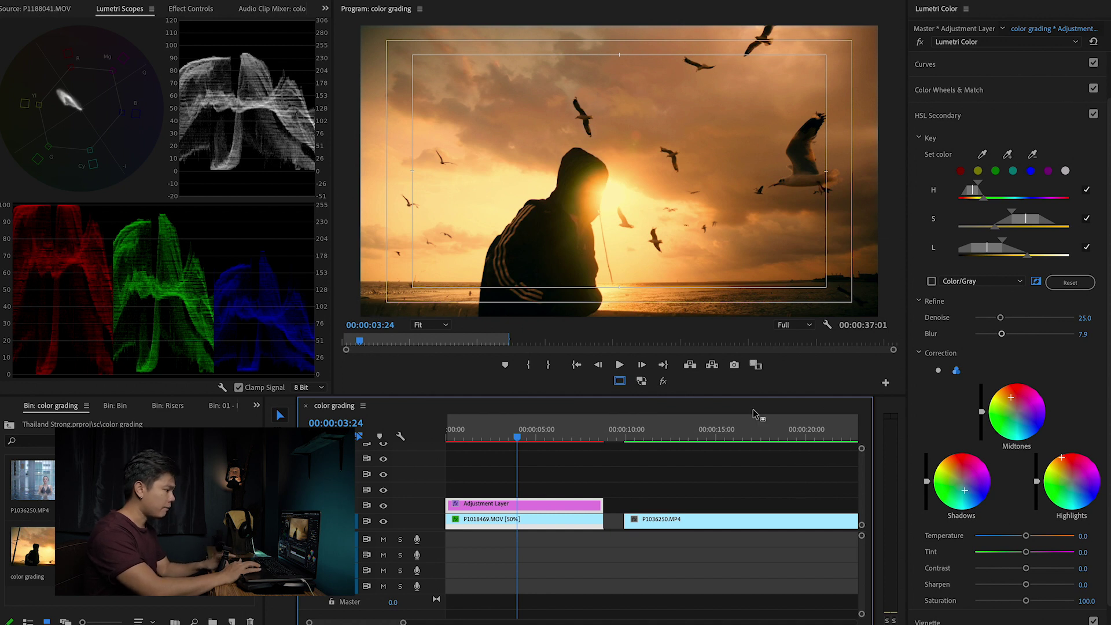
# Push the HSL Secondary shadows further toward cyan-blue, checking the result at other frames of the clip
pyautogui.click(968, 494)
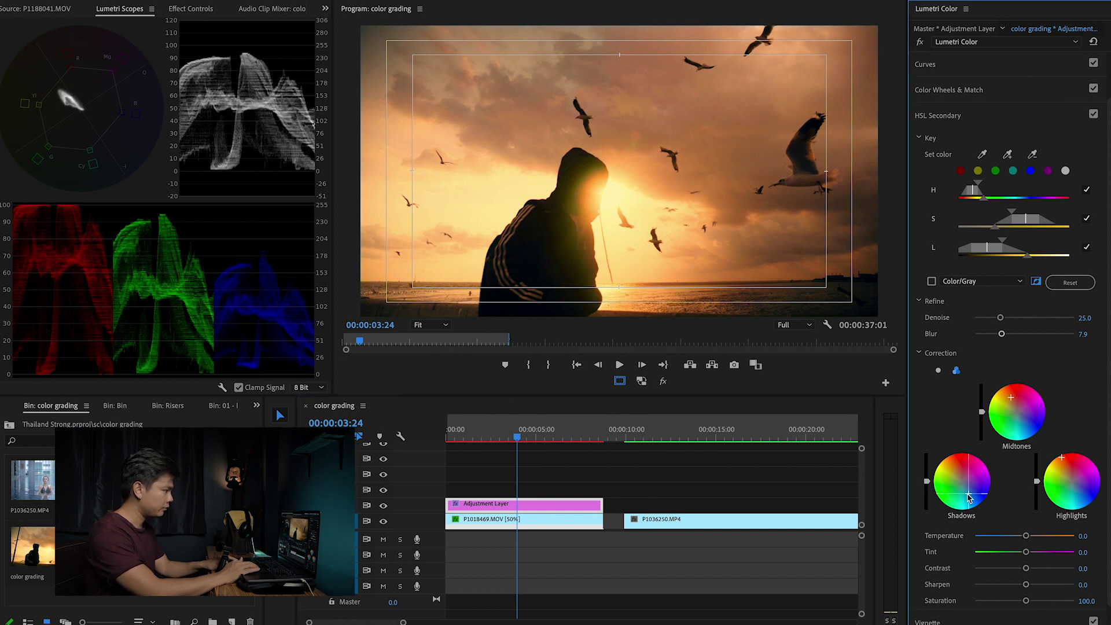
pyautogui.click(480, 433)
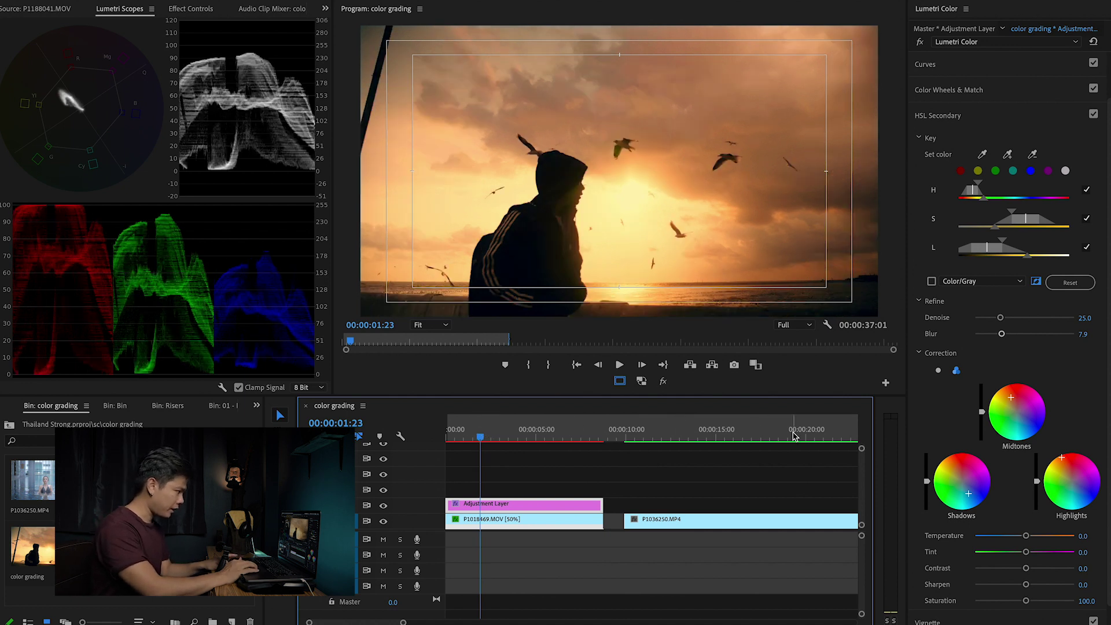
pyautogui.moveTo(963, 489); pyautogui.dragTo(969, 505)
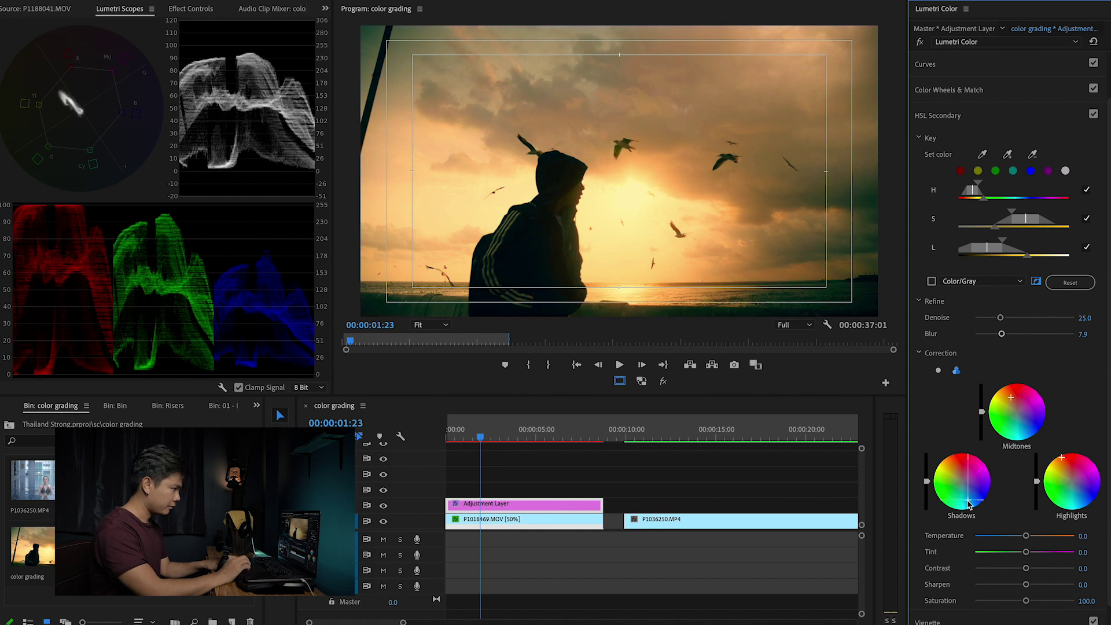
pyautogui.moveTo(478, 439); pyautogui.dragTo(505, 439)
# Add a second adjustment layer on the track above the first and extend it to the end of the seagull clip
pyautogui.moveTo(446, 513); pyautogui.dragTo(446, 495)
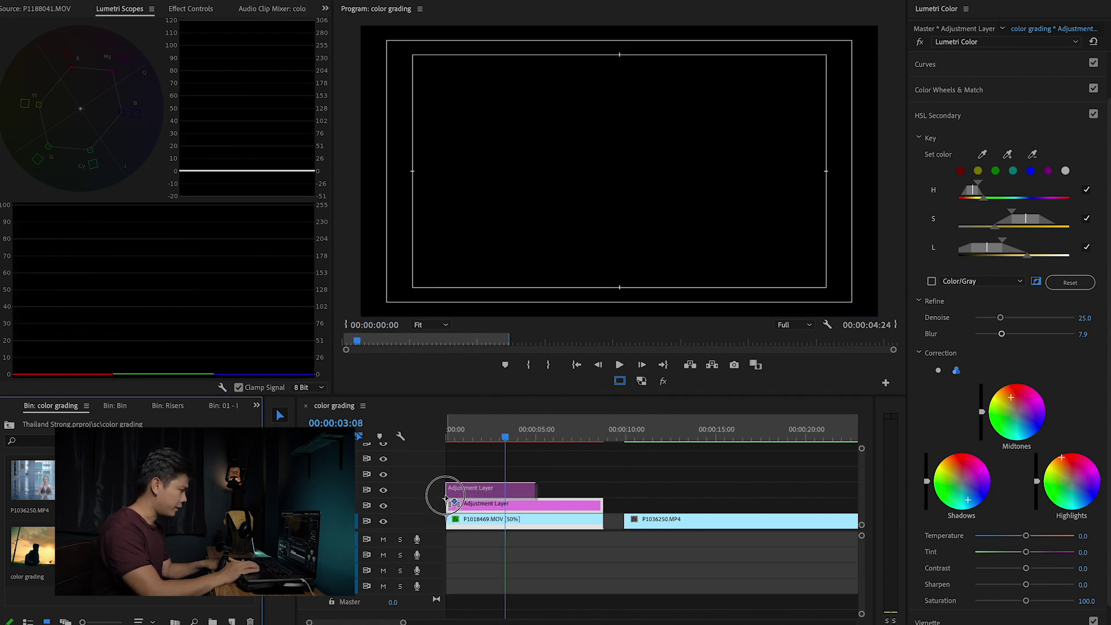
pyautogui.click(508, 489)
pyautogui.moveTo(535, 489); pyautogui.dragTo(600, 487)
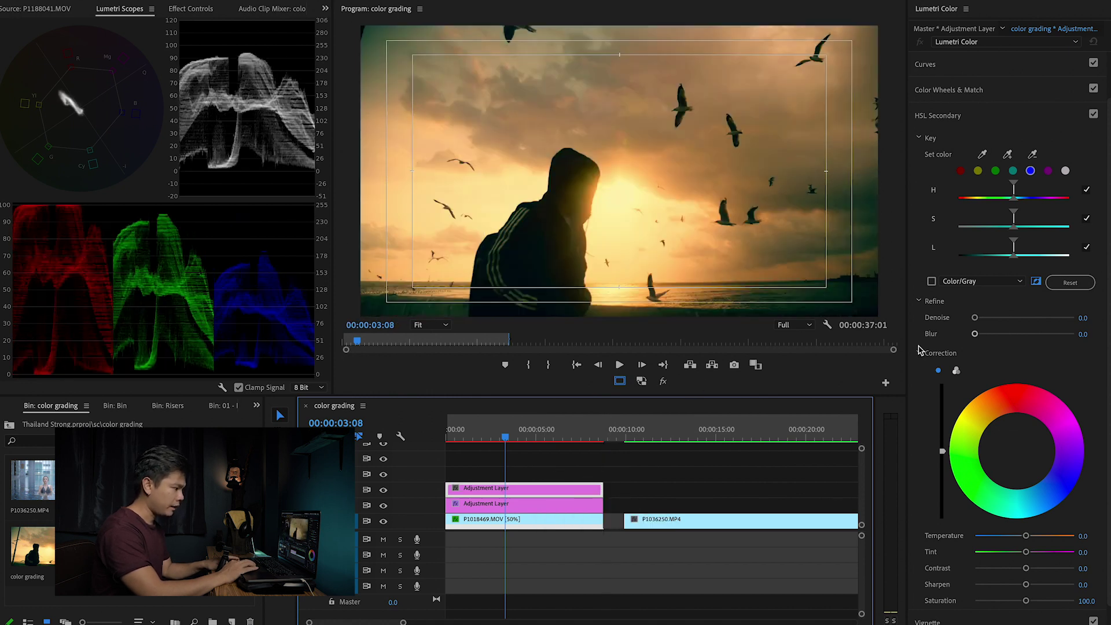
# On the new layer's Luma vs Sat curve, anchor a point in the shadows and pull the darkest end down to the bottom
pyautogui.scroll(-1, 1099, 347)
pyautogui.scroll(3, 1109, 354)
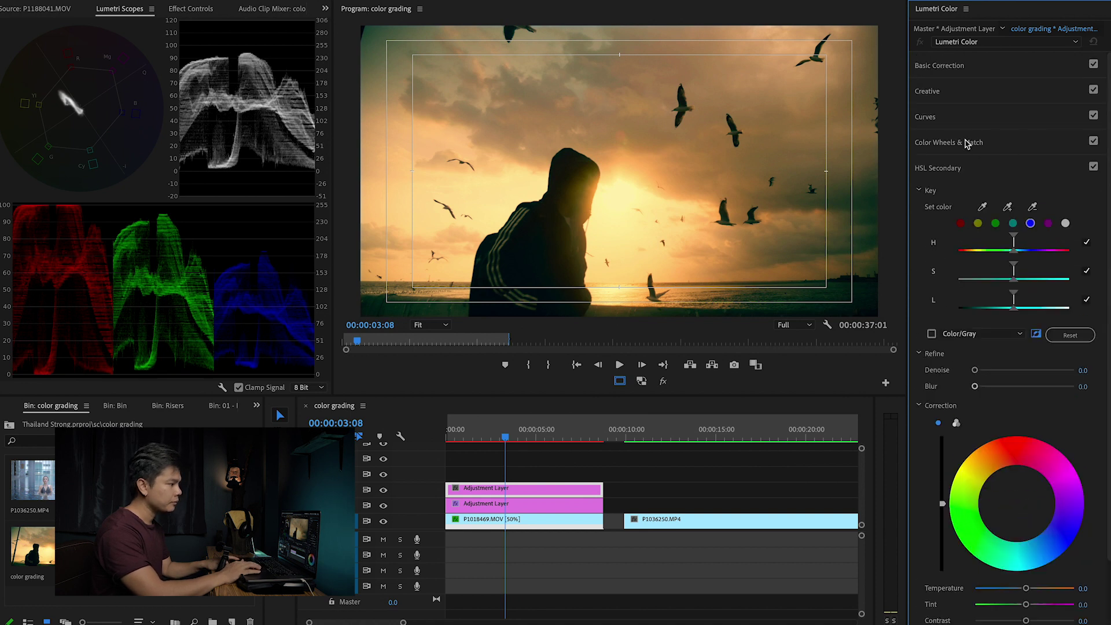
pyautogui.click(929, 118)
pyautogui.moveTo(1107, 189); pyautogui.dragTo(1102, 389)
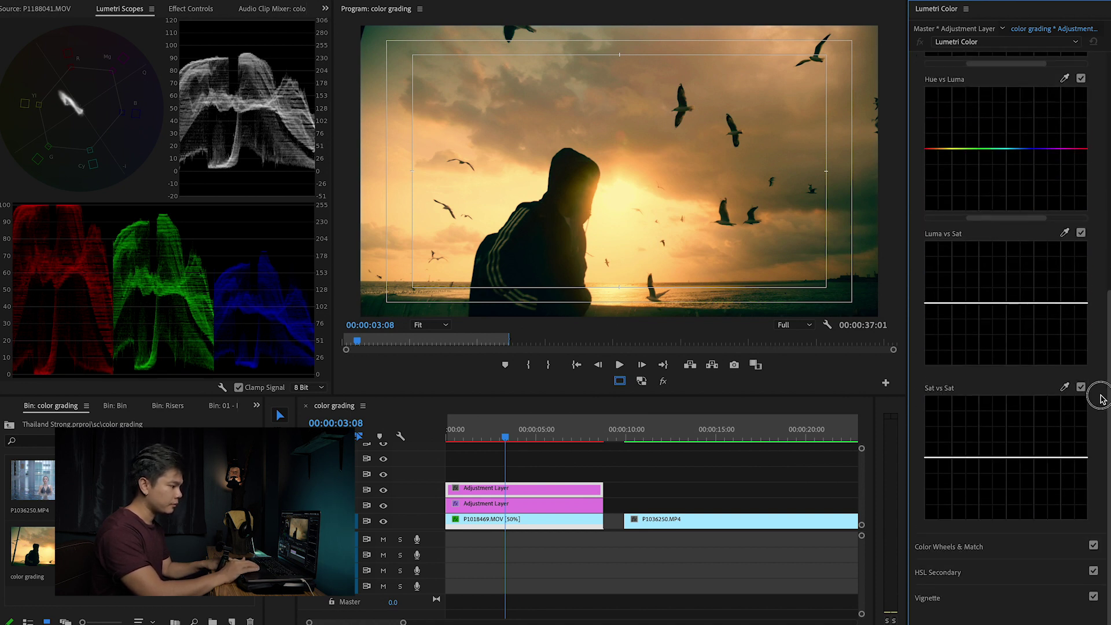
pyautogui.click(966, 298)
pyautogui.click(934, 297)
pyautogui.moveTo(924, 361); pyautogui.dragTo(925, 362)
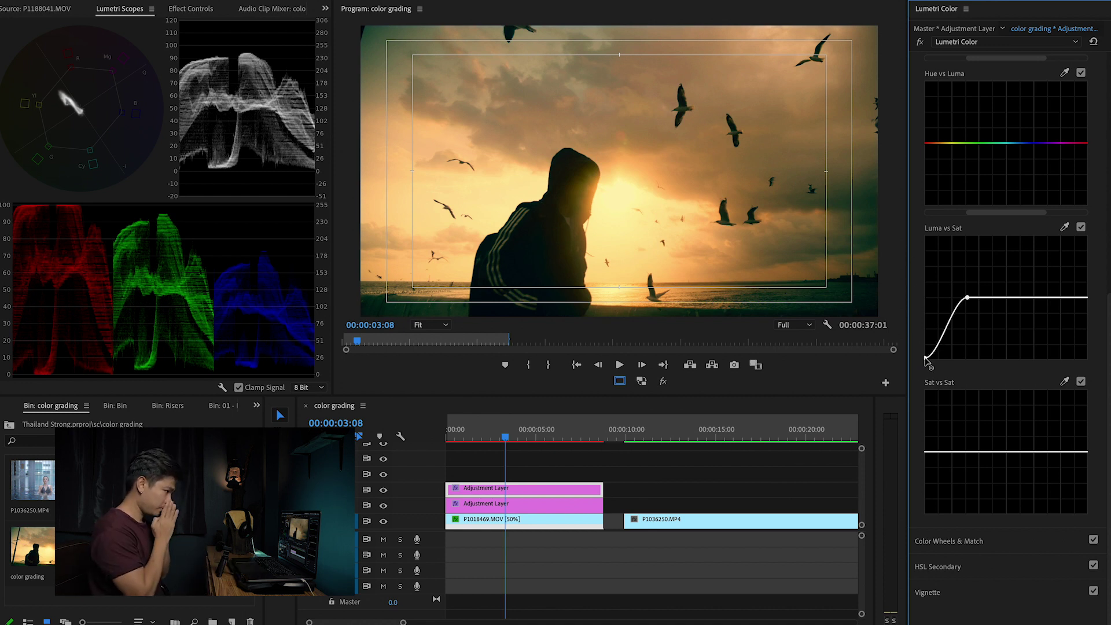
# Play the sequence from the start to review the desaturated shadows
pyautogui.click(516, 472)
pyautogui.press('Home')
pyautogui.press('space')
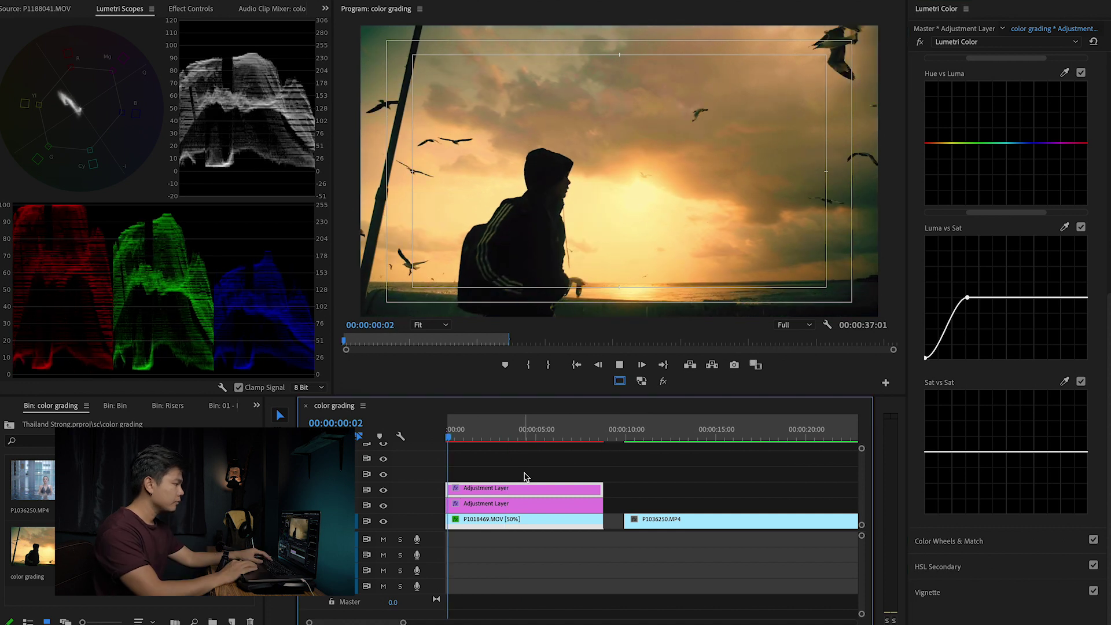
pyautogui.press('space')
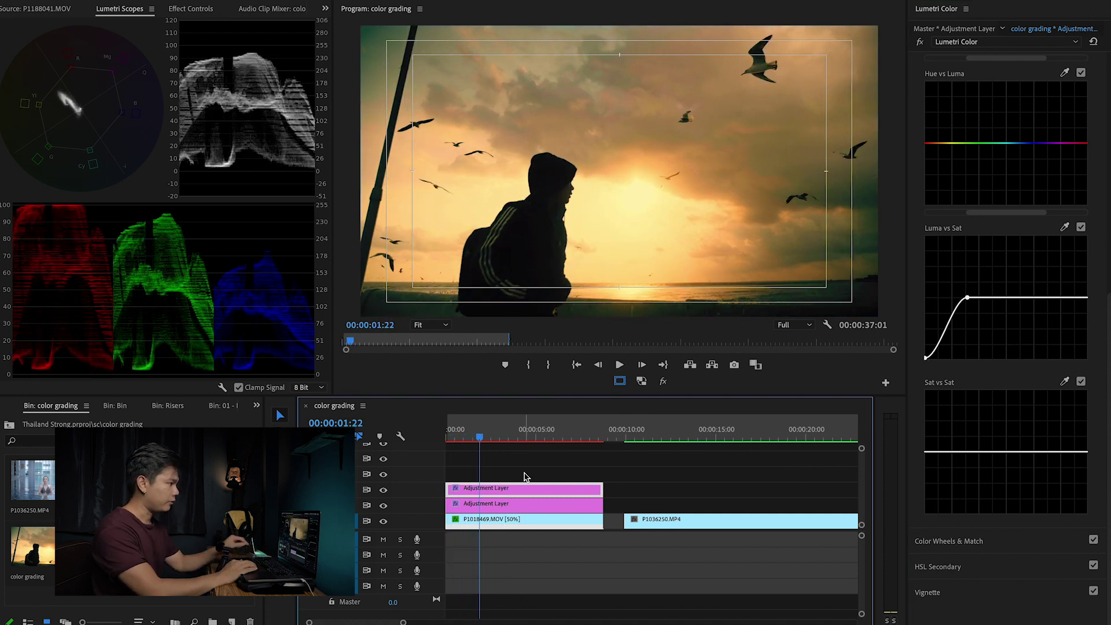
# At 00:00:01:04, open the lower adjustment layer's HSL Secondary and show its correction as a single color wheel
pyautogui.moveTo(481, 438)
pyautogui.mouseDown()
pyautogui.moveTo(443, 436)
pyautogui.moveTo(466, 438)
pyautogui.mouseUp()
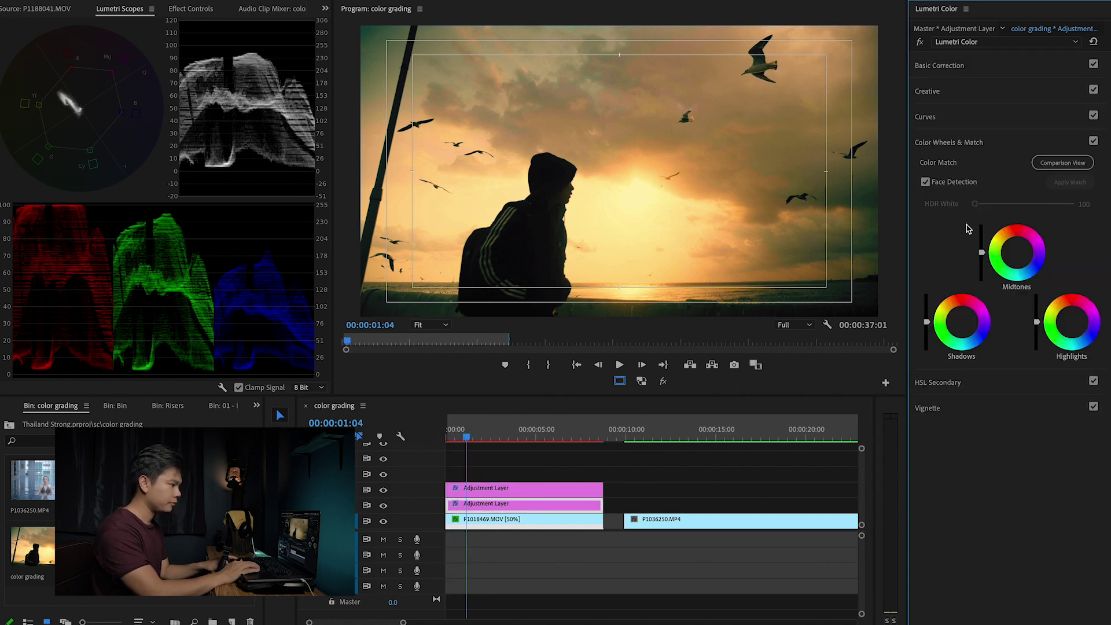
pyautogui.click(938, 383)
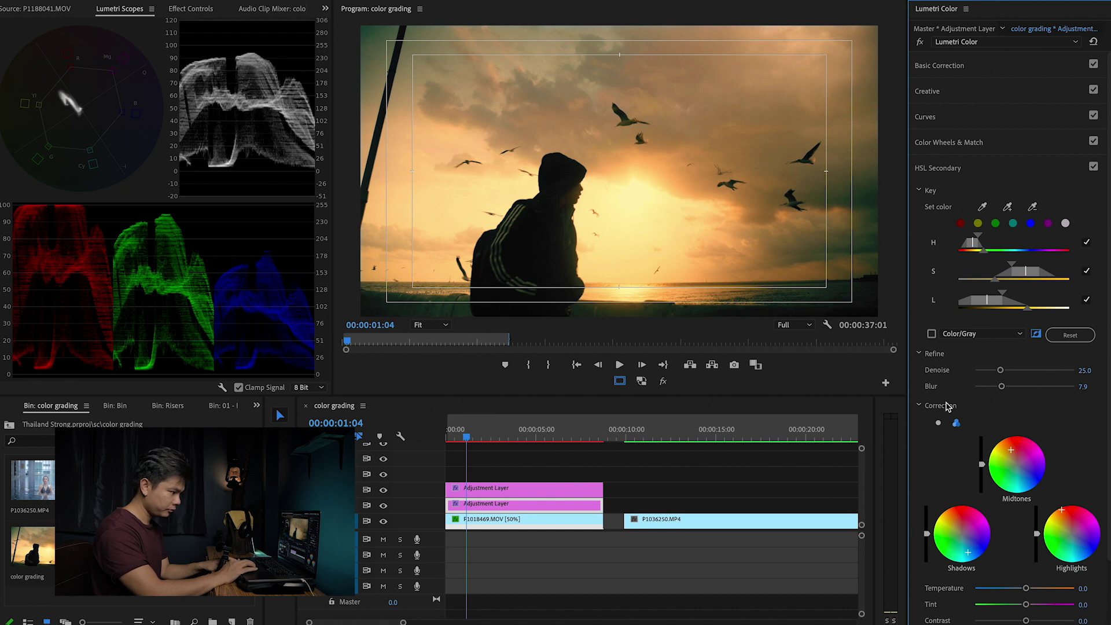
pyautogui.click(938, 423)
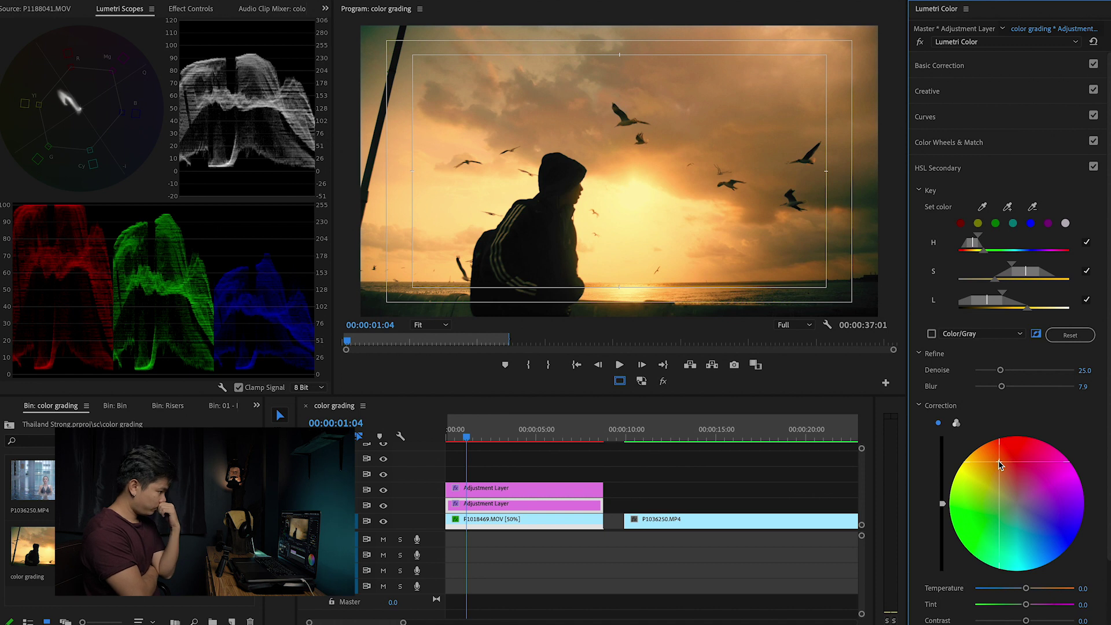
# Select the upper adjustment layer and set its Vignette Amount to -0.4
pyautogui.click(581, 485)
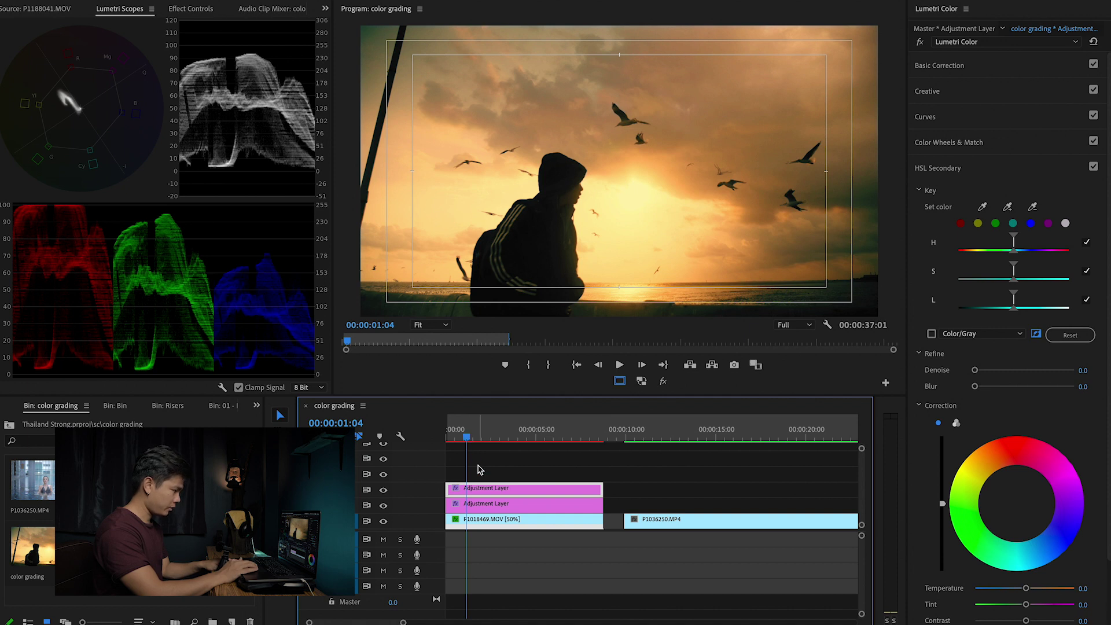
pyautogui.click(486, 490)
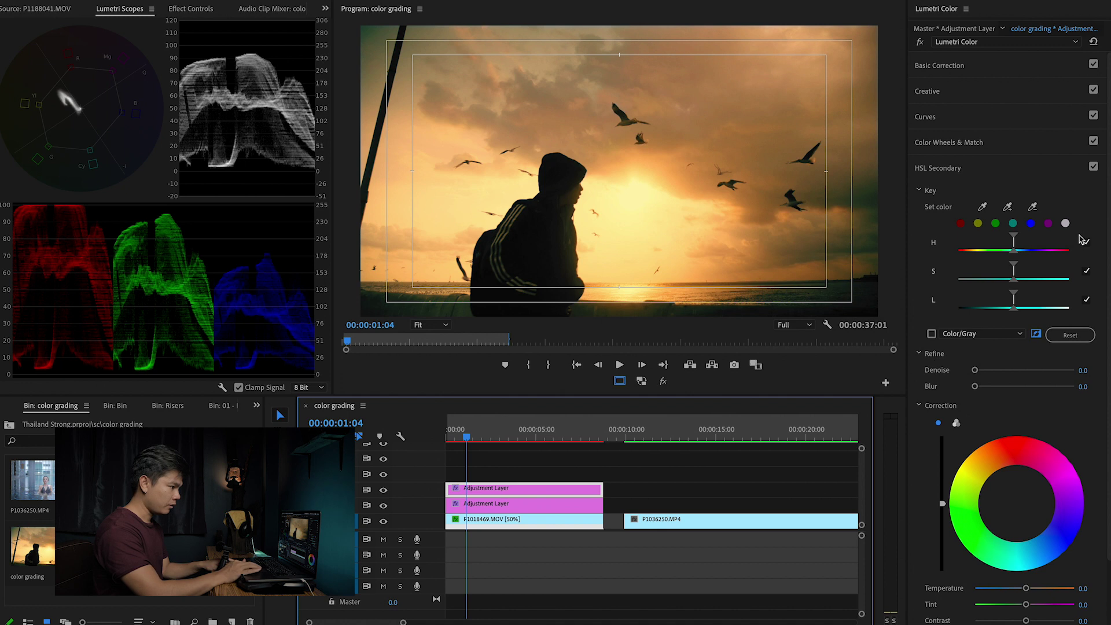
pyautogui.scroll(-2, 1106, 304)
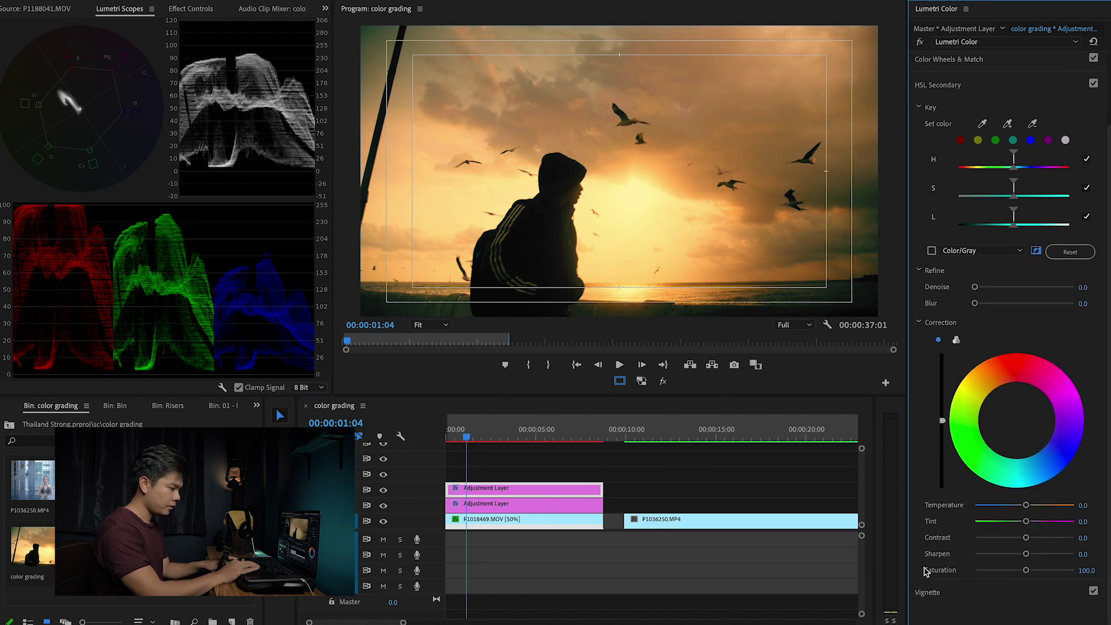
pyautogui.click(929, 599)
pyautogui.moveTo(1025, 213)
pyautogui.mouseDown()
pyautogui.moveTo(1005, 215)
pyautogui.moveTo(1041, 216)
pyautogui.moveTo(1008, 215)
pyautogui.moveTo(1017, 215)
pyautogui.mouseUp()
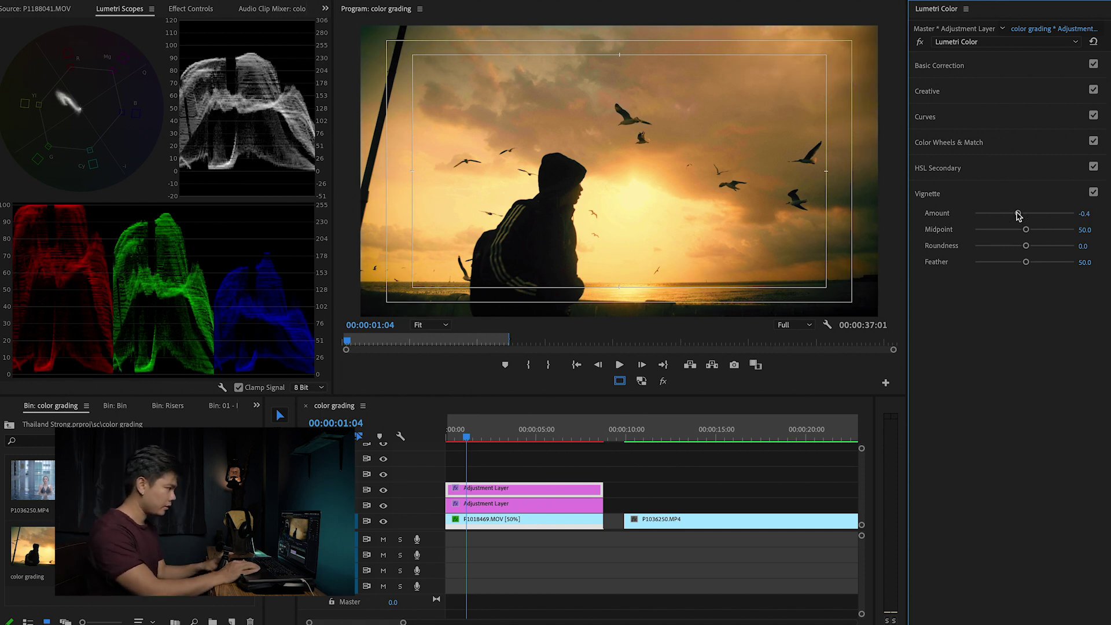
# Move the playhead to 00:00:02:01 and show the effect settings of the P1018469.MOV clip
pyautogui.click(496, 490)
pyautogui.moveTo(470, 438); pyautogui.dragTo(485, 442)
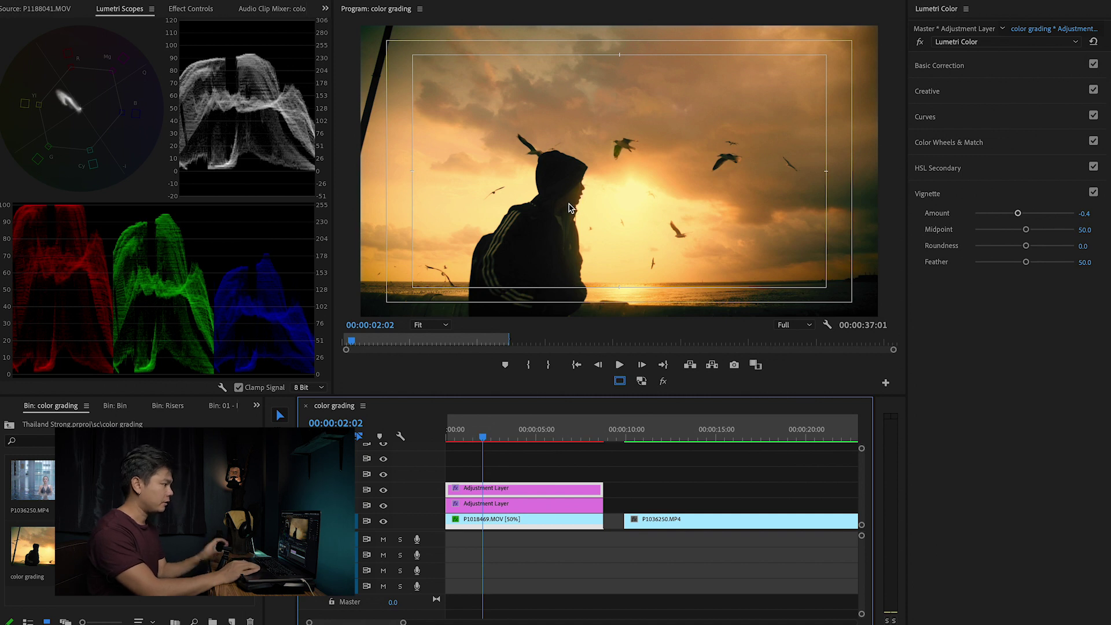
pyautogui.press('Left')
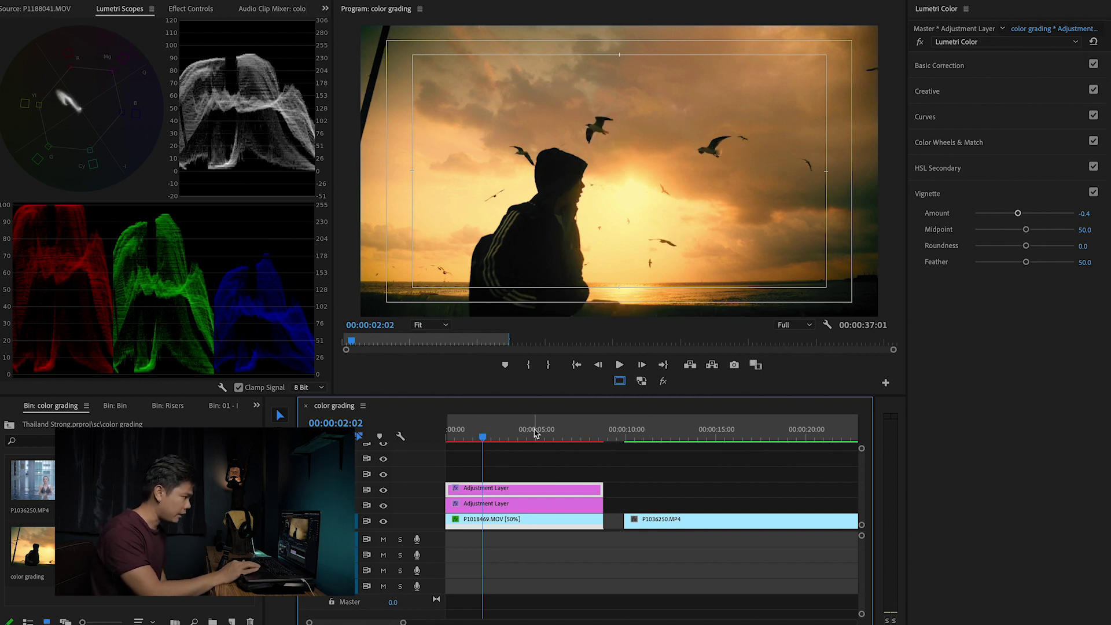
pyautogui.click(486, 520)
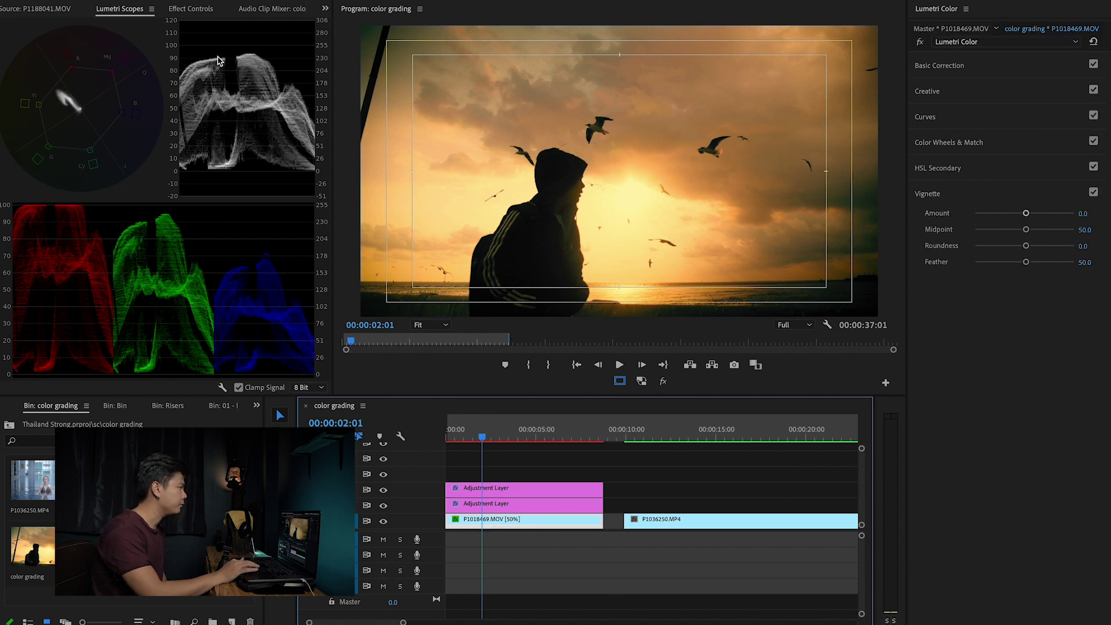
pyautogui.click(193, 10)
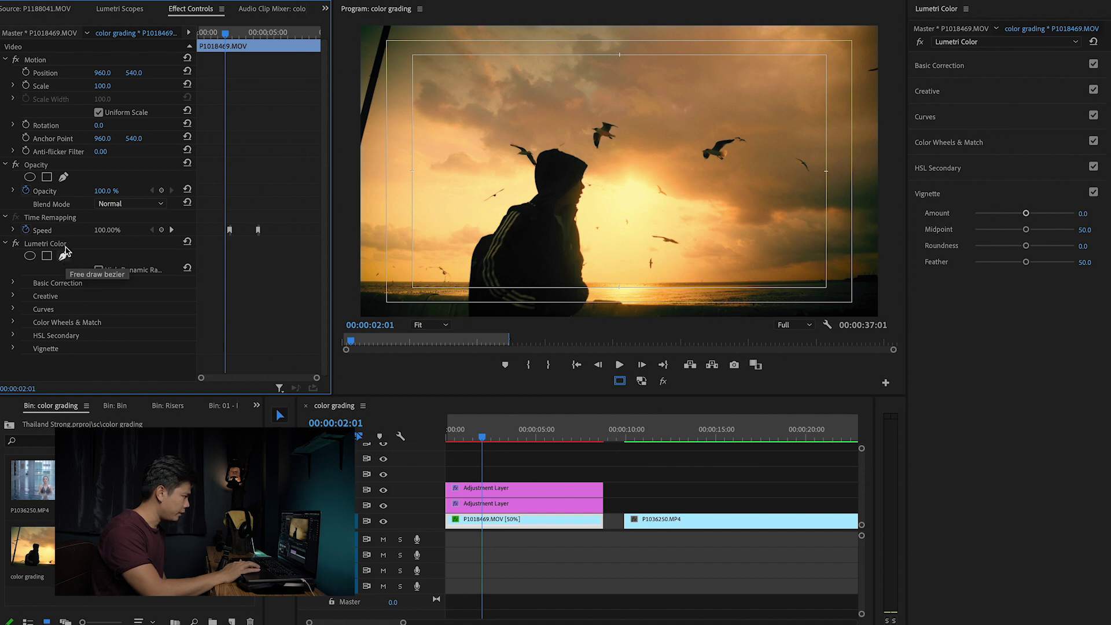
# Draw a small free-form opacity mask over the man's face on the P1018469.MOV clip
pyautogui.click(64, 176)
pyautogui.click(573, 187)
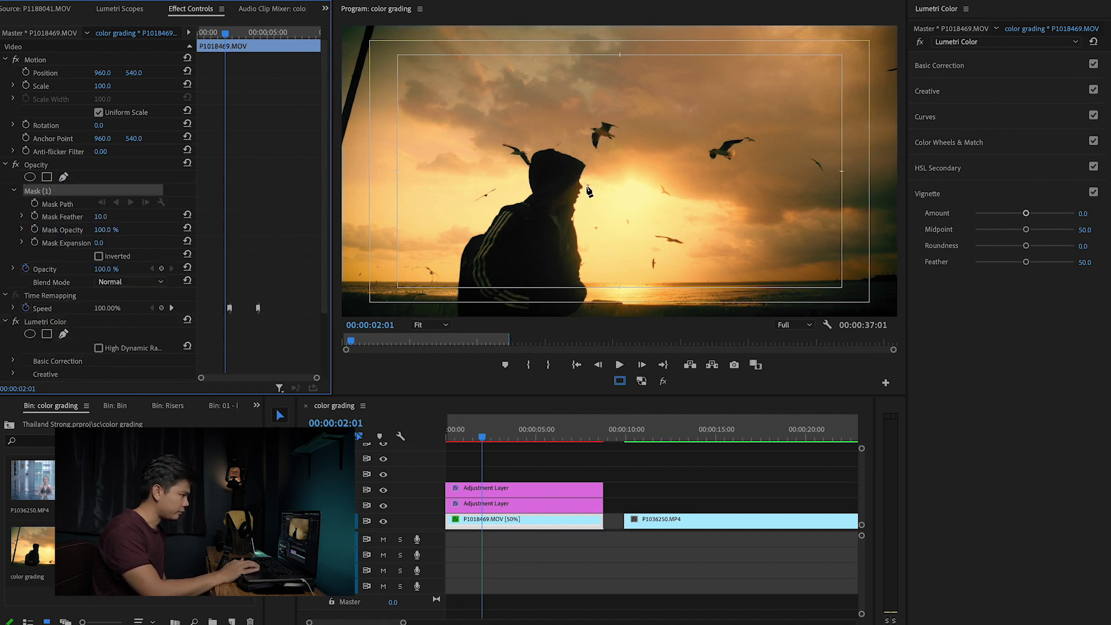
pyautogui.click(557, 205)
pyautogui.click(614, 204)
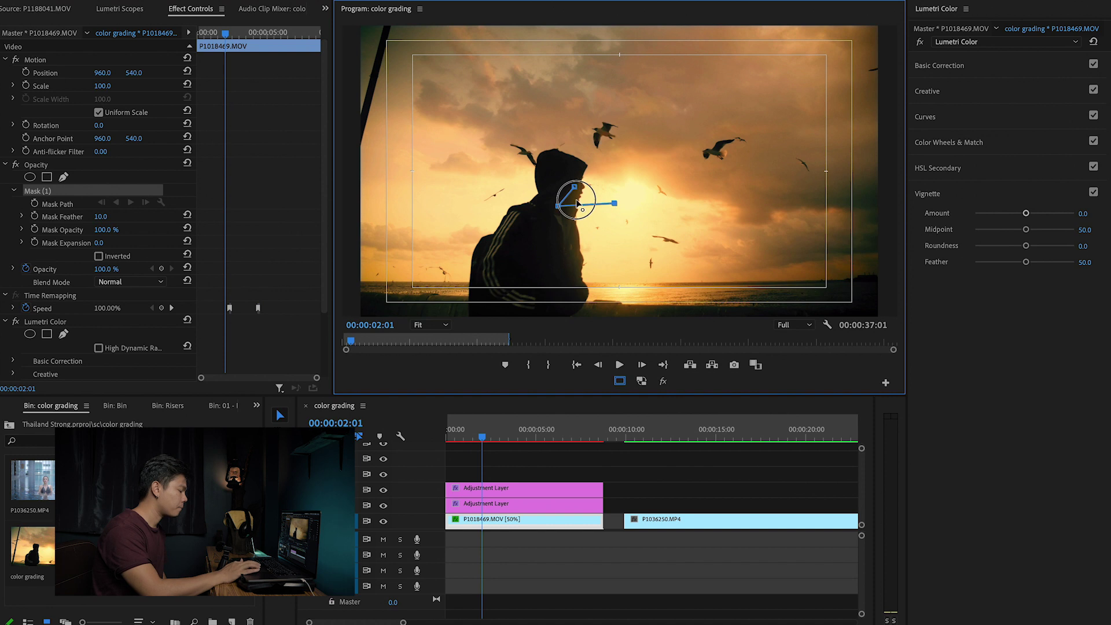
pyautogui.hotkey('ctrl', 'z')
pyautogui.click(576, 200)
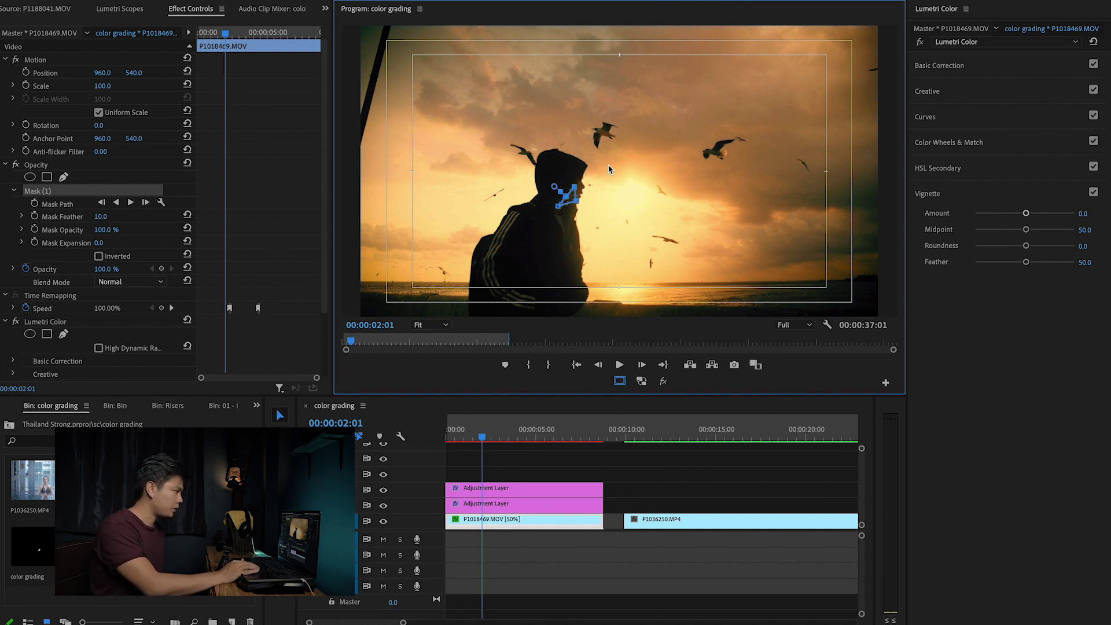
# Check the masked face on the scopes and turn off the clip's Opacity effect to show the full frame
pyautogui.click(124, 10)
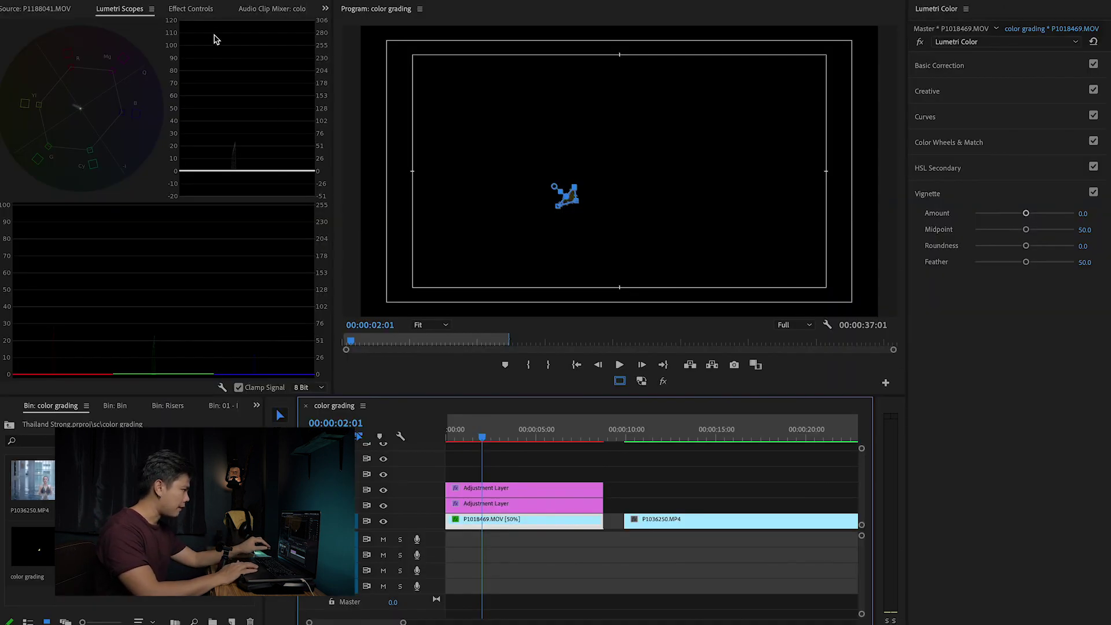
pyautogui.click(936, 17)
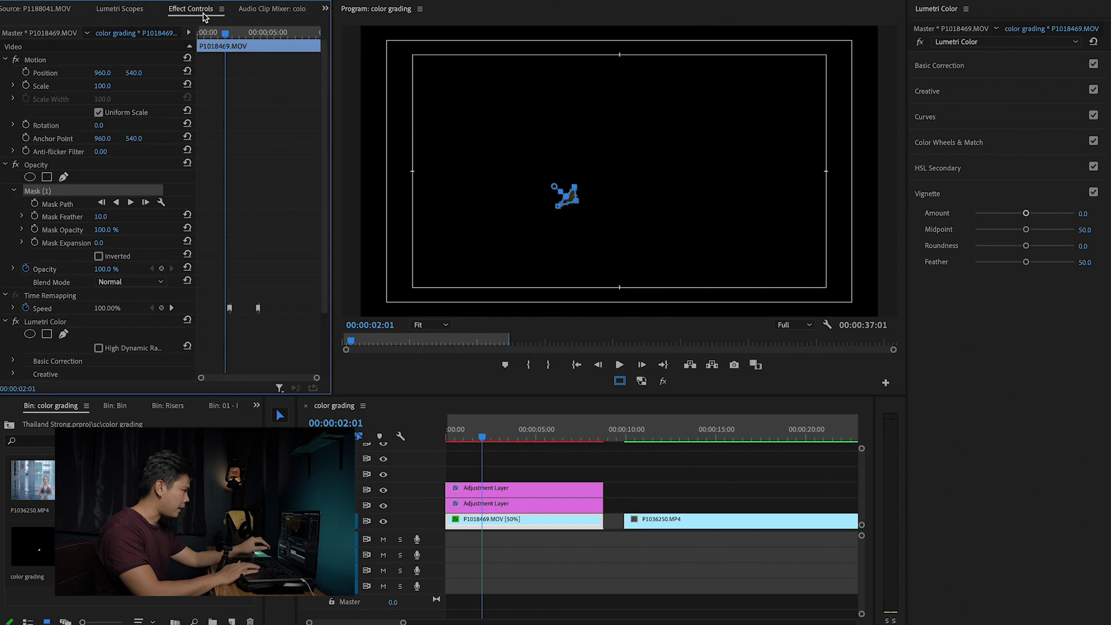
pyautogui.click(16, 165)
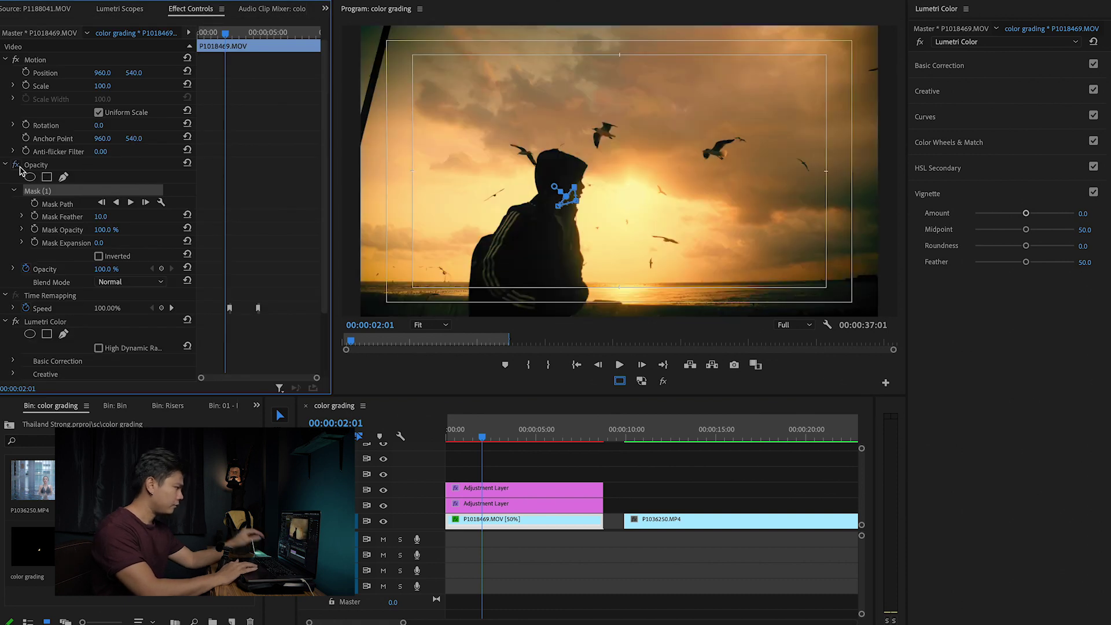
pyautogui.click(528, 520)
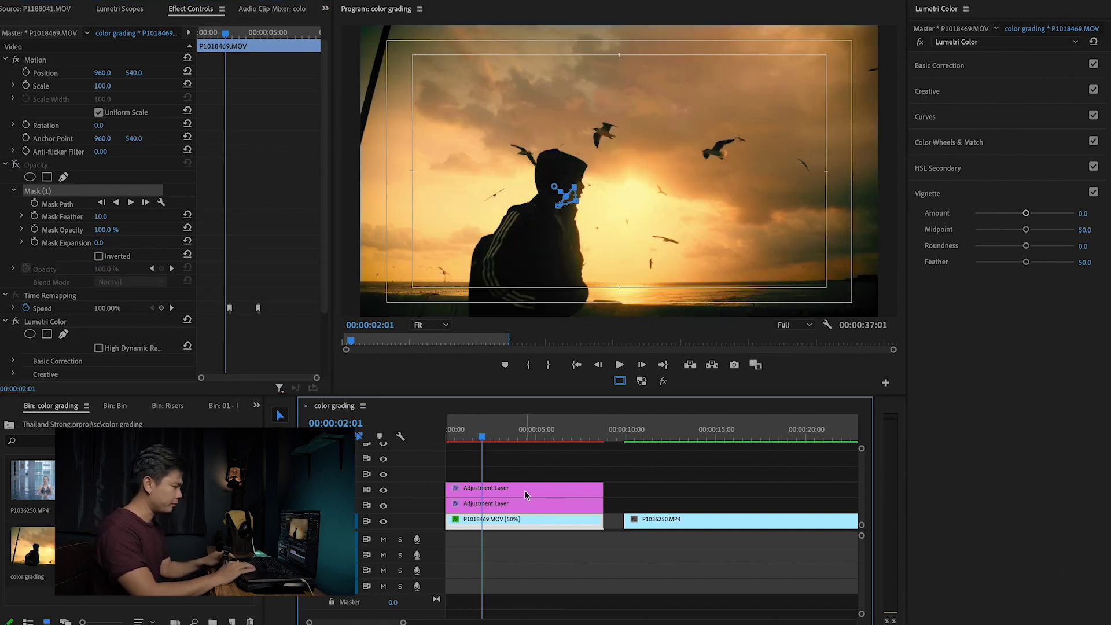
# In the P1018469.MOV clip's HSL Secondary, sample the skin tone of the man's face into the key
pyautogui.click(526, 503)
pyautogui.click(526, 494)
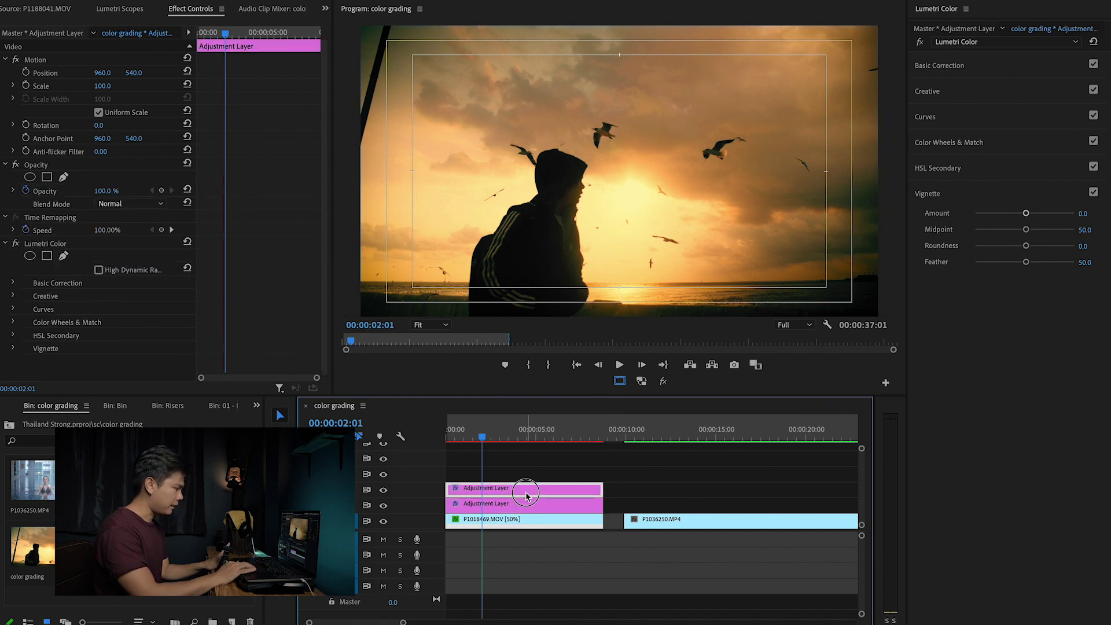
pyautogui.hotkey('shift', '1')
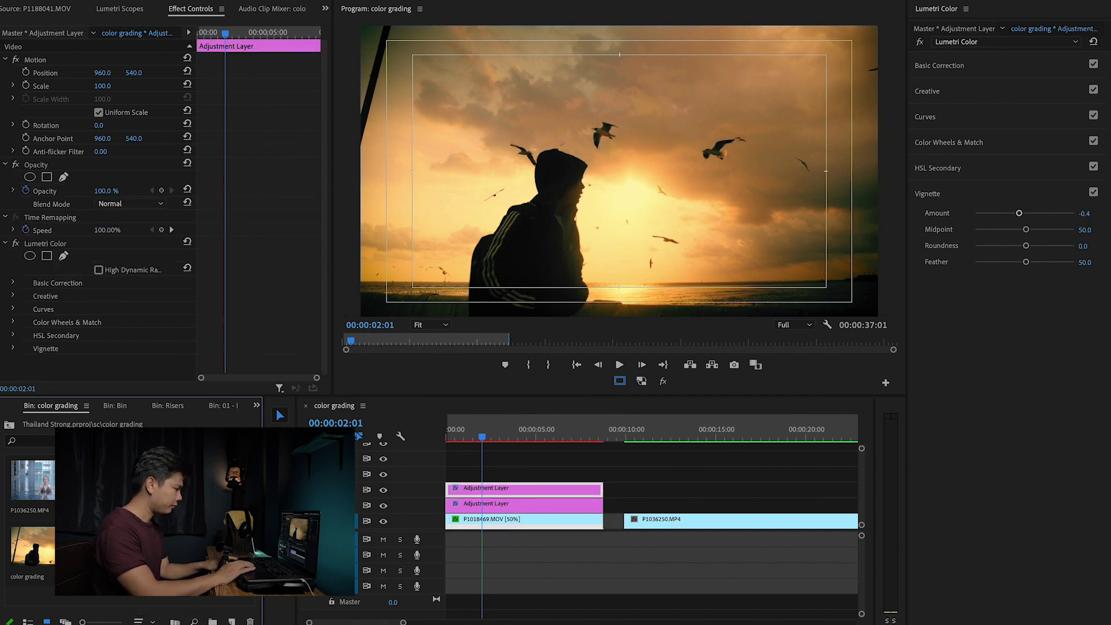
pyautogui.click(512, 495)
pyautogui.click(521, 522)
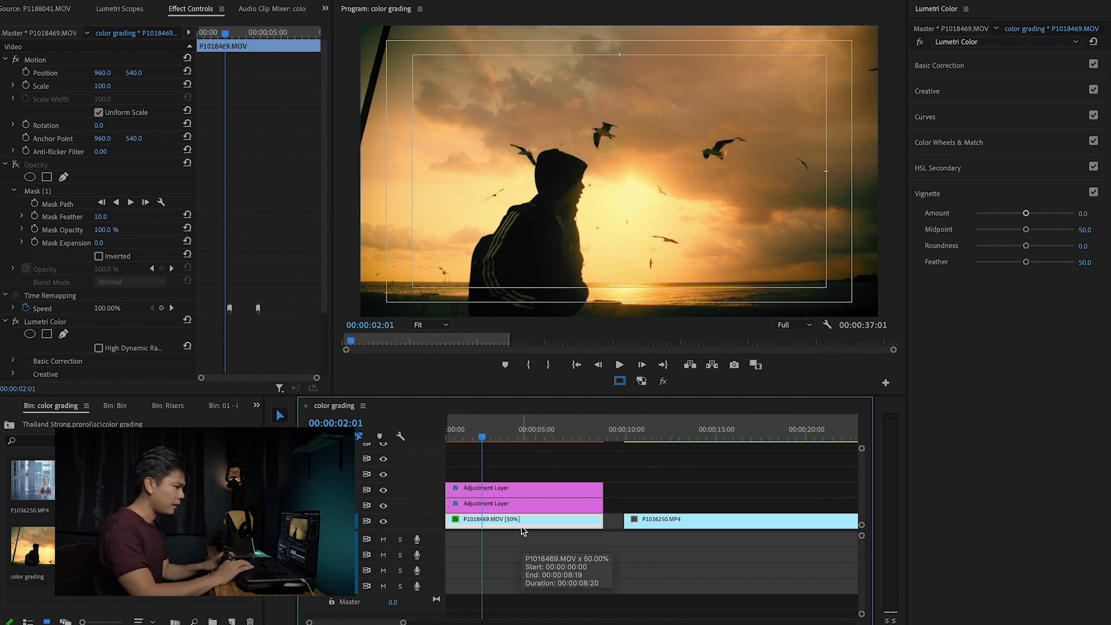
pyautogui.click(936, 167)
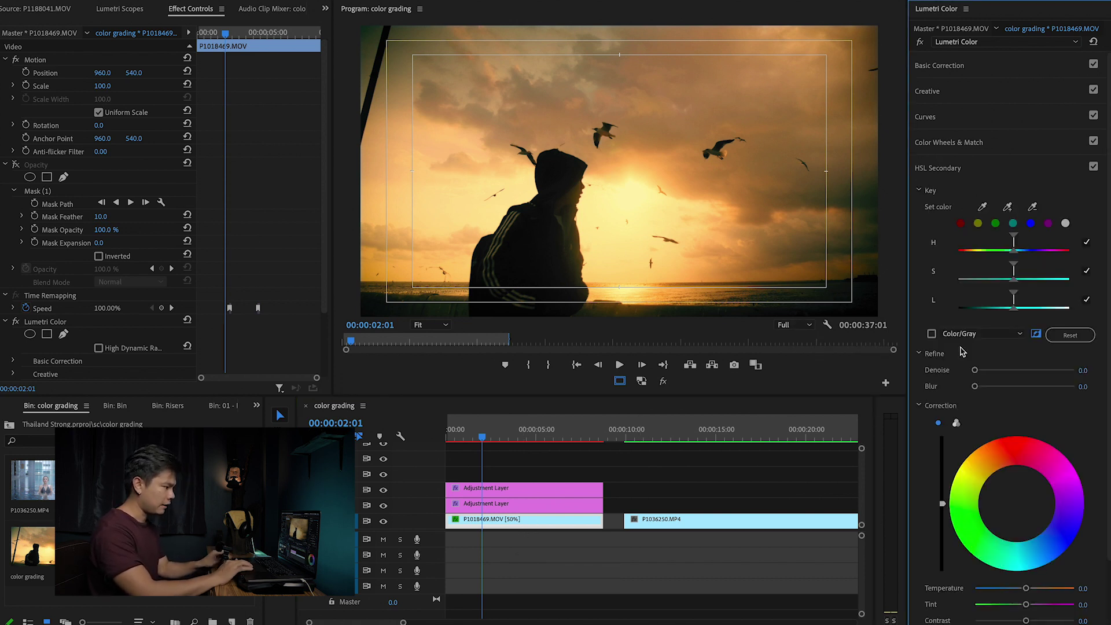
pyautogui.click(1007, 207)
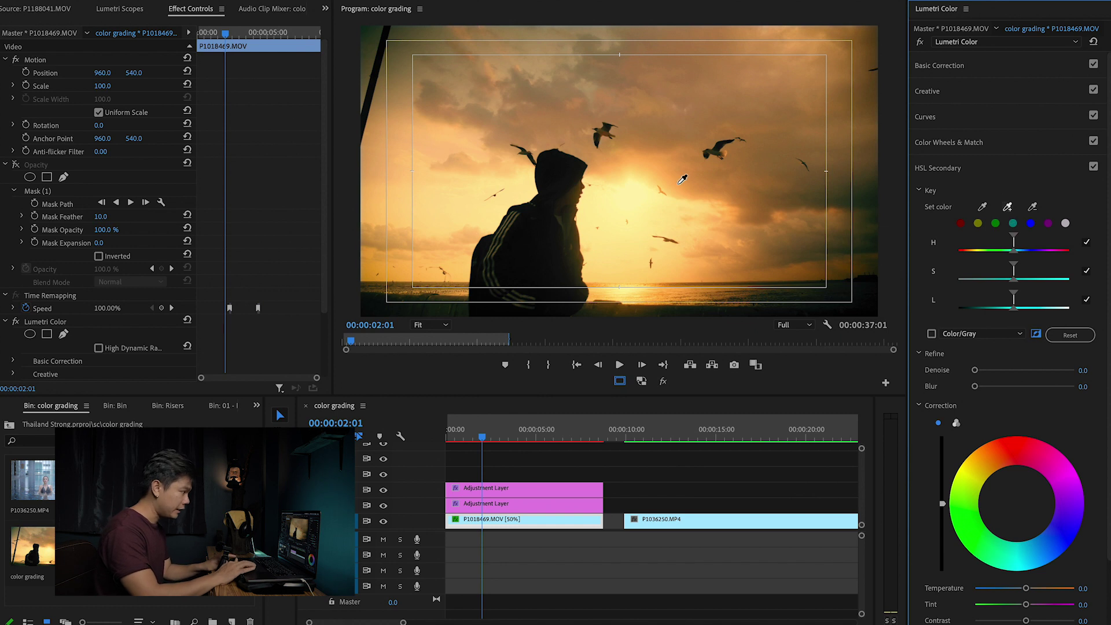
pyautogui.click(576, 194)
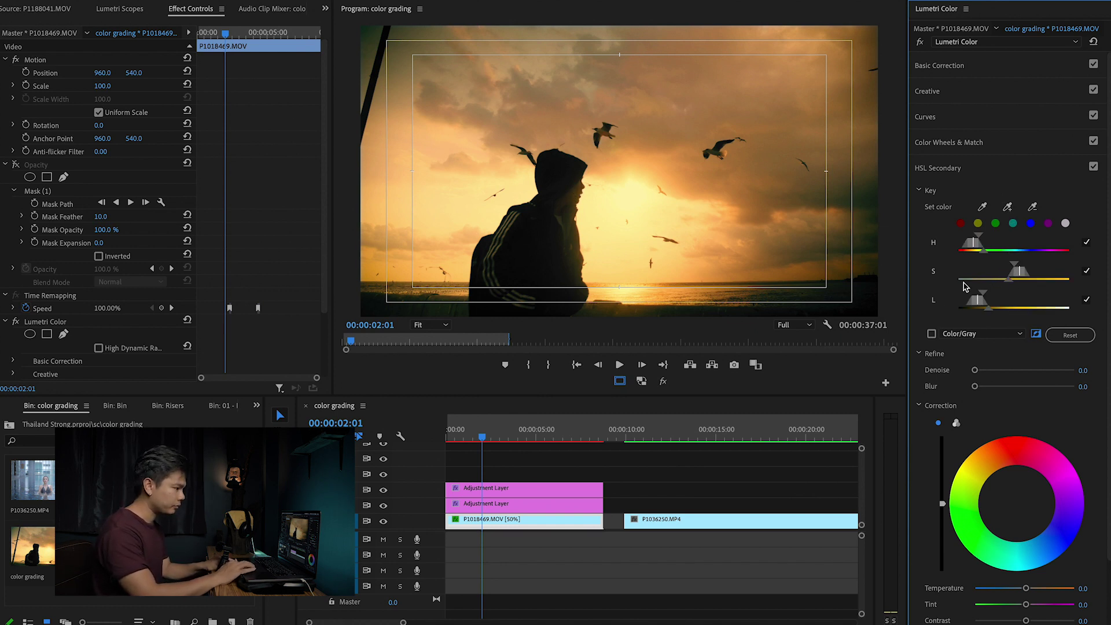
# Widen the HSL key's saturation range on both sides and extend its luminance range into the shadows
pyautogui.moveTo(1011, 281); pyautogui.dragTo(1005, 289)
pyautogui.moveTo(1012, 281); pyautogui.dragTo(1004, 269)
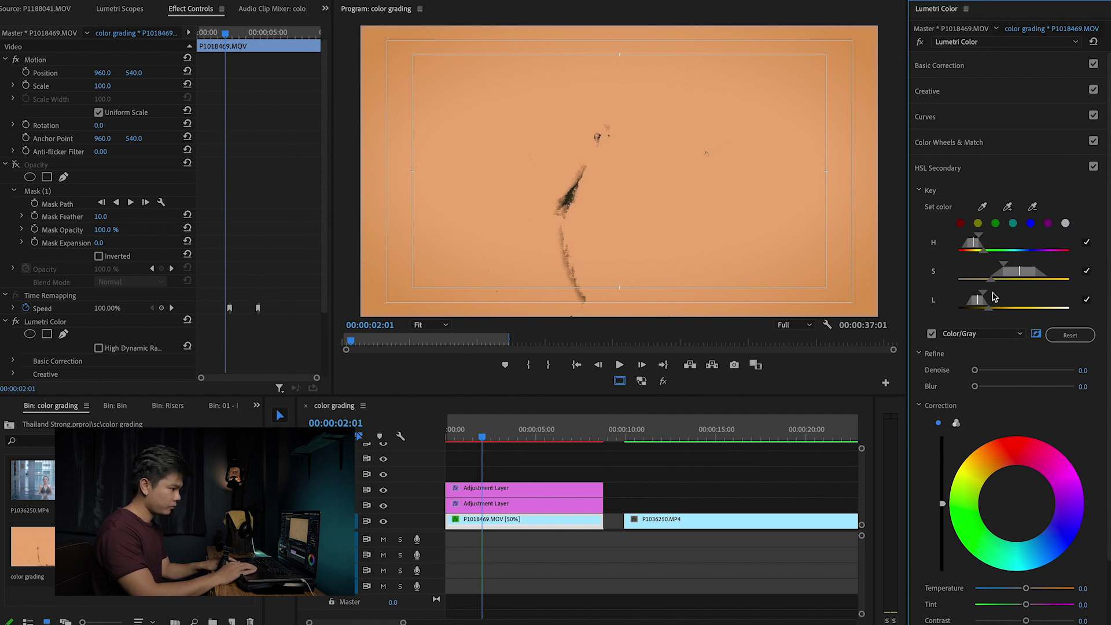
pyautogui.click(965, 306)
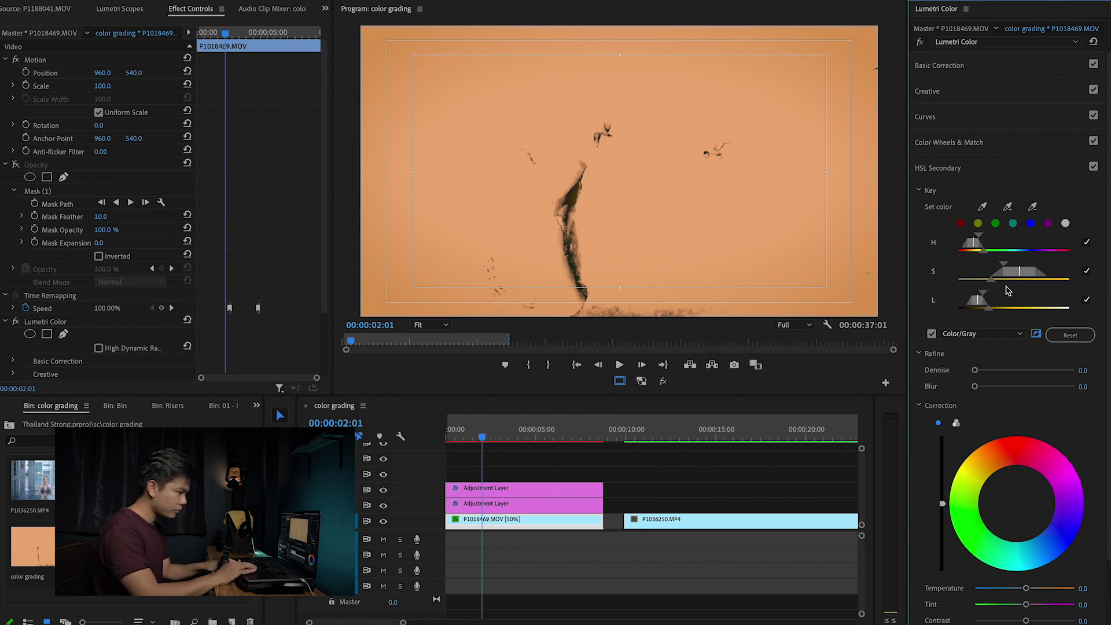
# Try to extend the lower end of the key's saturation range further toward less saturated colors
pyautogui.click(1004, 266)
pyautogui.moveTo(1003, 267); pyautogui.dragTo(994, 266)
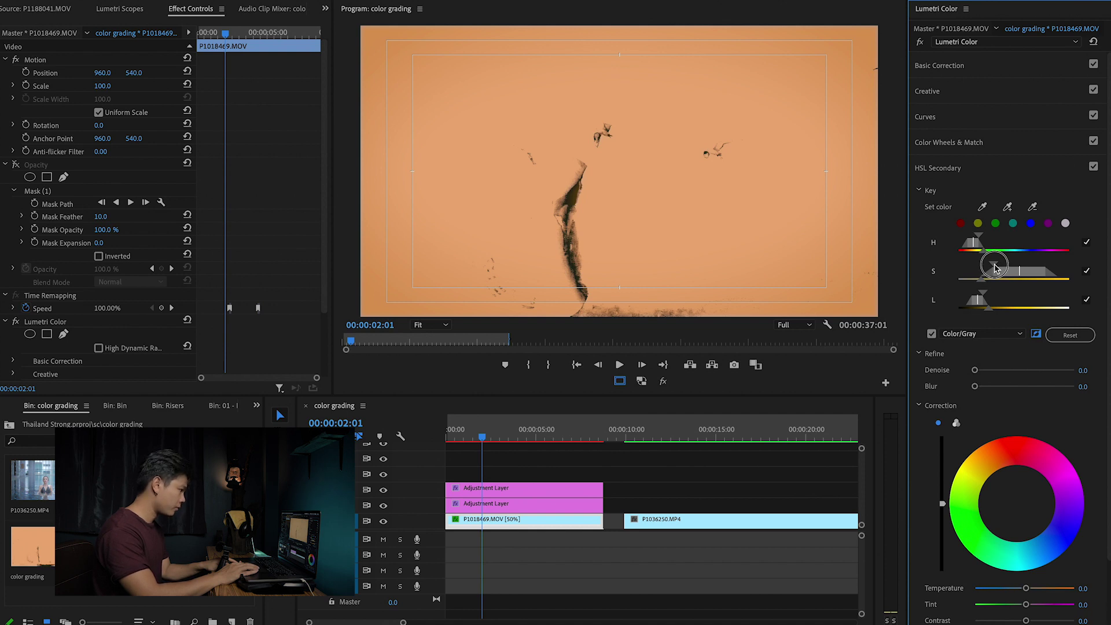
pyautogui.moveTo(994, 267); pyautogui.dragTo(994, 268)
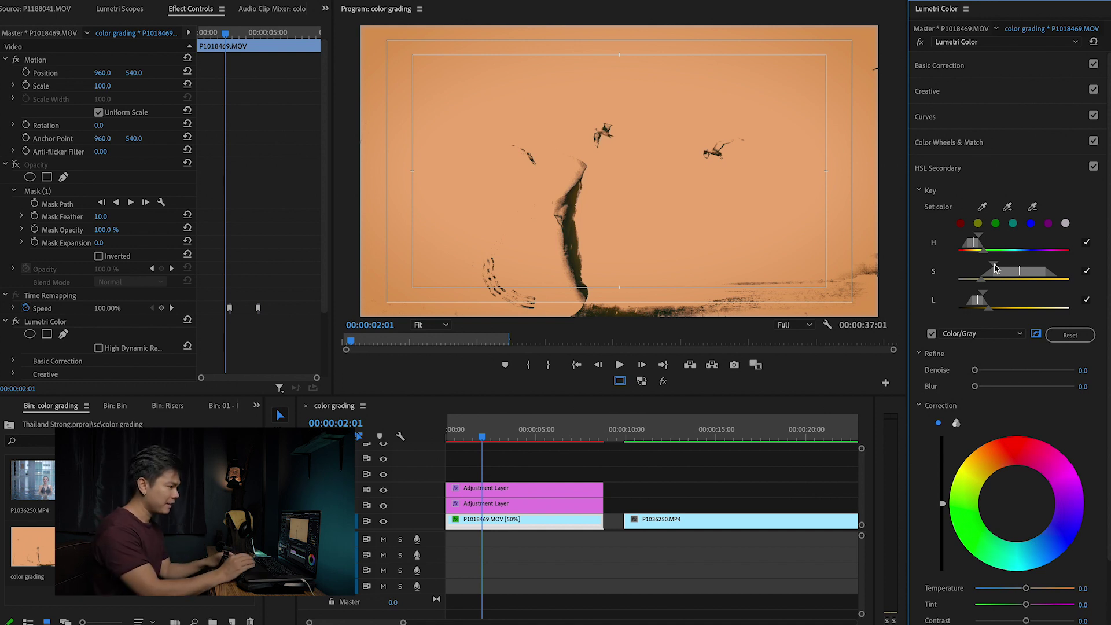
pyautogui.moveTo(993, 268); pyautogui.dragTo(993, 269)
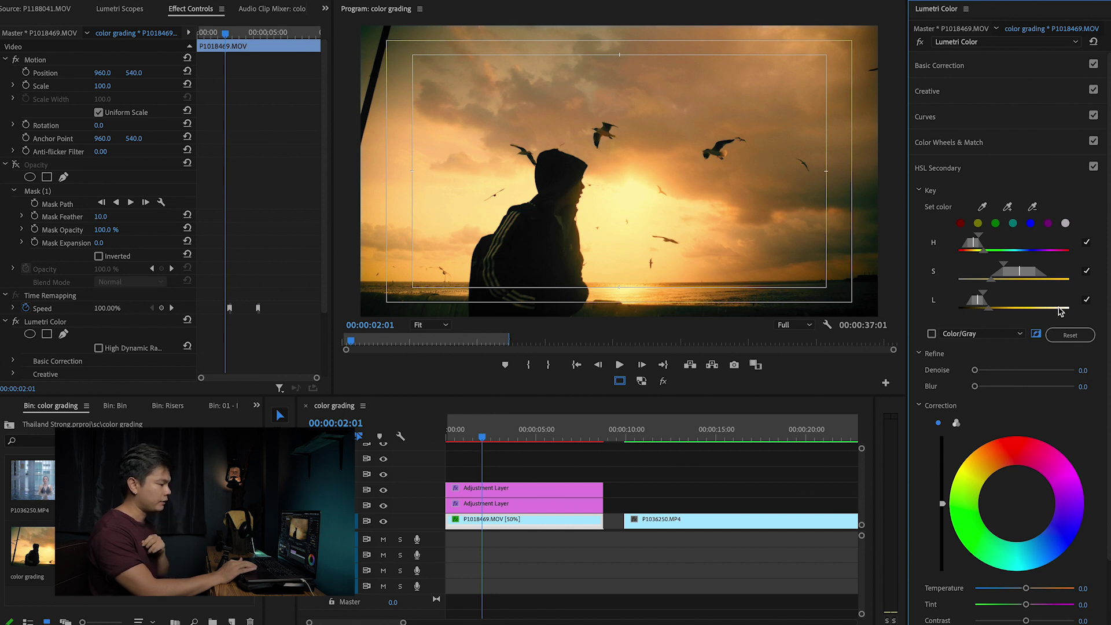
# With the key mask shown, extend the luminance range into the highlights and set Denoise to 25.6 and Blur to 7.9
pyautogui.click(931, 334)
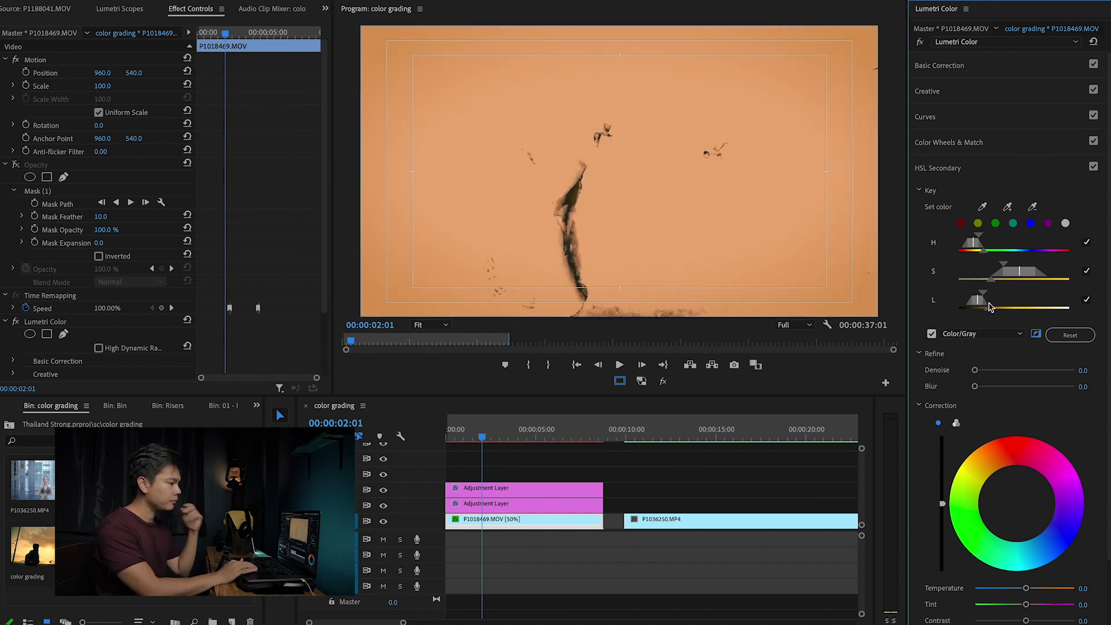
pyautogui.moveTo(988, 299); pyautogui.dragTo(1044, 301)
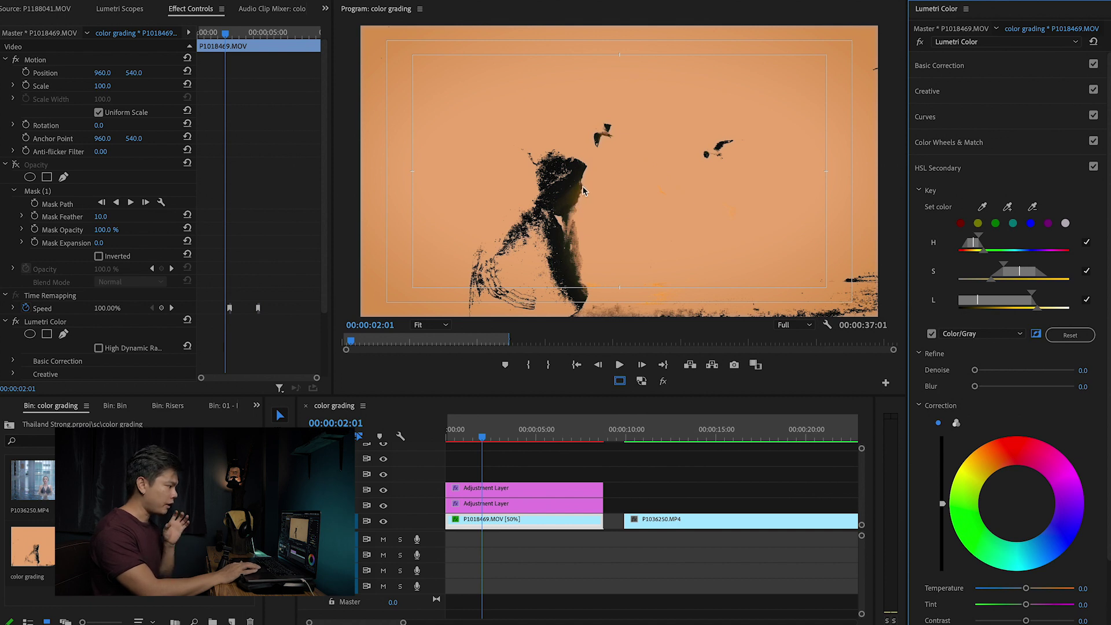
pyautogui.moveTo(1037, 306); pyautogui.dragTo(1048, 310)
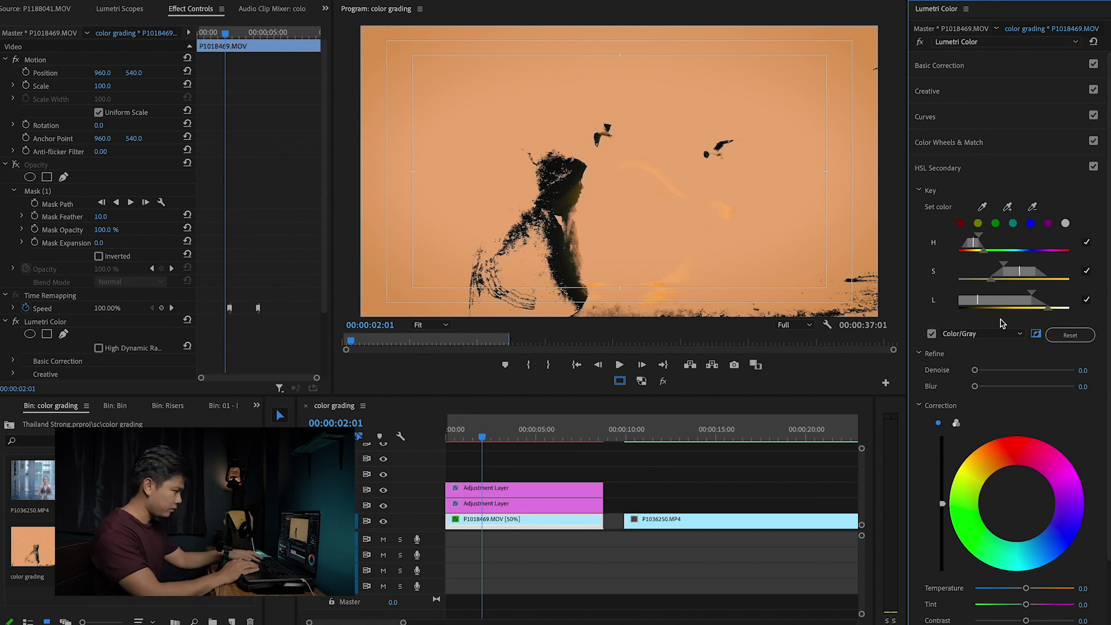
pyautogui.moveTo(974, 369); pyautogui.dragTo(1000, 386)
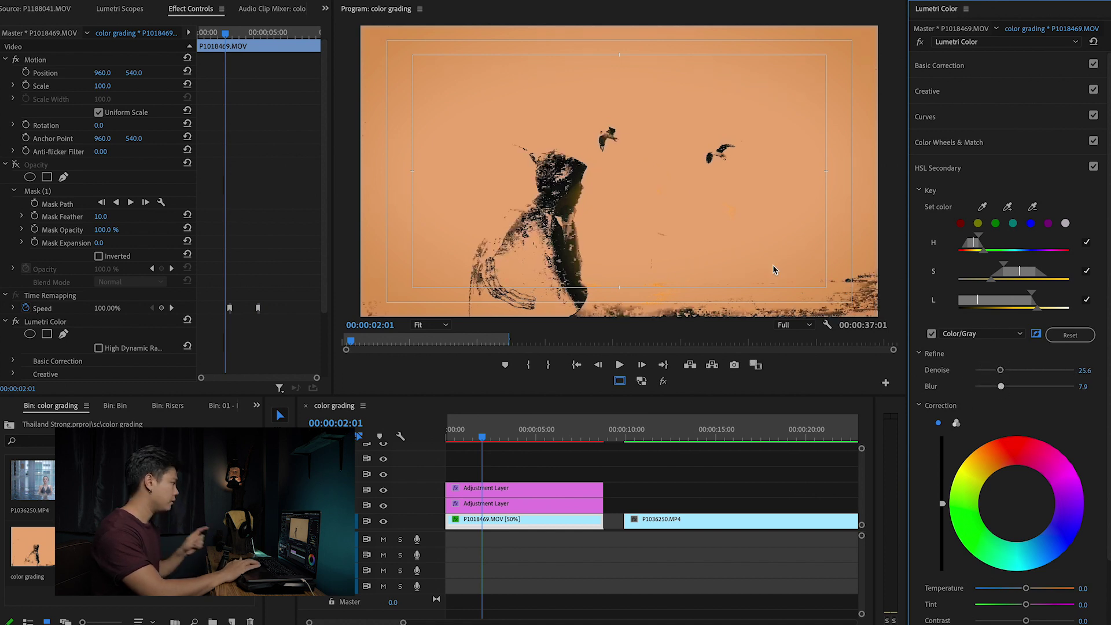
# Turn the P1018469.MOV clip's Opacity effect back on to isolate the masked face
pyautogui.click(118, 10)
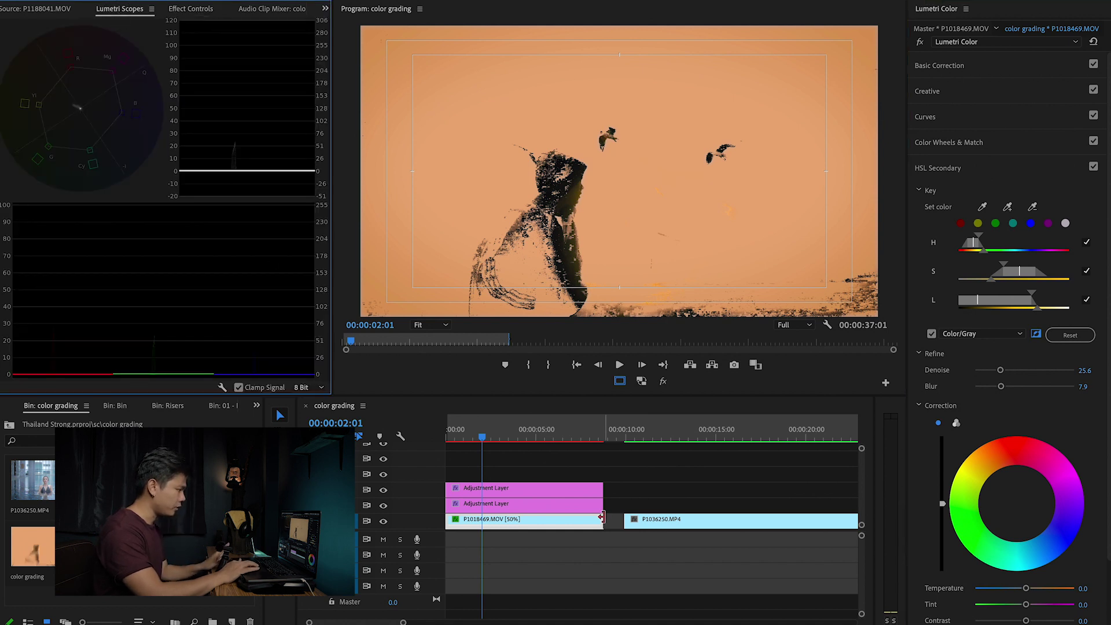
pyautogui.click(207, 8)
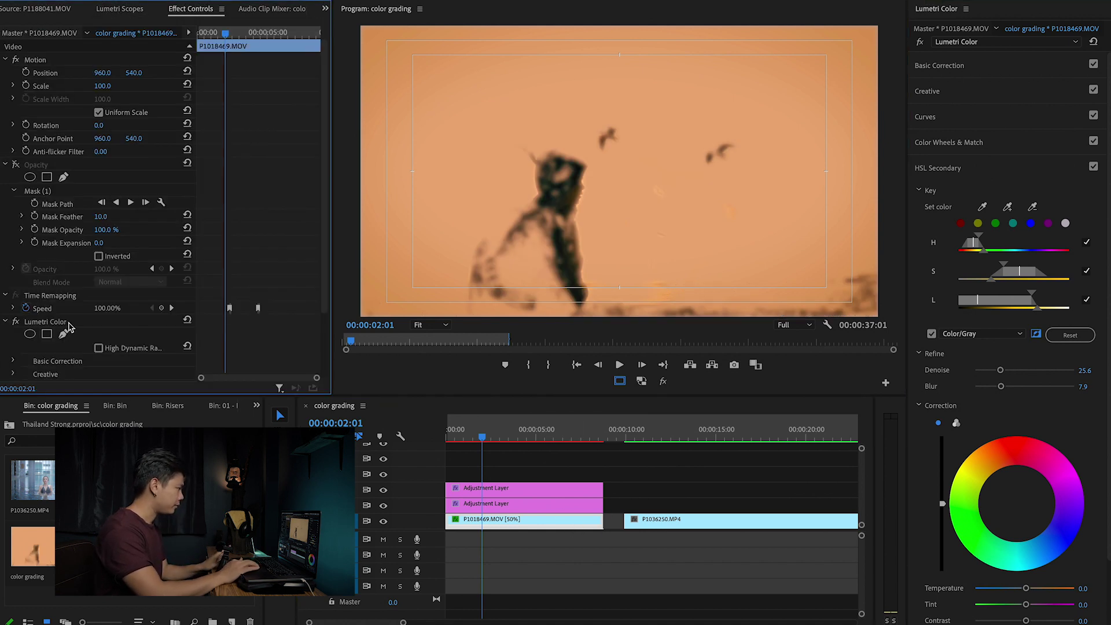
pyautogui.click(16, 165)
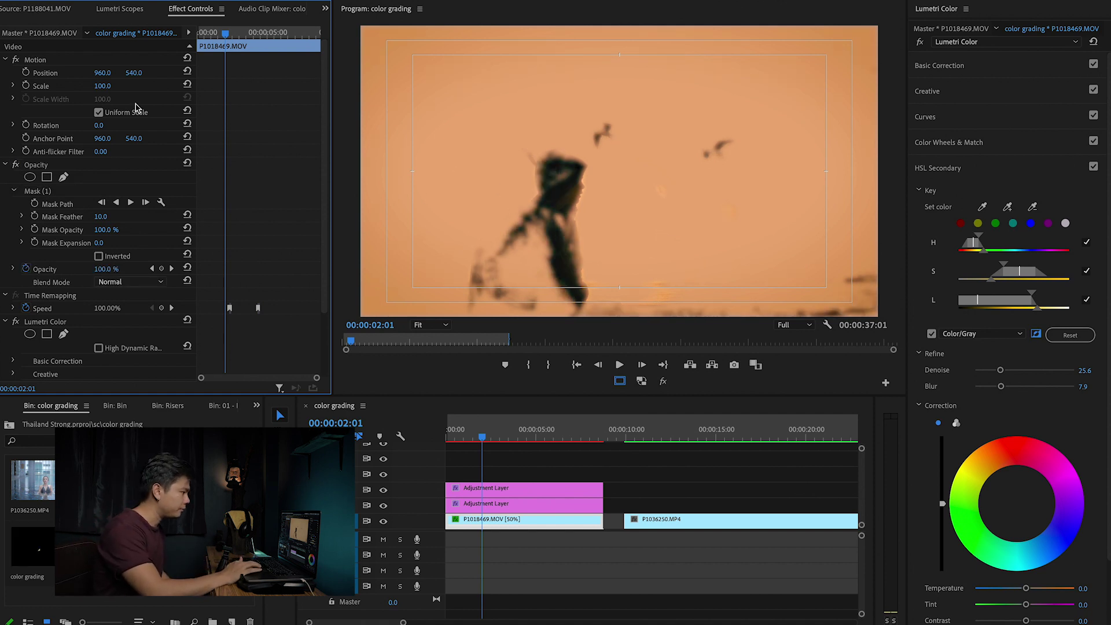
pyautogui.click(523, 519)
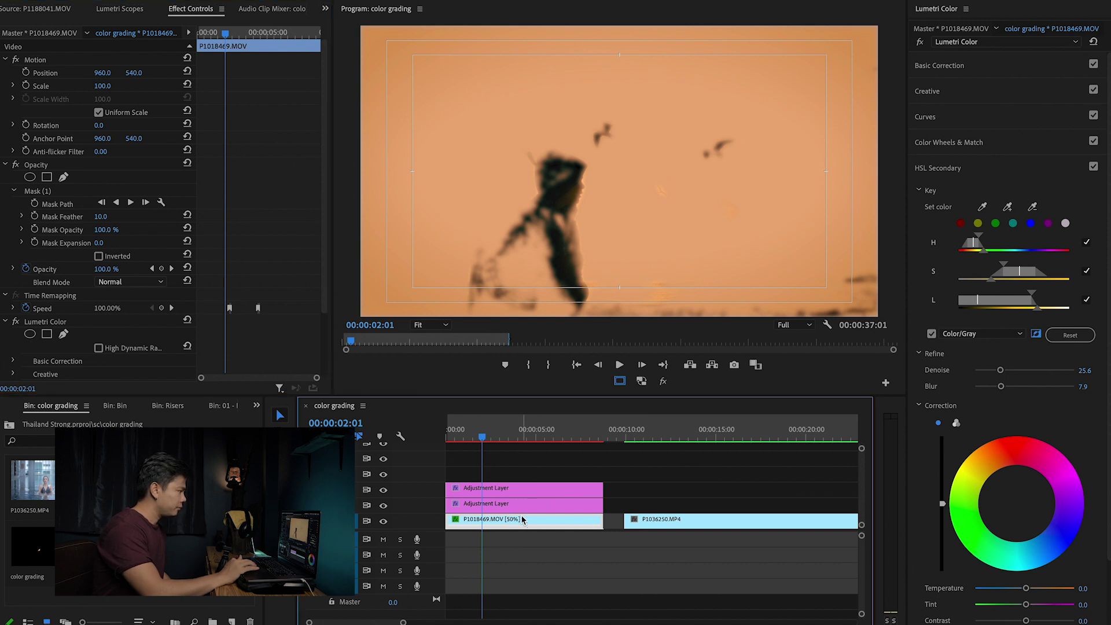
# With the scopes displayed, shift the HSL Secondary correction wheel toward red to align the masked skin tone
pyautogui.click(123, 10)
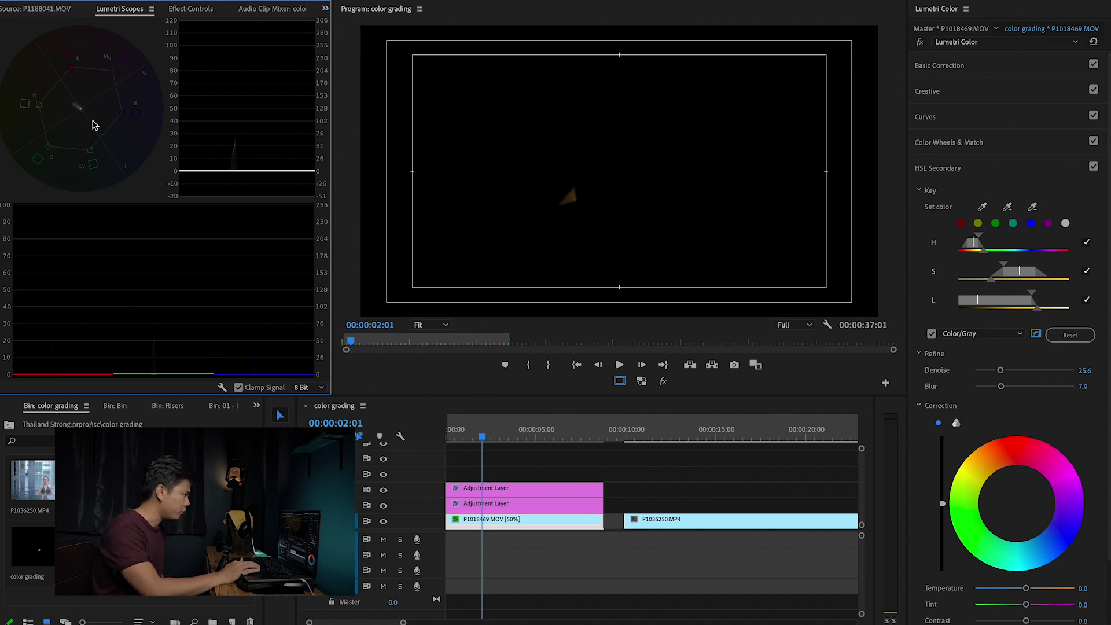
pyautogui.click(1011, 493)
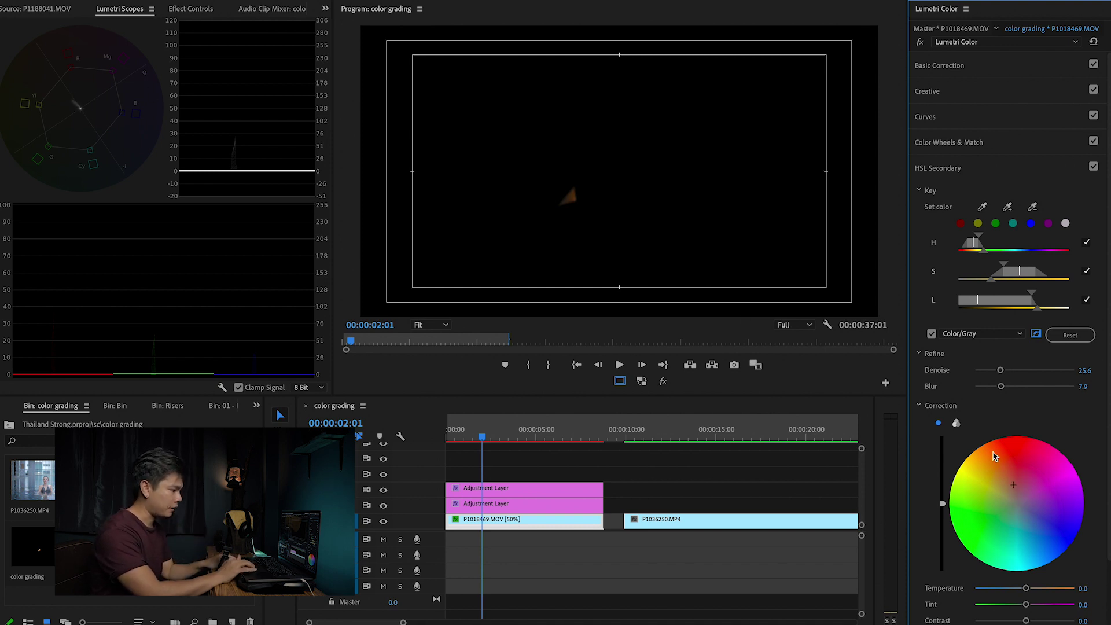
pyautogui.click(1013, 475)
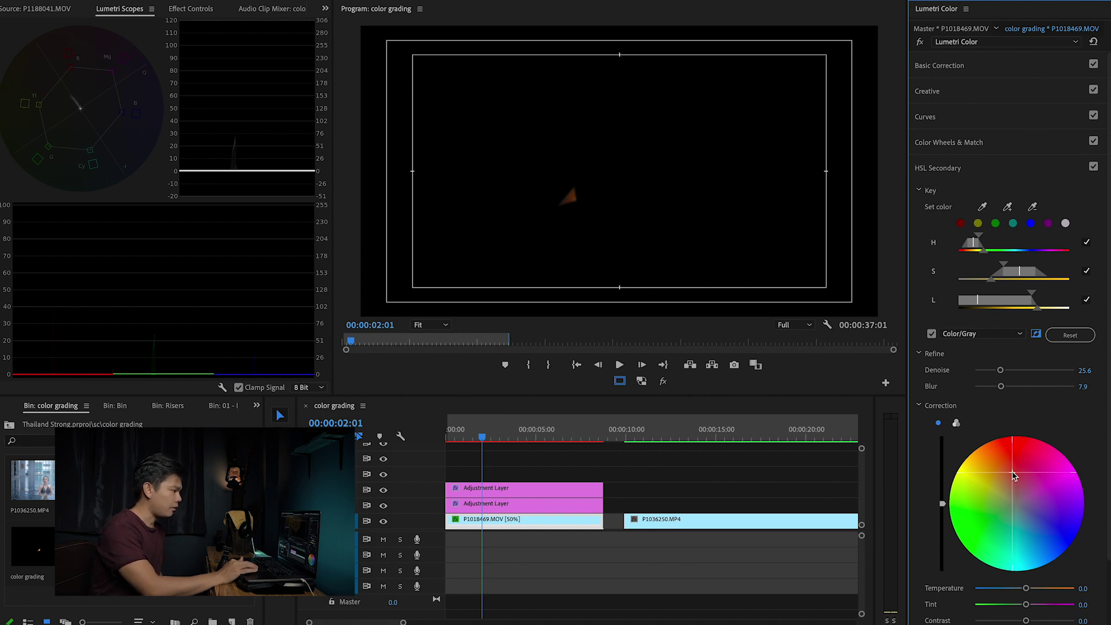
# Delete the face mask from the P1018469.MOV clip's Opacity effect to bring back the full frame
pyautogui.click(208, 12)
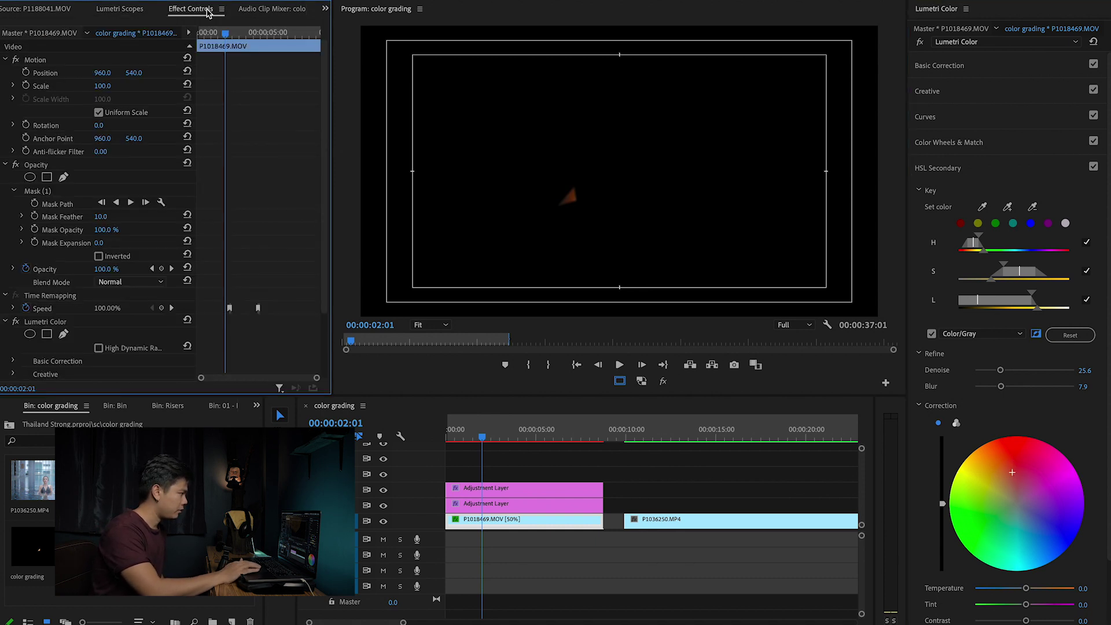
pyautogui.click(39, 192)
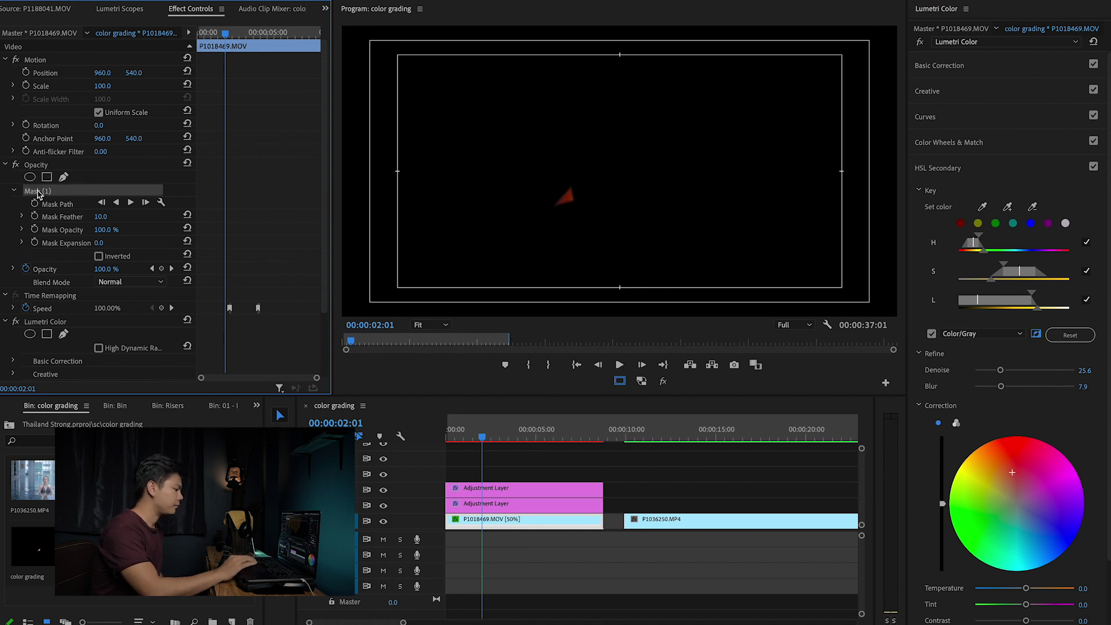
pyautogui.press('Delete')
# With the P1018469.MOV clip selected and scopes displayed, ease the HSL Secondary correction wheel back from red toward its centre
pyautogui.click(534, 521)
pyautogui.click(545, 557)
pyautogui.click(529, 521)
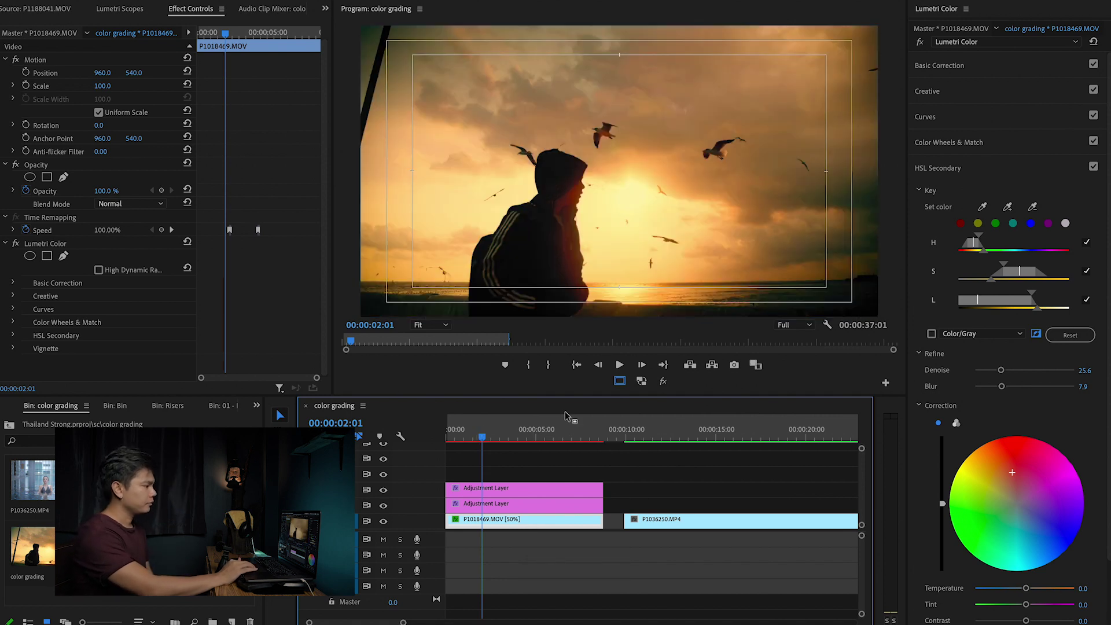
pyautogui.hotkey('shift', '5')
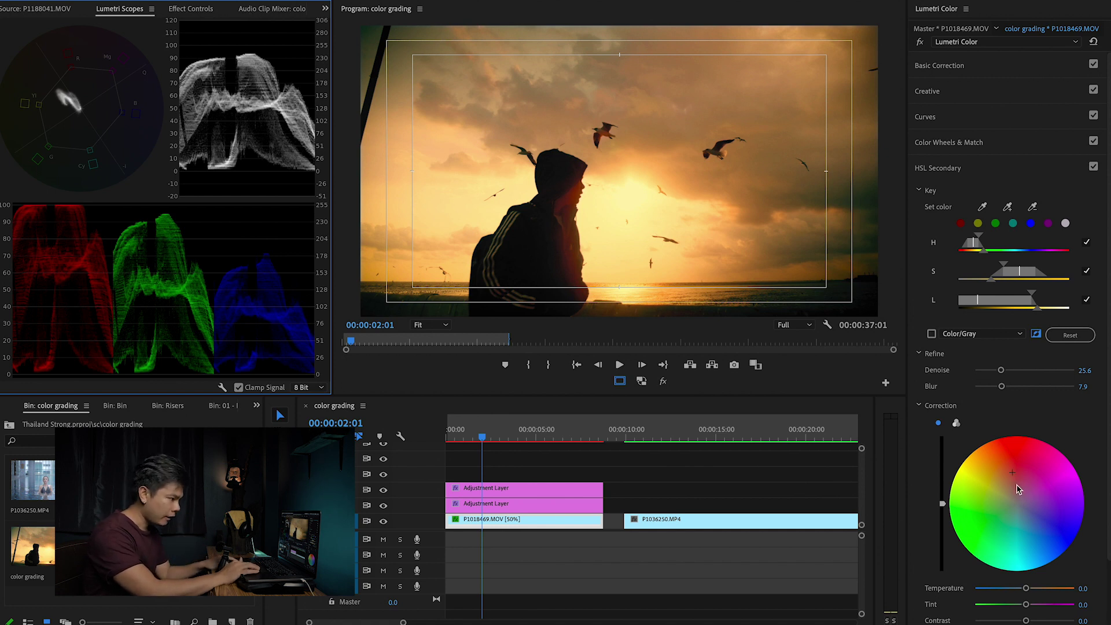
pyautogui.moveTo(1011, 472); pyautogui.dragTo(1016, 484)
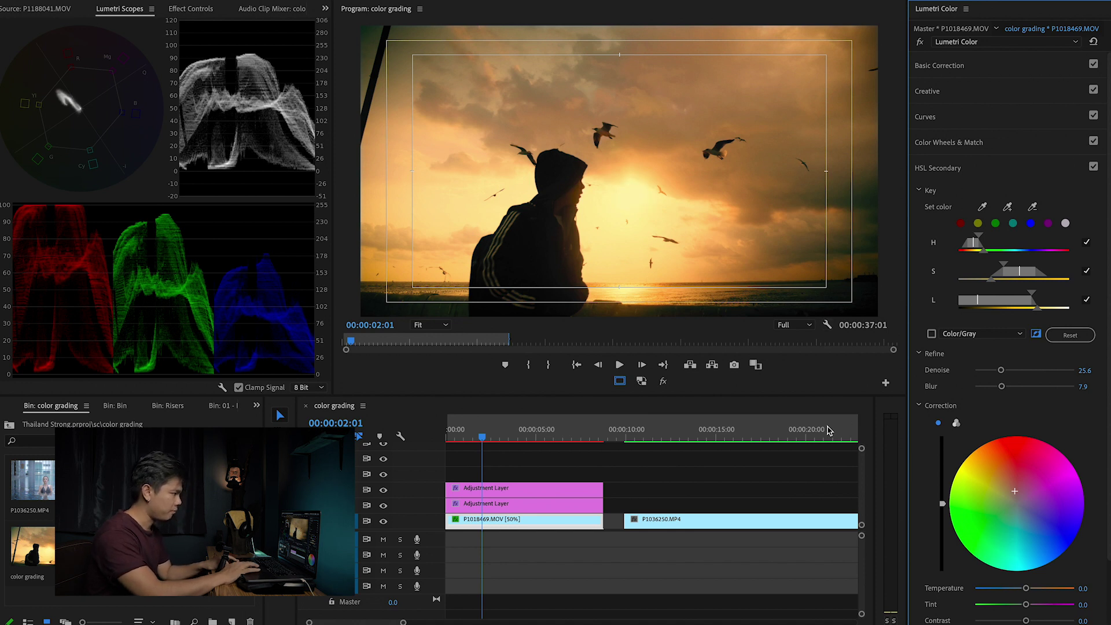
# Draw a small triangular Opacity mask on the man's face and check its isolated skin tone in the scopes
pyautogui.click(199, 10)
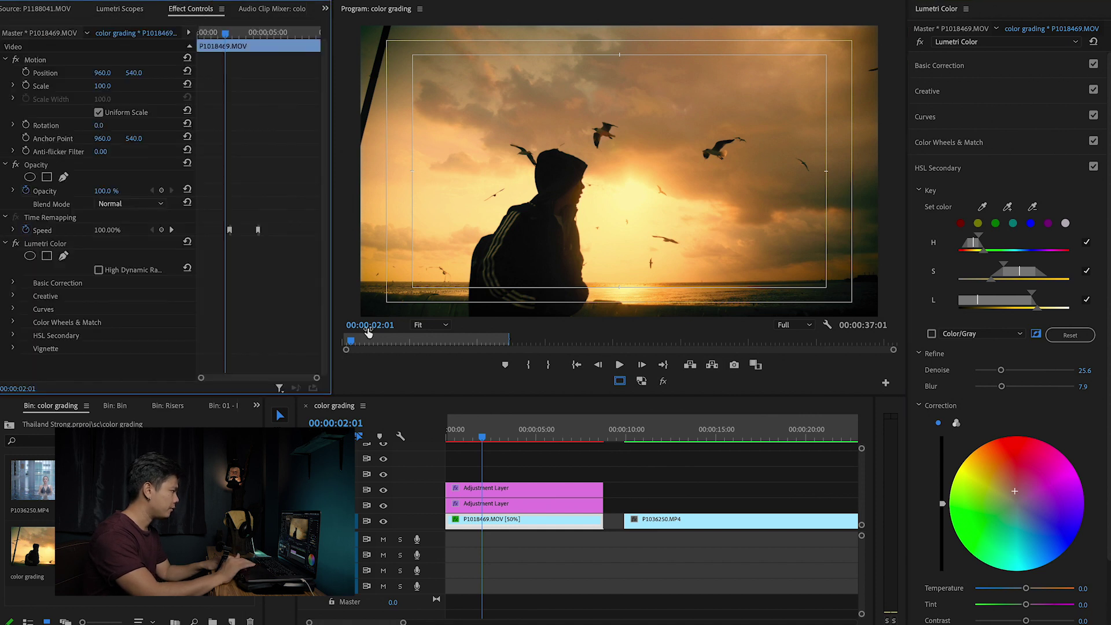
pyautogui.click(535, 524)
pyautogui.click(66, 177)
pyautogui.click(582, 197)
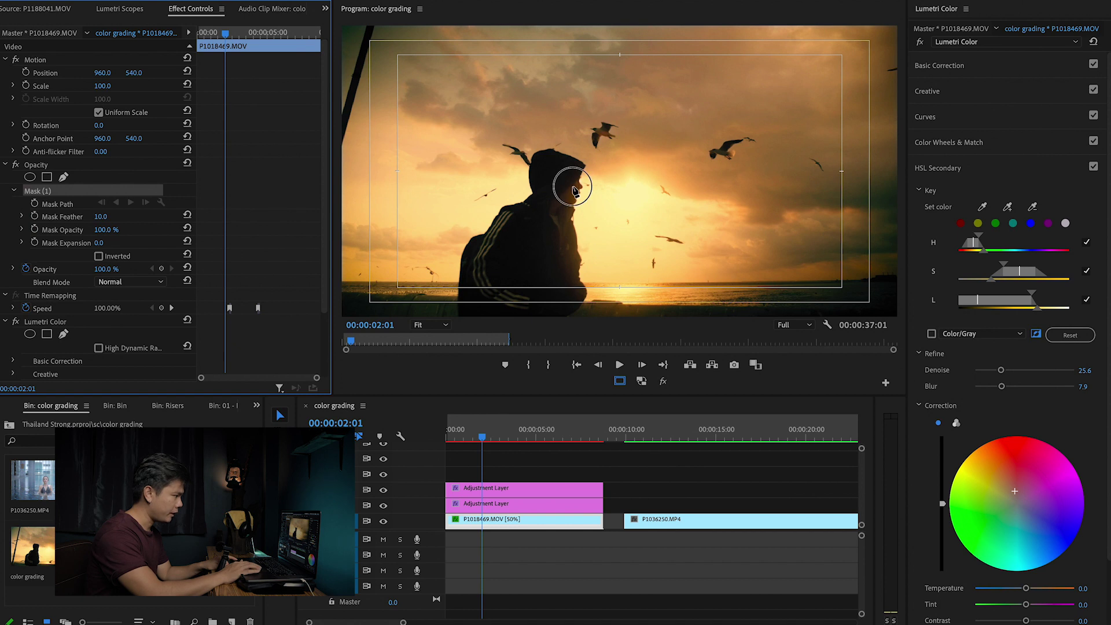
pyautogui.click(546, 205)
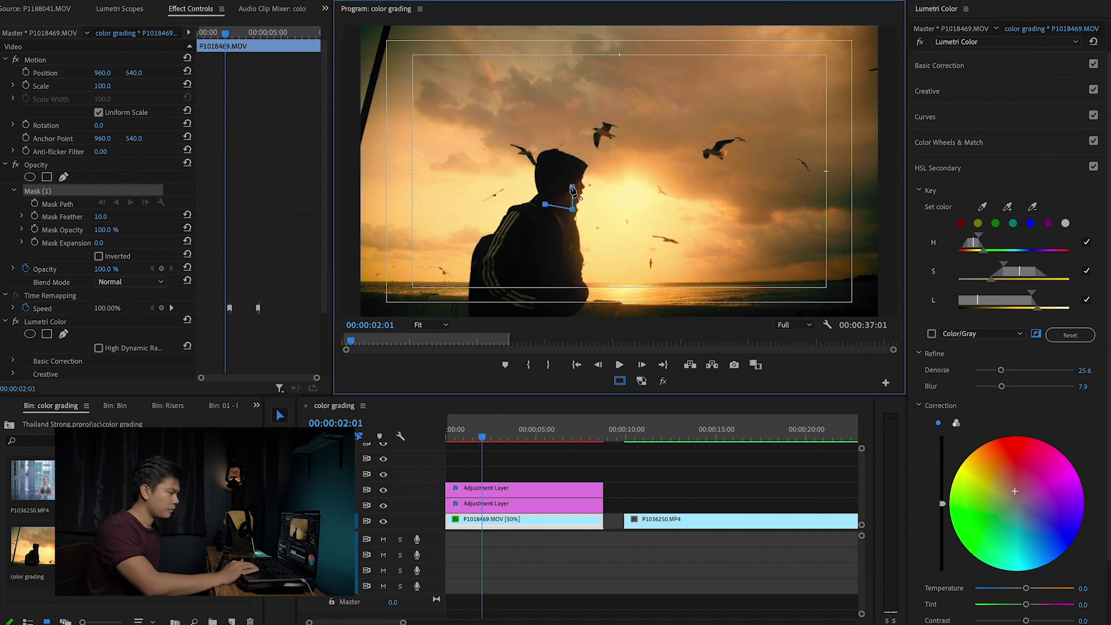
pyautogui.click(573, 189)
pyautogui.click(573, 188)
pyautogui.click(119, 9)
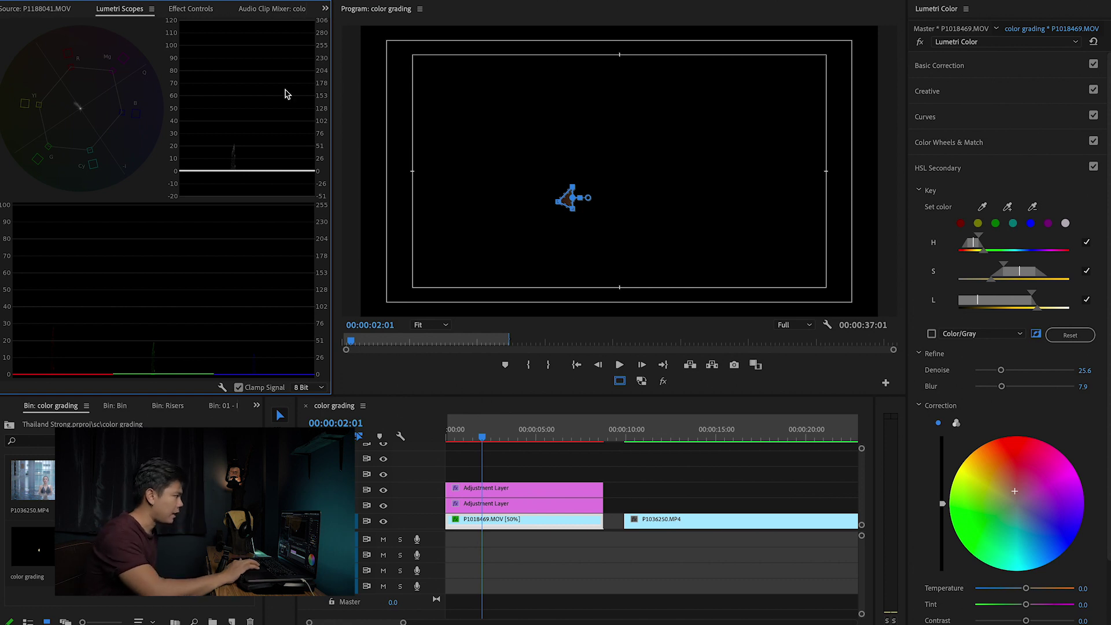
# Remove the triangular face mask from the P1018469.MOV clip's Opacity effect
pyautogui.click(189, 9)
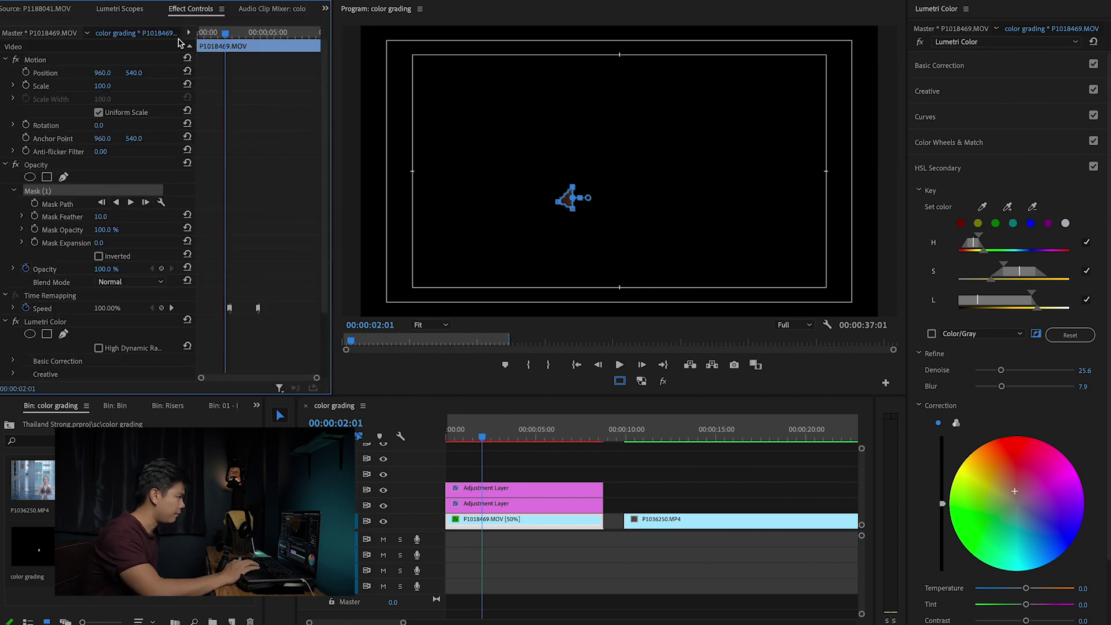
pyautogui.click(45, 192)
pyautogui.press('Delete')
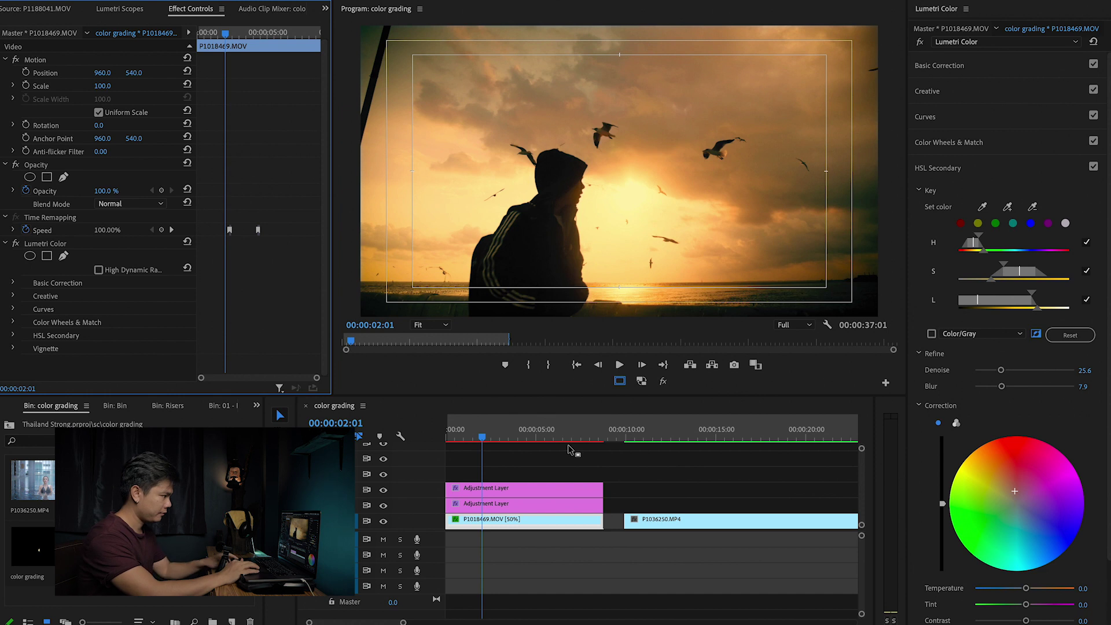
# Play the graded seagull clip from the start of the sequence to review the look
pyautogui.moveTo(473, 431); pyautogui.dragTo(448, 429)
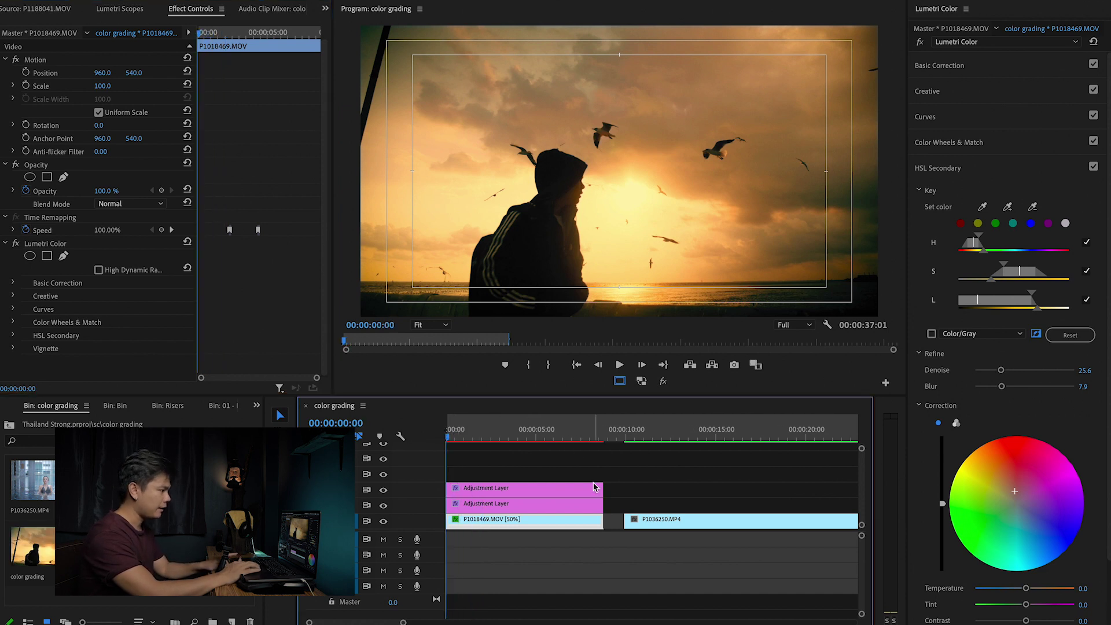
pyautogui.press('d')
pyautogui.press('space')
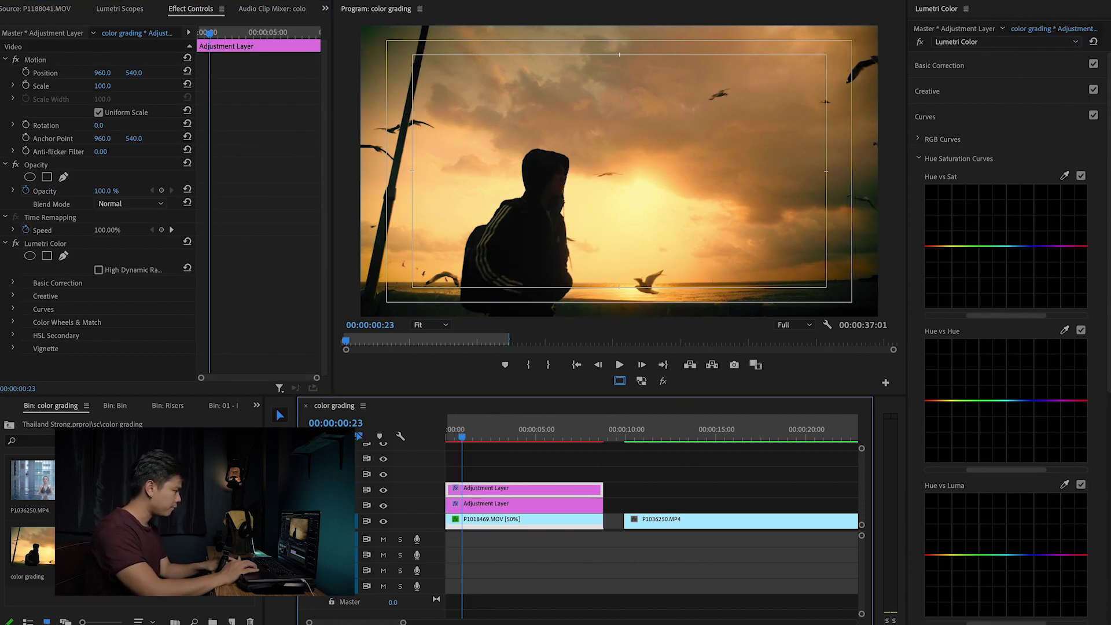
# Add a third adjustment layer above the existing two and extend it to the end of the seagull clip
pyautogui.hotkey('shift', '1')
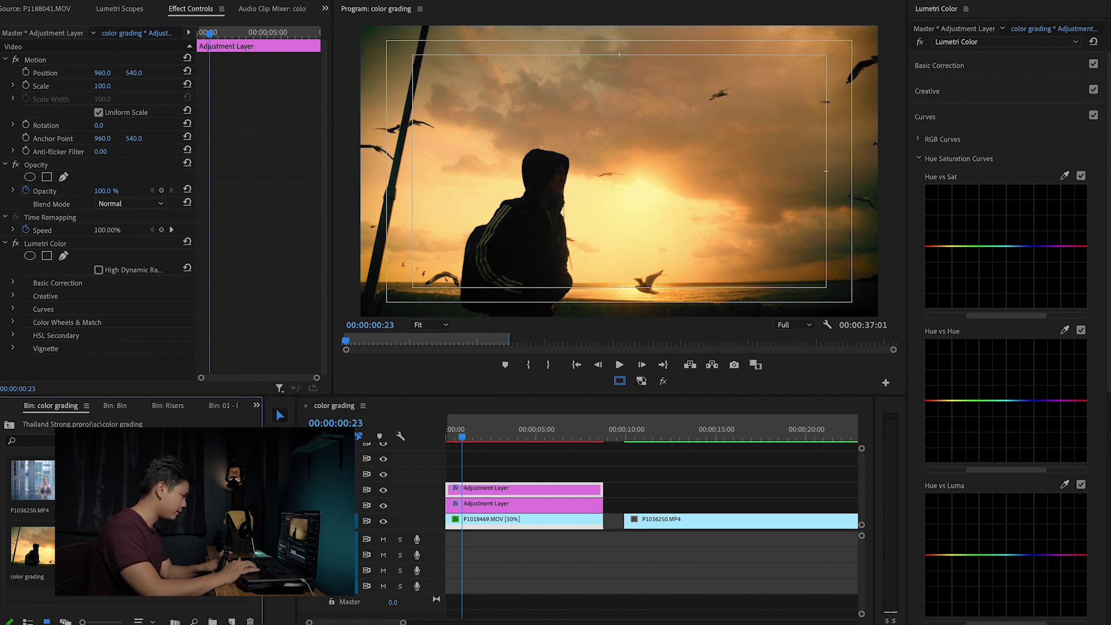
pyautogui.moveTo(174, 521); pyautogui.dragTo(477, 480)
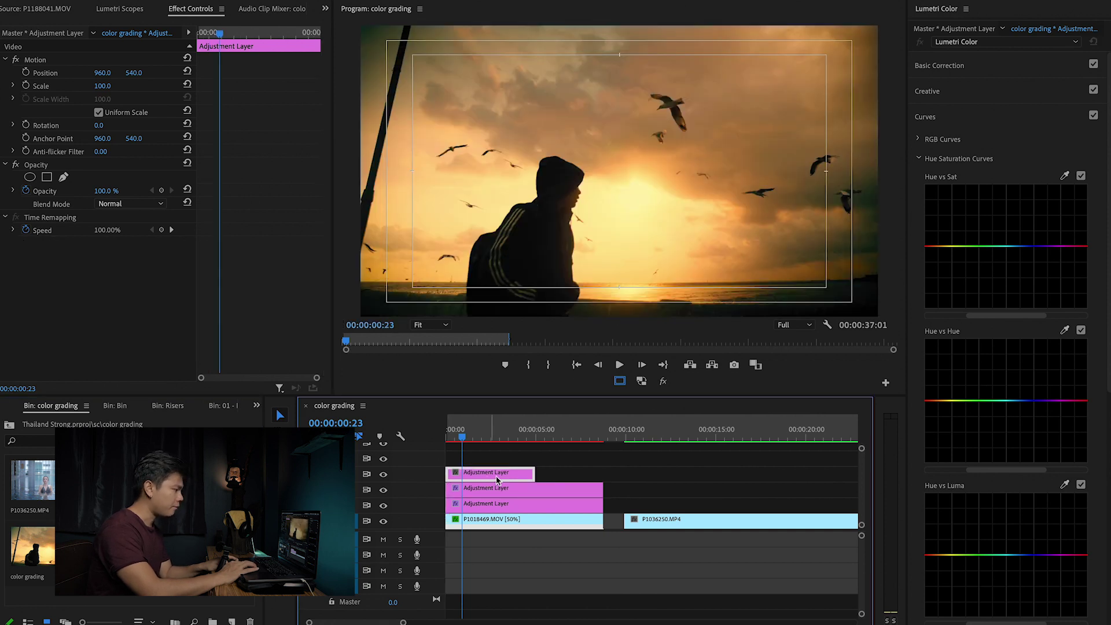
pyautogui.moveTo(532, 473); pyautogui.dragTo(602, 473)
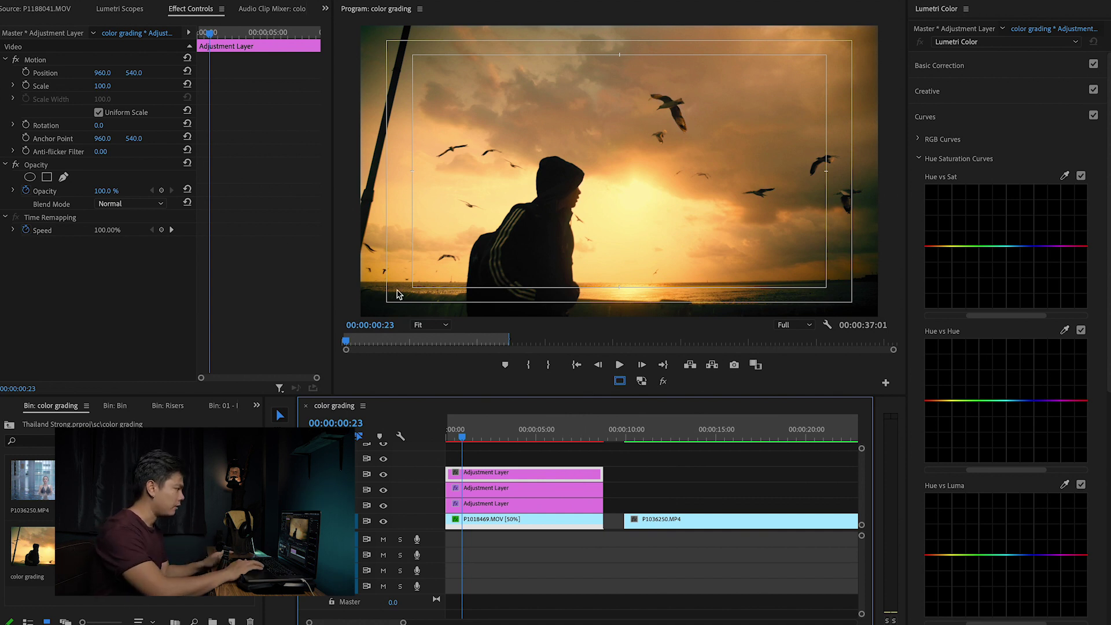
# Load discsnapat.cube from the Desktop as the Creative Look on the new adjustment layer
pyautogui.click(928, 92)
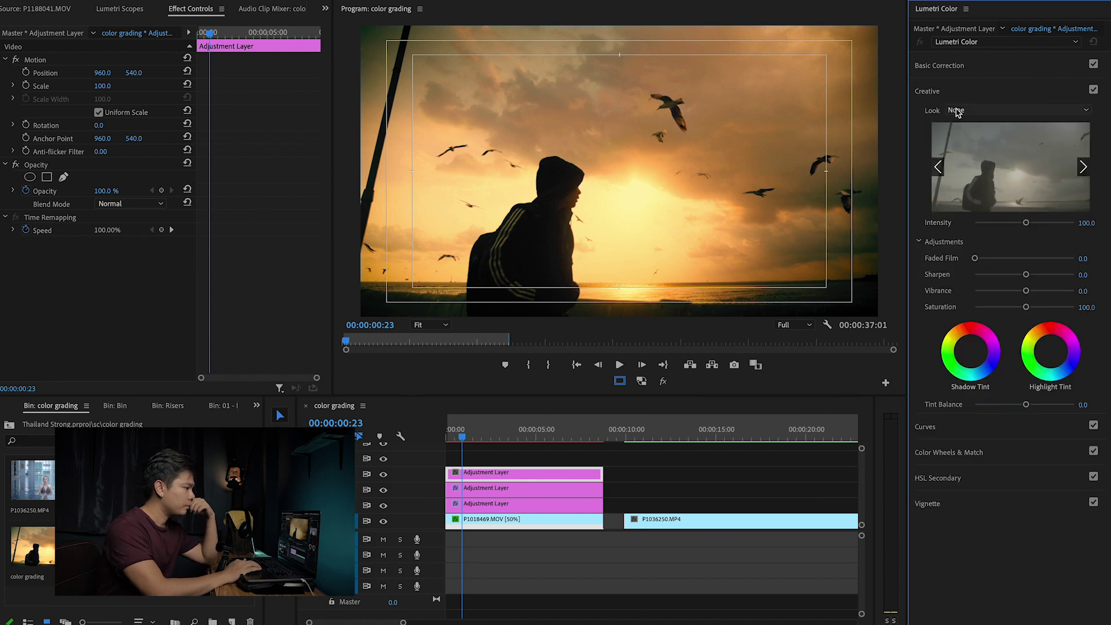
pyautogui.click(961, 111)
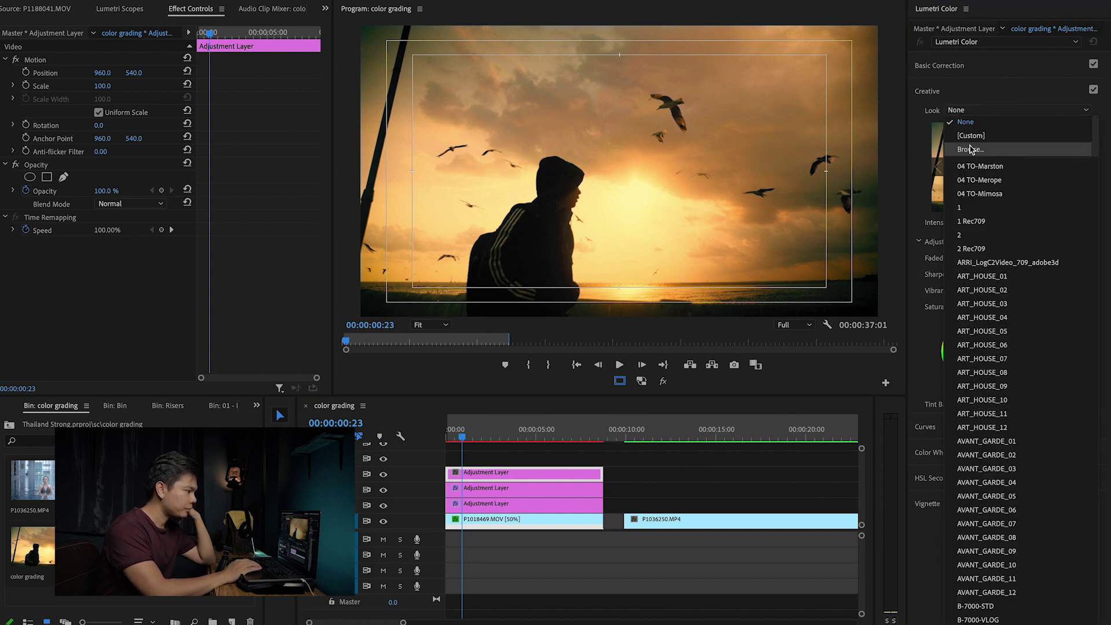
pyautogui.click(970, 149)
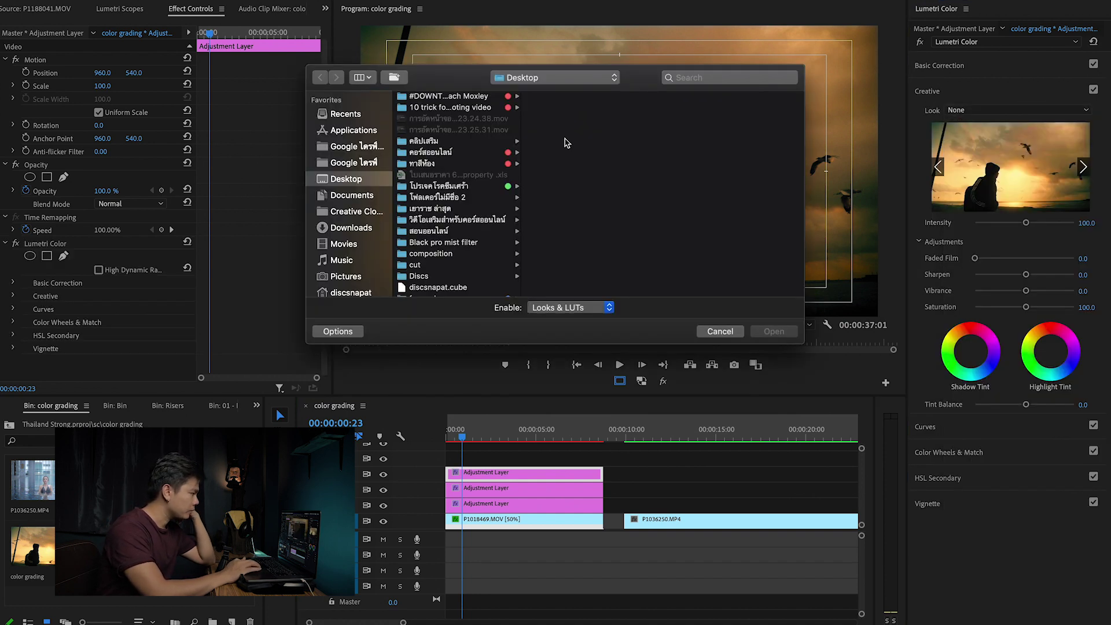
pyautogui.scroll(-5, 457, 186)
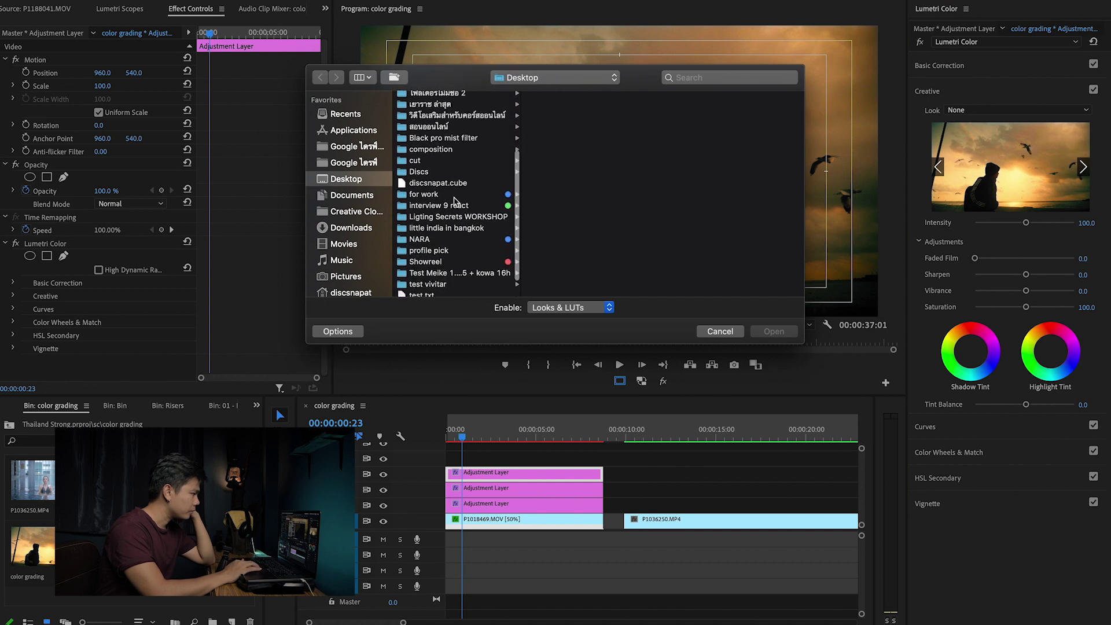
pyautogui.click(454, 184)
pyautogui.click(773, 332)
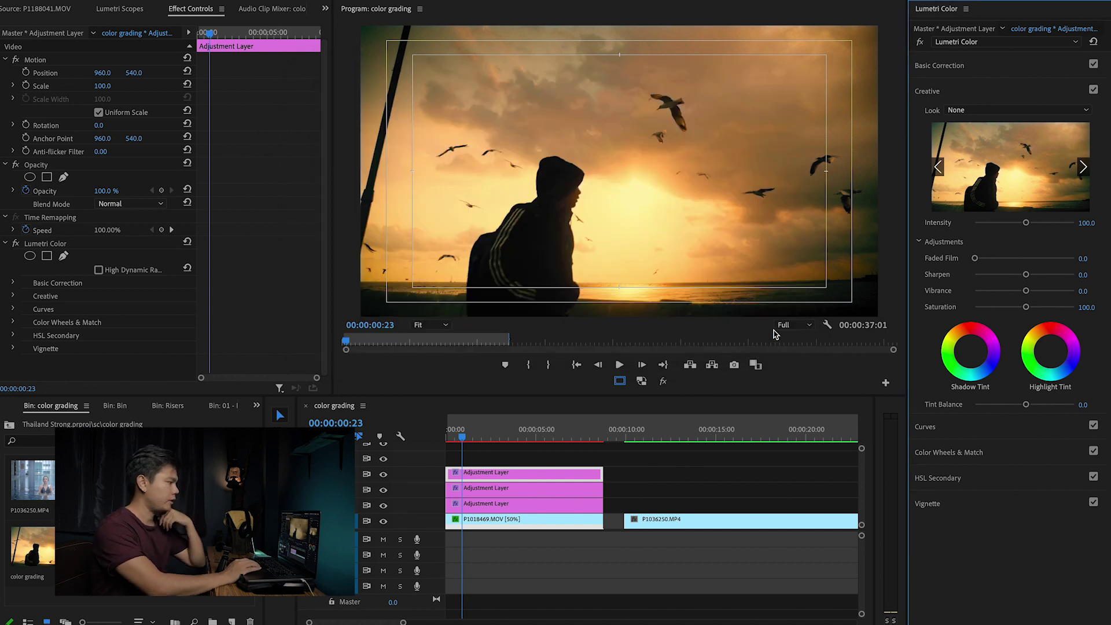
# Preview the discsnapat look near the start of the sequence and set its Intensity to 70
pyautogui.press('space')
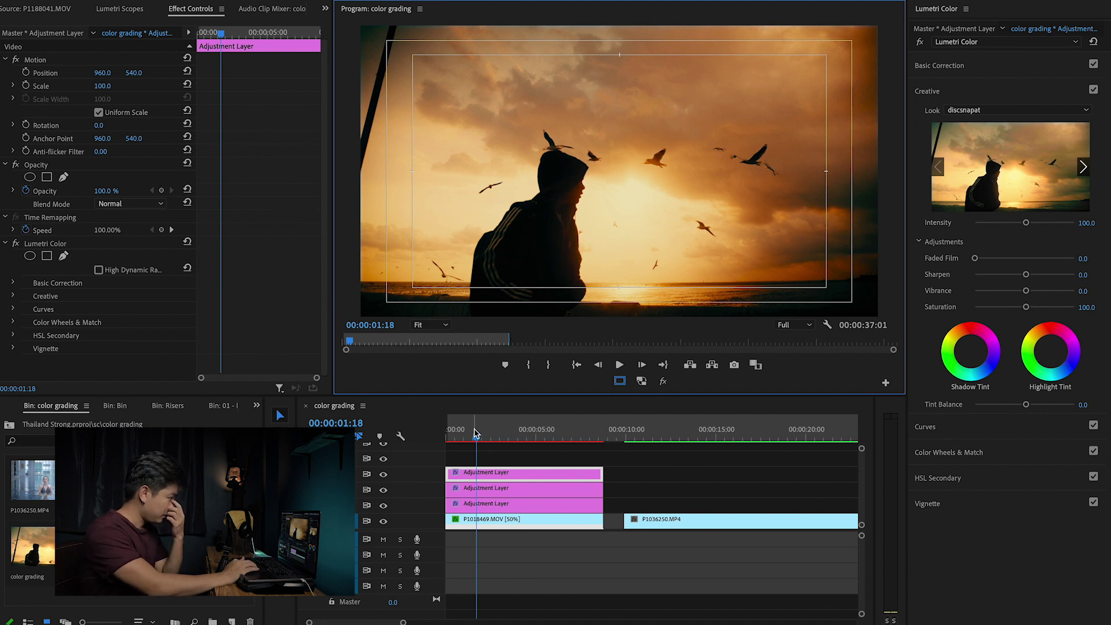
pyautogui.moveTo(474, 433); pyautogui.dragTo(448, 433)
pyautogui.click(1090, 222)
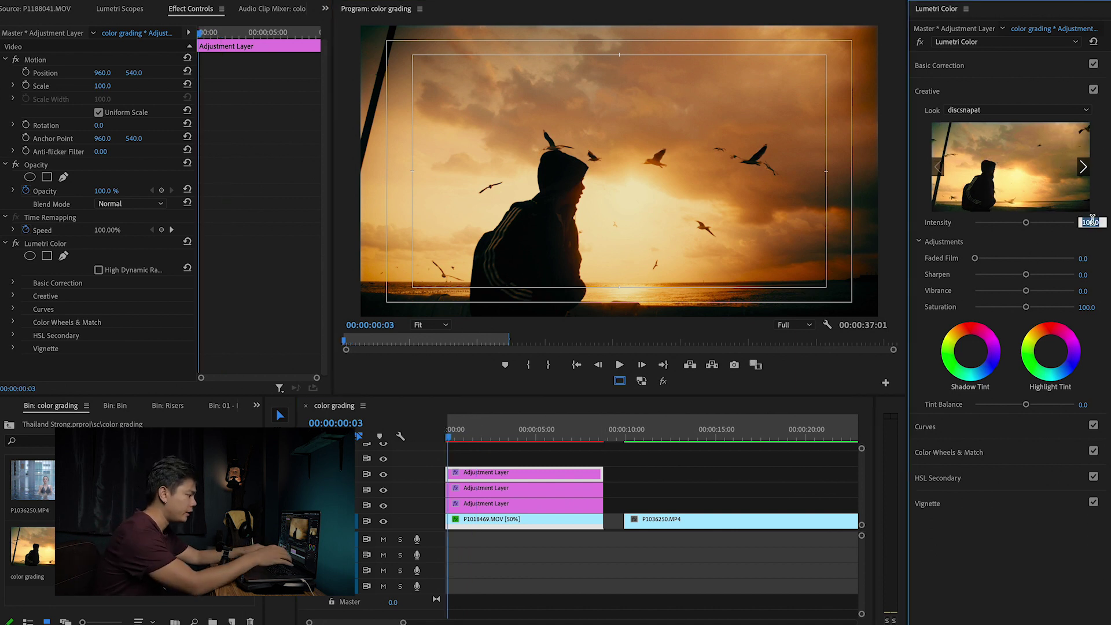
pyautogui.write('70')
pyautogui.press('Return')
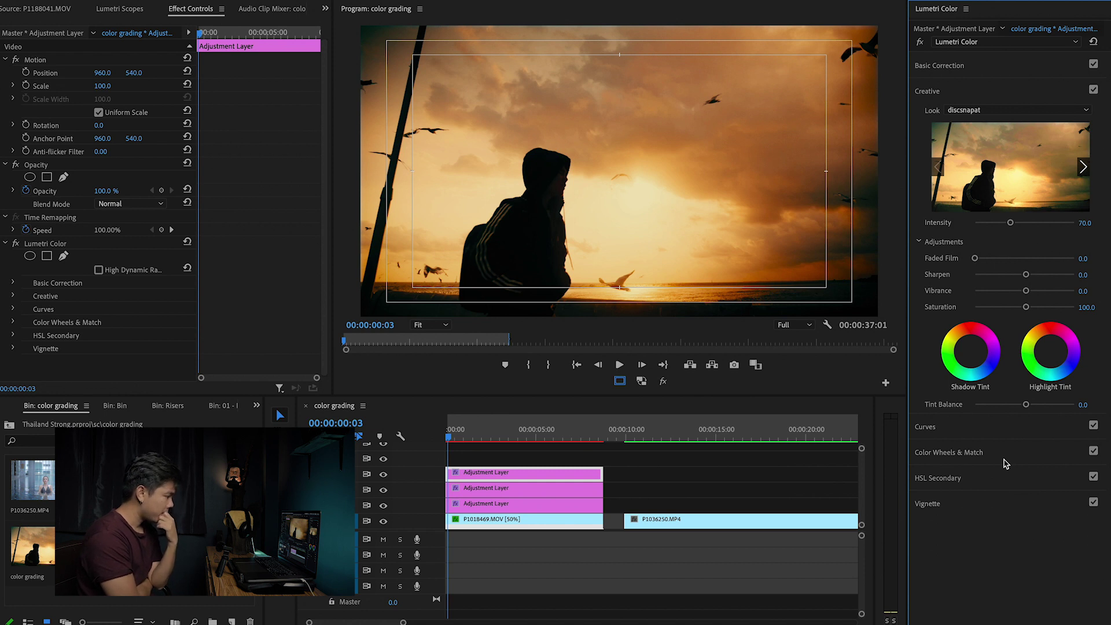
# Place a fourth adjustment layer on top, spanning the whole seagull clip, and return the playhead to the sequence start
pyautogui.moveTo(455, 435); pyautogui.dragTo(489, 437)
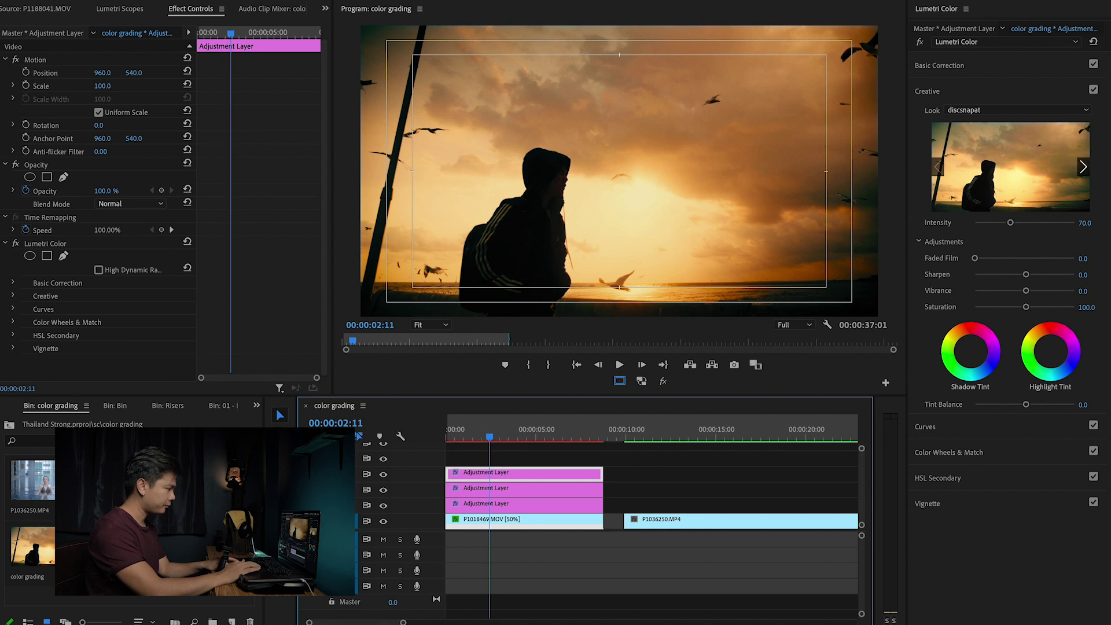
pyautogui.moveTo(98, 480); pyautogui.dragTo(602, 456)
pyautogui.click(476, 461)
pyautogui.moveTo(490, 438); pyautogui.dragTo(454, 437)
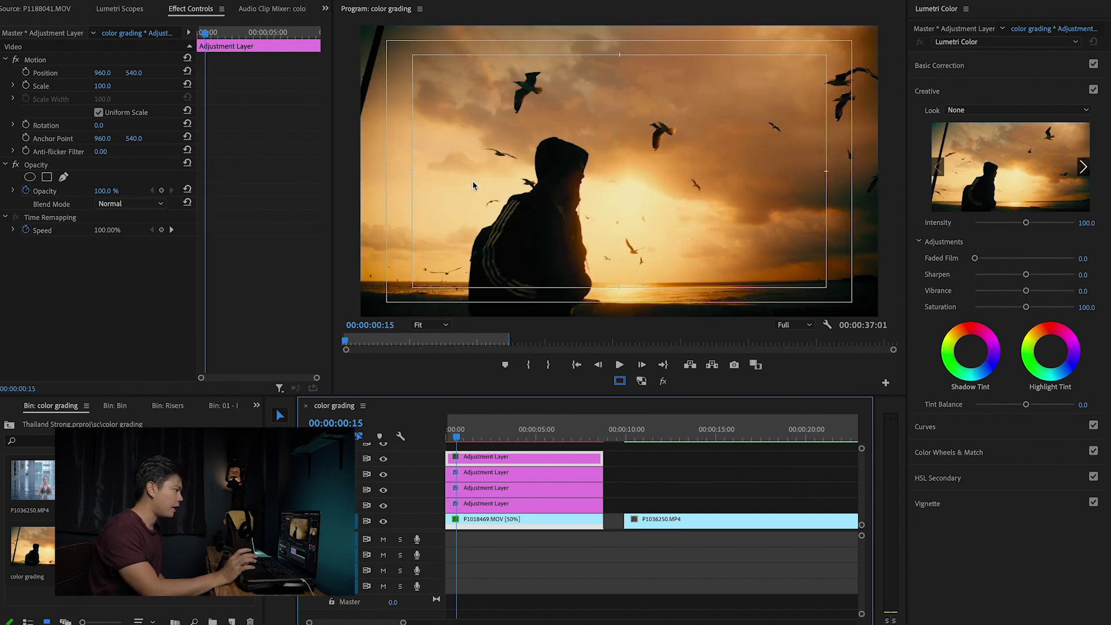
pyautogui.click(448, 431)
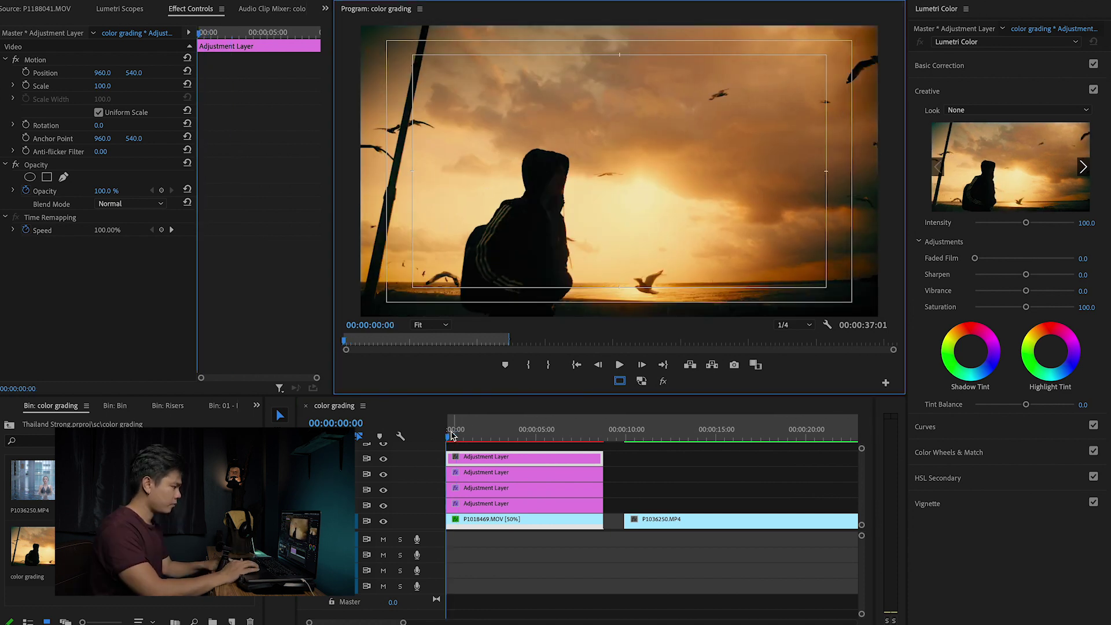
# Add an ellipse Opacity mask to the top adjustment layer and disable the three adjustment layers beneath it
pyautogui.click(30, 177)
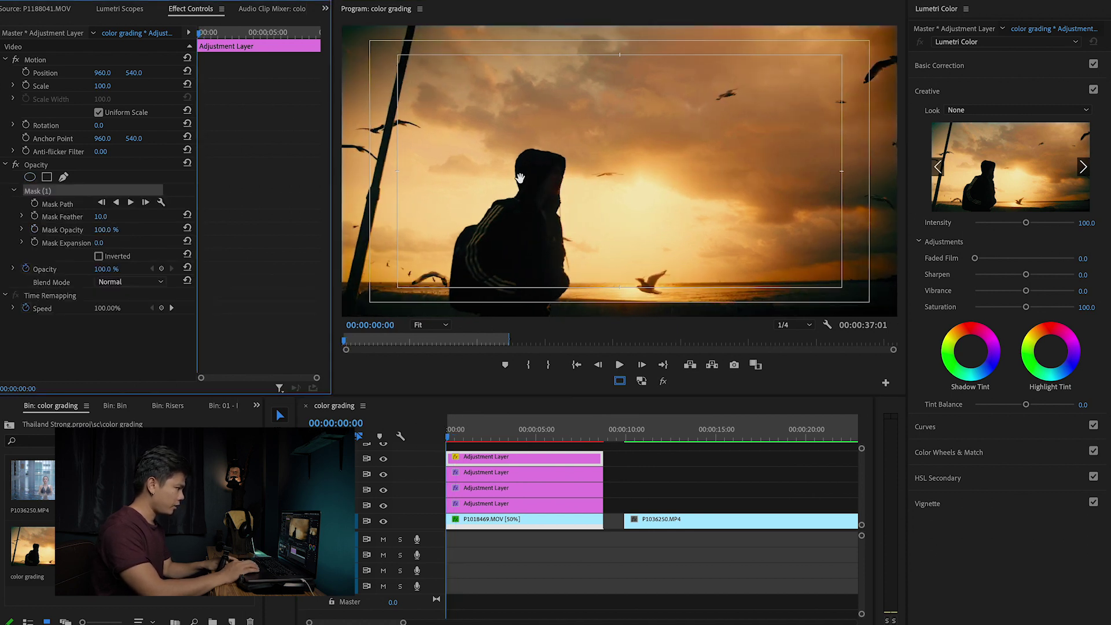
pyautogui.click(532, 220)
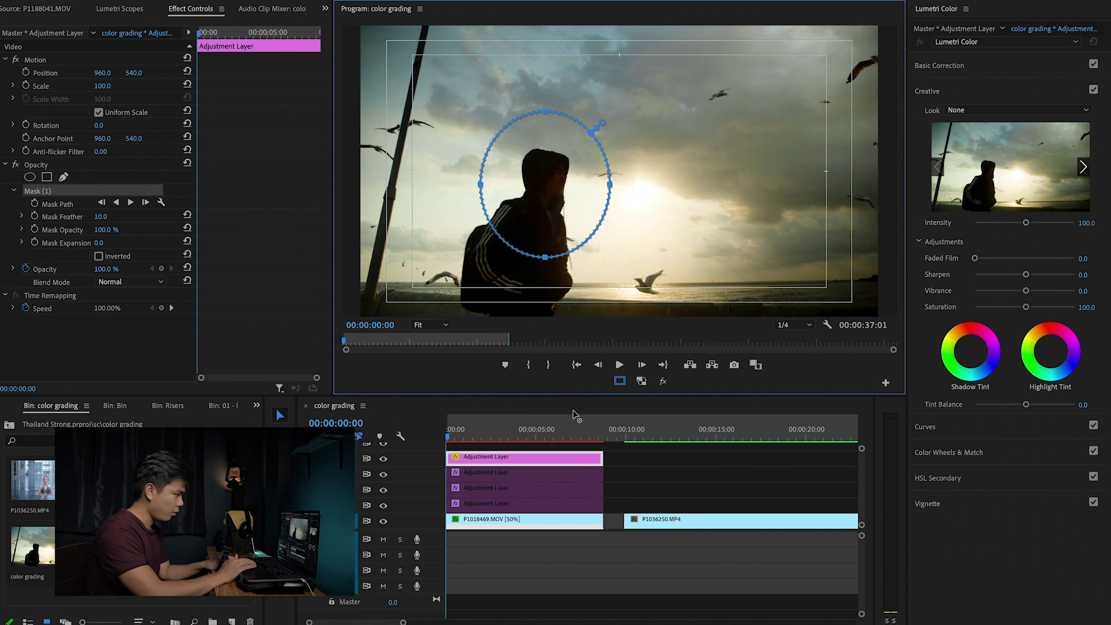
pyautogui.moveTo(617, 504); pyautogui.dragTo(570, 476)
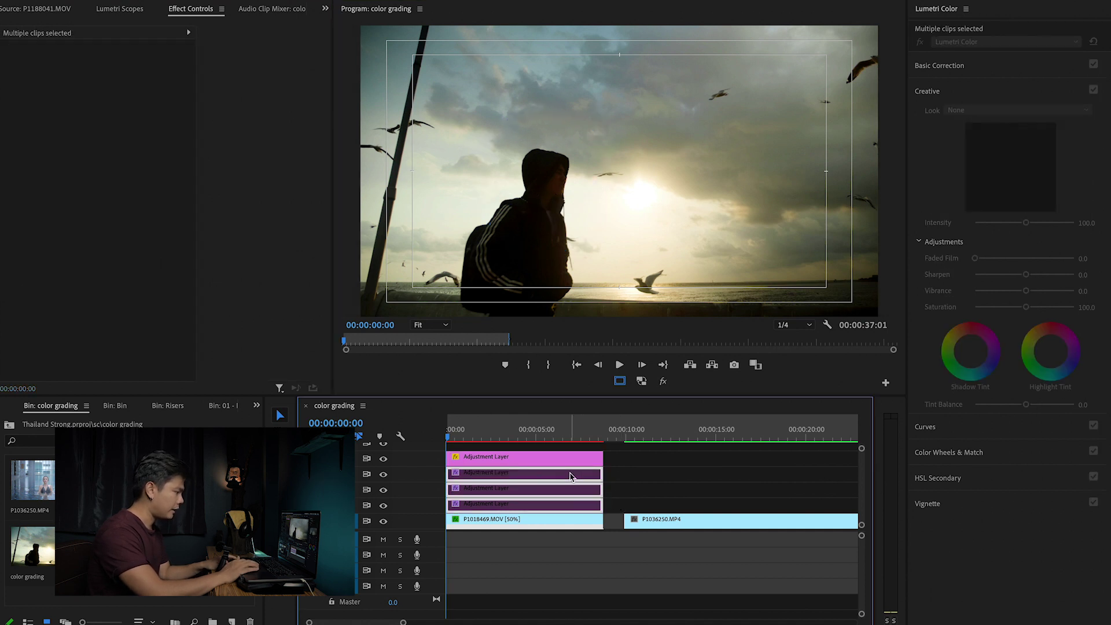
pyautogui.click(568, 458)
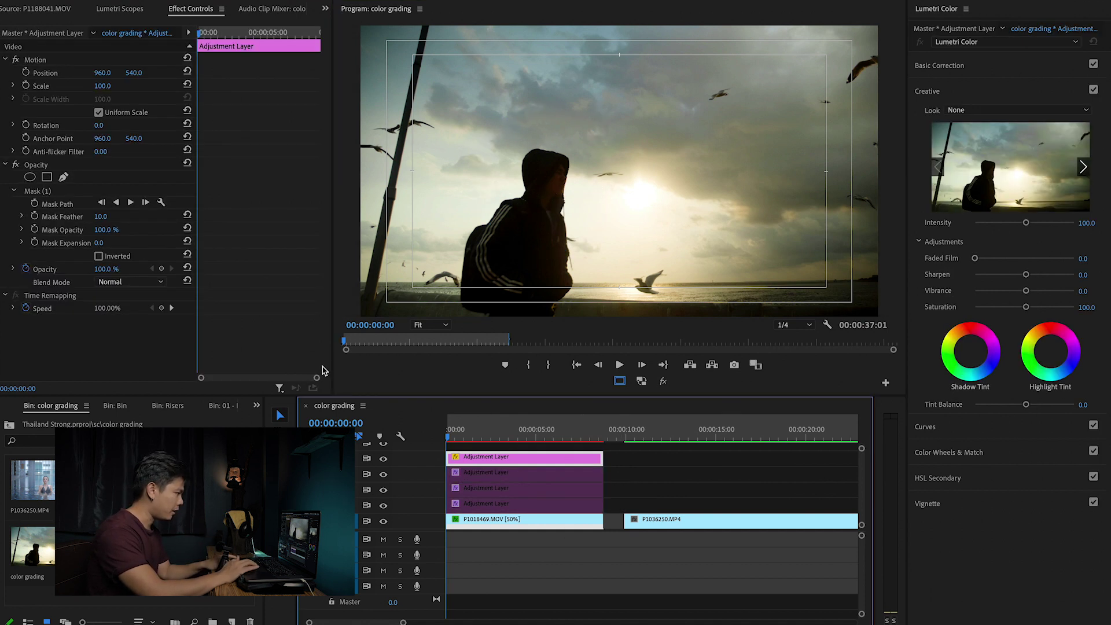
# Shrink the ellipse mask onto the man's face, set Mask Feather to 89, and turn on Mask Path keyframing
pyautogui.click(33, 192)
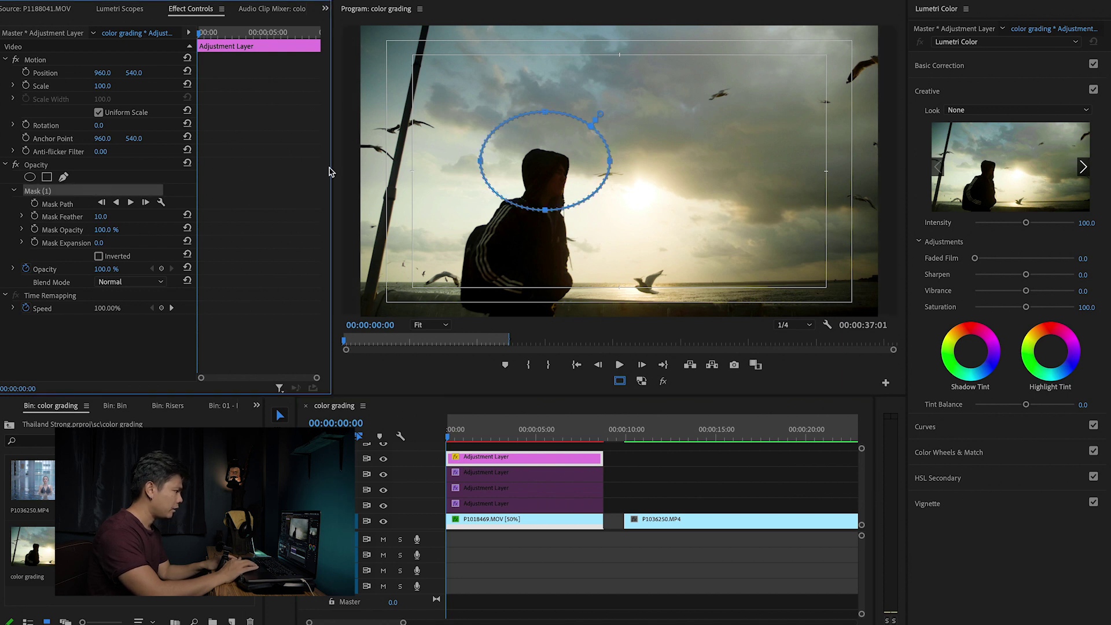
pyautogui.click(528, 166)
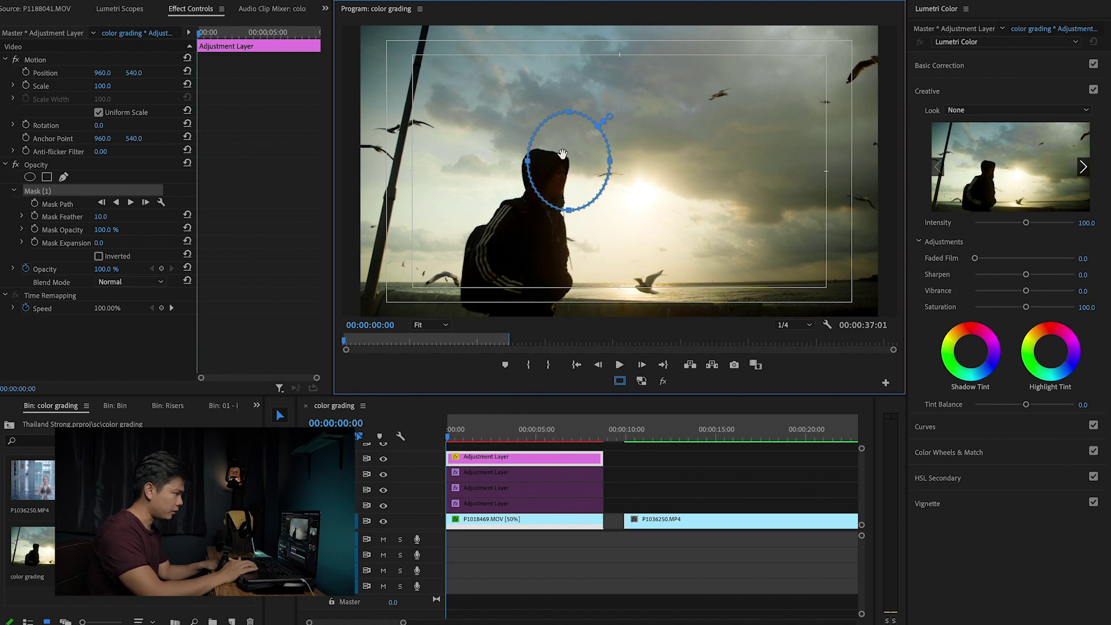
pyautogui.click(546, 169)
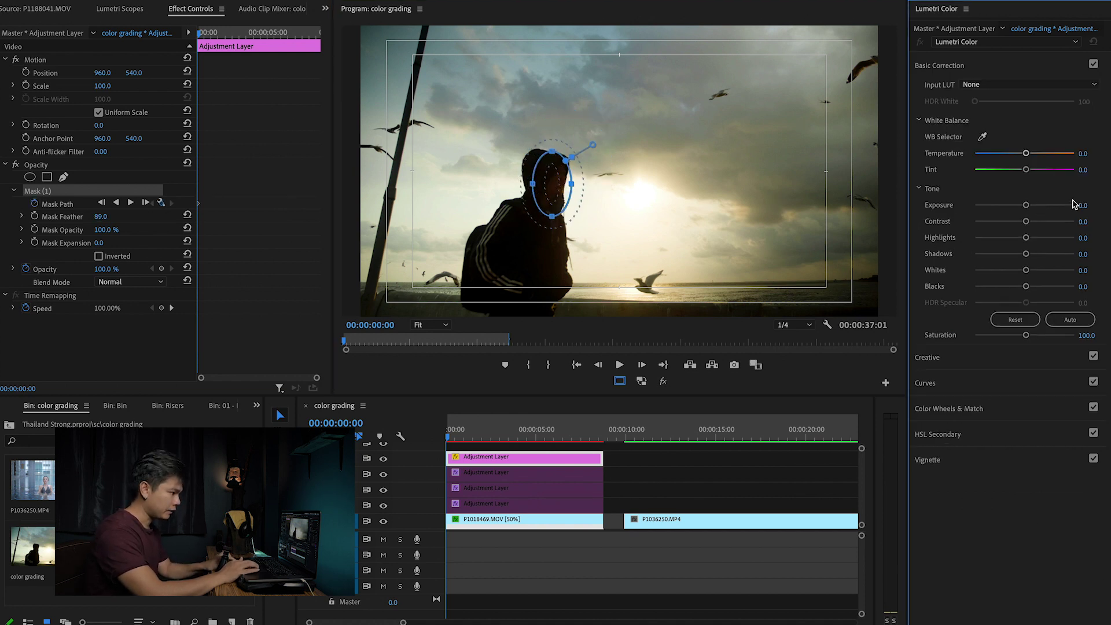
# Set the masked layer's Exposure to 0.5 and keyframe the mask path so it follows the man's face through the clip
pyautogui.click(1082, 204)
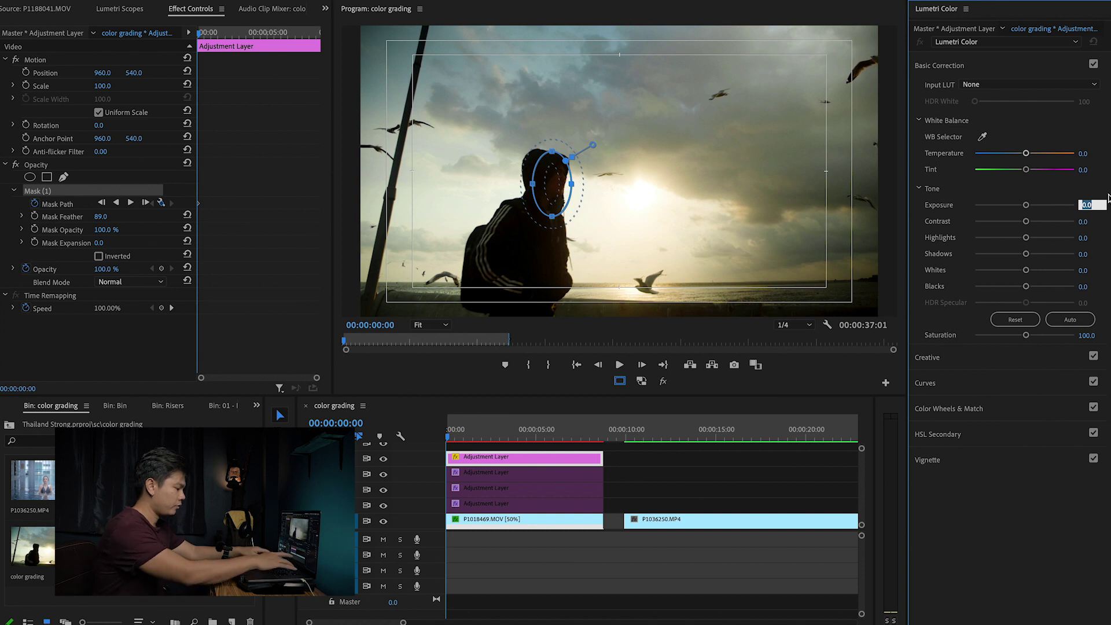
pyautogui.press('Return')
pyautogui.moveTo(470, 439); pyautogui.dragTo(486, 440)
pyautogui.press('space')
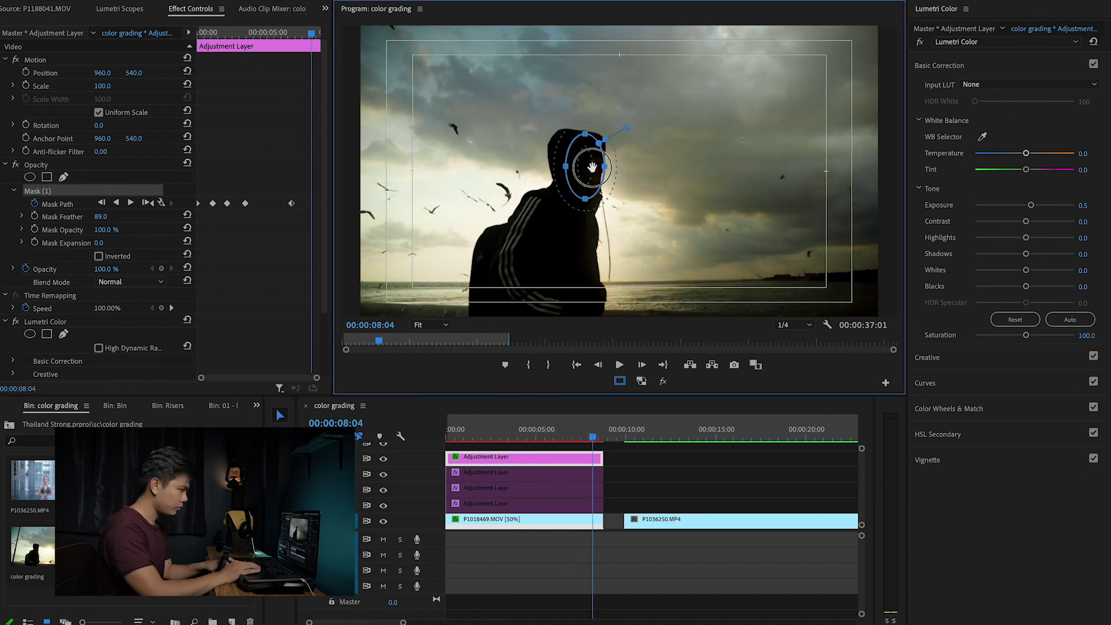
pyautogui.moveTo(592, 167); pyautogui.dragTo(596, 170)
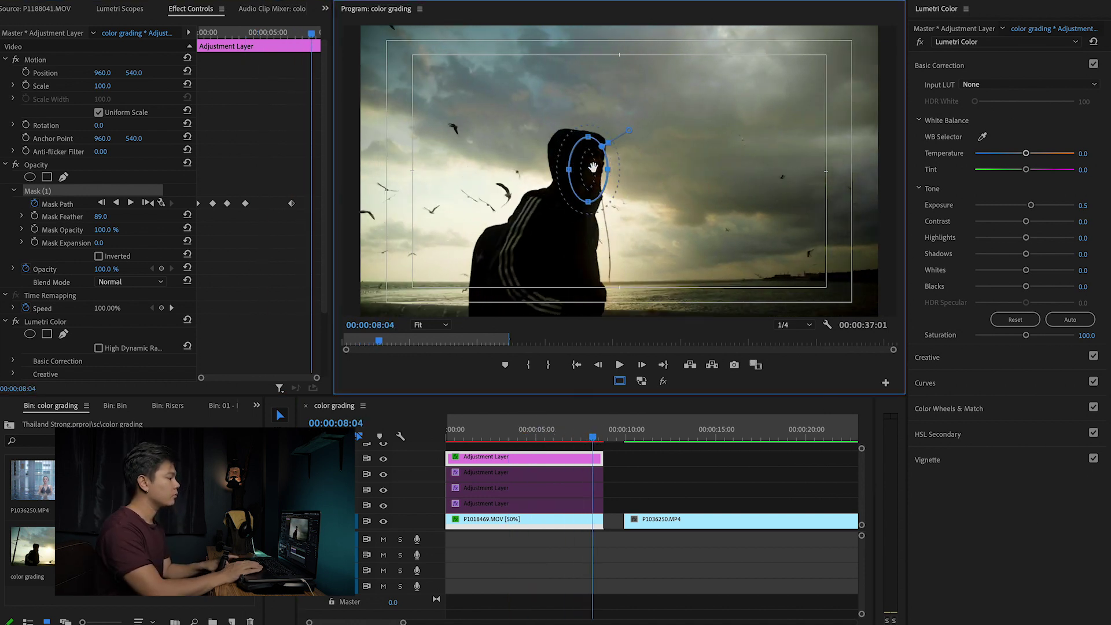
# Return the playhead to the sequence start and re-enable the three adjustment layers beneath the masked one
pyautogui.click(447, 434)
pyautogui.moveTo(619, 508); pyautogui.dragTo(584, 479)
pyautogui.hotkey('shift', 'e')
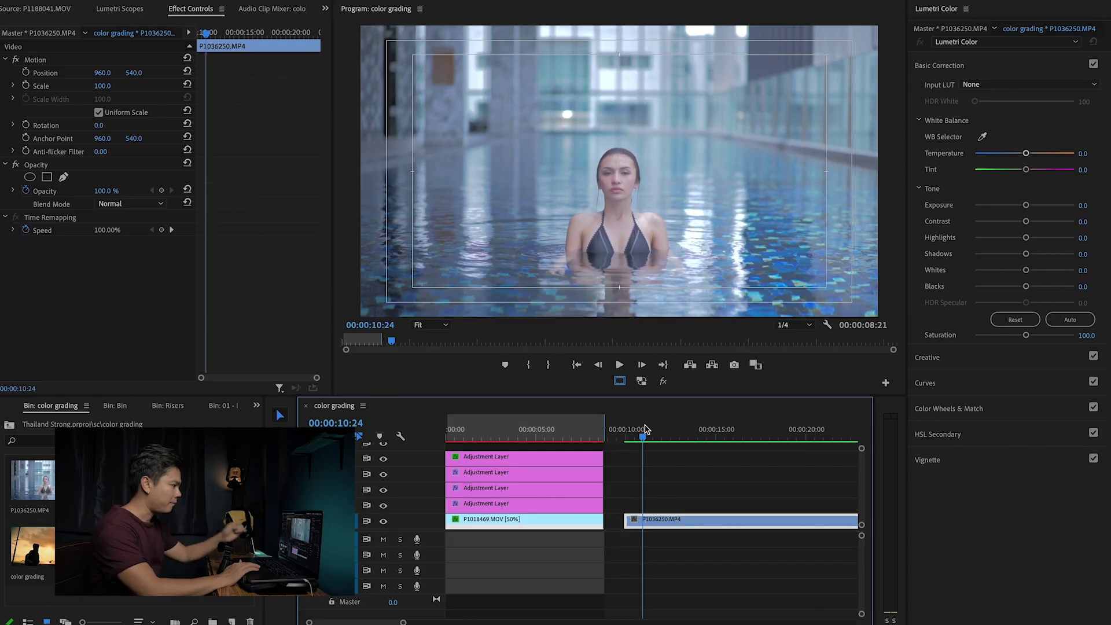
# Scrub through the pool clip P1036250.MP4 to examine its ungraded colors and the woman's movement
pyautogui.scroll(-2, 654, 434)
pyautogui.scroll(2, 656, 435)
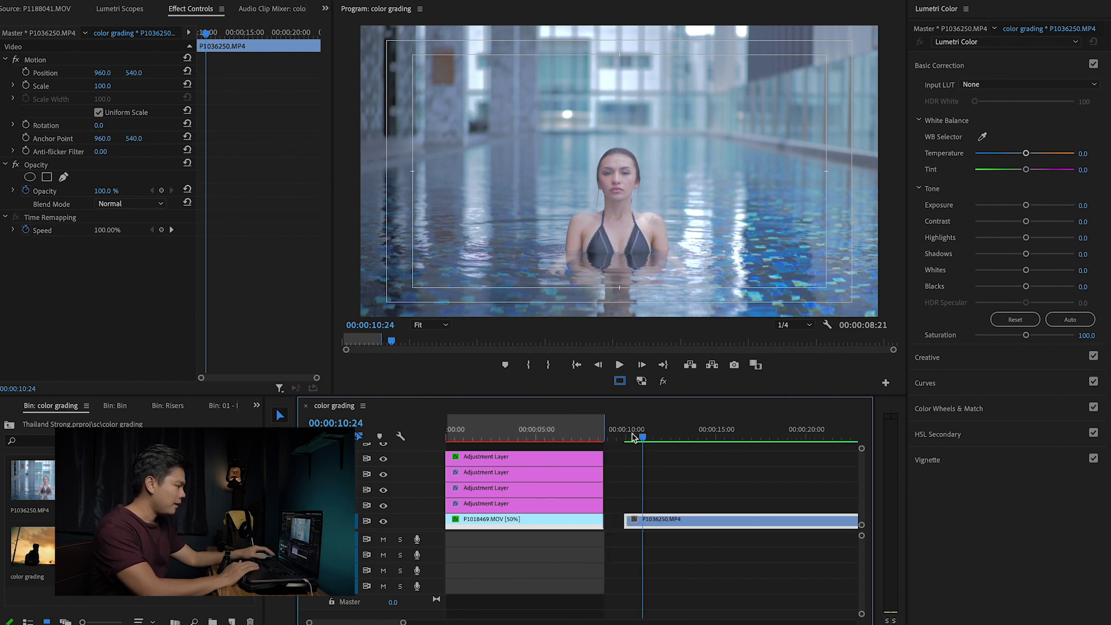
pyautogui.click(684, 438)
pyautogui.moveTo(699, 441); pyautogui.dragTo(662, 438)
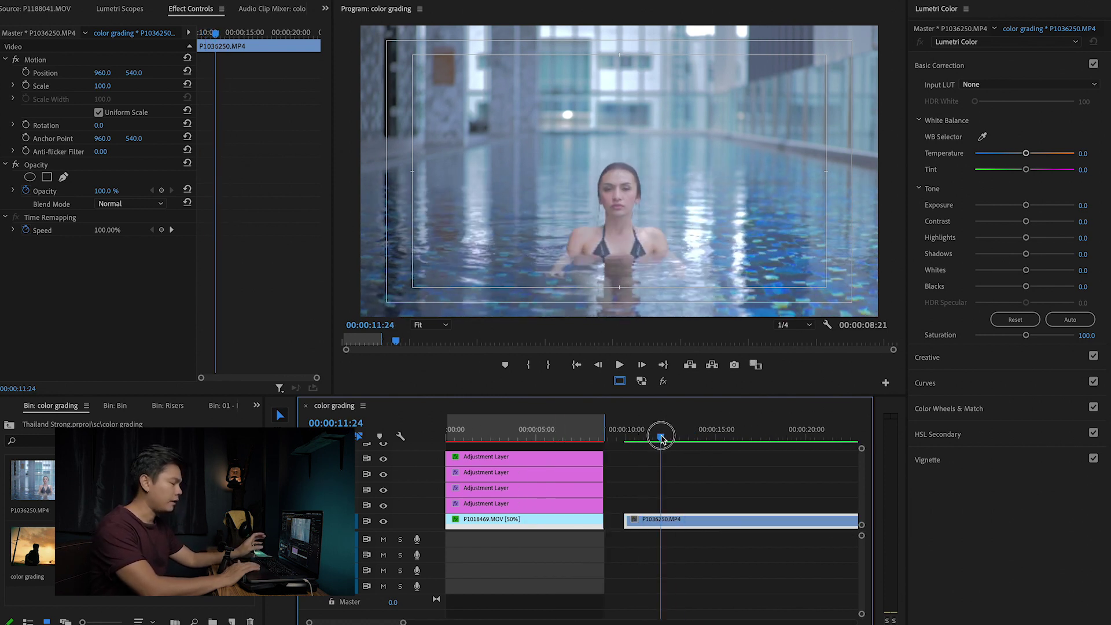
pyautogui.click(691, 436)
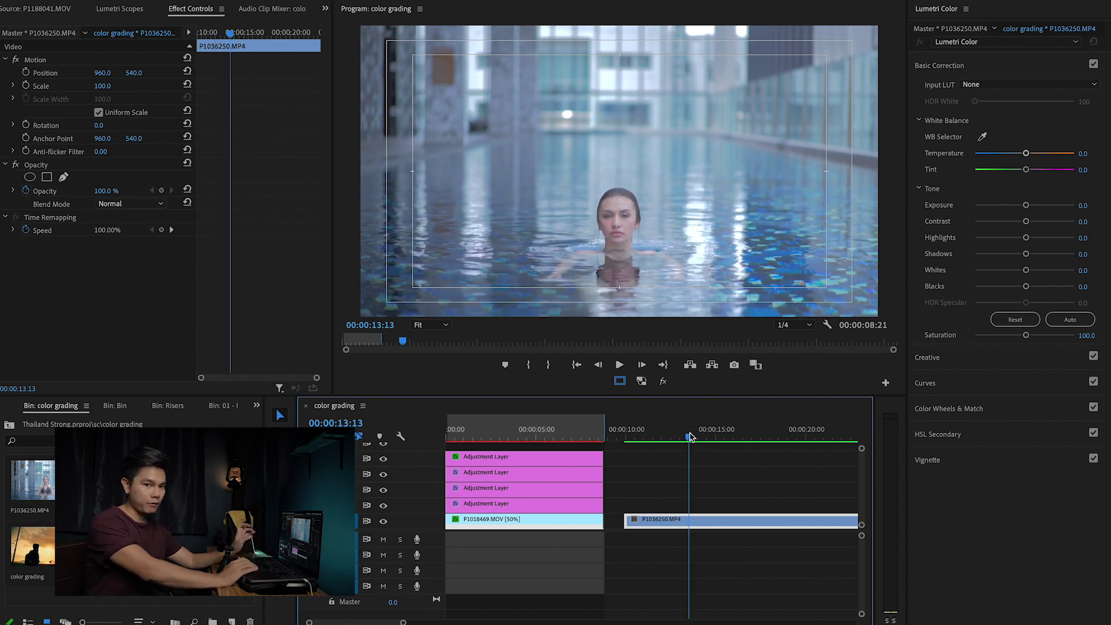
pyautogui.click(630, 312)
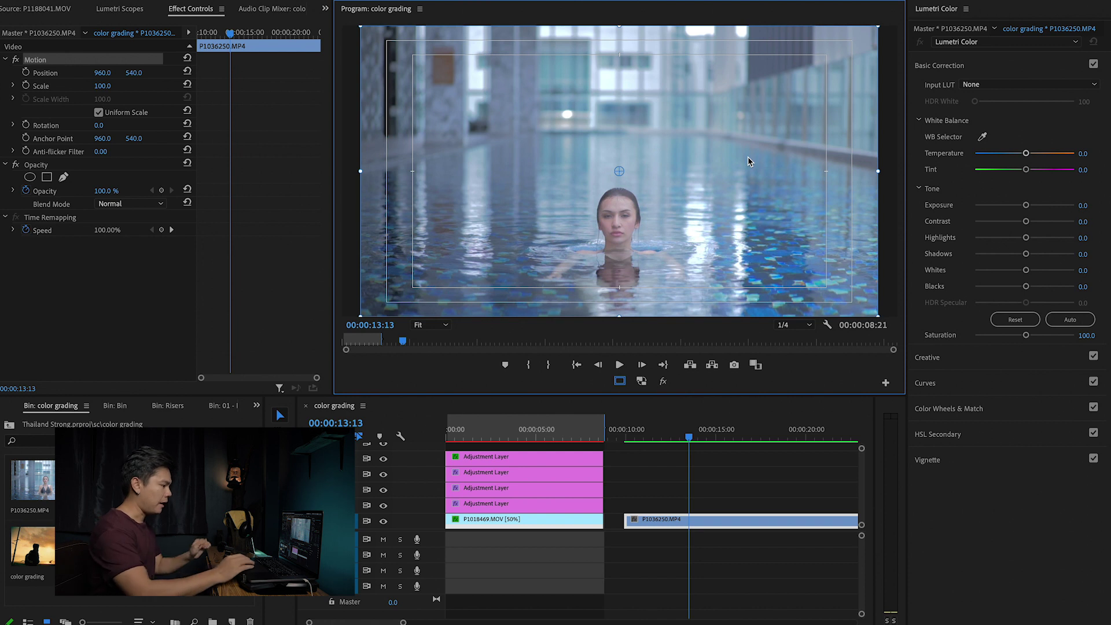
pyautogui.click(712, 430)
pyautogui.press('-')
pyautogui.press('=')
pyautogui.press('-')
pyautogui.press('=')
# At 00:00:12:02 with Lumetri Scopes showing, set the pool clip's Shadows to -51.3, Whites to -2.5 and Blacks to -85
pyautogui.moveTo(640, 431); pyautogui.dragTo(600, 434)
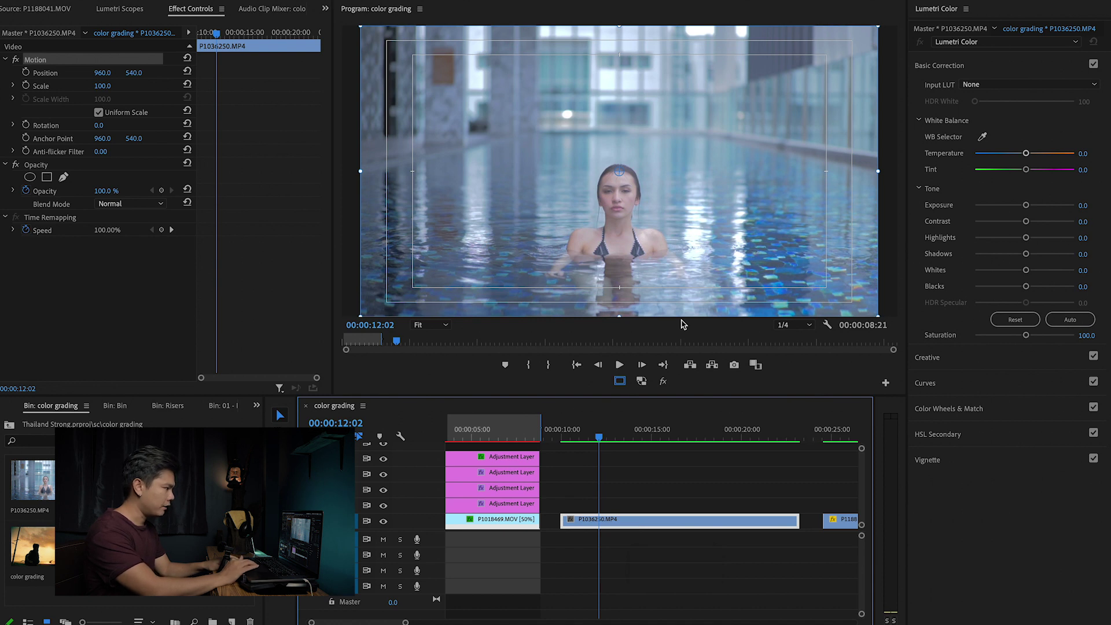
pyautogui.click(121, 9)
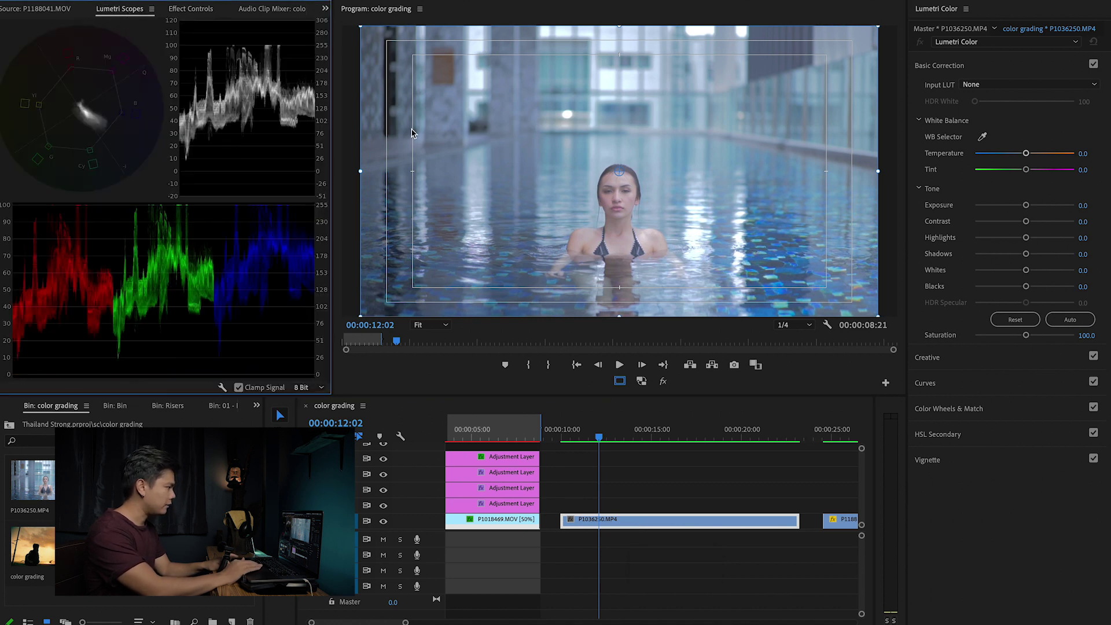
pyautogui.click(1025, 279)
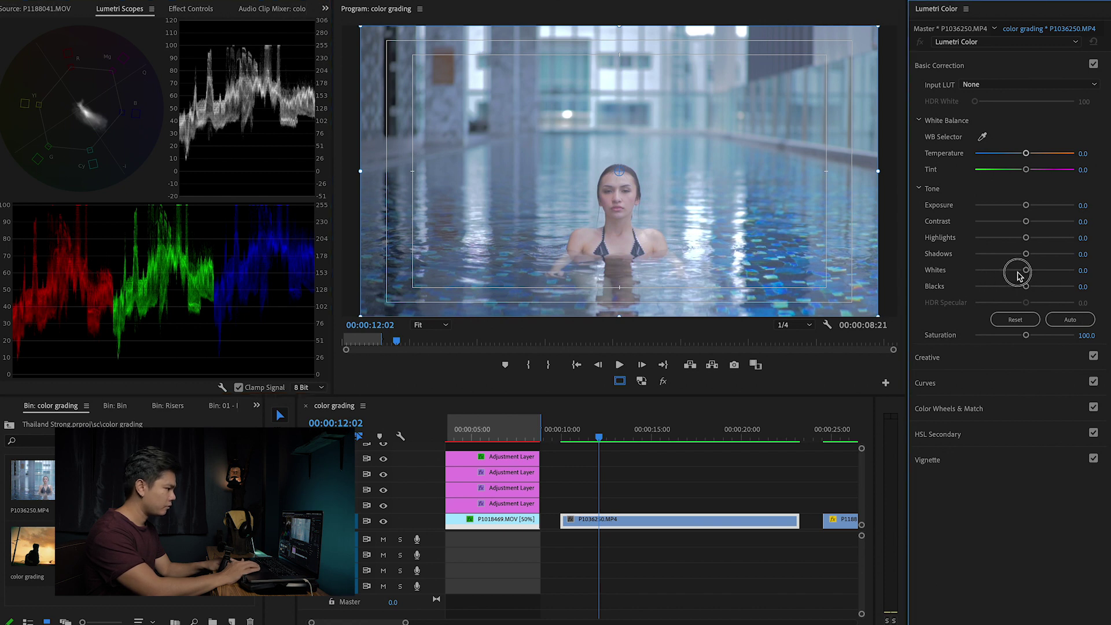
pyautogui.moveTo(1025, 286); pyautogui.dragTo(982, 288)
pyautogui.moveTo(1025, 253)
pyautogui.mouseDown()
pyautogui.moveTo(996, 258)
pyautogui.moveTo(1037, 272)
pyautogui.moveTo(1010, 274)
pyautogui.moveTo(1023, 273)
pyautogui.mouseUp()
# Slightly lower the Shadows level and slightly raise the Highlights level in the pool clip's Color Wheels
pyautogui.click(947, 411)
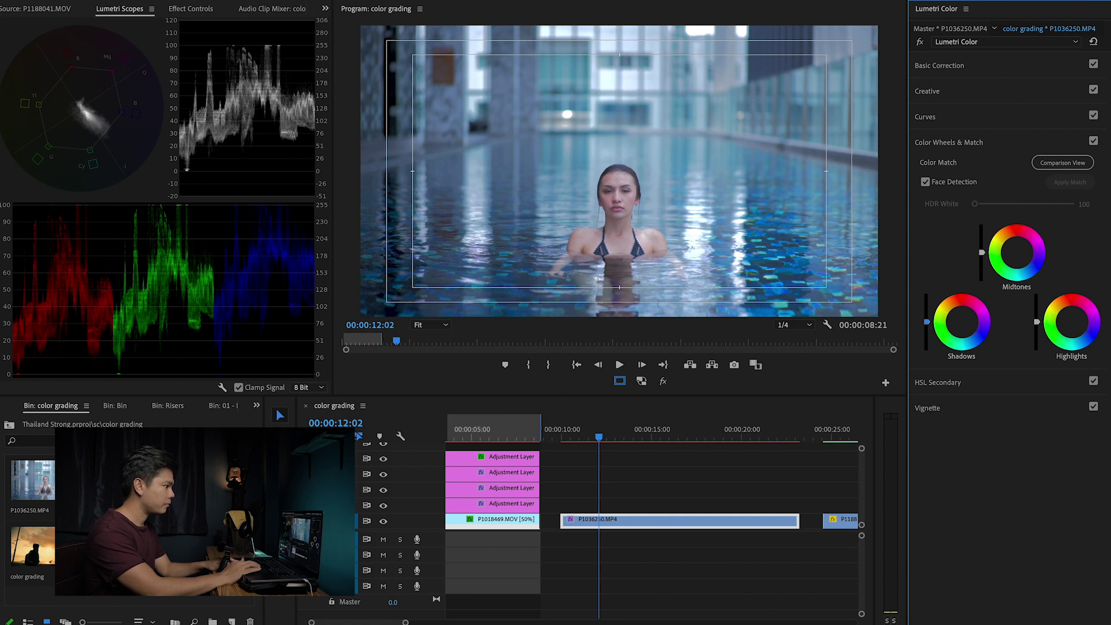
pyautogui.moveTo(926, 322); pyautogui.dragTo(926, 328)
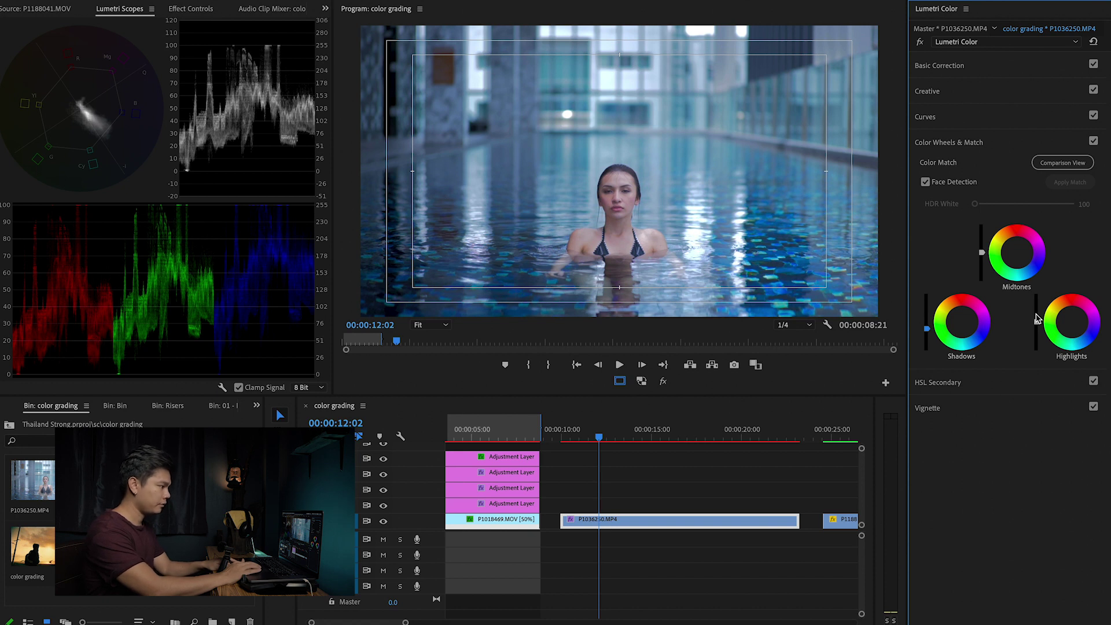
pyautogui.moveTo(1035, 321); pyautogui.dragTo(1036, 320)
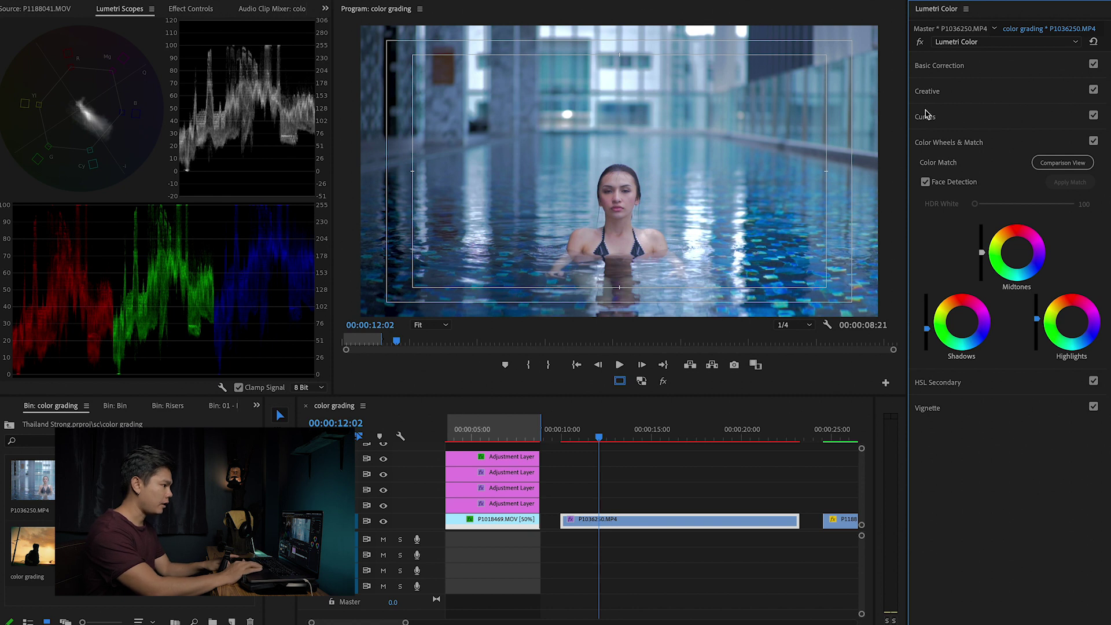
# Set the pool clip's Basic Correction Saturation to 120
pyautogui.click(941, 69)
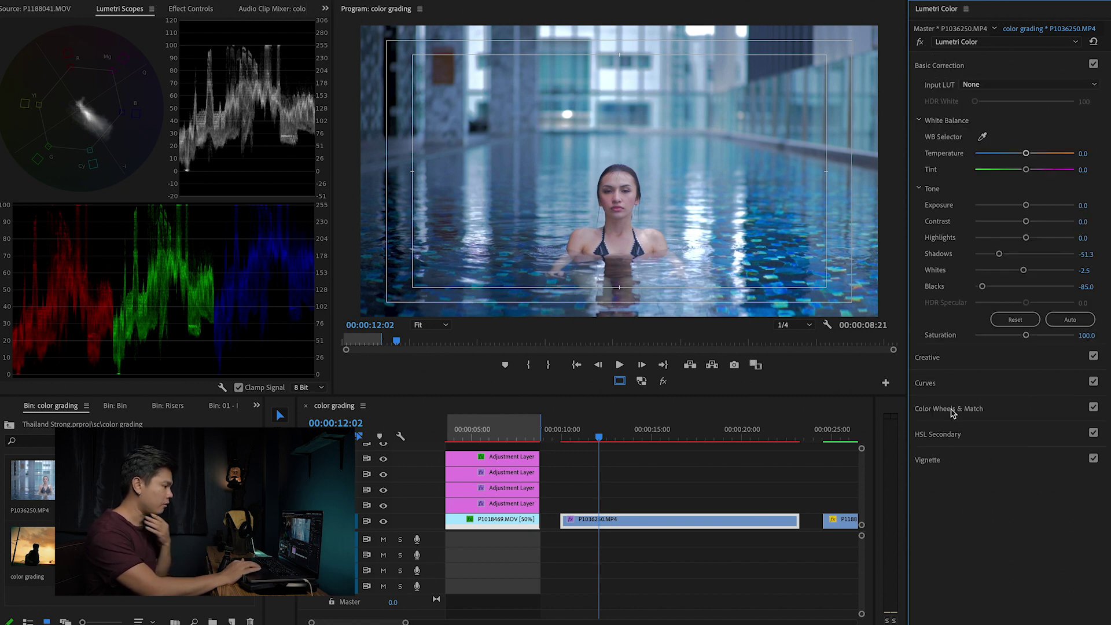
pyautogui.click(1085, 336)
pyautogui.write('120')
pyautogui.press('Return')
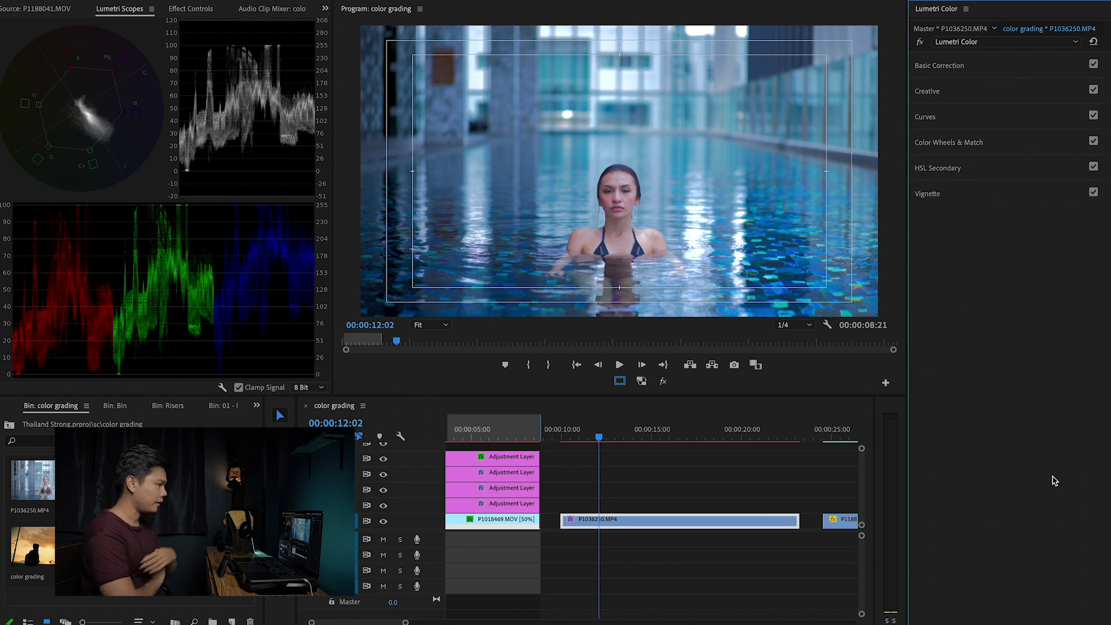
pyautogui.click(640, 523)
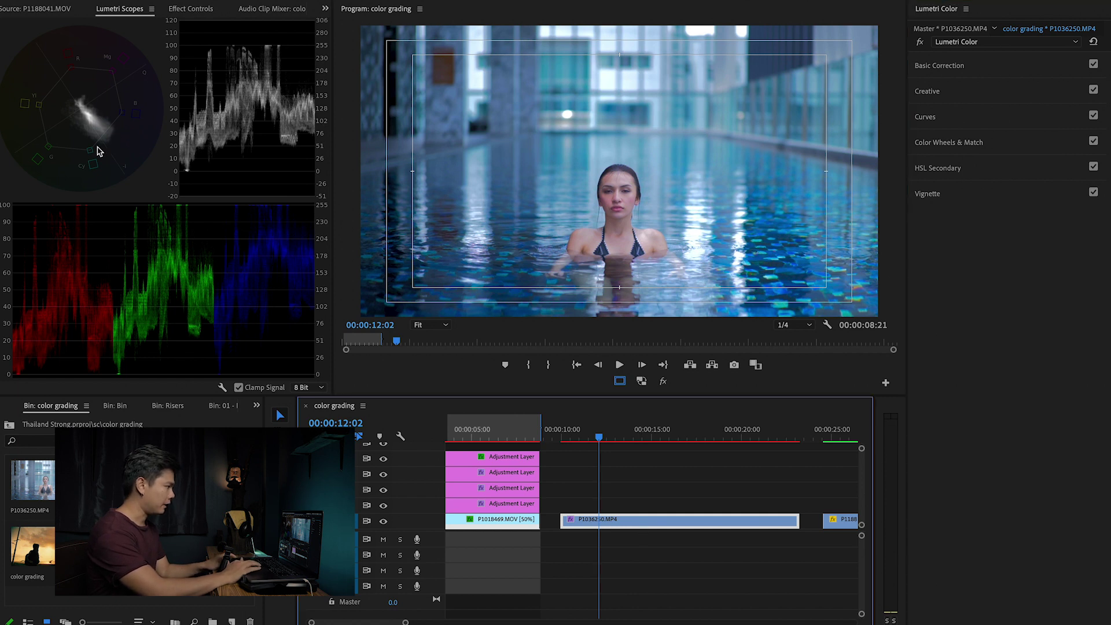
# Reduce the pool clip's Creative Vibrance to -16.3
pyautogui.click(963, 143)
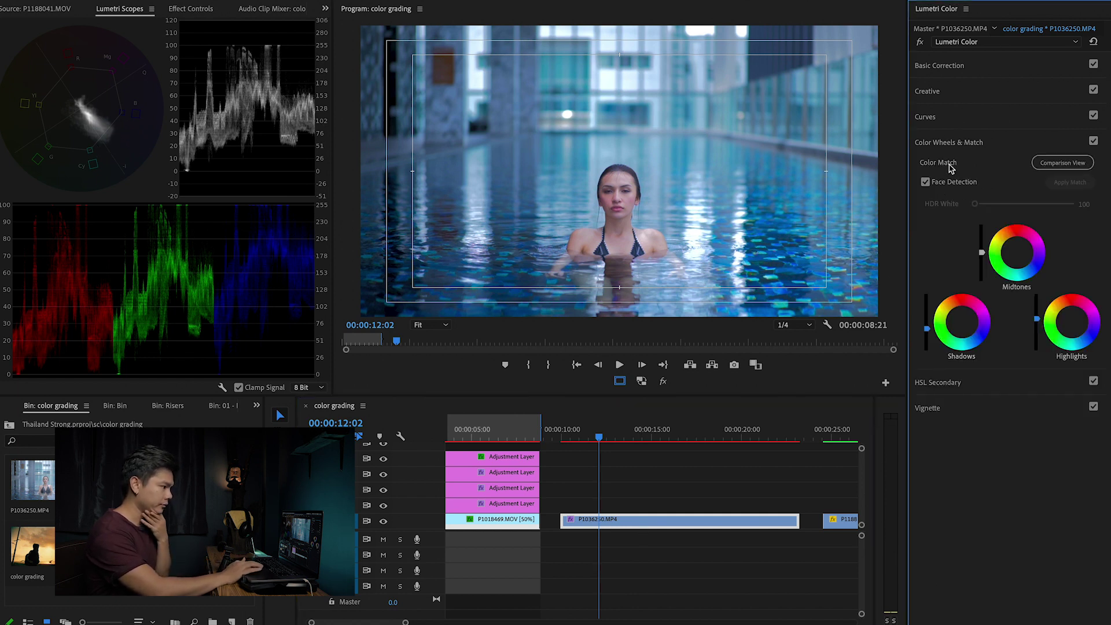
pyautogui.click(937, 383)
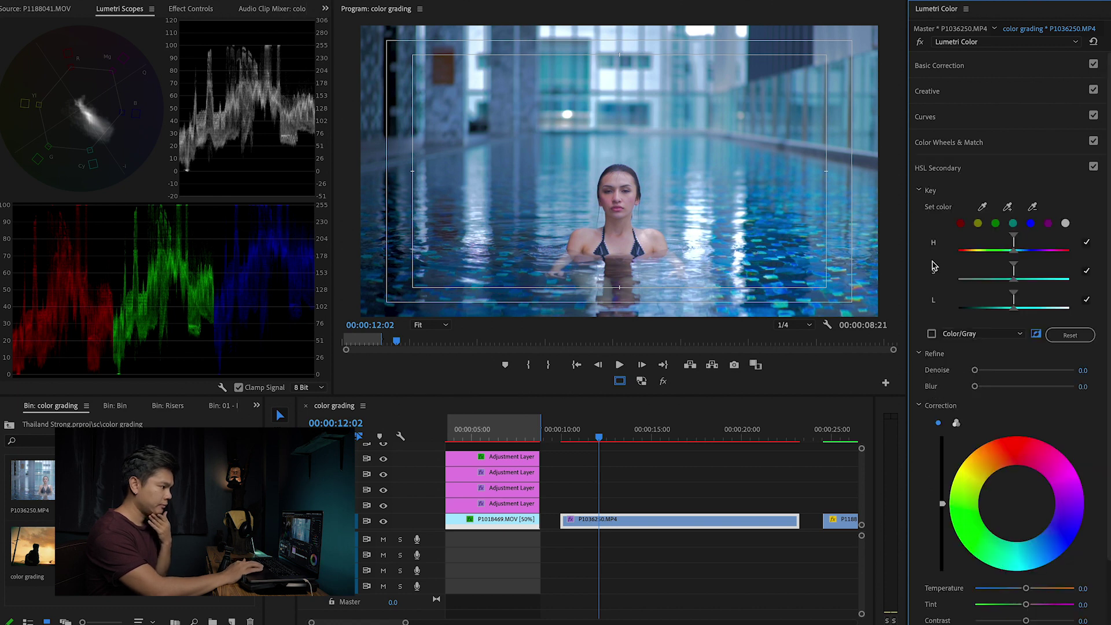
pyautogui.scroll(-3, 942, 196)
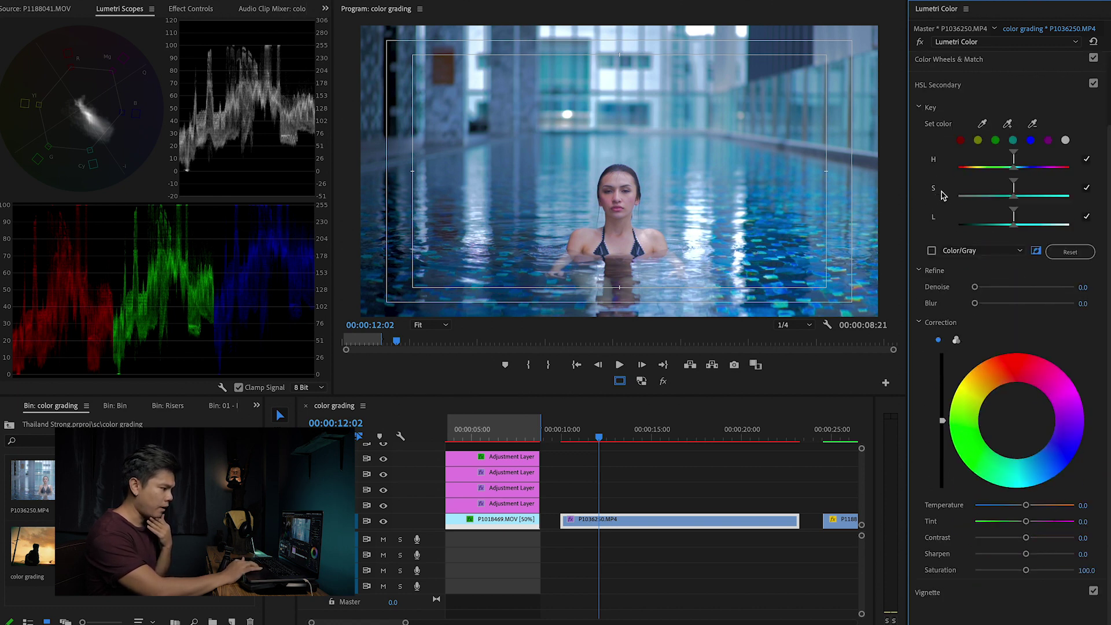
pyautogui.scroll(2, 942, 194)
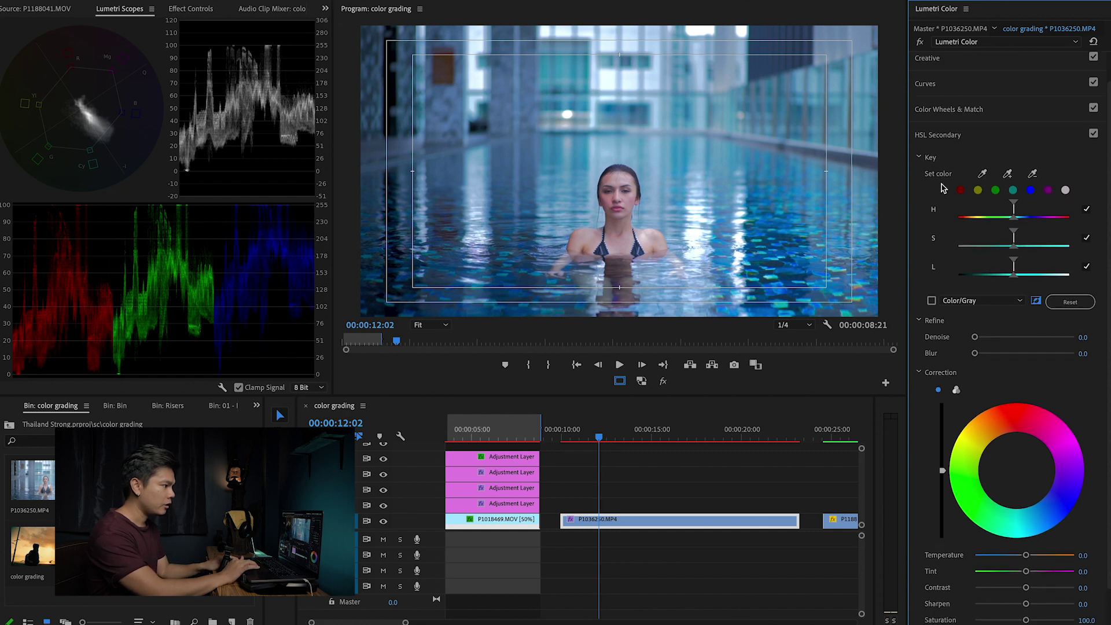
pyautogui.click(945, 111)
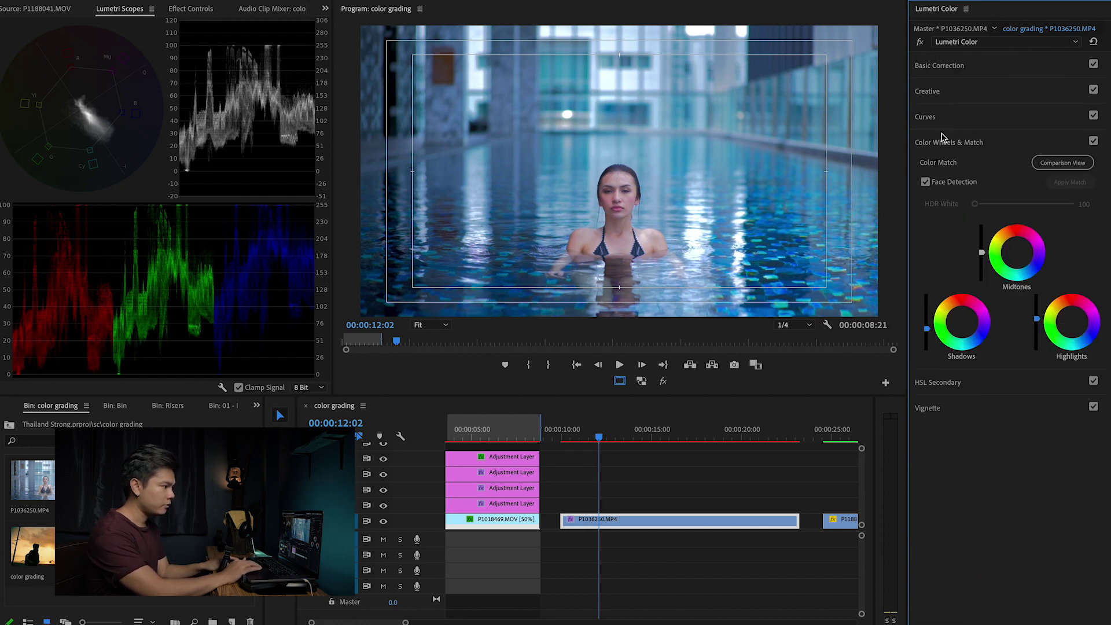
pyautogui.click(929, 93)
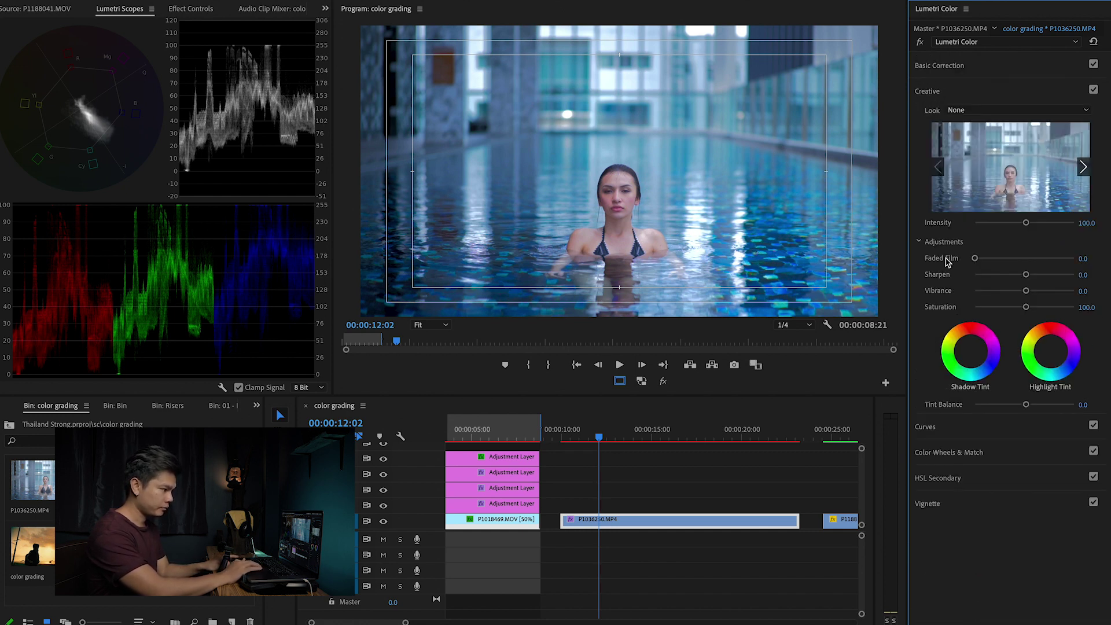
pyautogui.moveTo(1024, 291)
pyautogui.mouseDown()
pyautogui.moveTo(988, 292)
pyautogui.moveTo(1018, 296)
pyautogui.mouseUp()
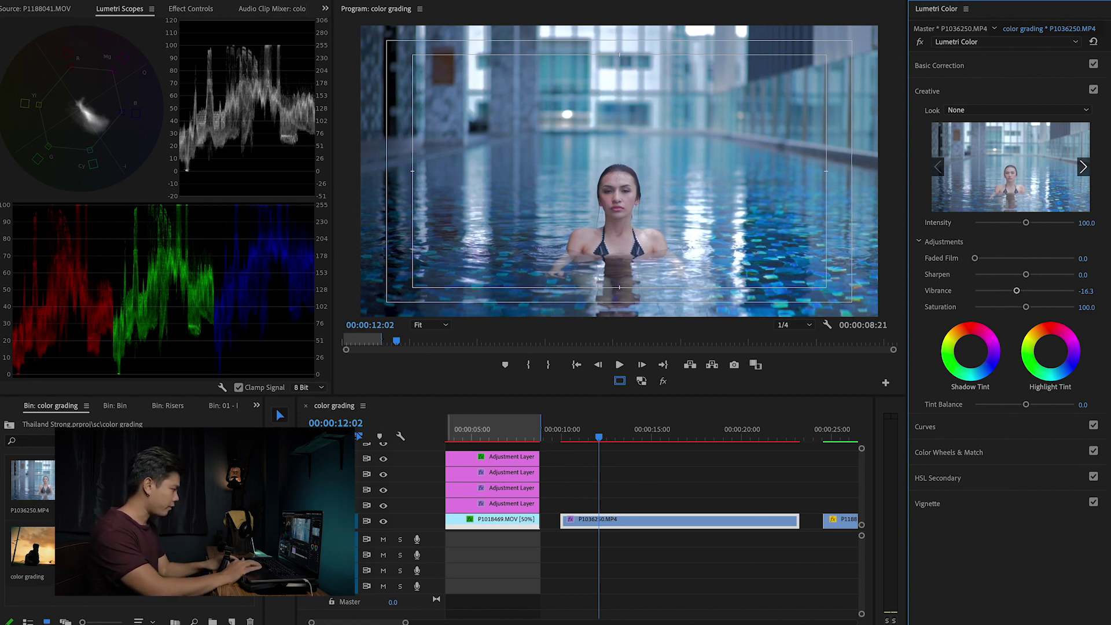
# Place an adjustment layer spanning the whole pool clip and sample the woman's facial skin for its HSL Secondary key
pyautogui.moveTo(87, 480); pyautogui.dragTo(567, 506)
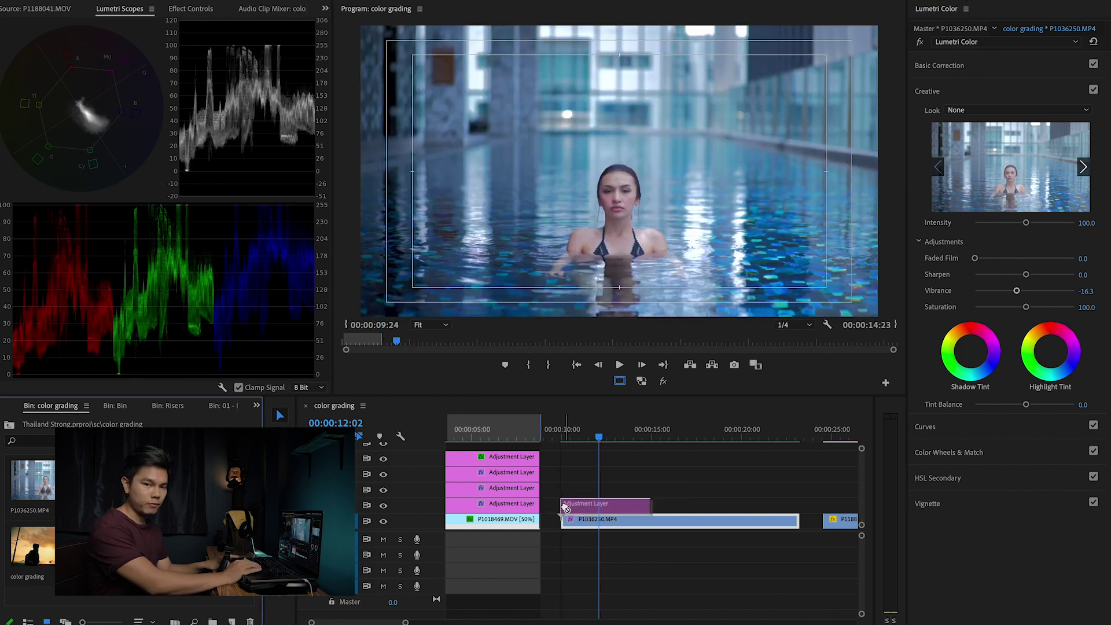
pyautogui.moveTo(649, 505); pyautogui.dragTo(798, 507)
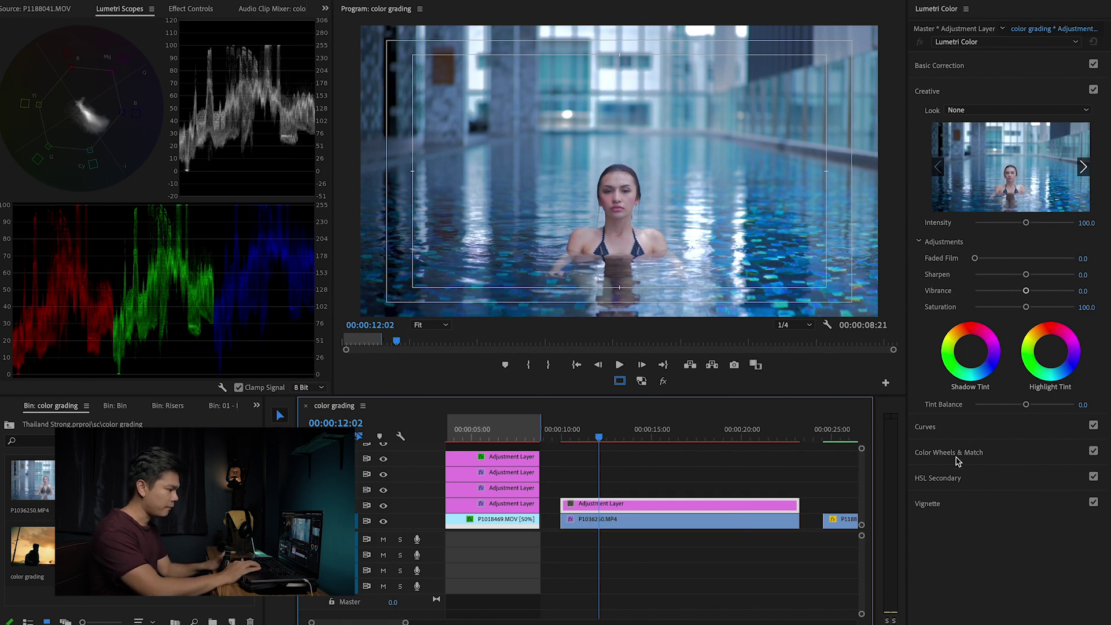
pyautogui.click(931, 478)
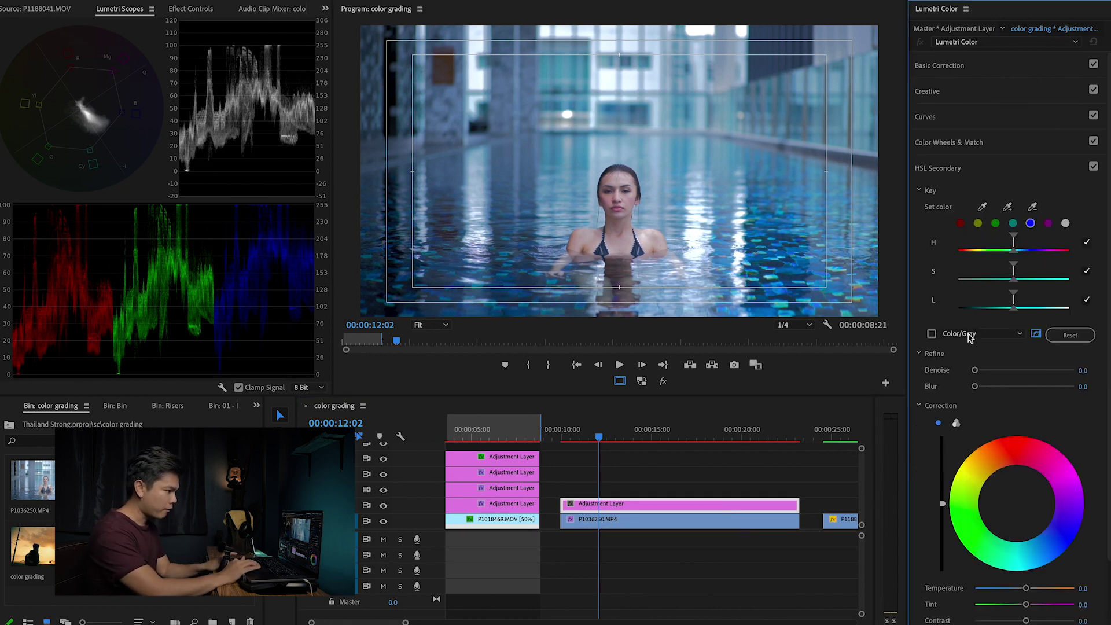
pyautogui.click(1007, 206)
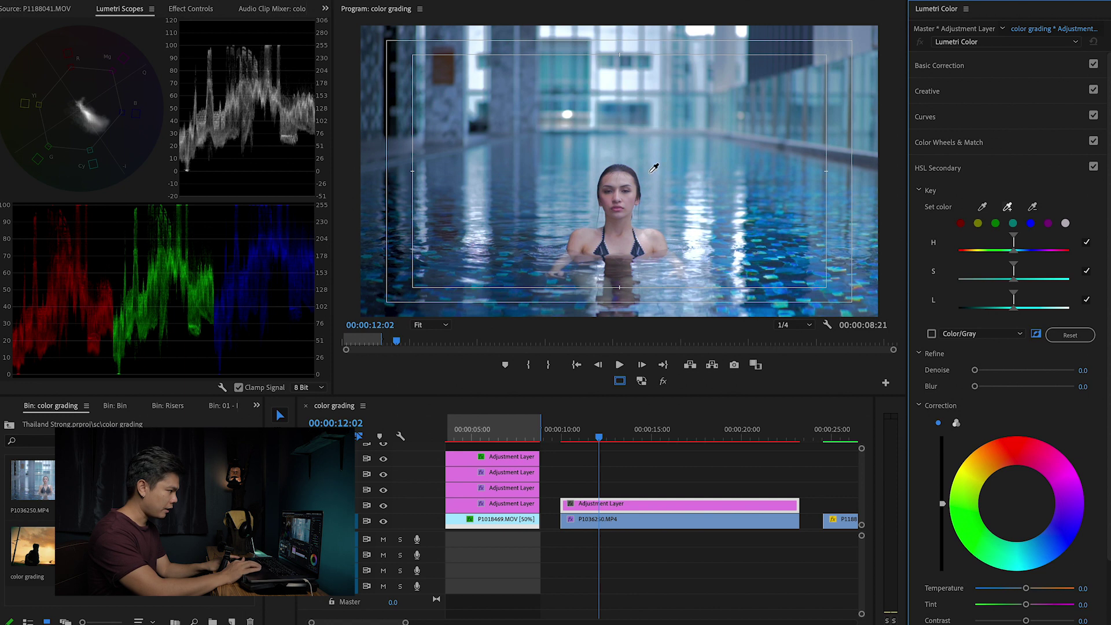
pyautogui.click(628, 204)
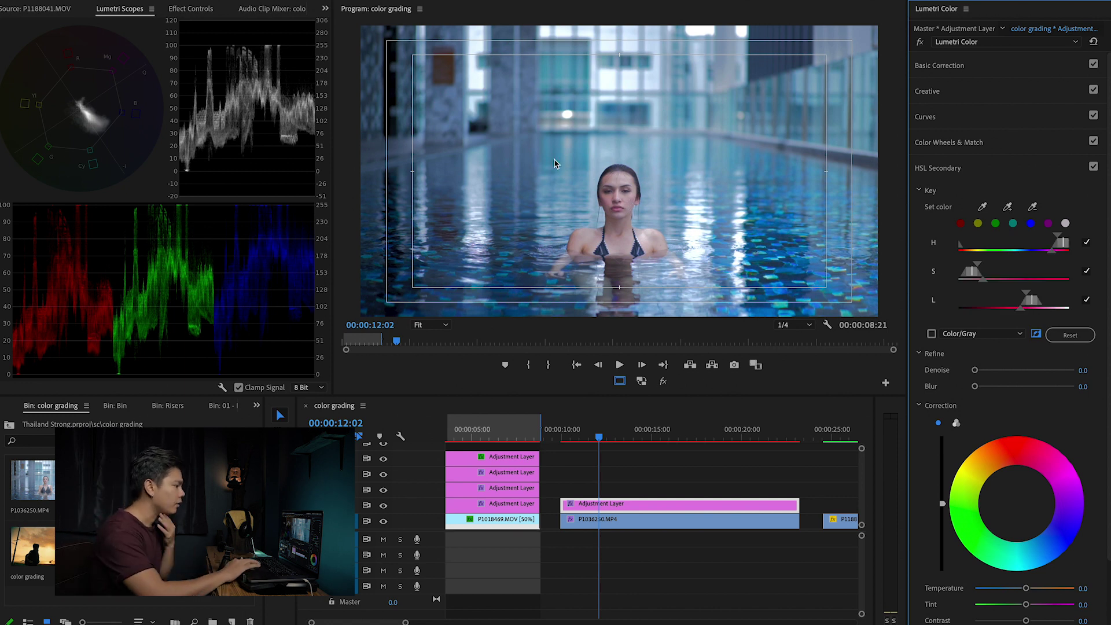
# Widen the skin key's saturation and luminance ranges using the Color/Gray mask preview, and turn the preview off
pyautogui.click(932, 335)
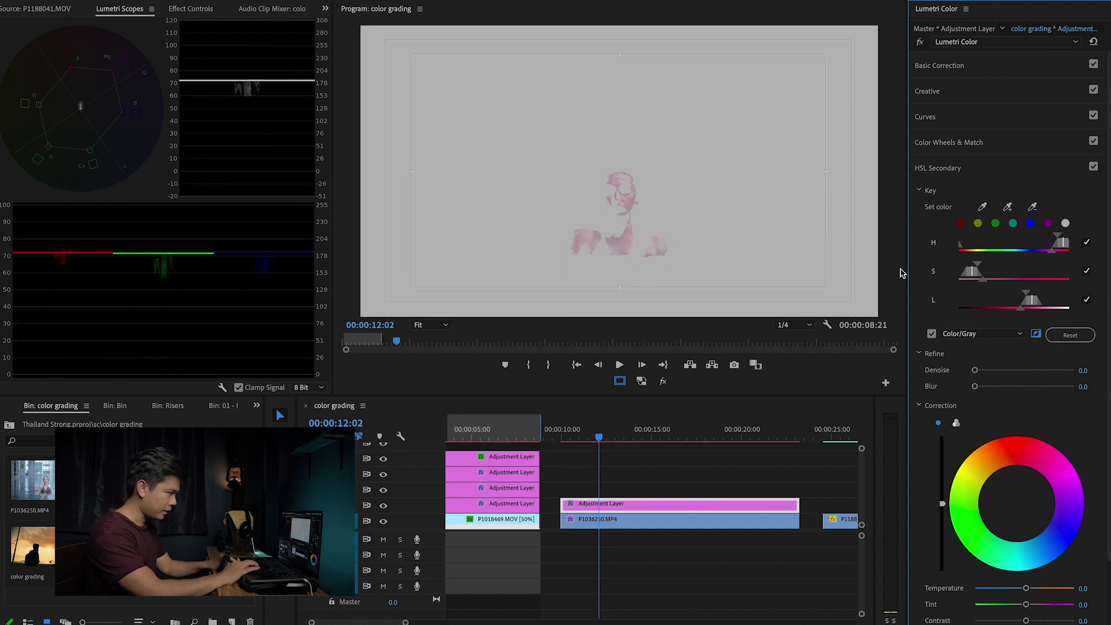
pyautogui.click(929, 333)
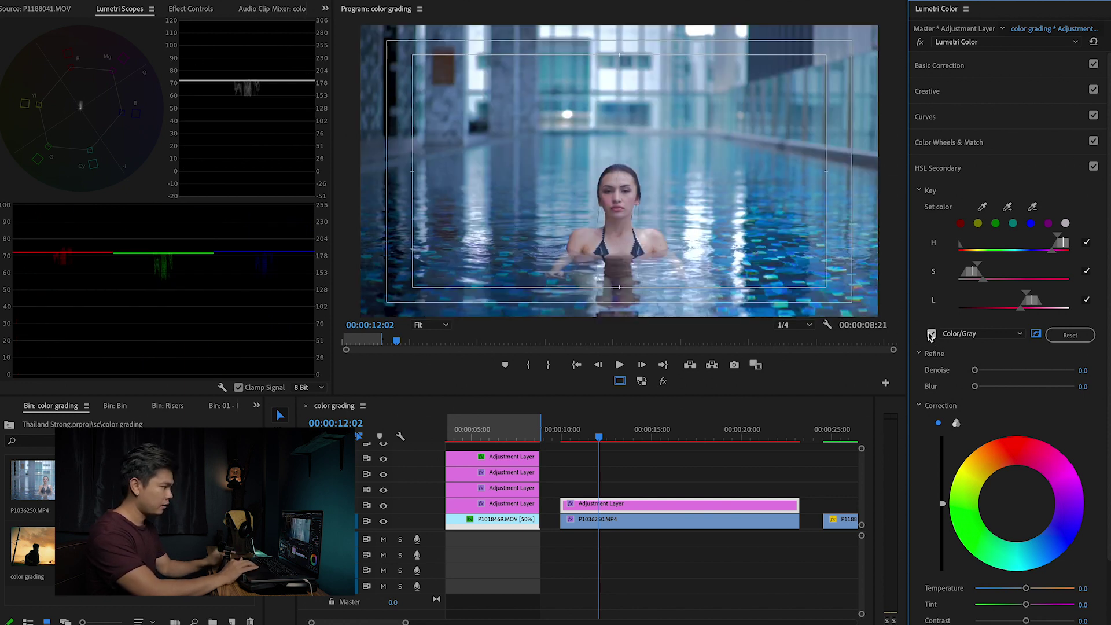
pyautogui.click(931, 335)
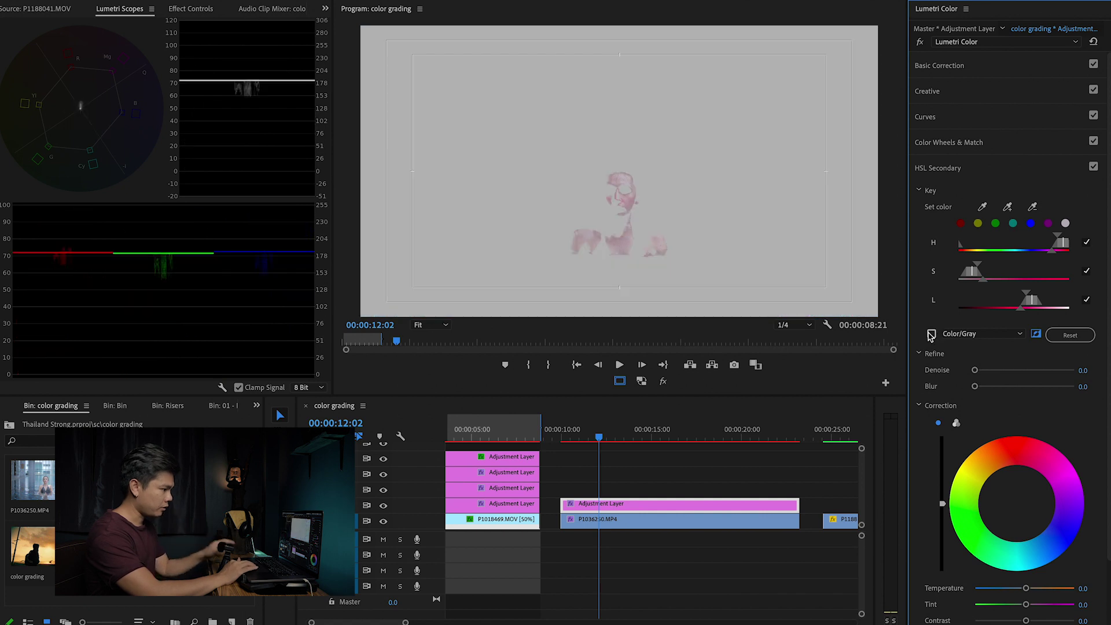
pyautogui.moveTo(979, 269); pyautogui.dragTo(989, 269)
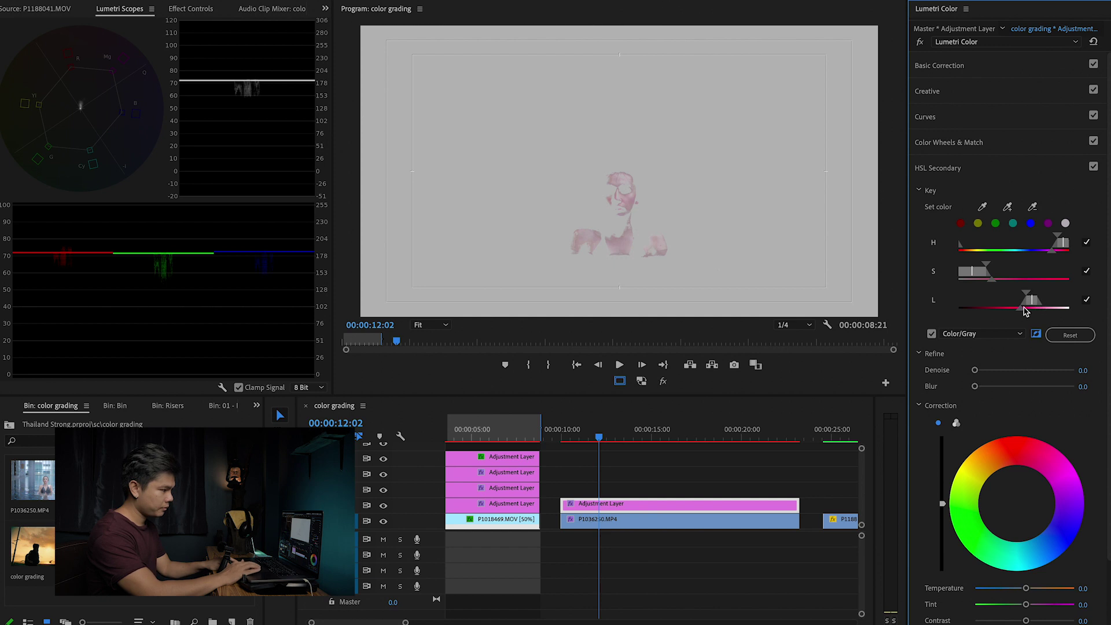
pyautogui.moveTo(1021, 314); pyautogui.dragTo(1003, 281)
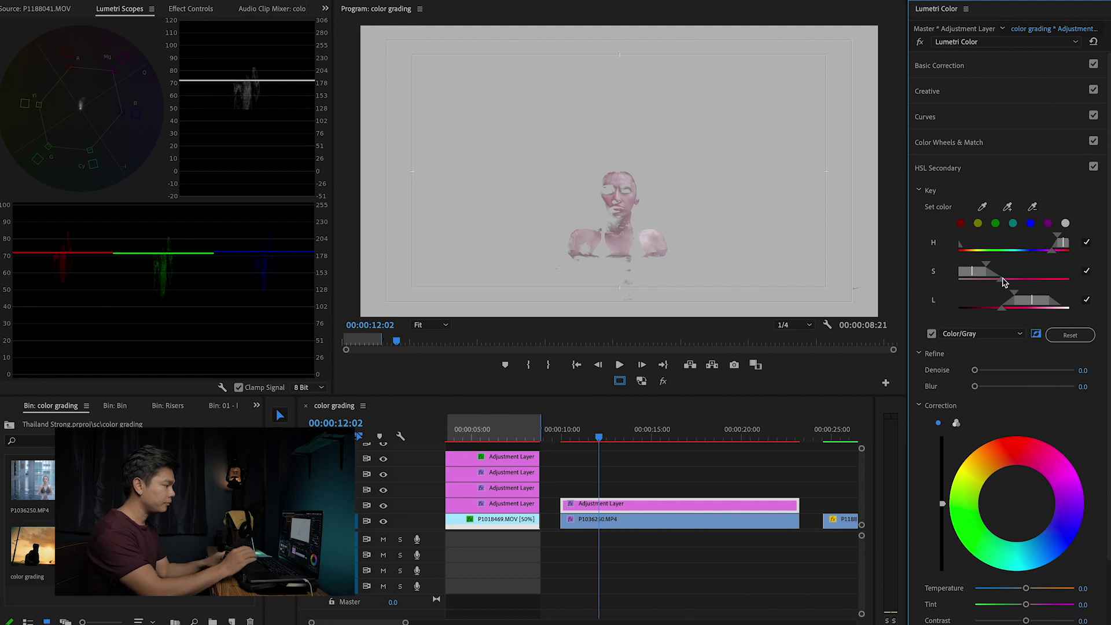
pyautogui.click(932, 334)
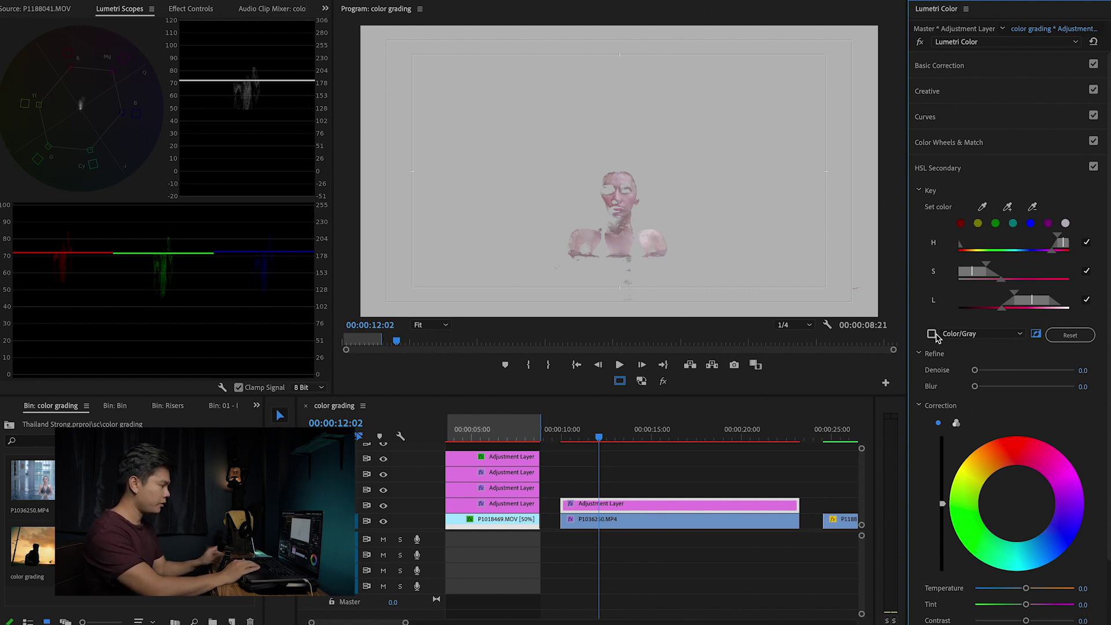
# Widen the skin key's luminance range down into the darkest tones and compare the Color/Gray mask preview with the full image
pyautogui.click(932, 334)
pyautogui.click(932, 335)
pyautogui.click(932, 334)
pyautogui.click(932, 334)
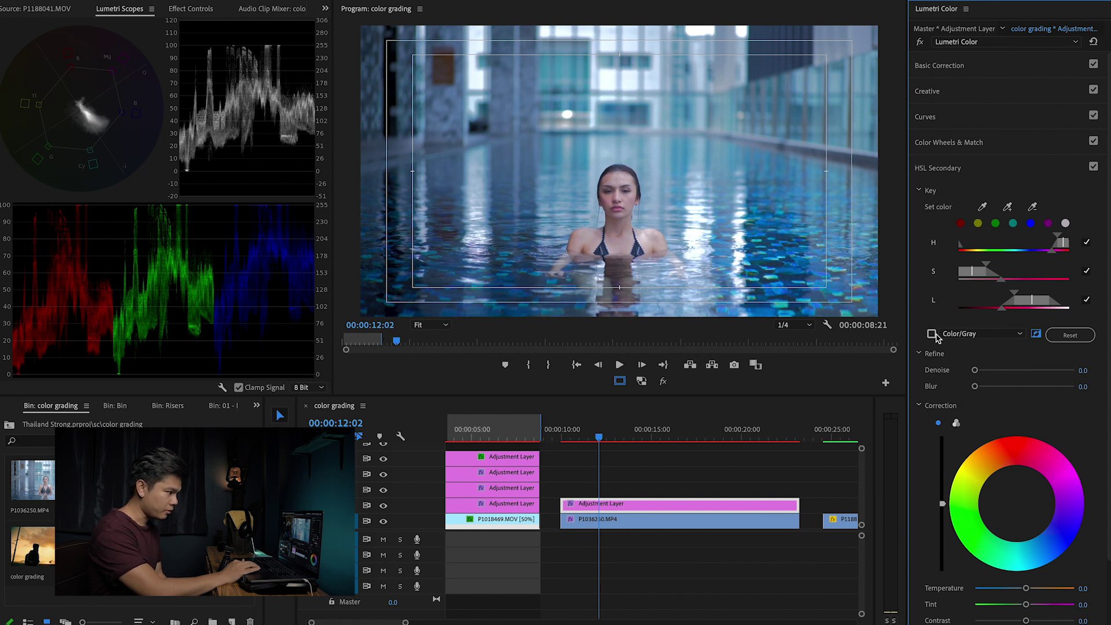
pyautogui.click(931, 335)
pyautogui.moveTo(977, 298); pyautogui.dragTo(987, 299)
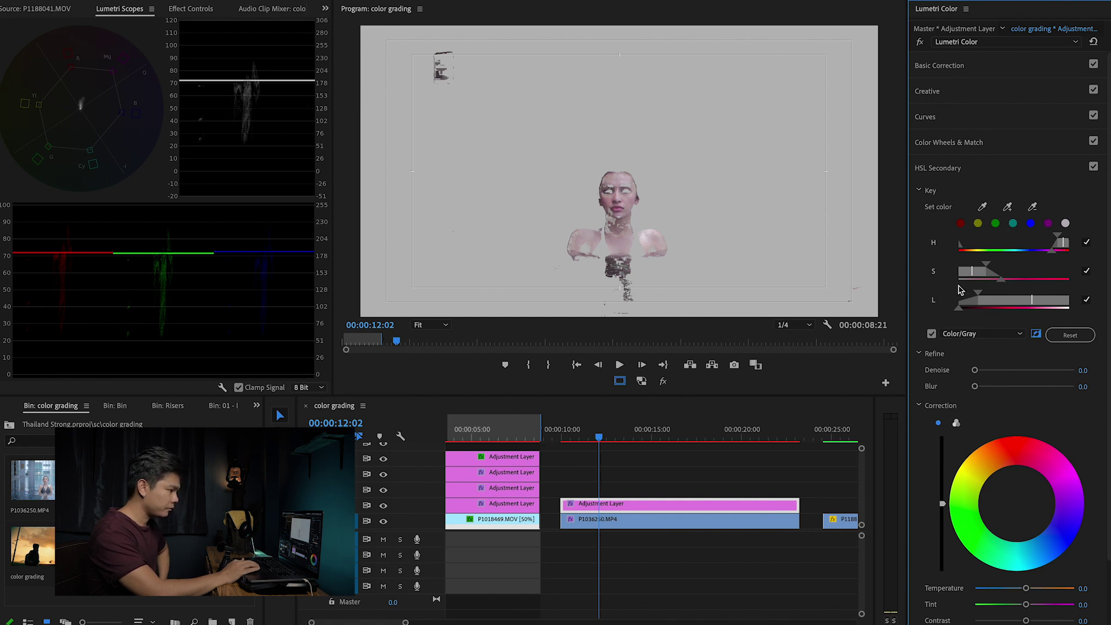
pyautogui.click(931, 335)
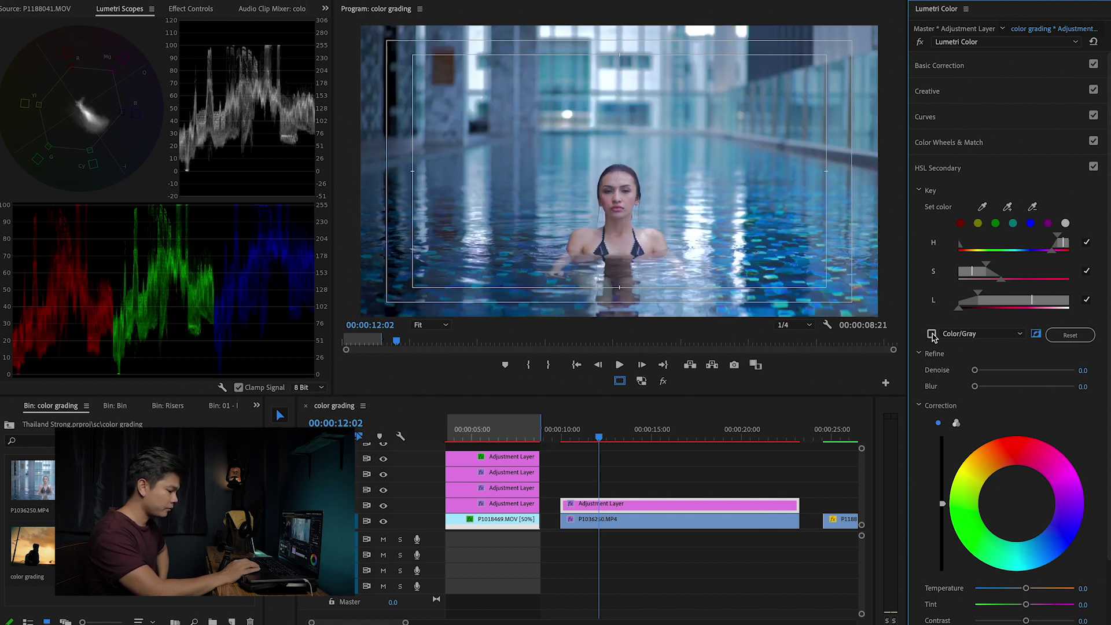
pyautogui.click(931, 335)
pyautogui.click(931, 335)
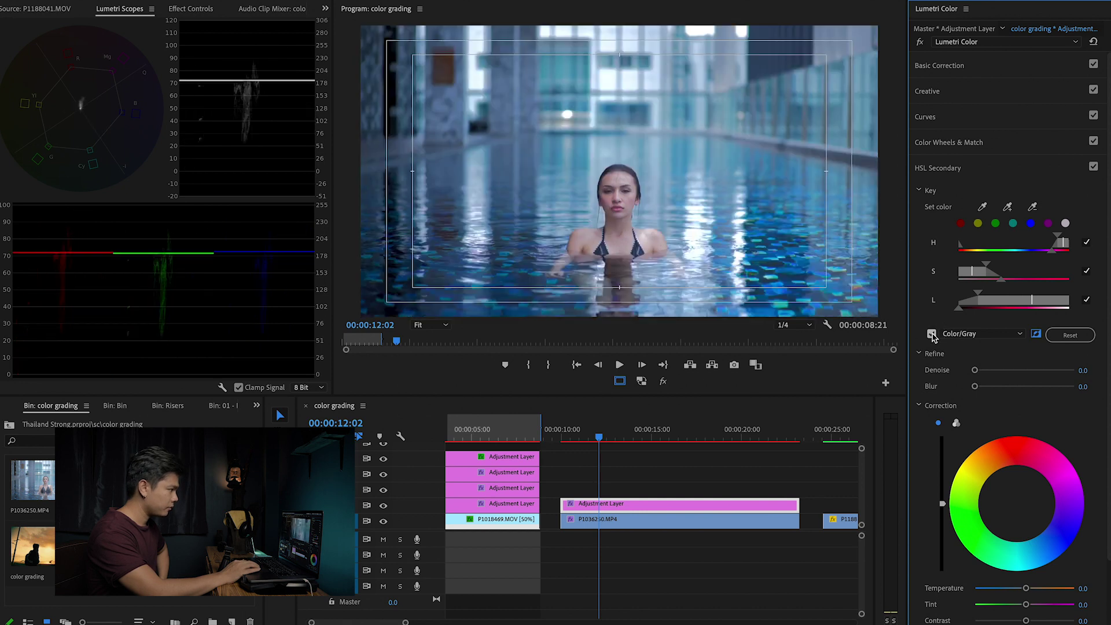
pyautogui.click(931, 334)
pyautogui.click(931, 334)
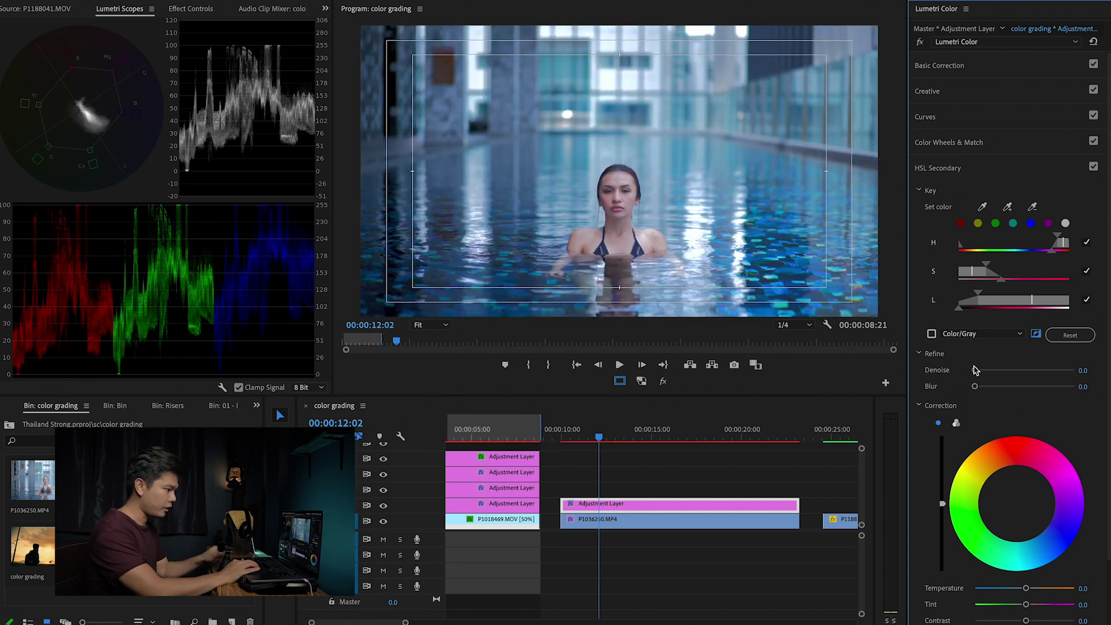
# Set the key's Denoise to 23.1 and Blur to 7.3, and invert the mask so everything except the skin is selected
pyautogui.moveTo(977, 370); pyautogui.dragTo(999, 389)
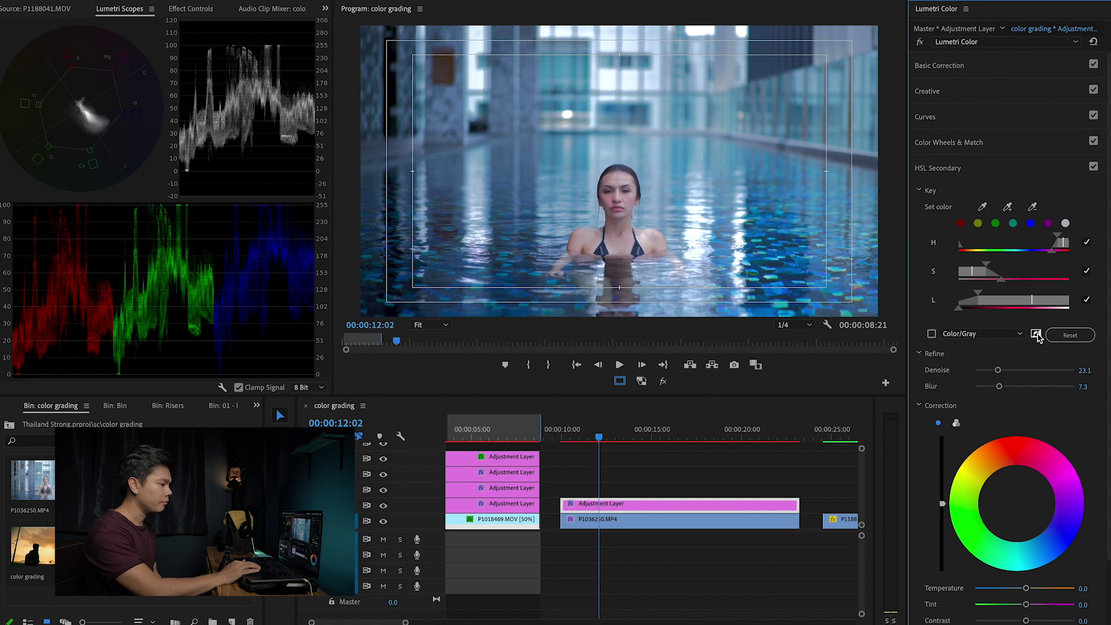
pyautogui.click(931, 334)
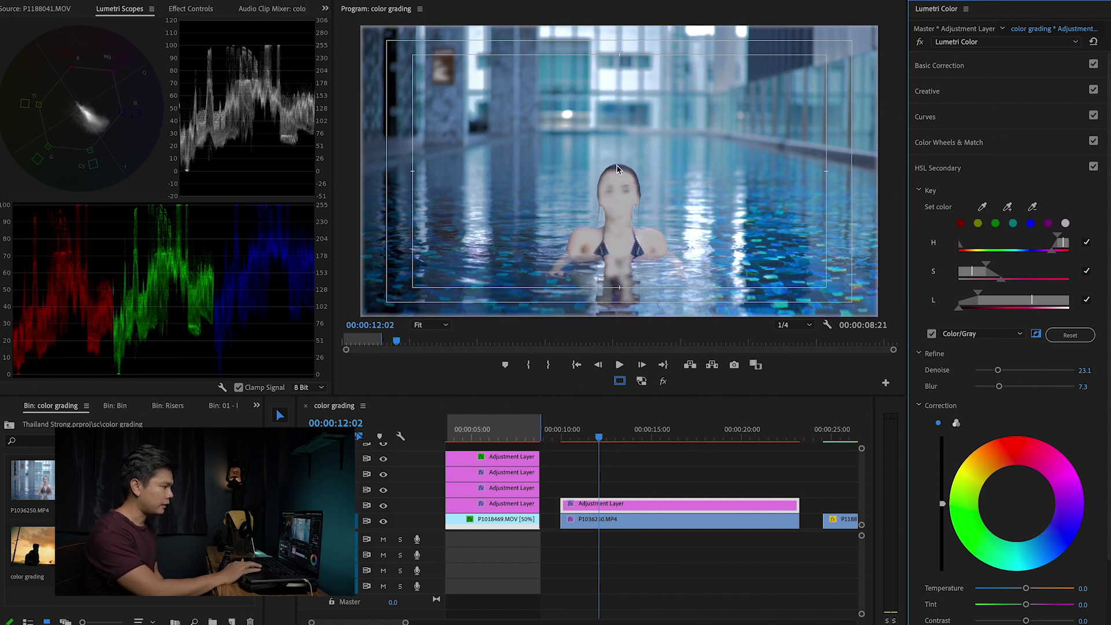
# Tint the area outside the skin with the three-way correction wheels, pushing Shadows toward teal-blue and Highlights toward orange
pyautogui.click(956, 423)
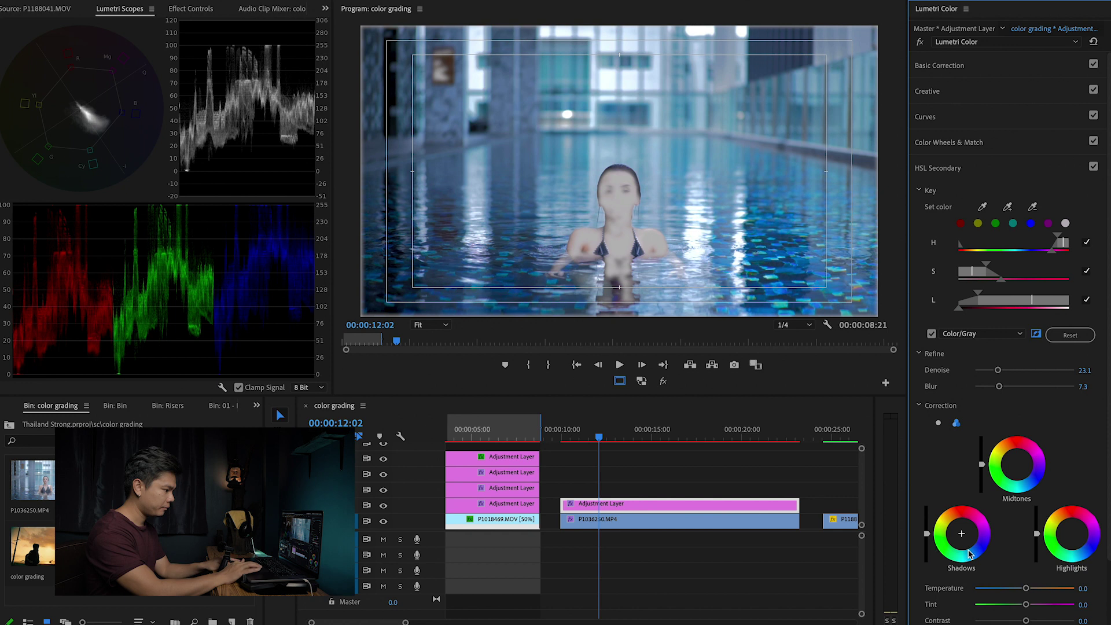
pyautogui.moveTo(961, 533); pyautogui.dragTo(967, 544)
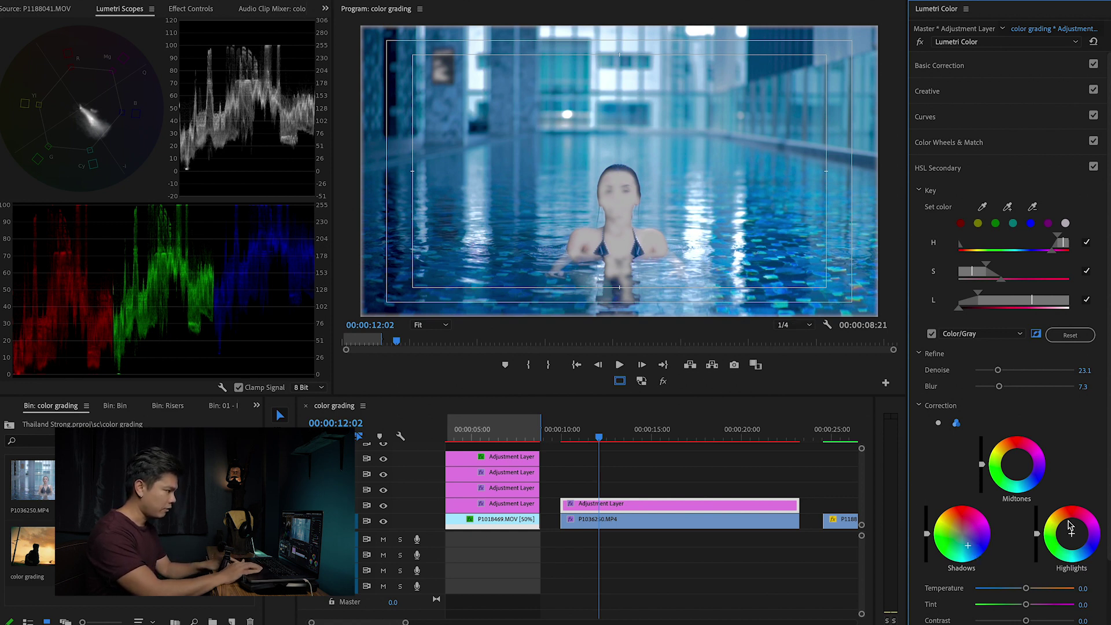
pyautogui.click(930, 334)
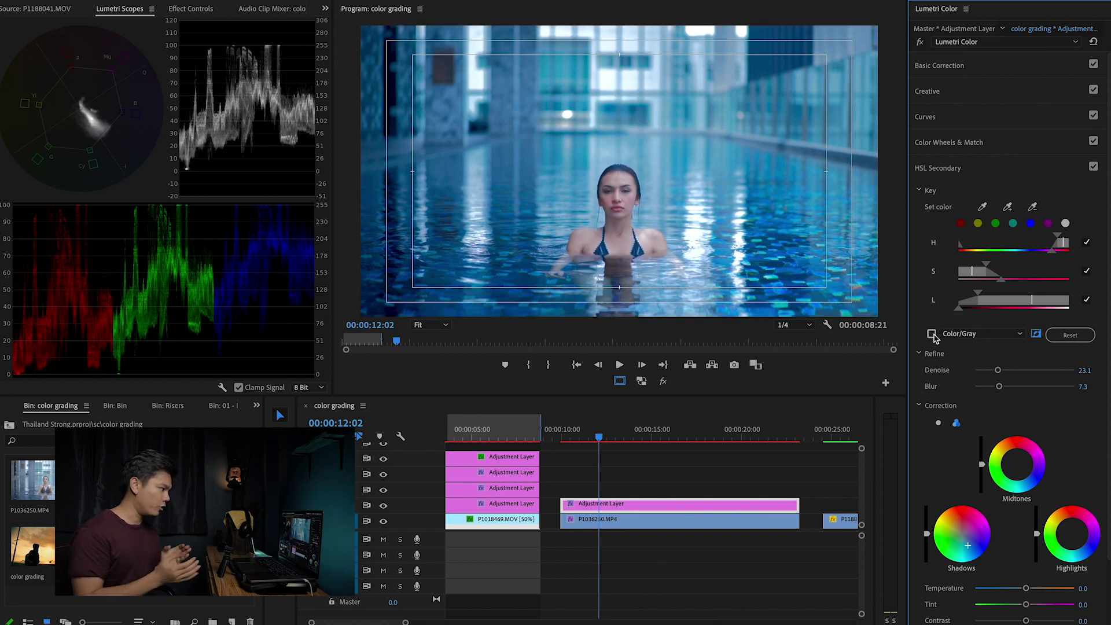
pyautogui.moveTo(1071, 533); pyautogui.dragTo(1068, 517)
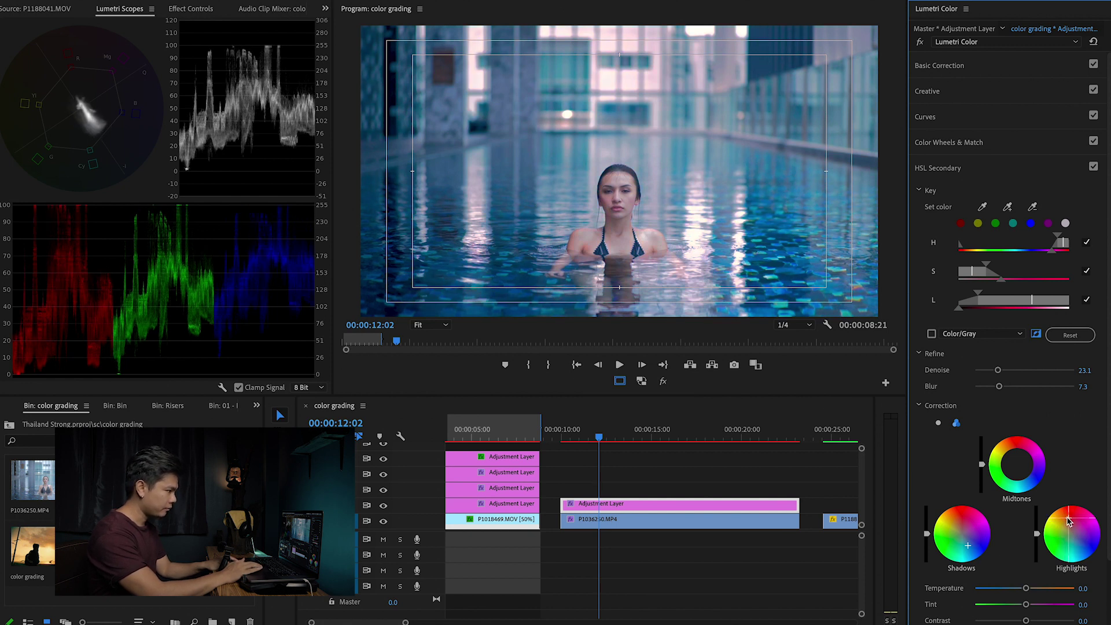
pyautogui.moveTo(1062, 522); pyautogui.dragTo(1062, 516)
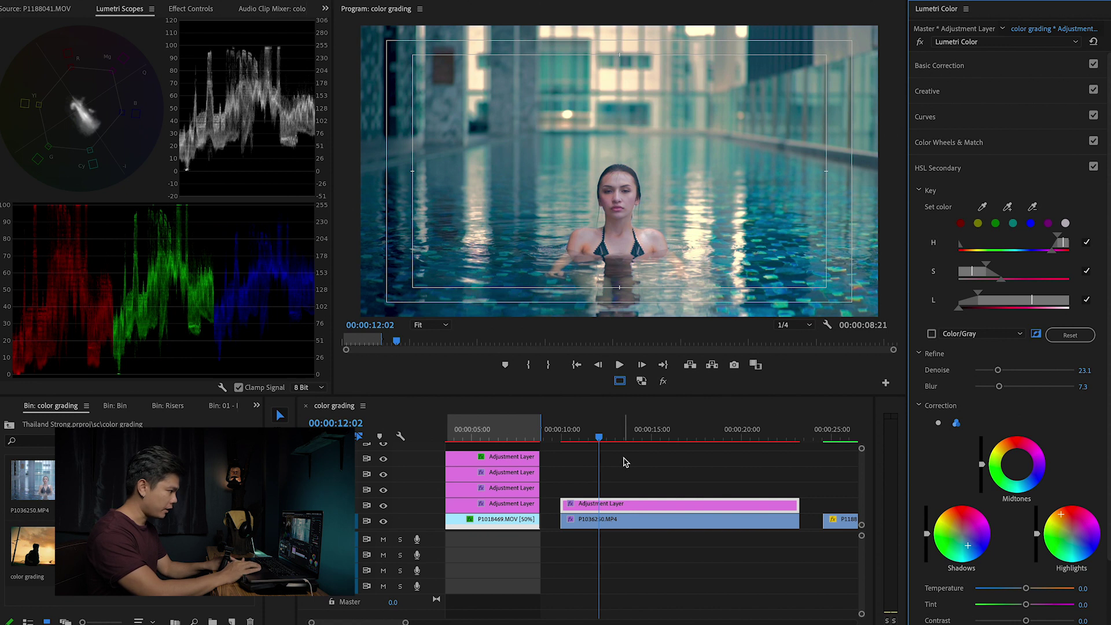
# Refine the key's hue range around the reds near the start of the pool clip, using the Color/Gray mask preview
pyautogui.moveTo(599, 438); pyautogui.dragTo(571, 438)
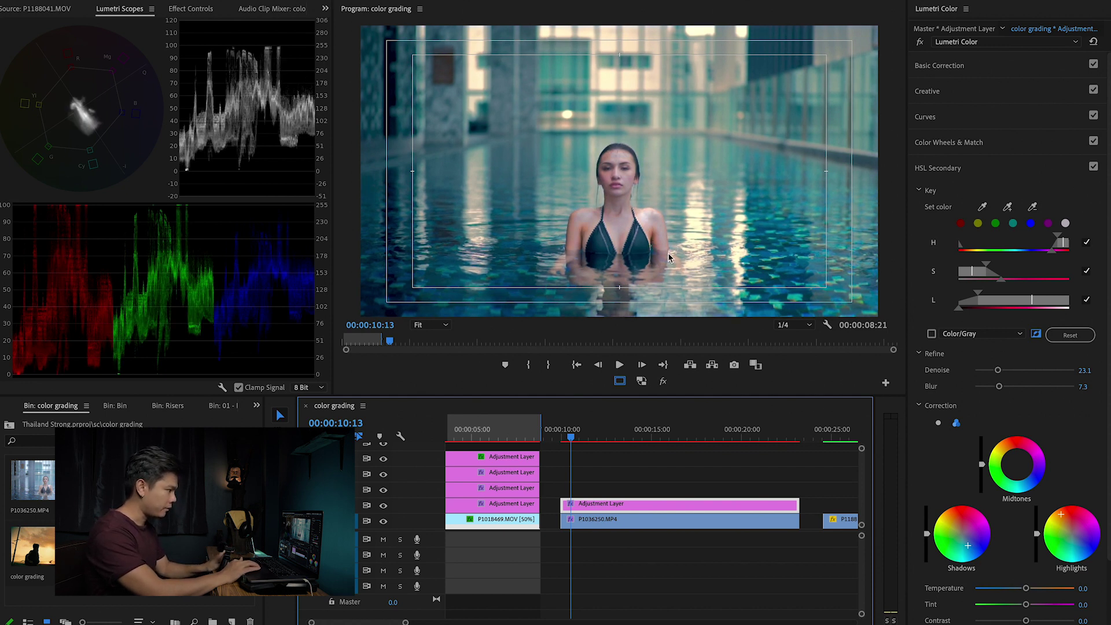
pyautogui.moveTo(619, 438); pyautogui.dragTo(570, 438)
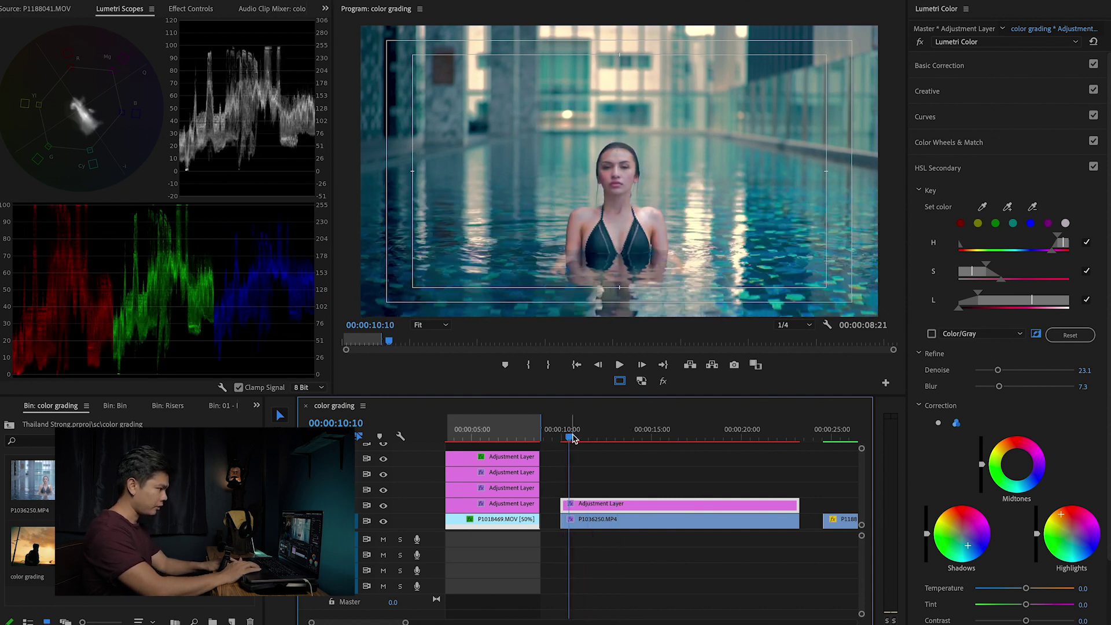
pyautogui.click(931, 334)
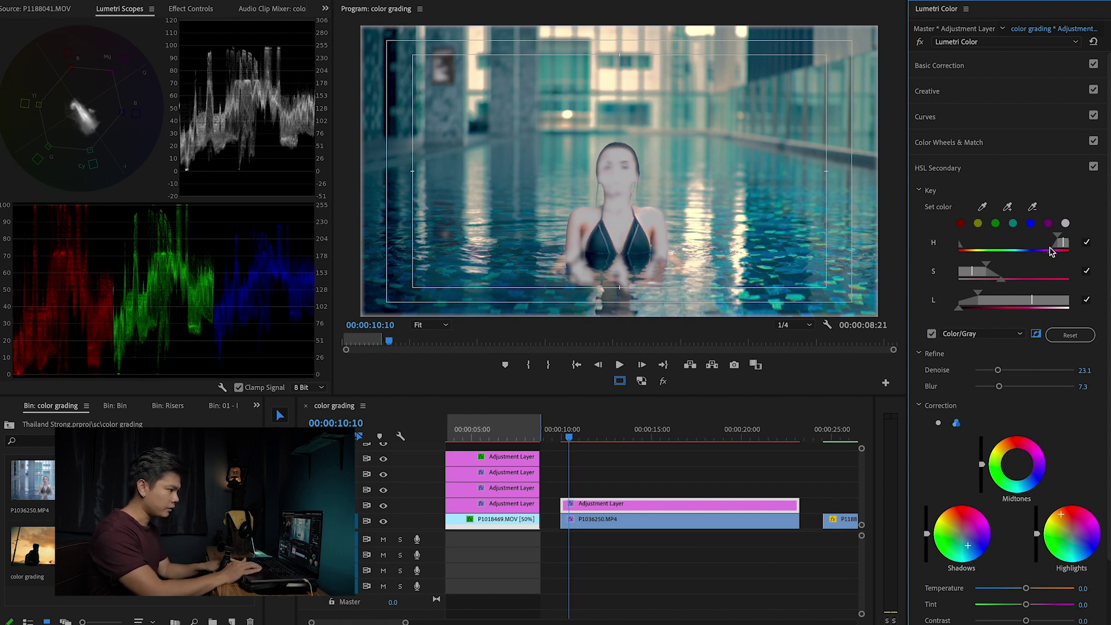
pyautogui.moveTo(1062, 243); pyautogui.dragTo(1069, 247)
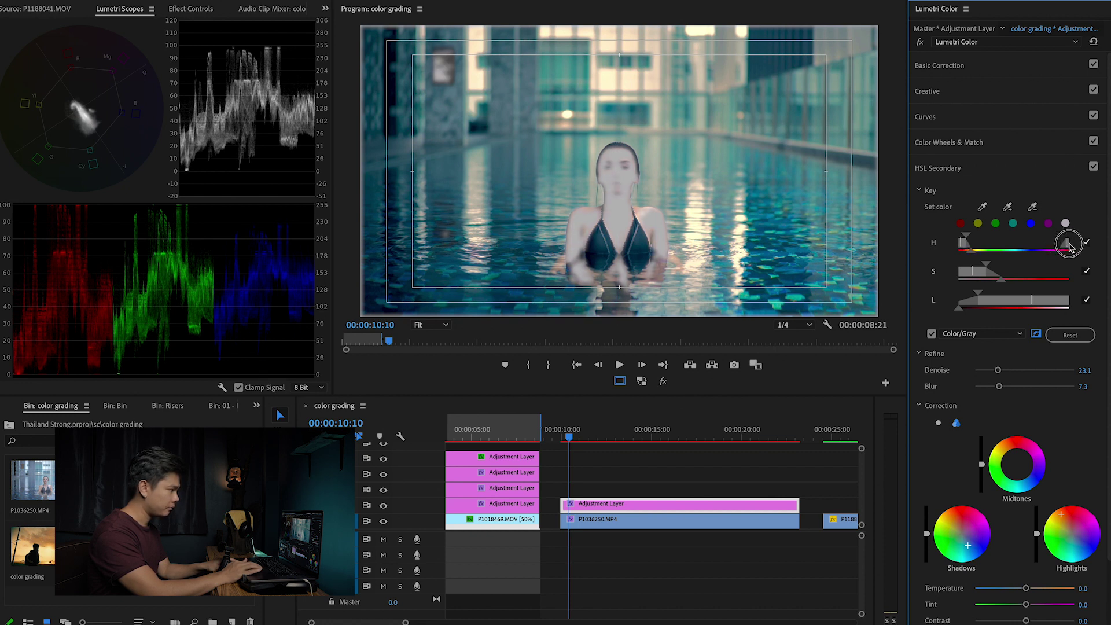
pyautogui.moveTo(1069, 247); pyautogui.dragTo(1069, 247)
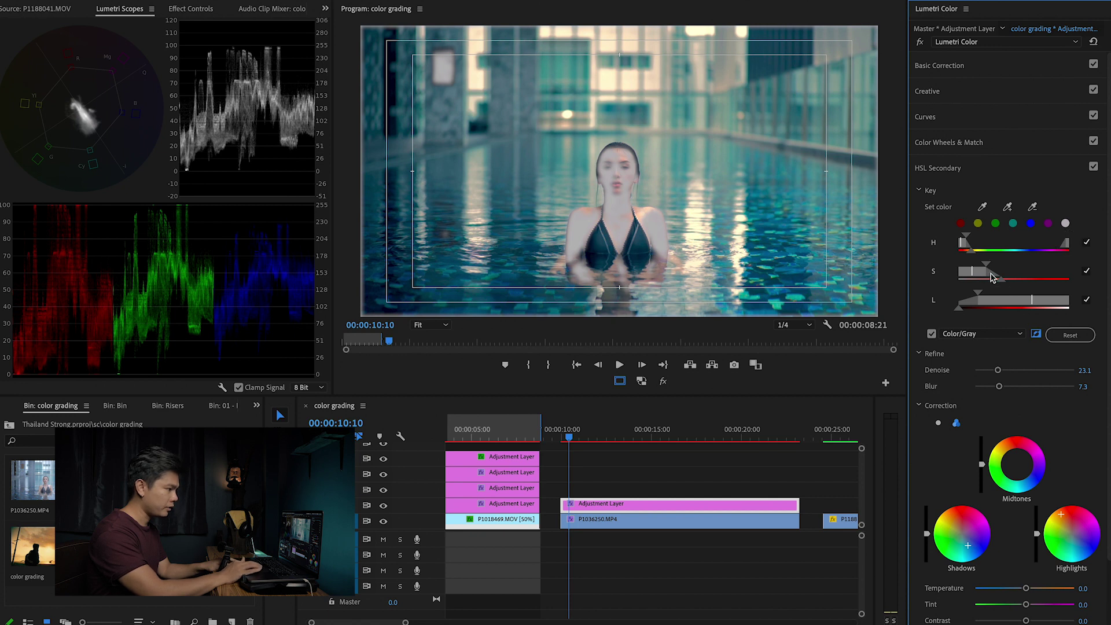
pyautogui.moveTo(982, 255); pyautogui.dragTo(982, 255)
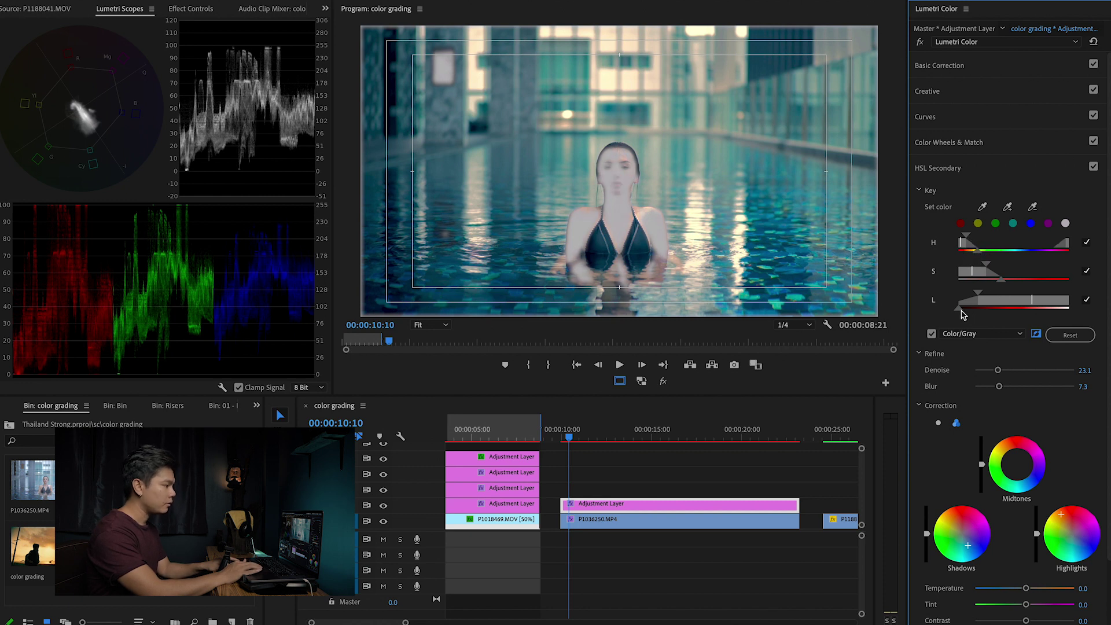
pyautogui.click(931, 334)
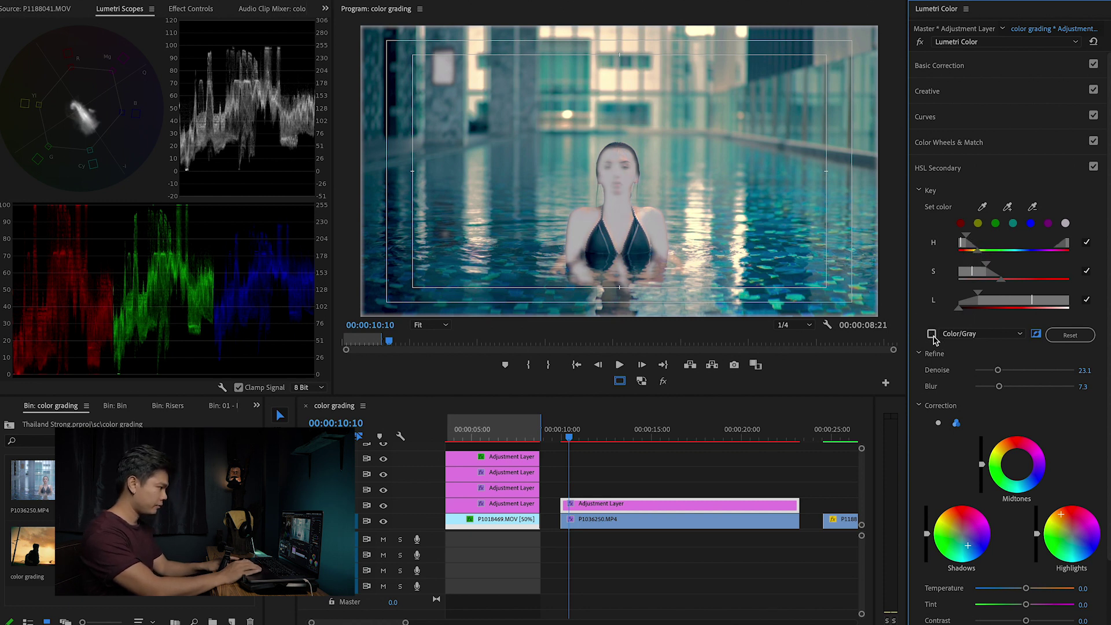
pyautogui.click(931, 333)
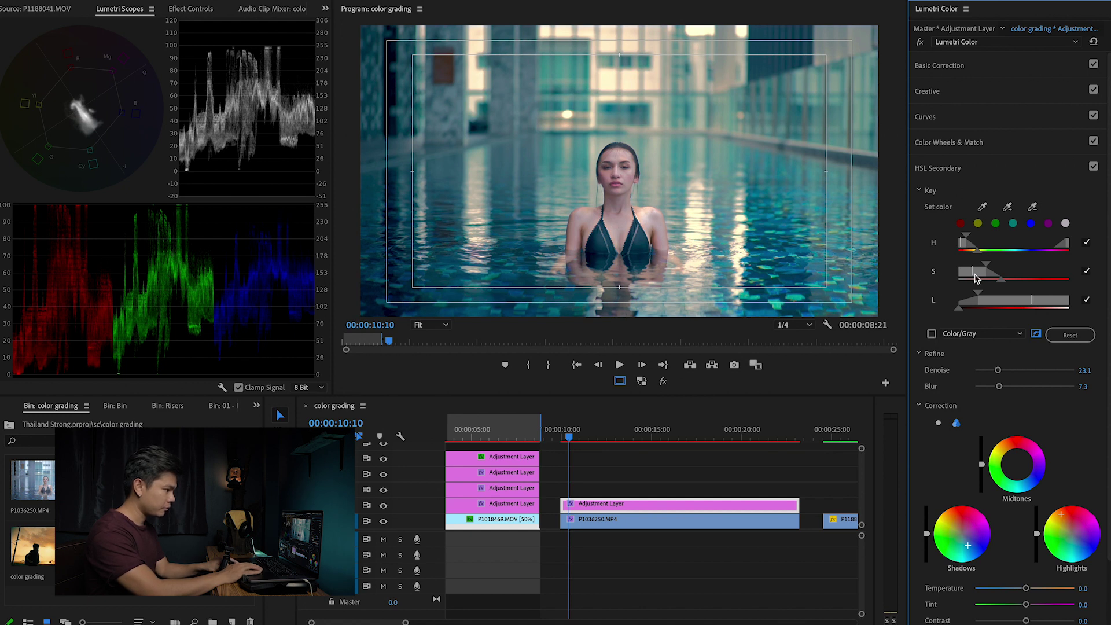
pyautogui.click(978, 255)
pyautogui.moveTo(965, 247)
pyautogui.mouseDown()
pyautogui.moveTo(952, 247)
pyautogui.moveTo(962, 247)
pyautogui.mouseUp()
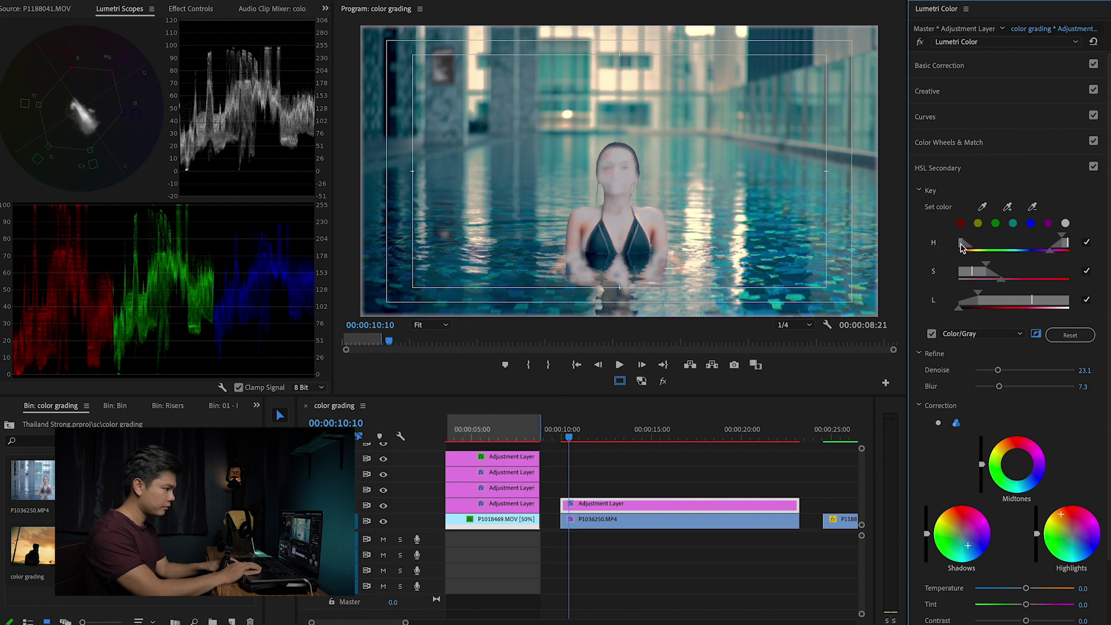
pyautogui.click(931, 334)
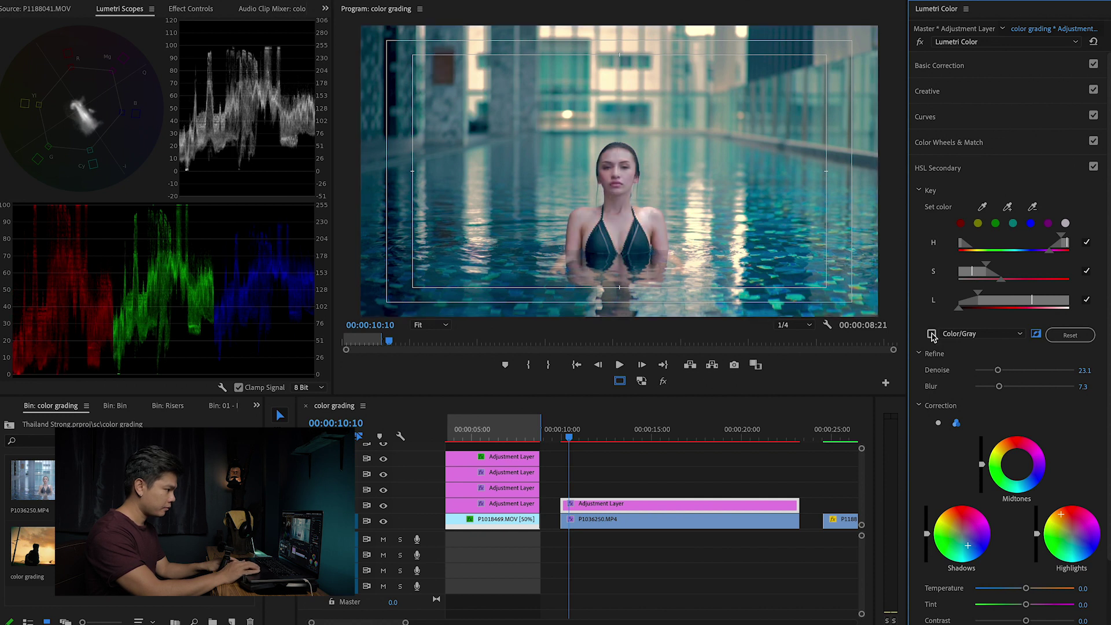
# Set the key's Denoise to 27.5 and Blur to 10.1, and turn the mask preview off
pyautogui.moveTo(1000, 373); pyautogui.dragTo(1008, 386)
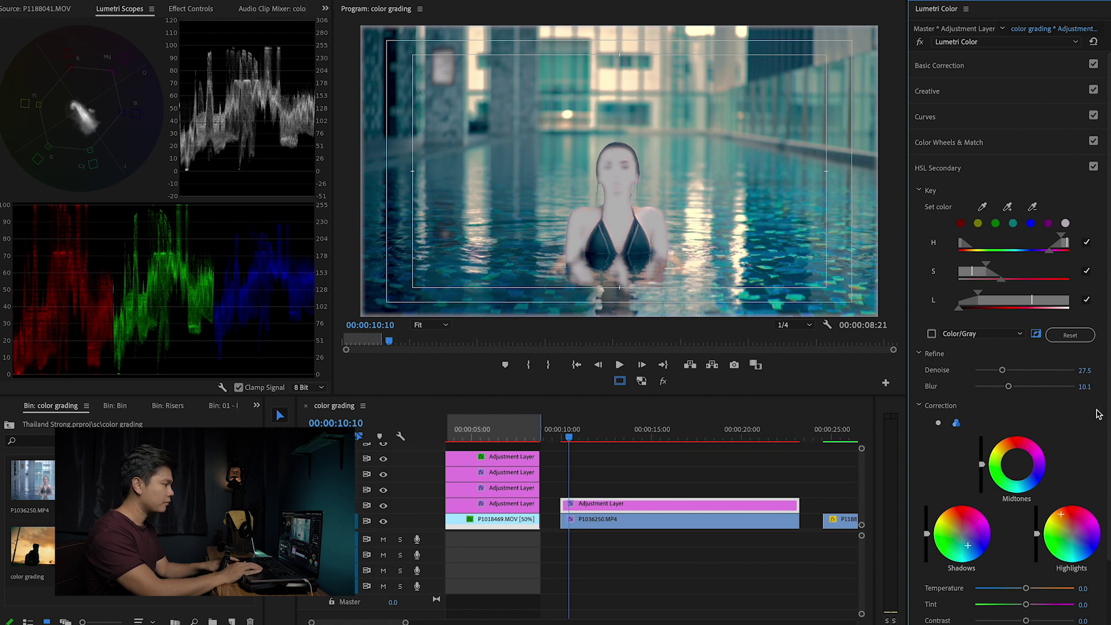
pyautogui.click(931, 334)
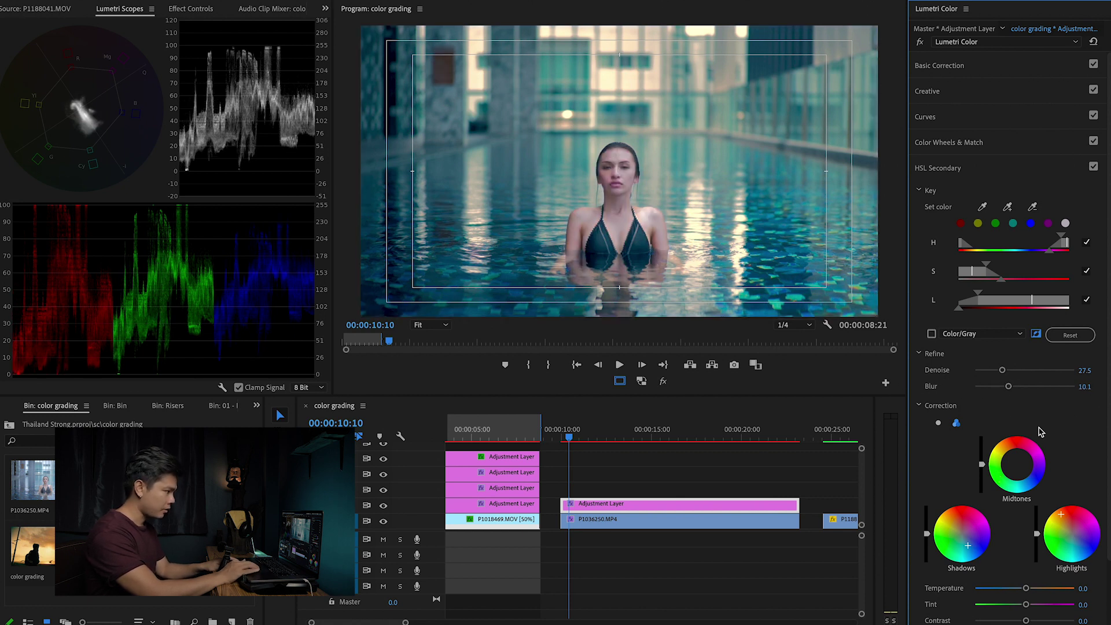
# Play back the start of the pool clip and compare the grade with the mask inverted and not inverted
pyautogui.moveTo(573, 434)
pyautogui.mouseDown()
pyautogui.moveTo(592, 434)
pyautogui.moveTo(566, 437)
pyautogui.mouseUp()
pyautogui.press('space')
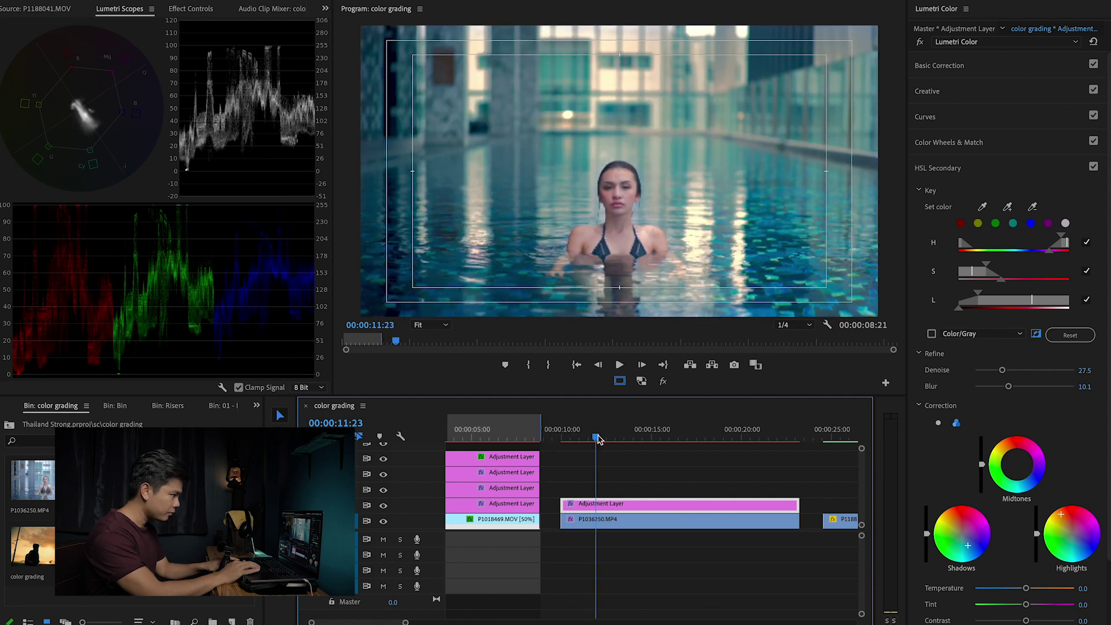
pyautogui.press('space')
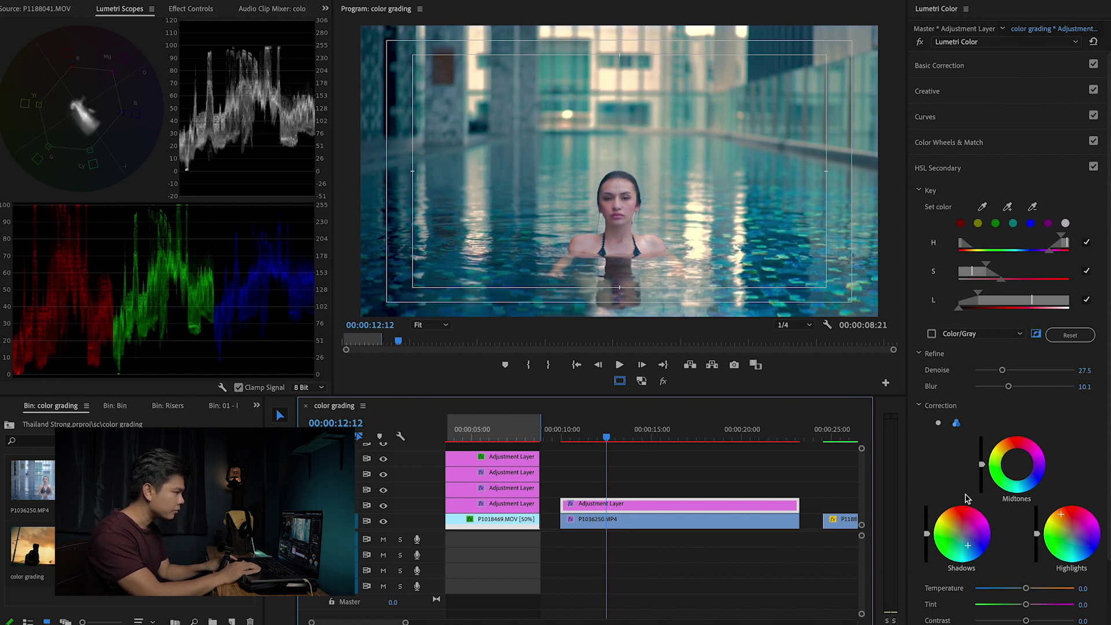
pyautogui.click(1035, 336)
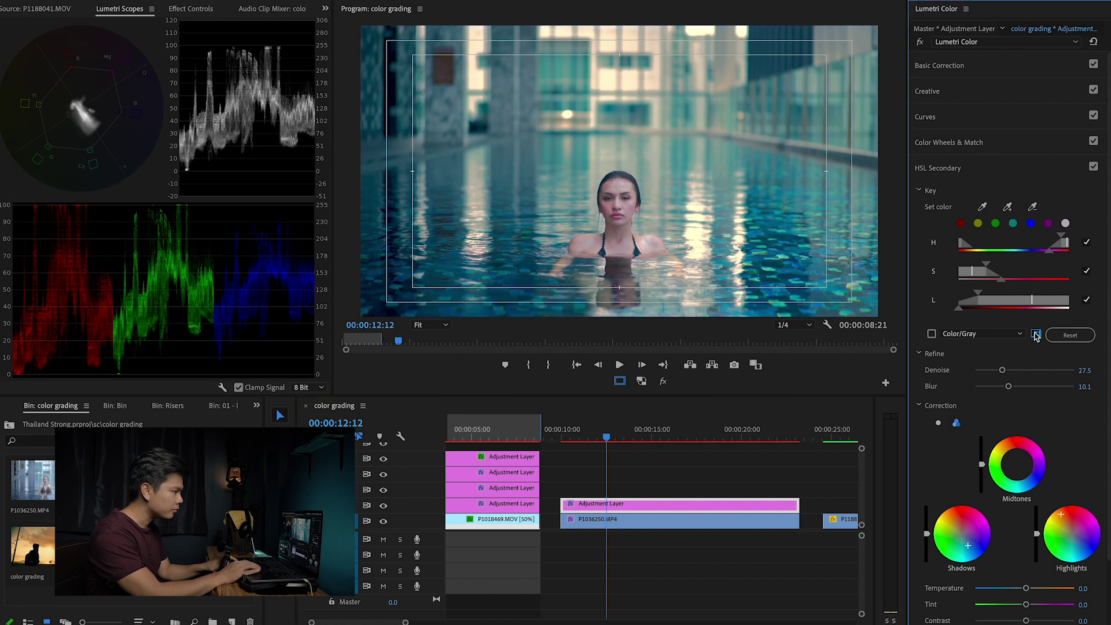
pyautogui.click(1035, 336)
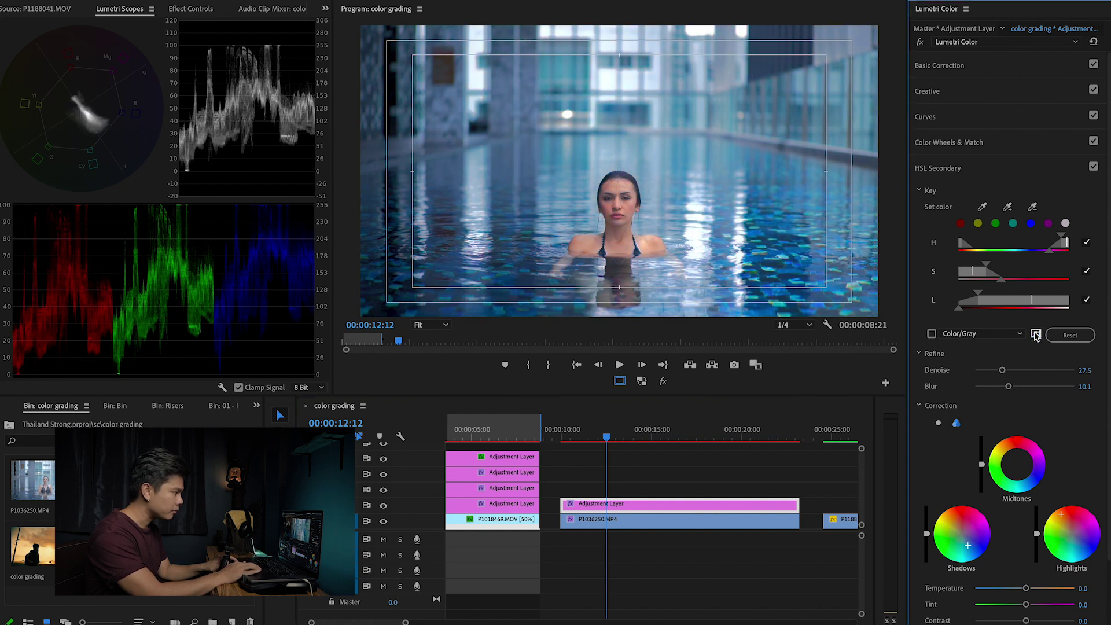
pyautogui.click(1036, 335)
pyautogui.moveTo(602, 440); pyautogui.dragTo(565, 439)
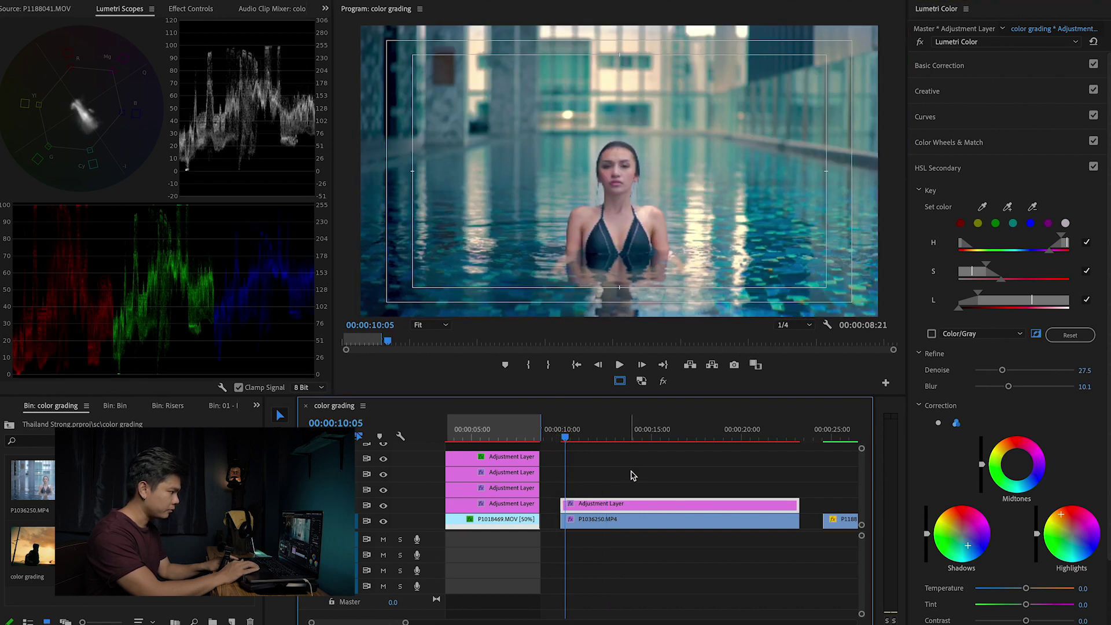
# Key the woman's forehead skin in HSL Secondary on clip P1036250.MP4, widening the key's saturation and luminance ranges
pyautogui.click(723, 520)
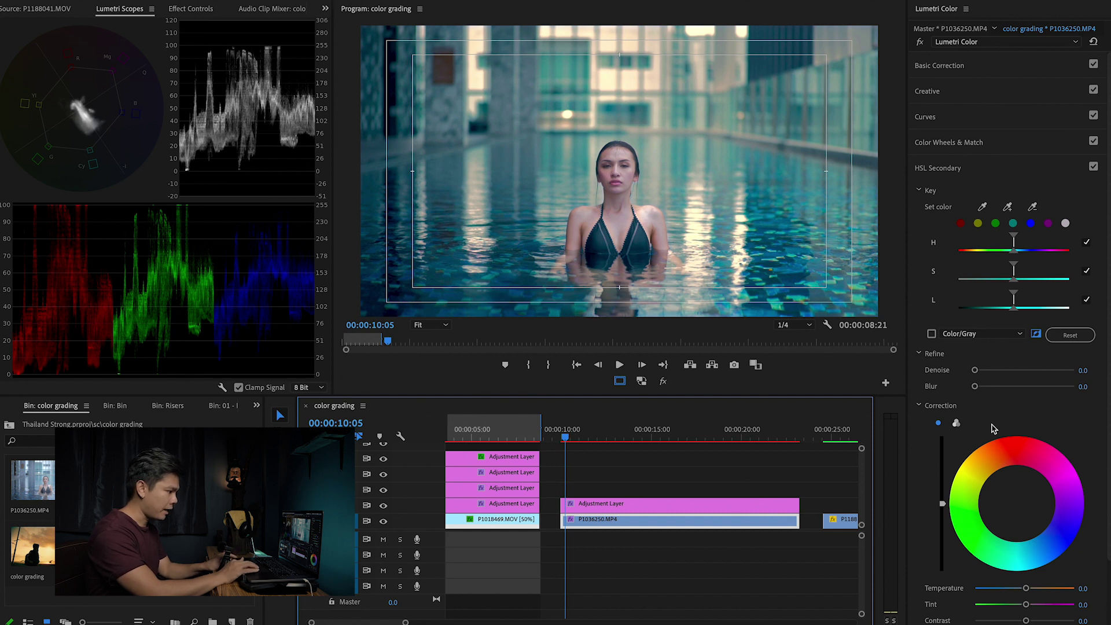
pyautogui.click(1010, 205)
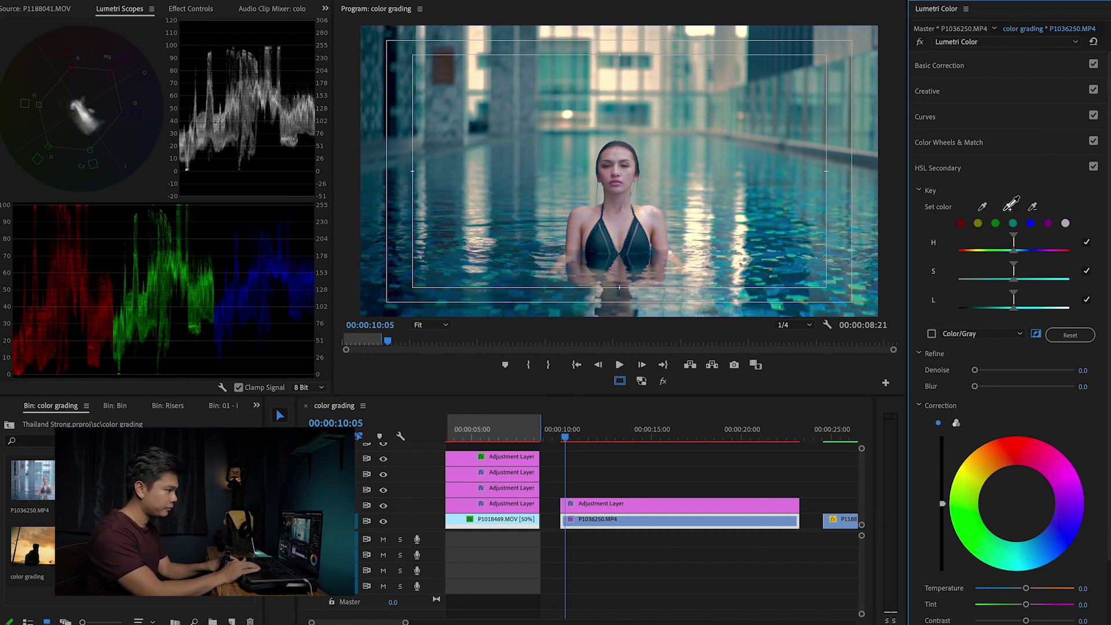
pyautogui.click(628, 174)
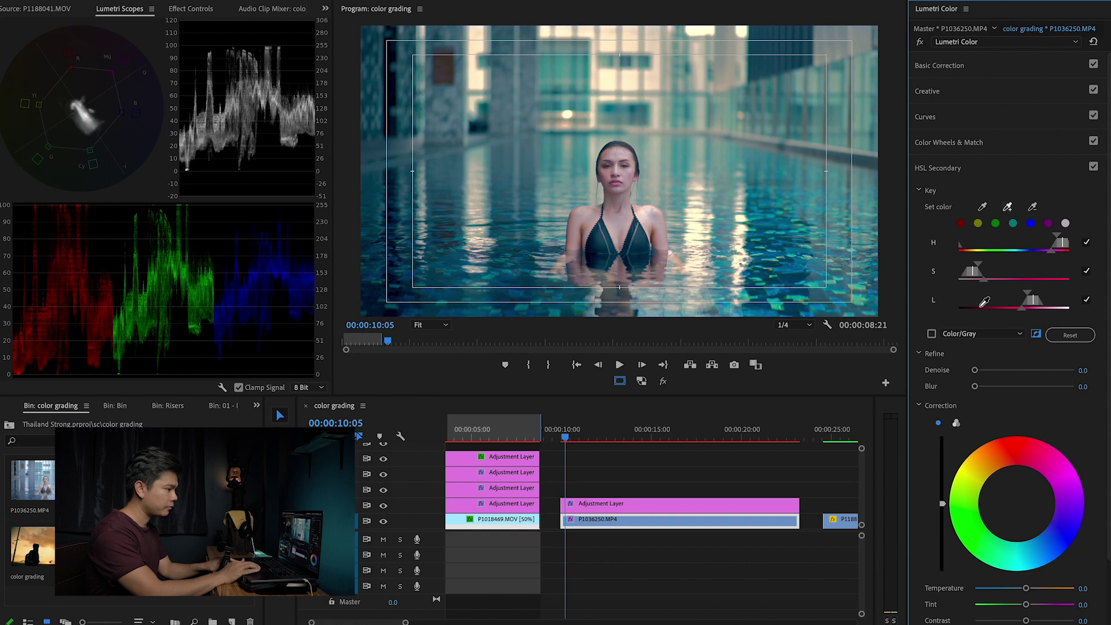
pyautogui.click(981, 261)
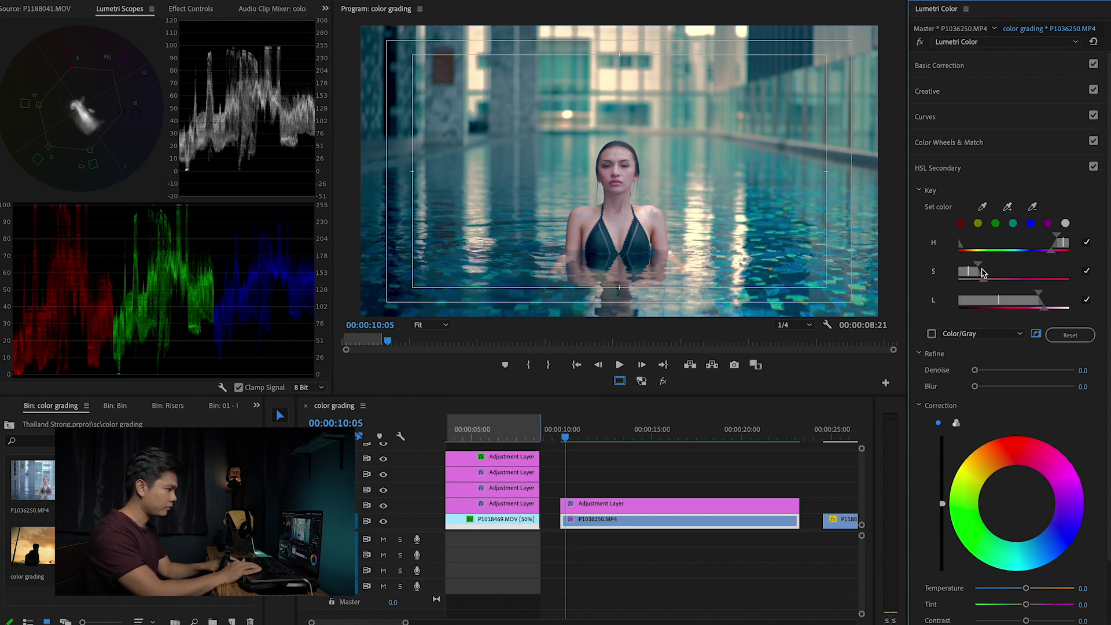
pyautogui.hotkey('ctrl', 'z')
pyautogui.click(977, 267)
pyautogui.moveTo(978, 267); pyautogui.dragTo(984, 301)
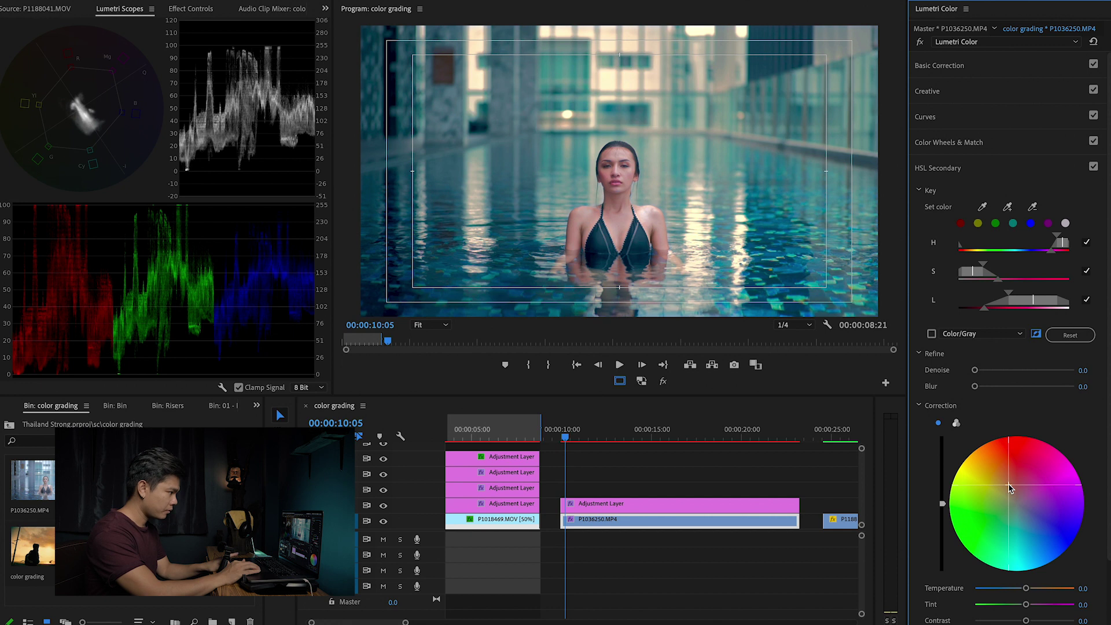
# Push the keyed skin's correction slightly toward orange, and widen the key's hue, saturation and luminance ranges using the mask preview
pyautogui.moveTo(1011, 486); pyautogui.dragTo(1003, 488)
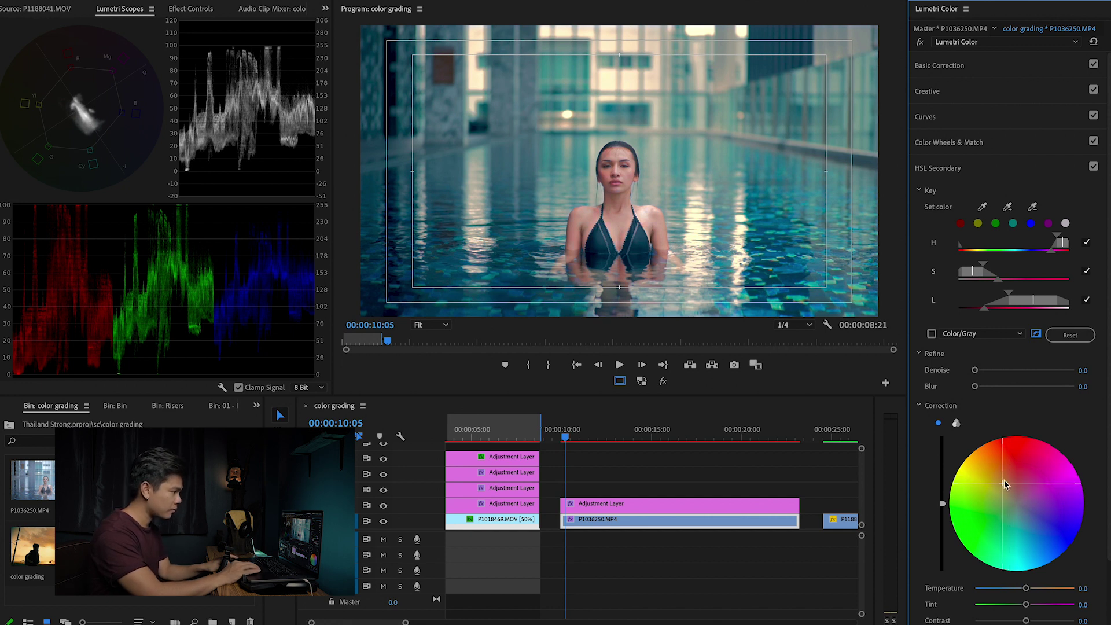
pyautogui.click(931, 334)
pyautogui.moveTo(1010, 297); pyautogui.dragTo(1048, 246)
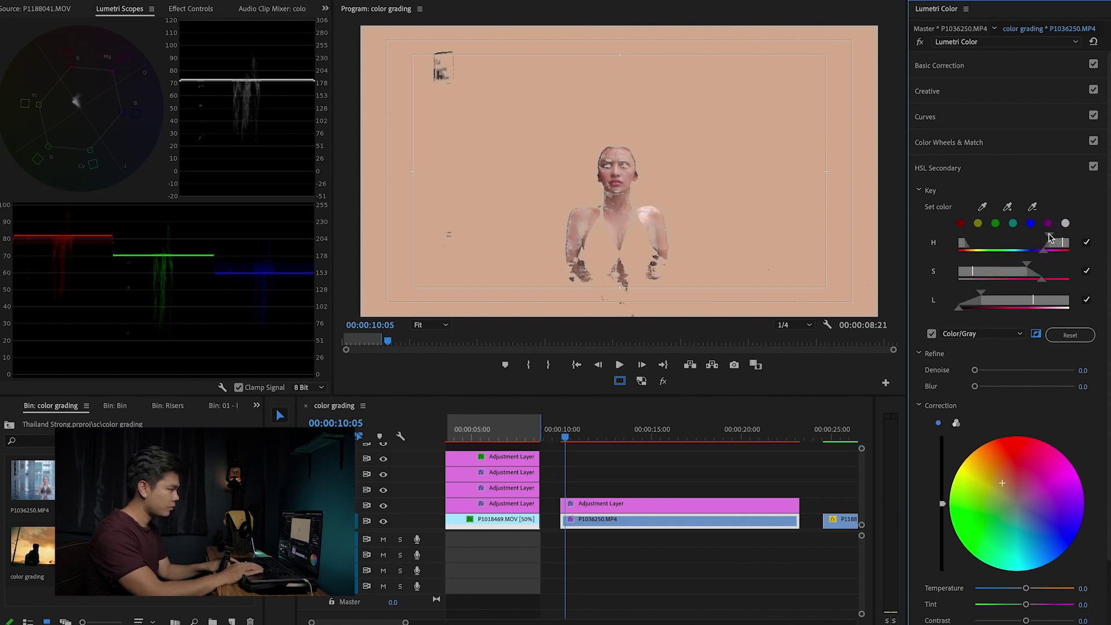
# Set the skin key's Denoise to 23.8 and Blur to 8.3, and turn the mask preview off
pyautogui.moveTo(974, 370); pyautogui.dragTo(1002, 389)
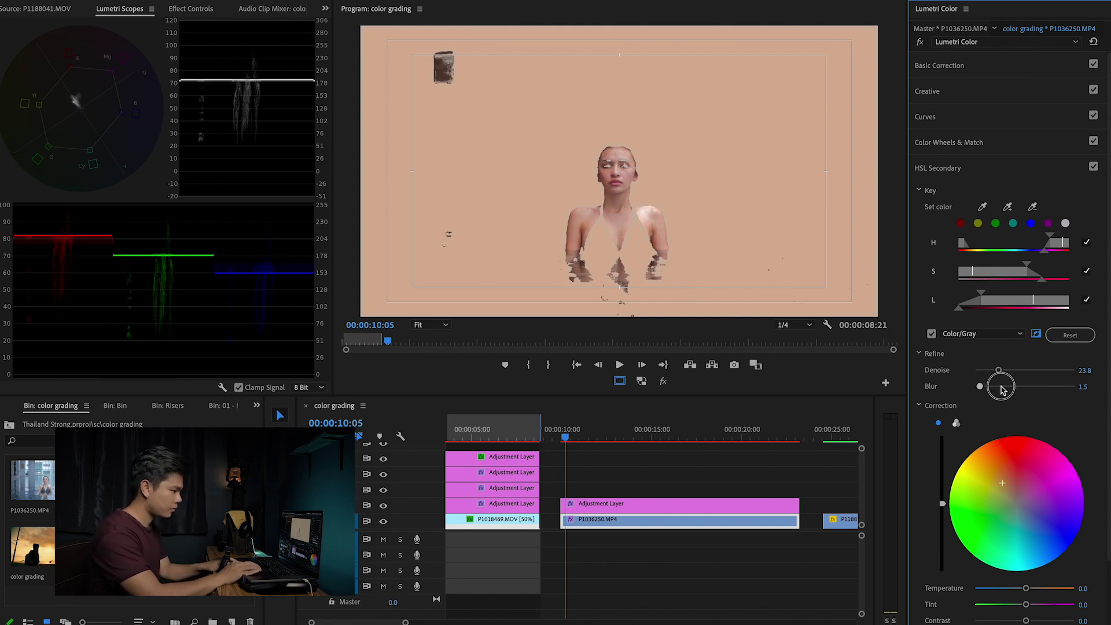
pyautogui.click(933, 333)
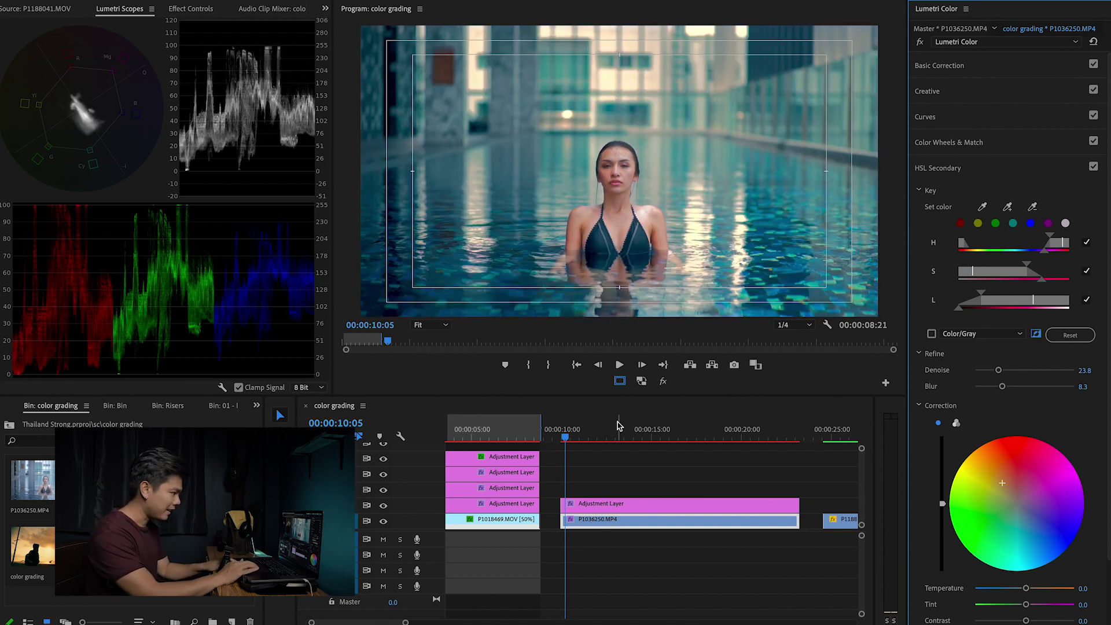
pyautogui.click(569, 438)
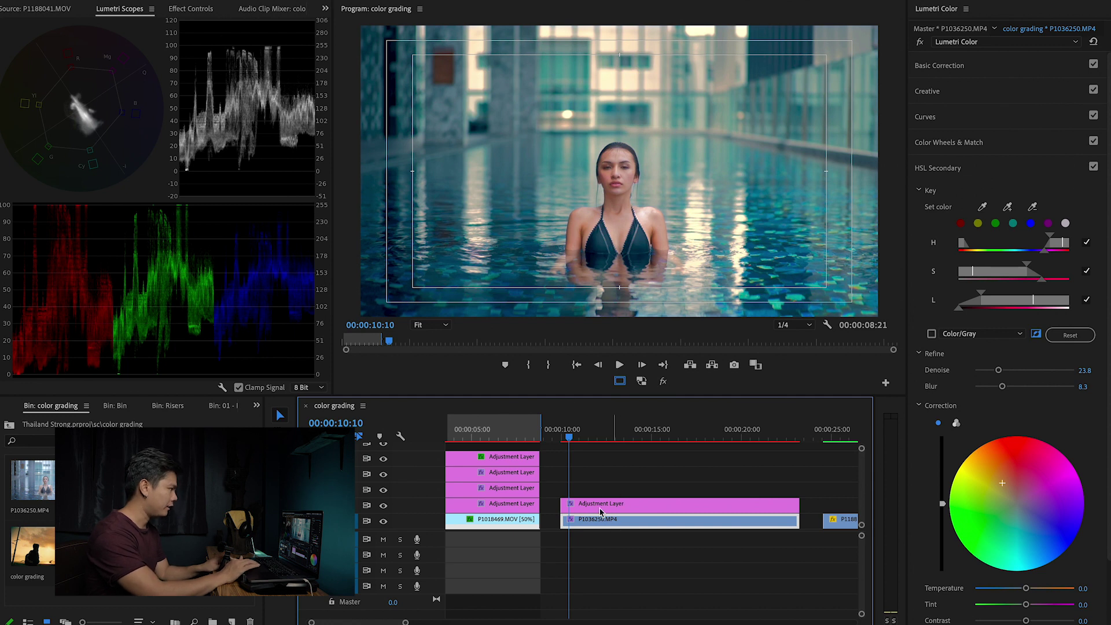
# Try a small freehand opacity mask over the woman's cheek on clip P1036250.MP4
pyautogui.click(200, 13)
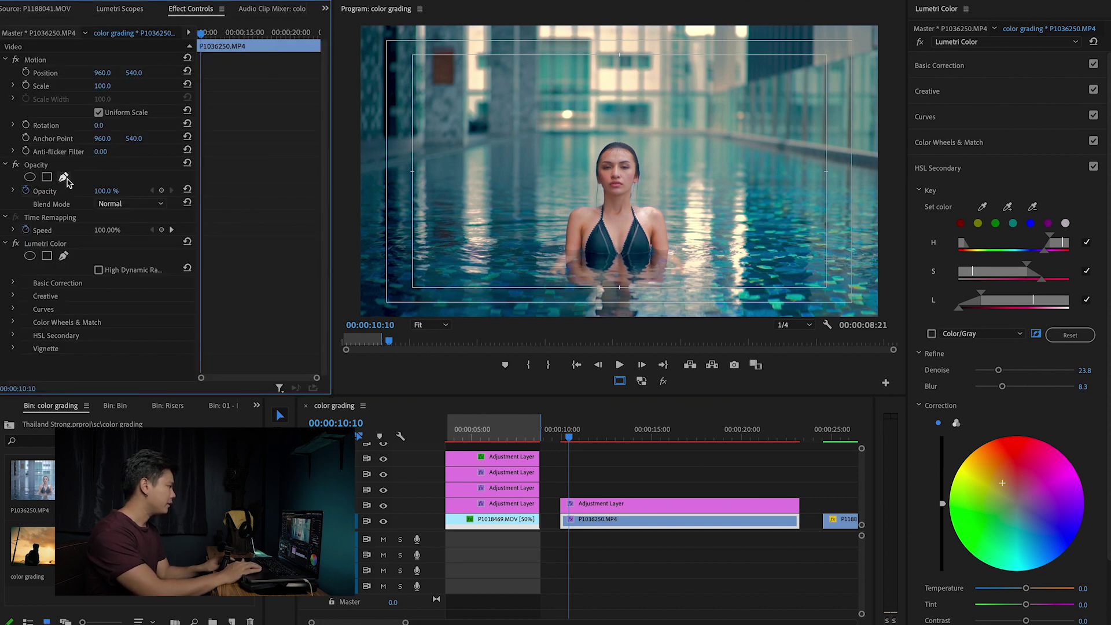
pyautogui.click(656, 180)
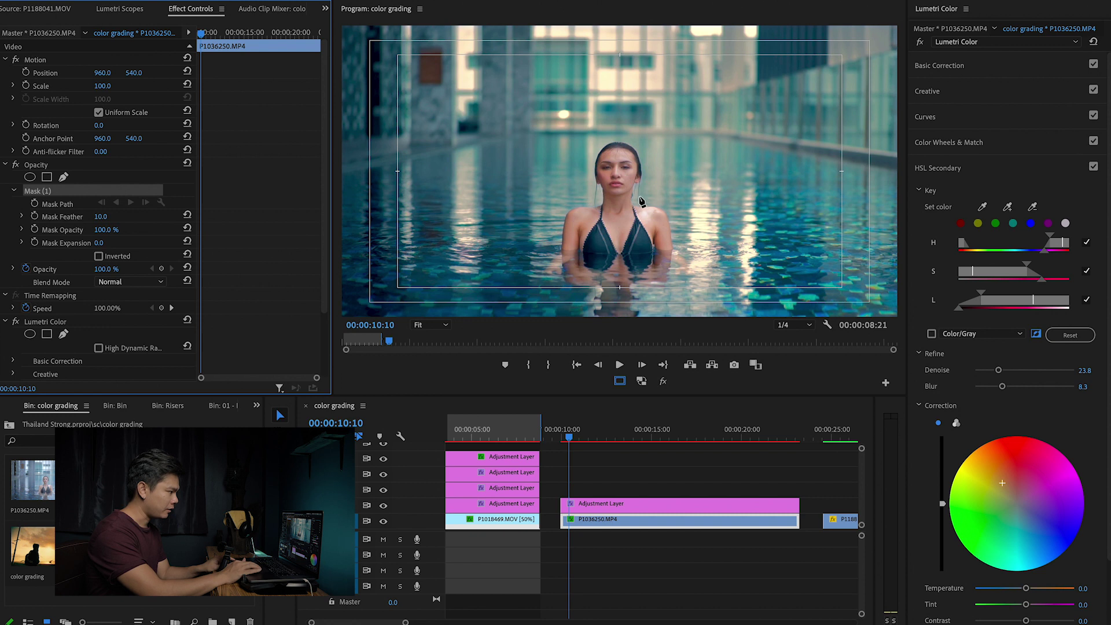
pyautogui.click(627, 173)
pyautogui.click(646, 181)
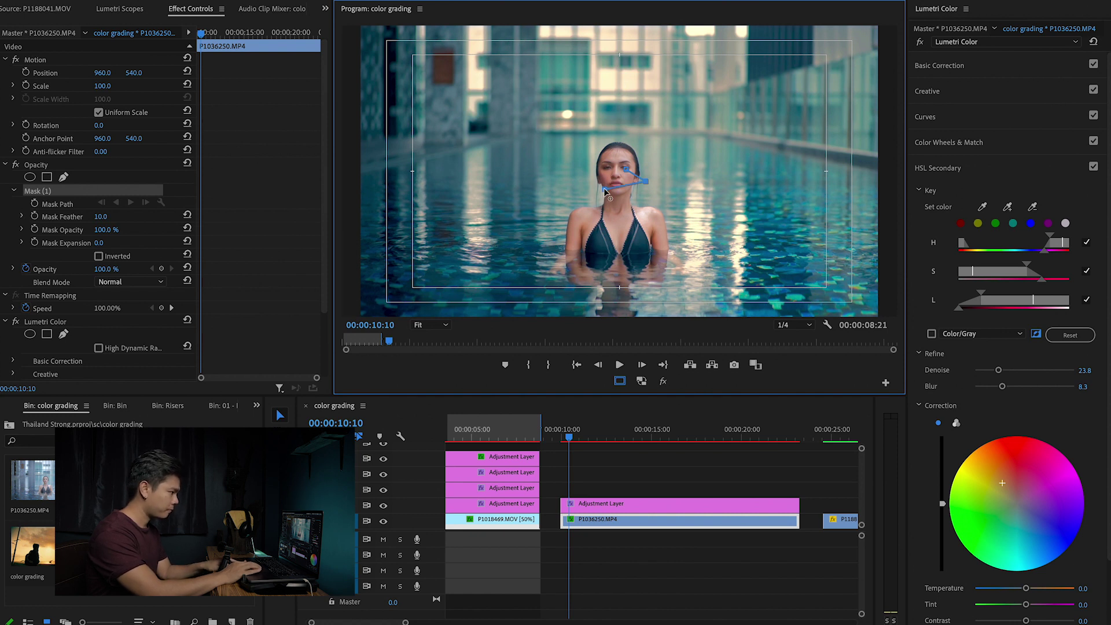
pyautogui.click(623, 182)
pyautogui.moveTo(645, 181); pyautogui.dragTo(631, 177)
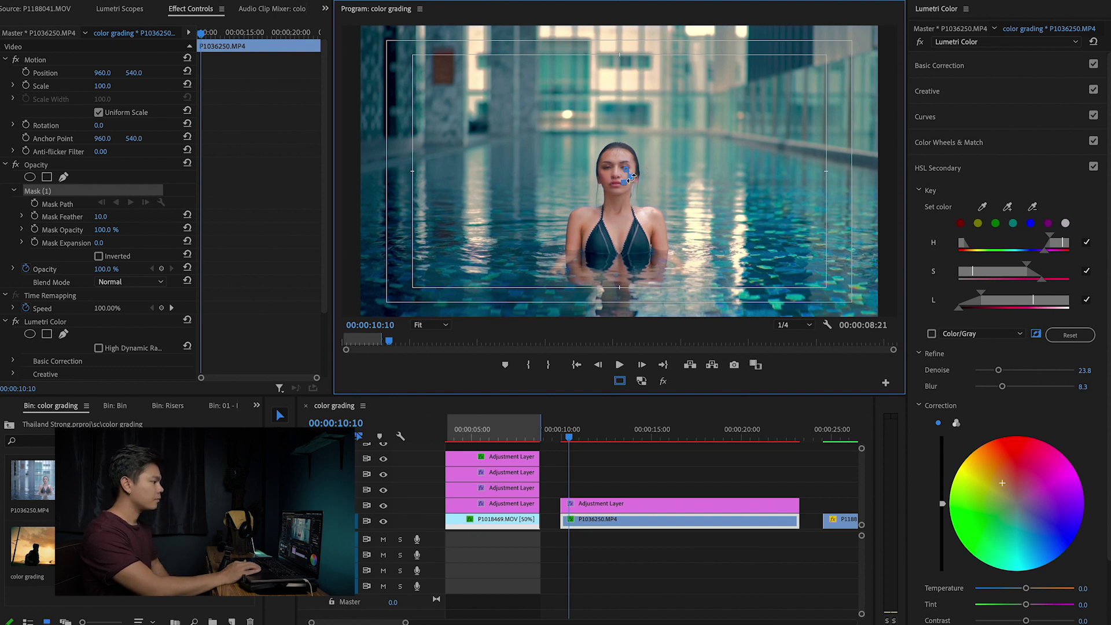
pyautogui.click(627, 170)
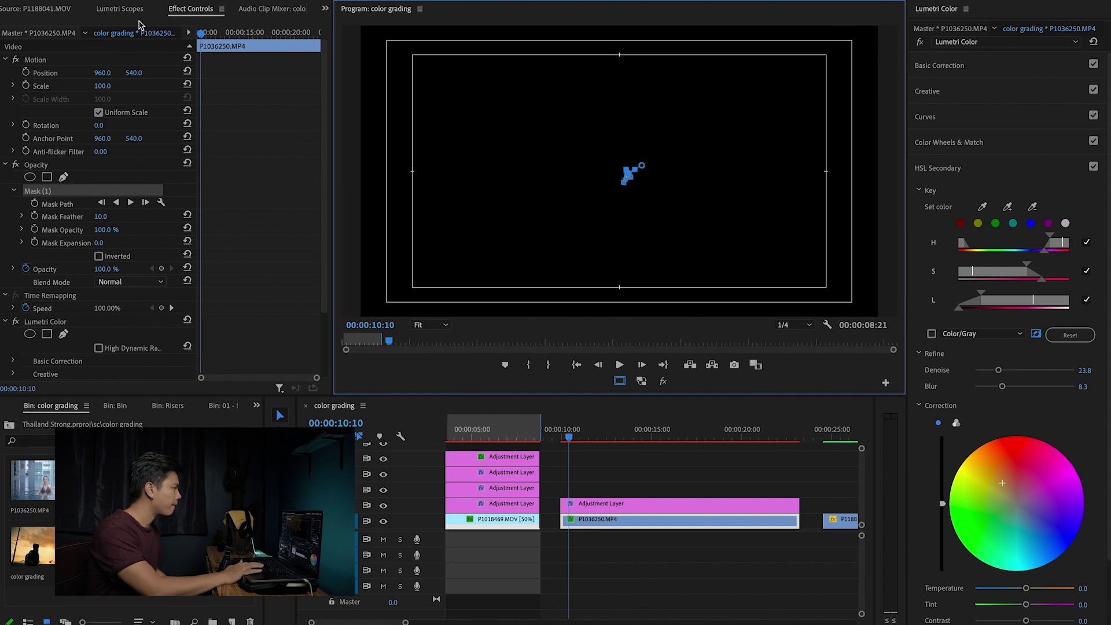
# Delete the opacity mask from clip P1036250.MP4
pyautogui.click(120, 9)
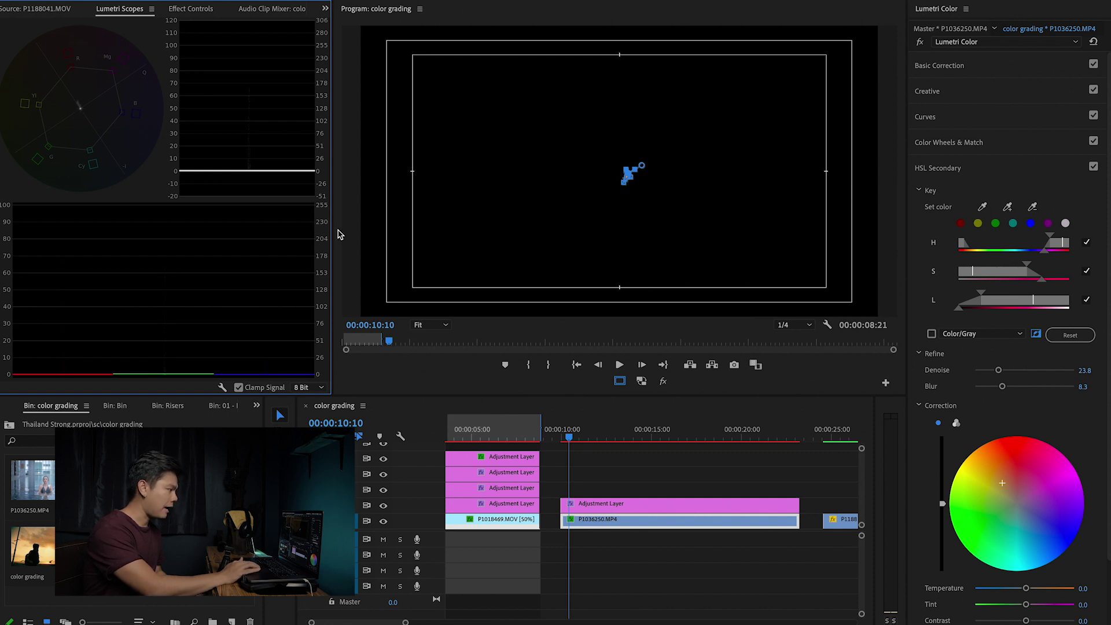
pyautogui.click(599, 519)
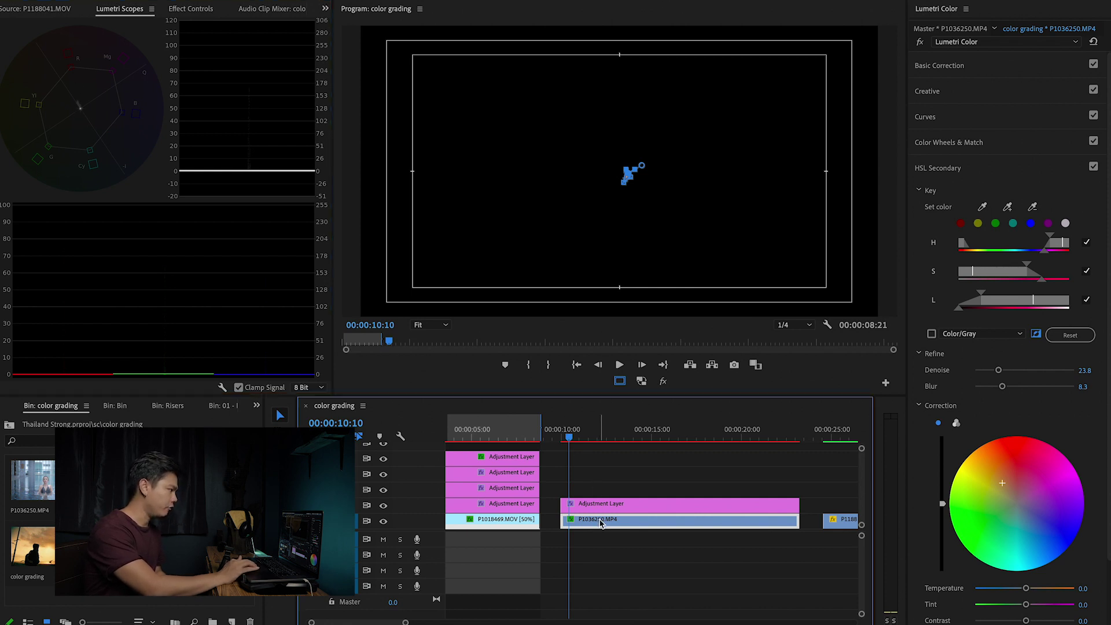
pyautogui.click(193, 10)
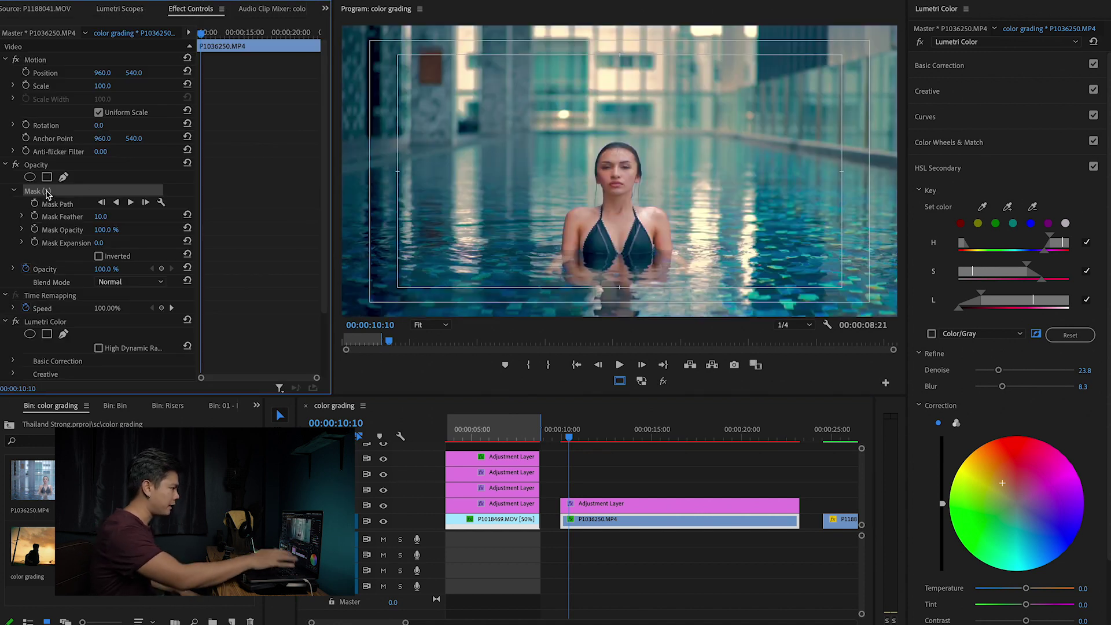
pyautogui.press('Delete')
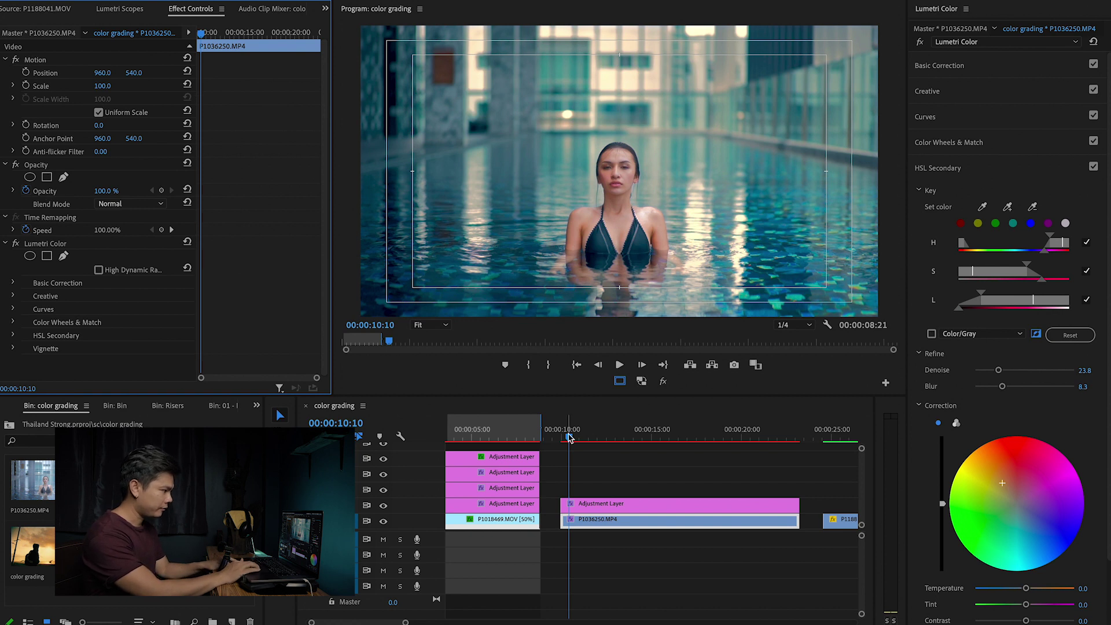
# Play back the graded pool clip from near its start to check the skin tones in motion
pyautogui.click(584, 434)
pyautogui.press('space')
pyautogui.moveTo(585, 441); pyautogui.dragTo(570, 442)
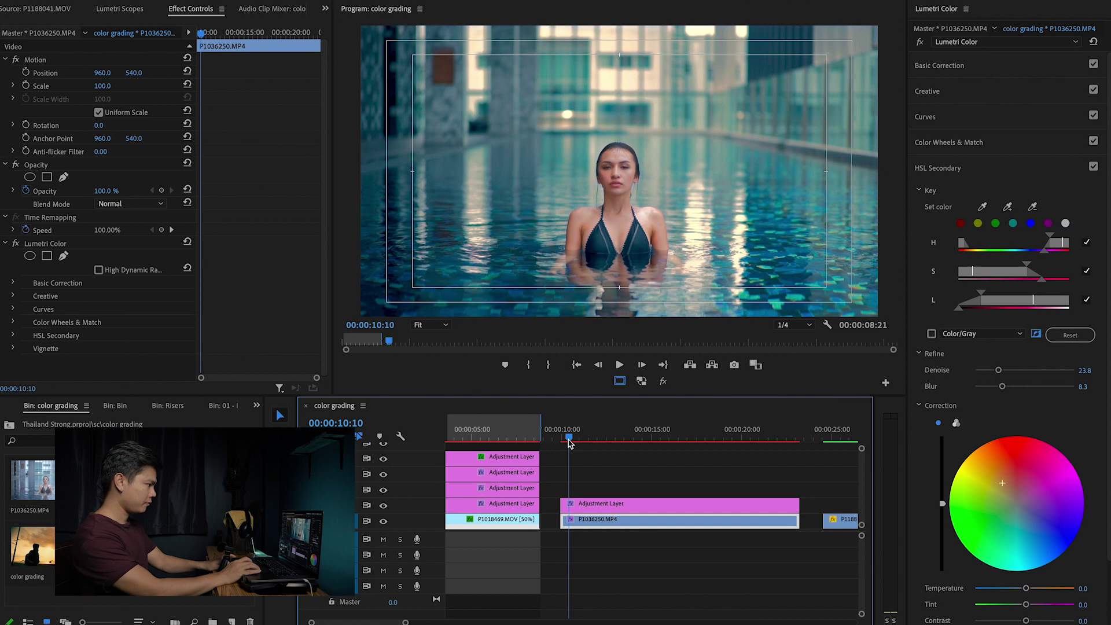
pyautogui.click(569, 443)
pyautogui.press('space')
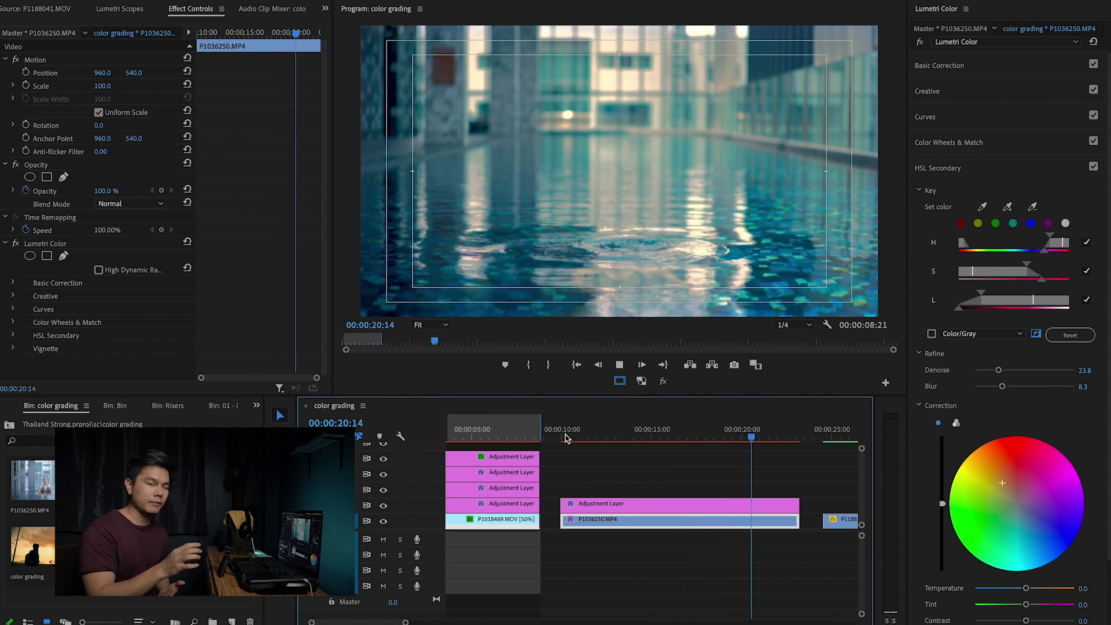
pyautogui.click(566, 438)
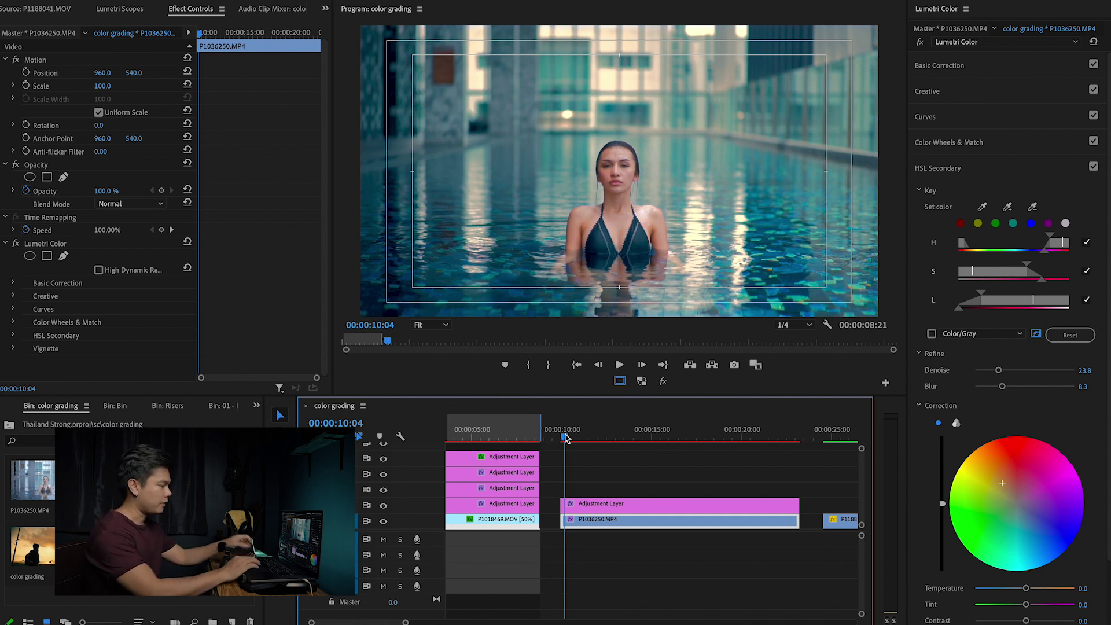
# Move on to the grass clip P1188041.MOV and park the playhead at 00:00:27:09
pyautogui.click(627, 438)
pyautogui.press('-')
pyautogui.click(683, 438)
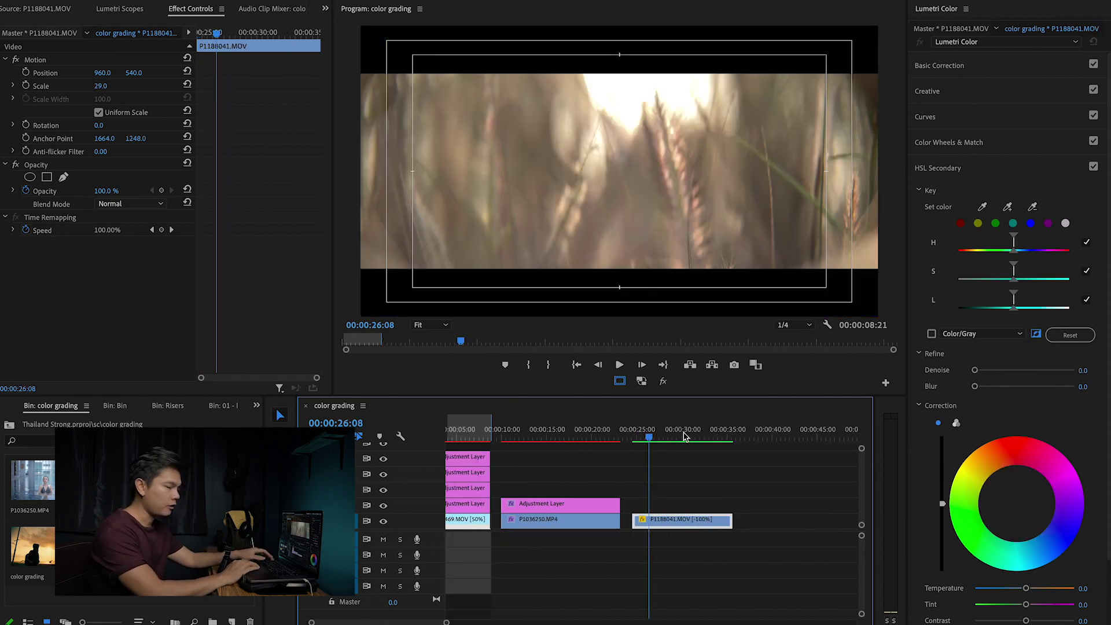
pyautogui.press('\\')
pyautogui.press('\\')
pyautogui.press('\\')
pyautogui.press('\\')
pyautogui.press('\\')
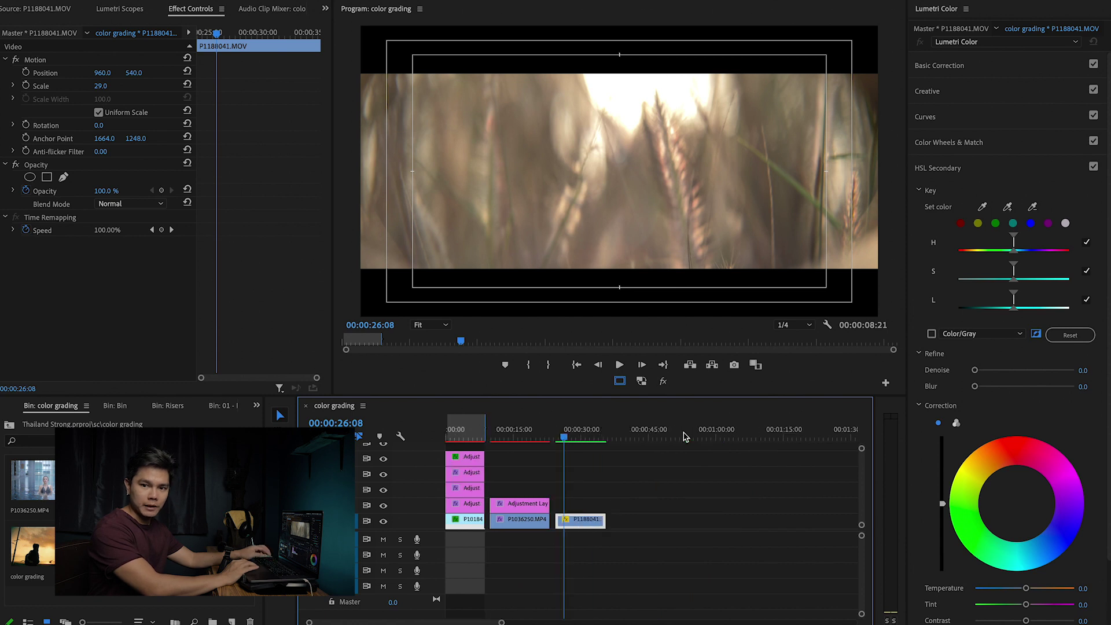
pyautogui.press('\\')
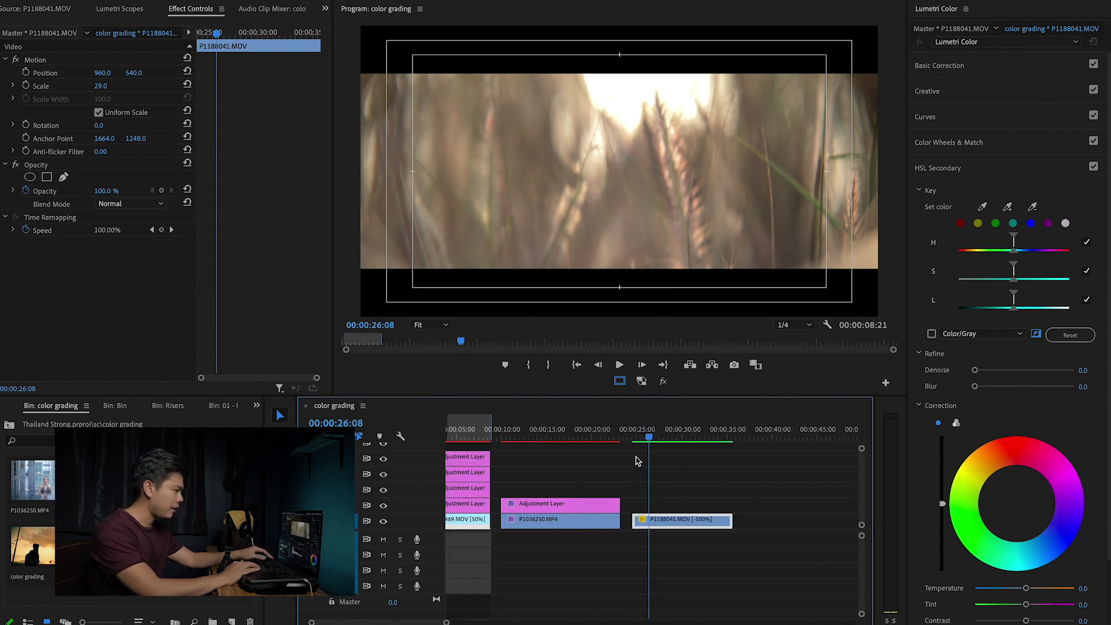
pyautogui.click(650, 438)
pyautogui.moveTo(650, 438)
pyautogui.mouseDown()
pyautogui.moveTo(746, 451)
pyautogui.moveTo(627, 443)
pyautogui.moveTo(660, 437)
pyautogui.mouseUp()
# Open Basic Correction for clip P1188041.MOV and compare its Lumetri Scopes with those of the pool clip
pyautogui.click(942, 66)
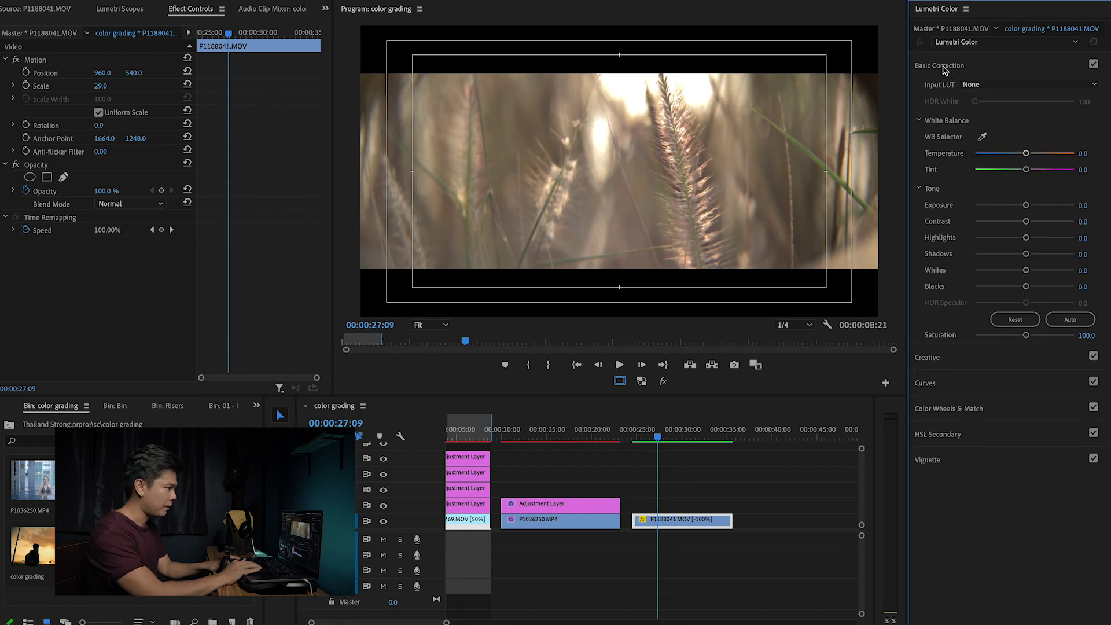
pyautogui.click(119, 12)
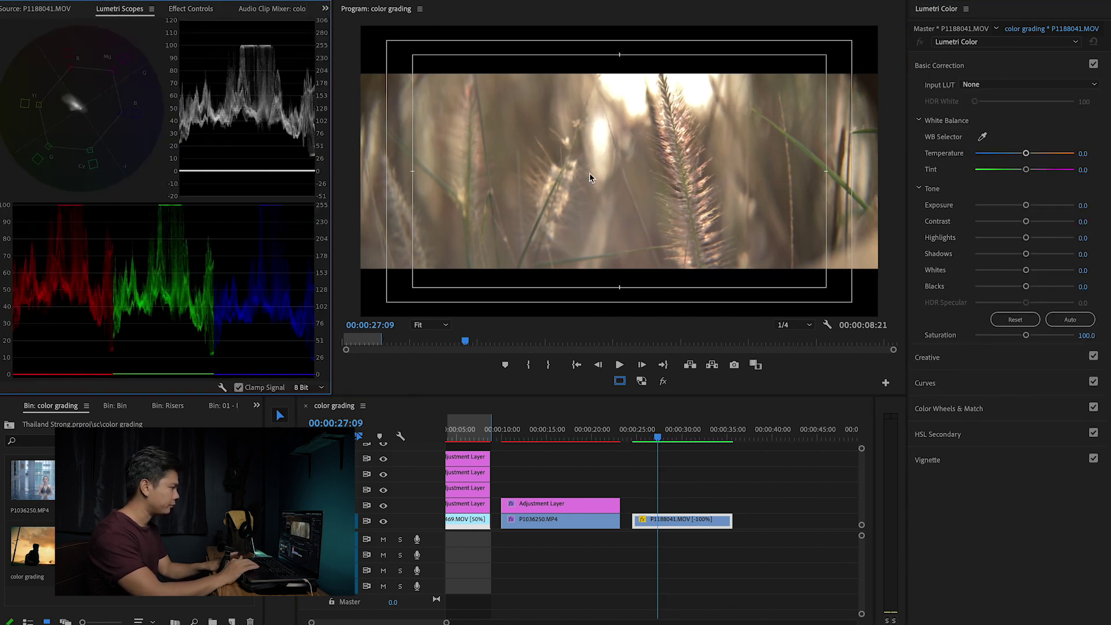
pyautogui.click(546, 435)
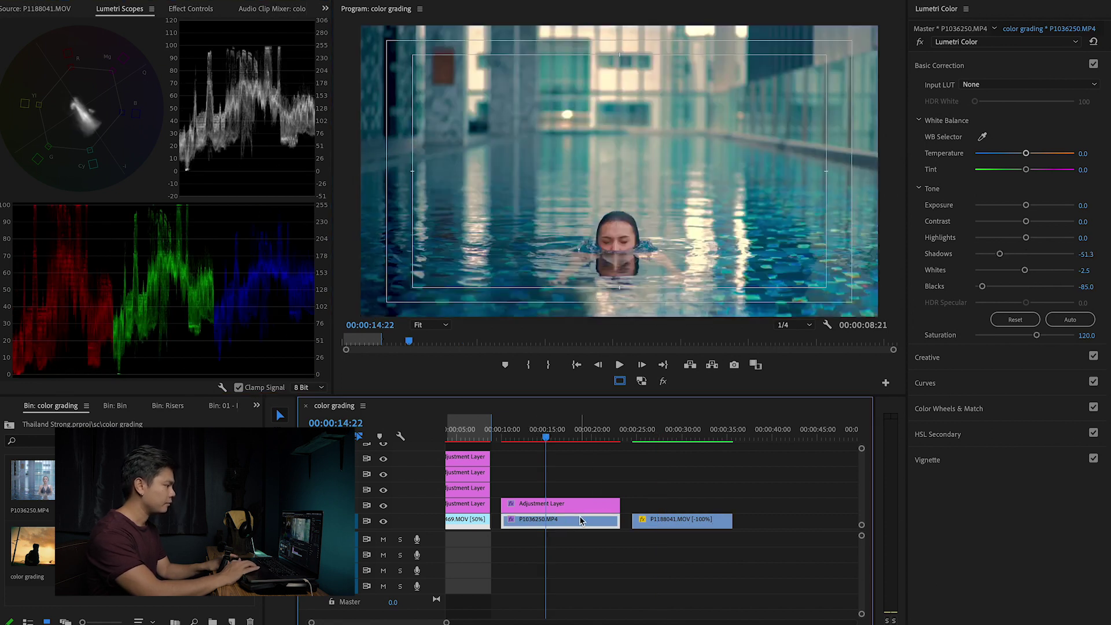
pyautogui.click(658, 419)
pyautogui.click(685, 519)
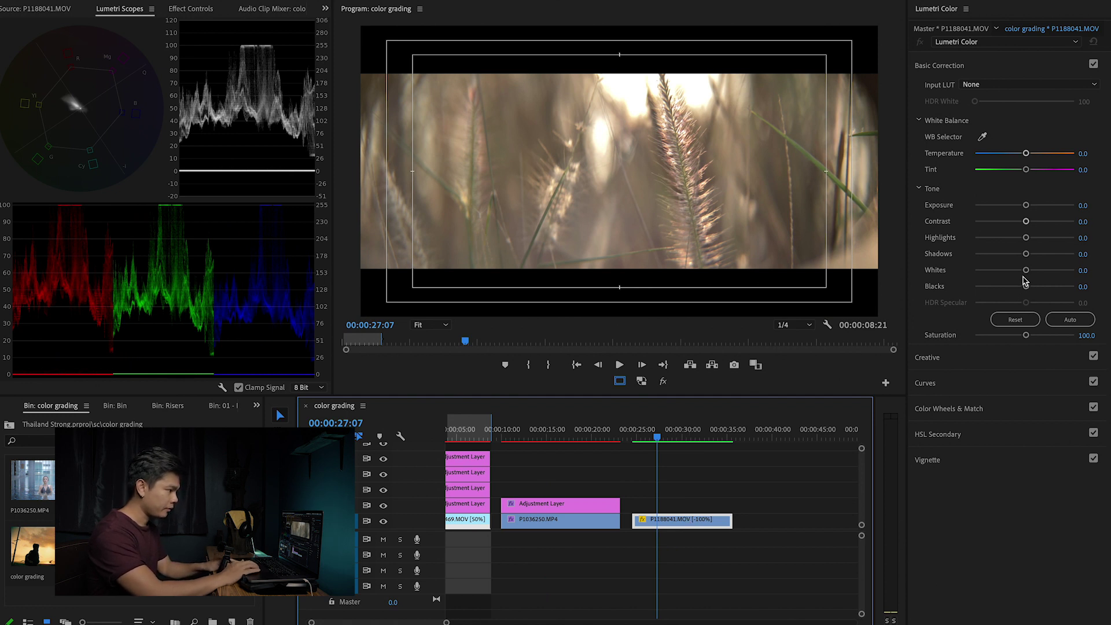
# Set Contrast to 56.3, Shadows to -30.0 and Blacks to -96.3 on P1188041.MOV, and slightly lower the shadows wheel's brightness
pyautogui.click(1045, 222)
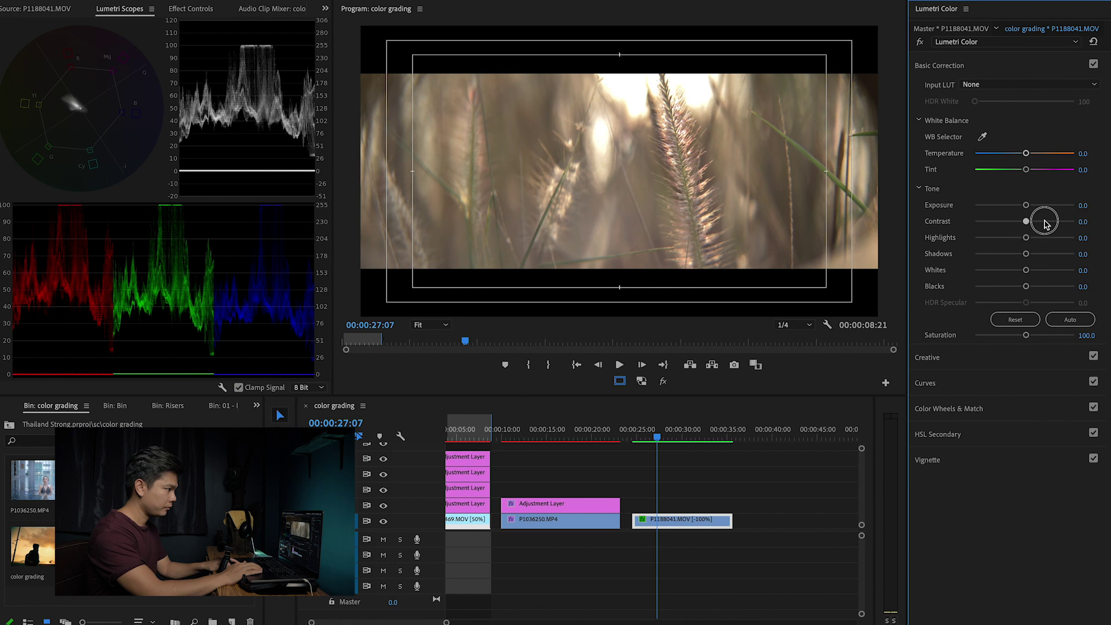
pyautogui.moveTo(1026, 221); pyautogui.dragTo(1053, 225)
pyautogui.moveTo(1025, 287); pyautogui.dragTo(997, 289)
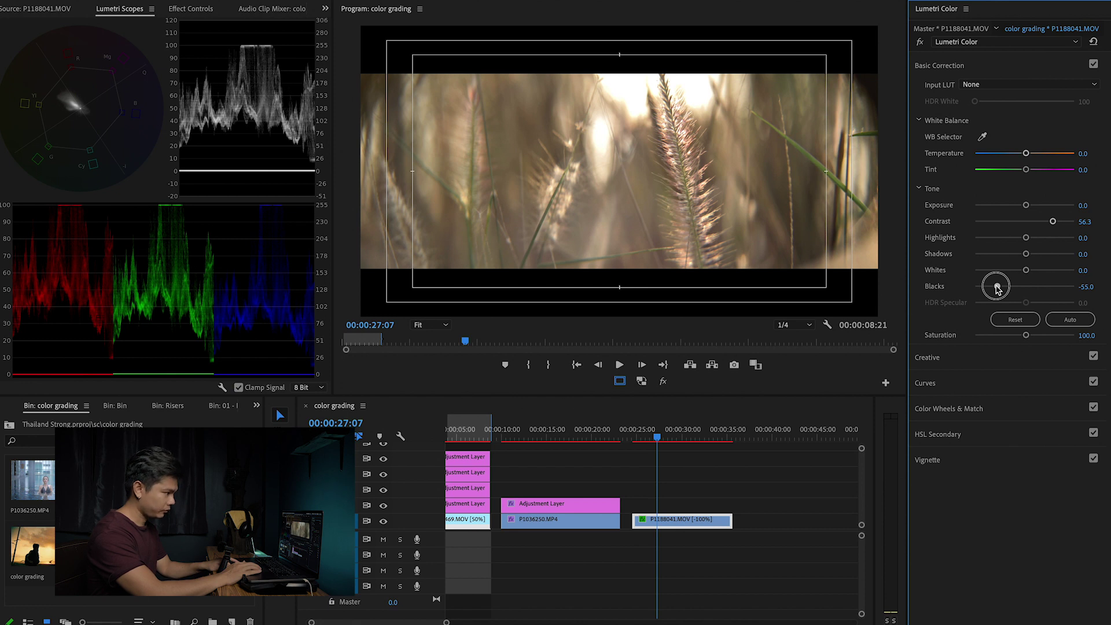
pyautogui.doubleClick(1044, 238)
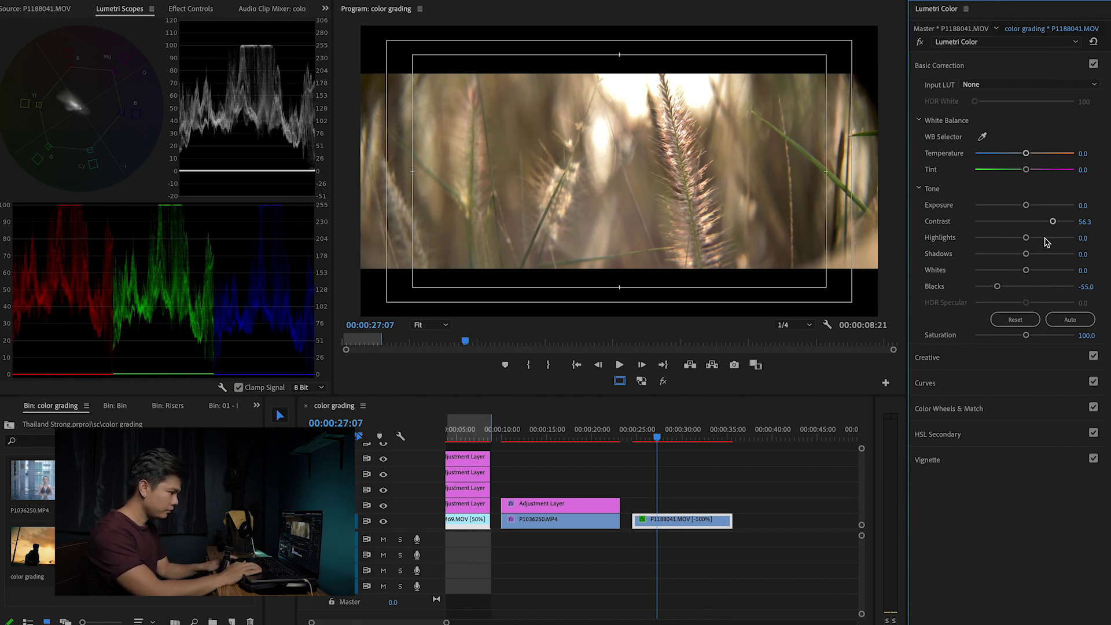
pyautogui.moveTo(1025, 254); pyautogui.dragTo(976, 287)
pyautogui.click(949, 408)
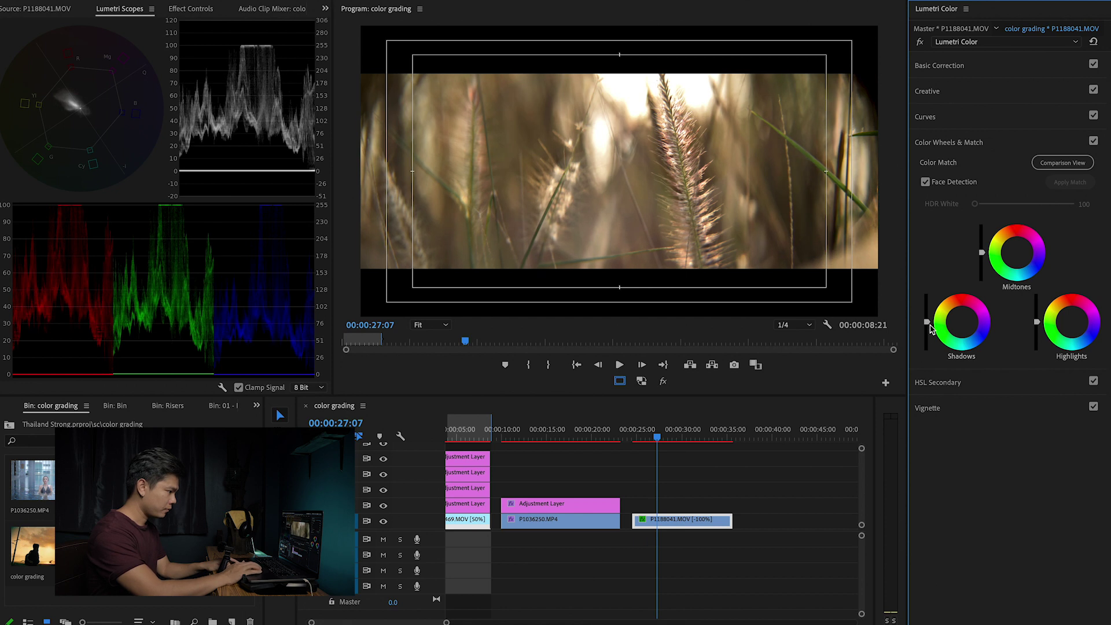
pyautogui.moveTo(926, 321); pyautogui.dragTo(926, 330)
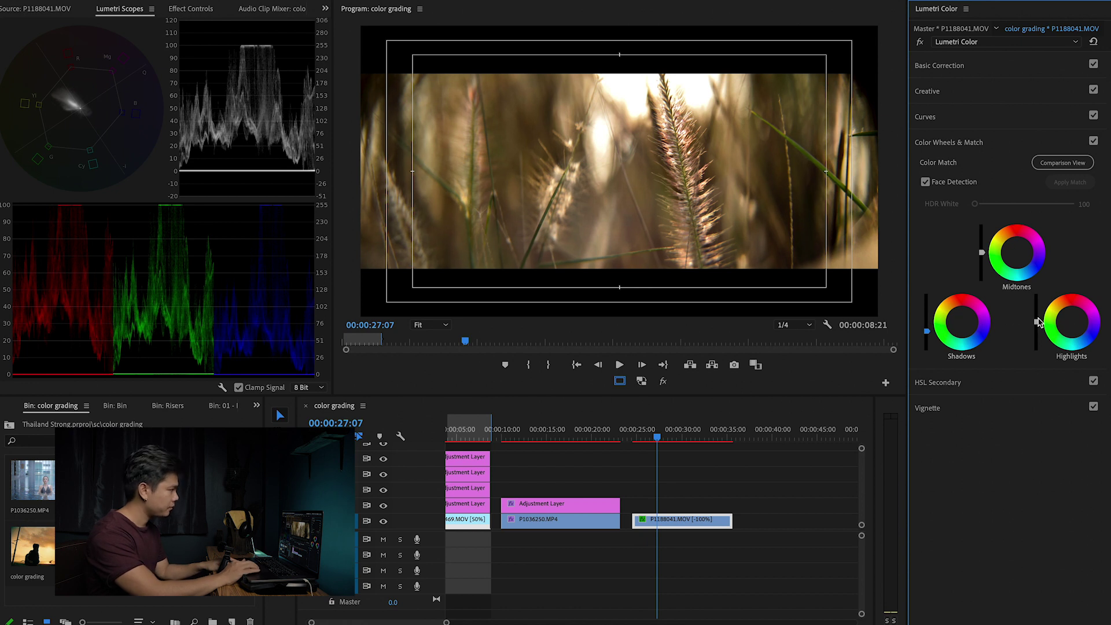
# Set Whites to 18.8 and Saturation to 120 in the basic correction of P1188041.MOV
pyautogui.click(932, 68)
pyautogui.moveTo(1025, 271); pyautogui.dragTo(1034, 276)
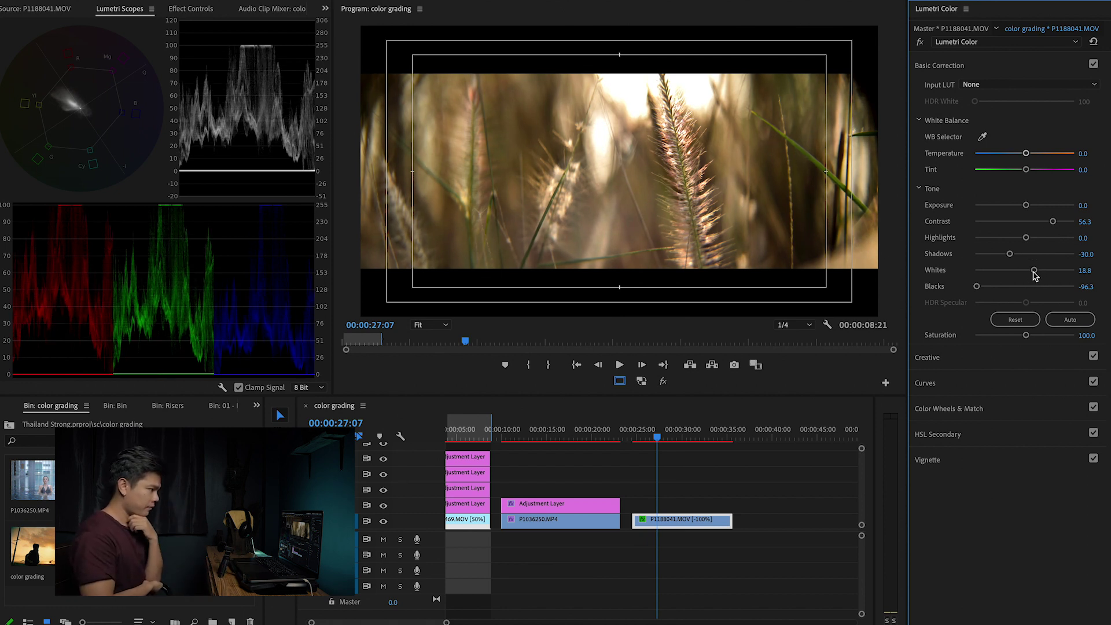
pyautogui.click(1086, 336)
pyautogui.write('120')
pyautogui.press('Return')
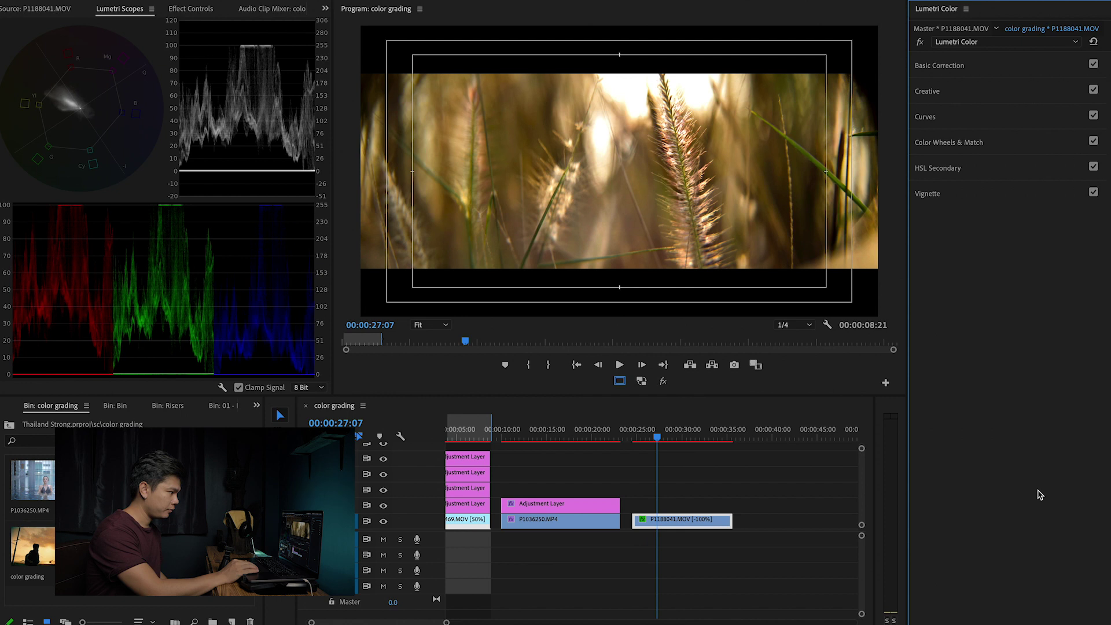
# Add an adjustment layer spanning clip P1188041.MOV on the track above and open its HSL Secondary controls
pyautogui.moveTo(98, 480); pyautogui.dragTo(731, 506)
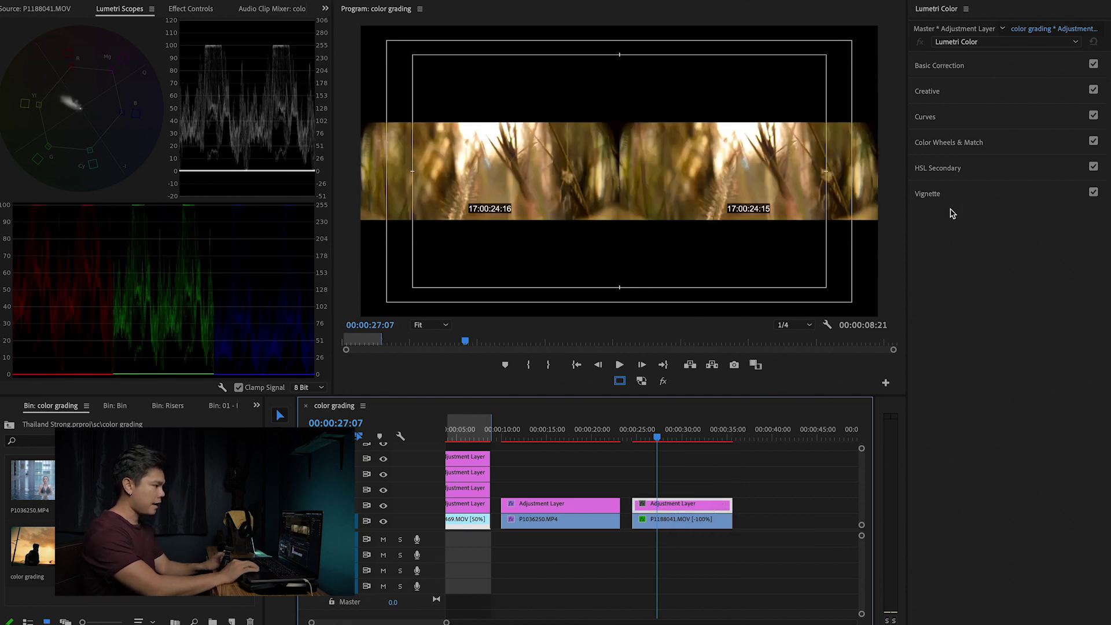
pyautogui.click(954, 144)
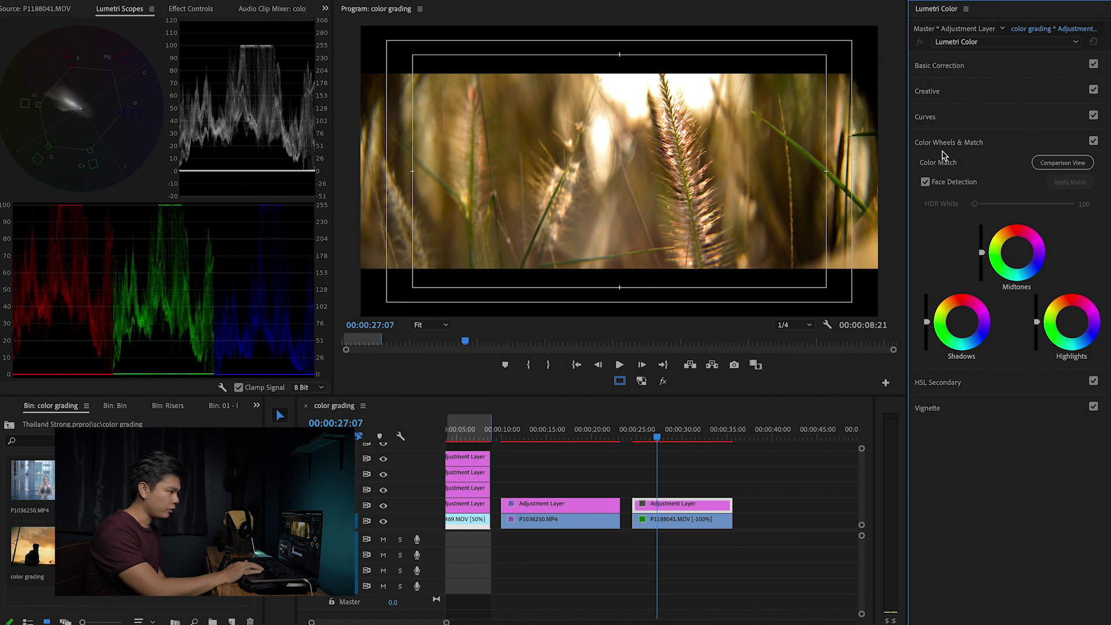
pyautogui.click(940, 145)
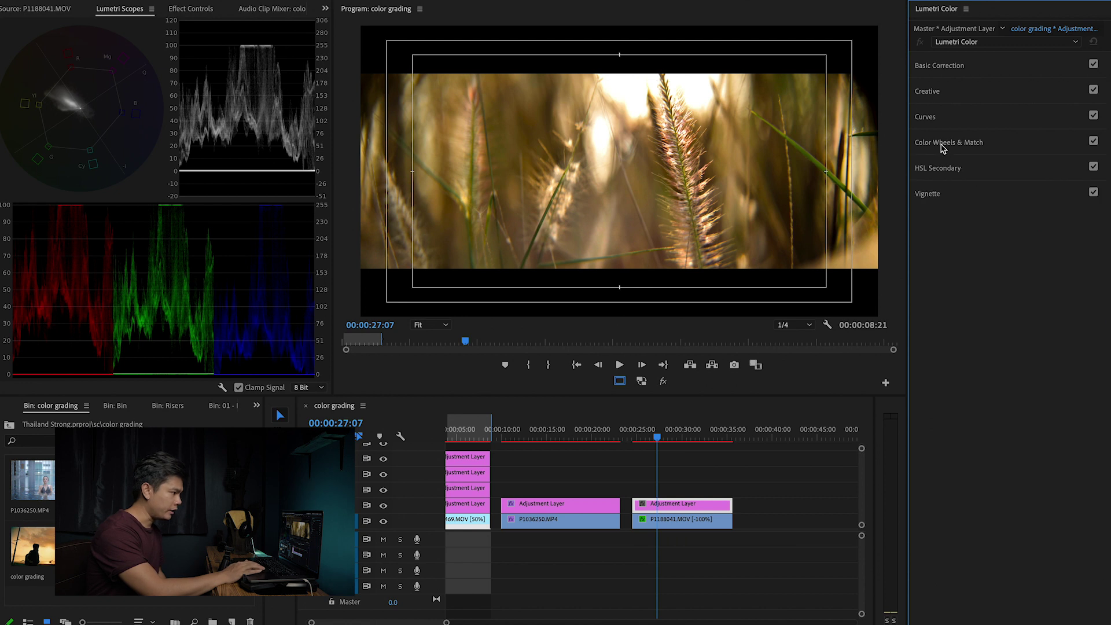
pyautogui.click(947, 172)
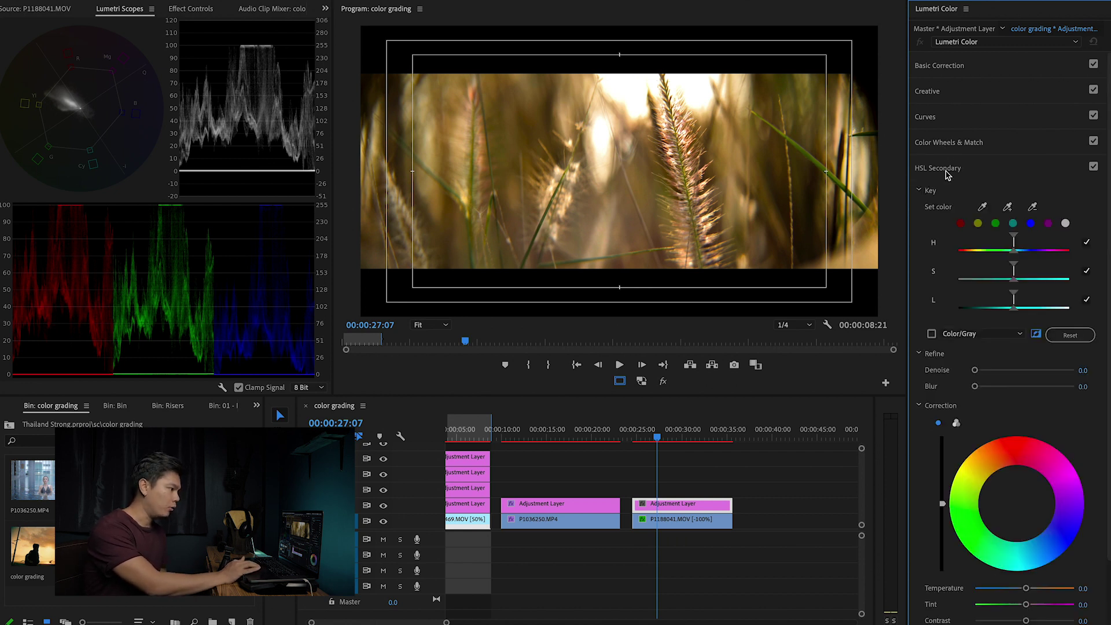
# Tint the adjustment layer's shadows towards teal-blue and its highlights towards orange with the Lumetri color wheels
pyautogui.click(954, 146)
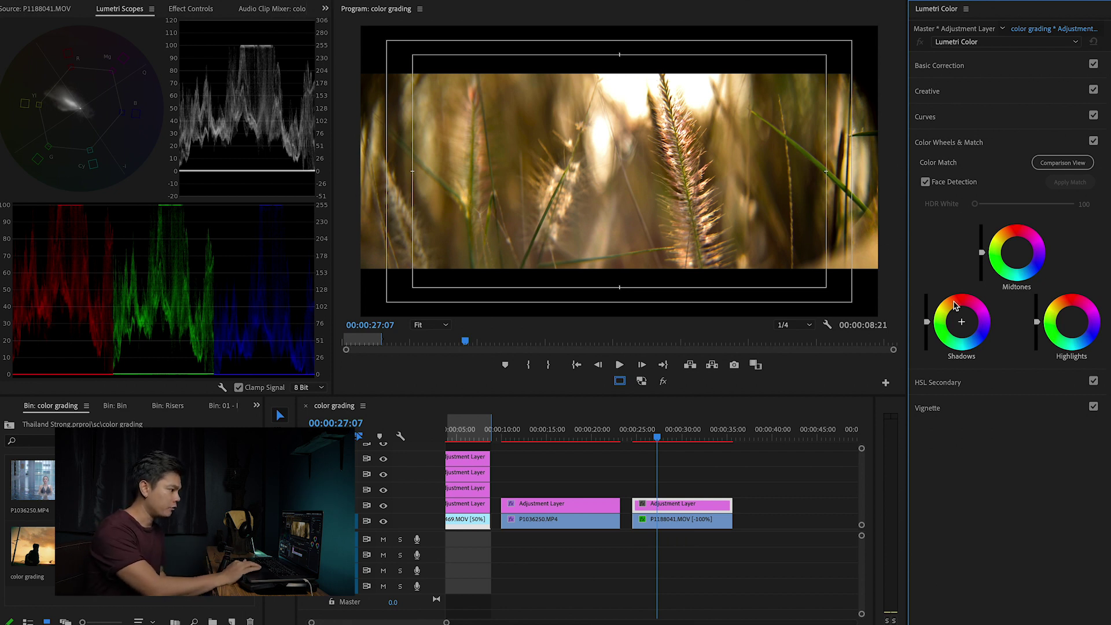
pyautogui.moveTo(961, 321); pyautogui.dragTo(967, 334)
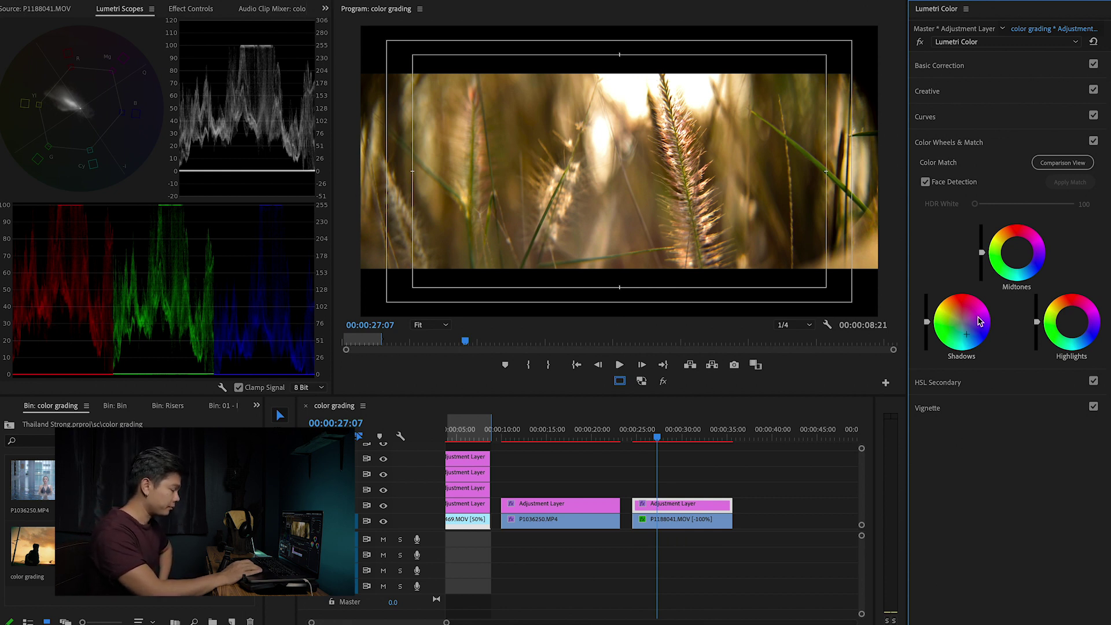
pyautogui.hotkey('ctrl', 'z')
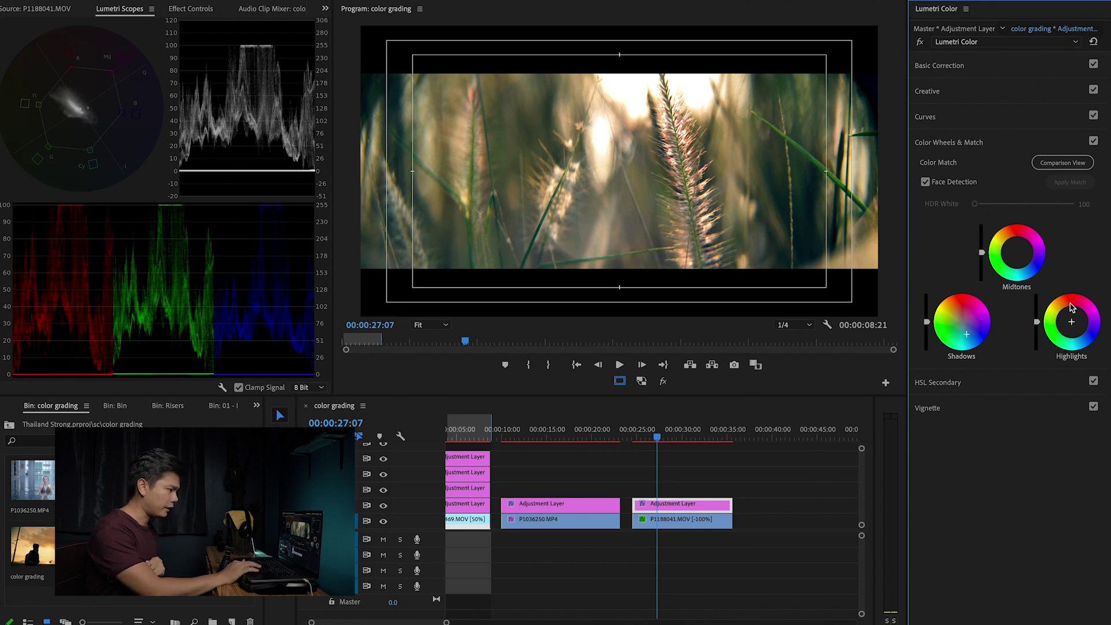
pyautogui.moveTo(1071, 321); pyautogui.dragTo(1066, 306)
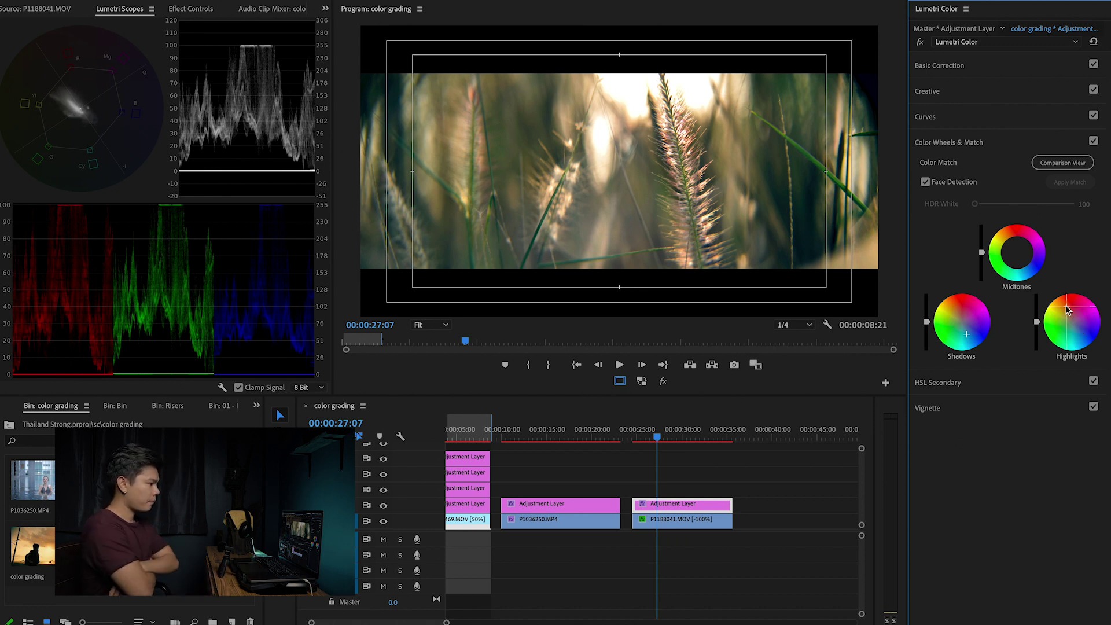
pyautogui.moveTo(1068, 309); pyautogui.dragTo(1068, 310)
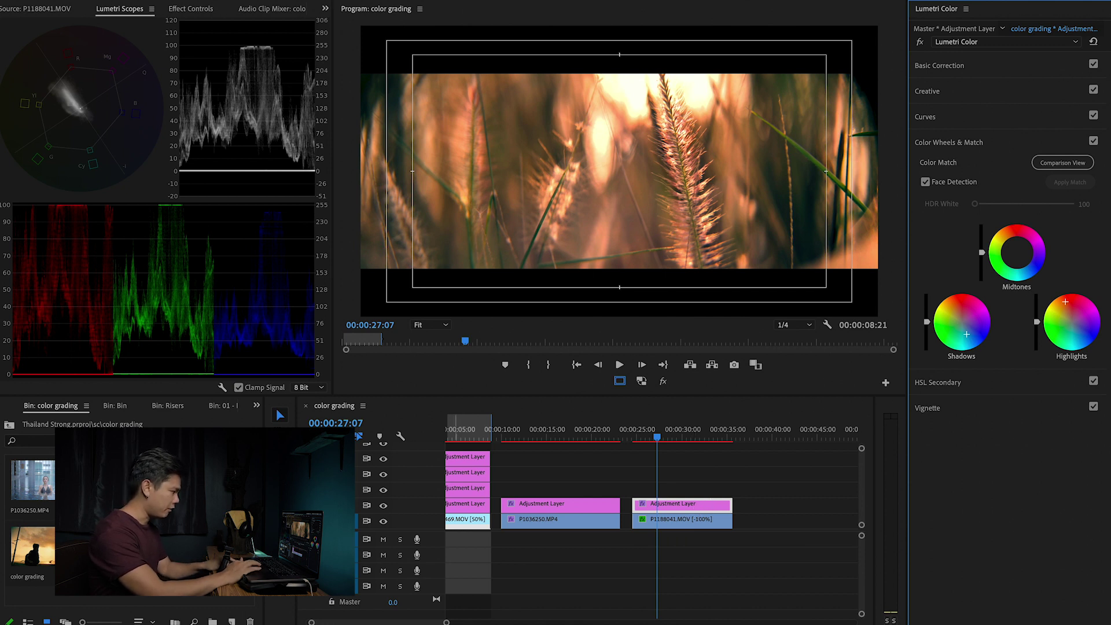
# Move the tinted adjustment layer up one track and add orange, green and cyan points to the lower layer's Hue vs Sat curve
pyautogui.moveTo(679, 509); pyautogui.dragTo(680, 489)
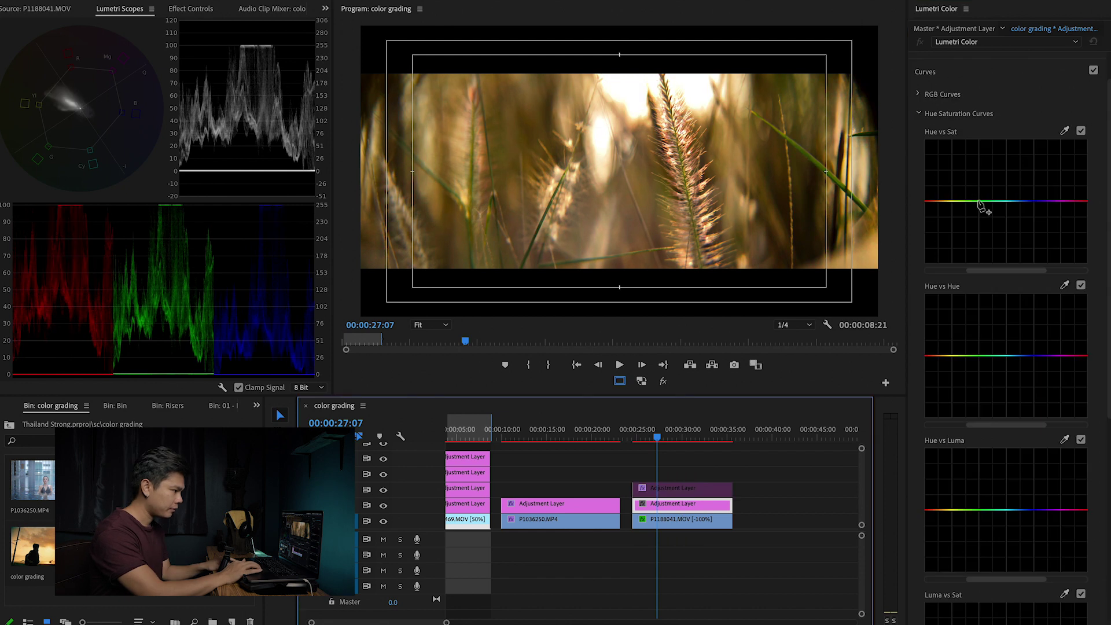
pyautogui.click(978, 202)
pyautogui.click(940, 202)
pyautogui.click(1005, 202)
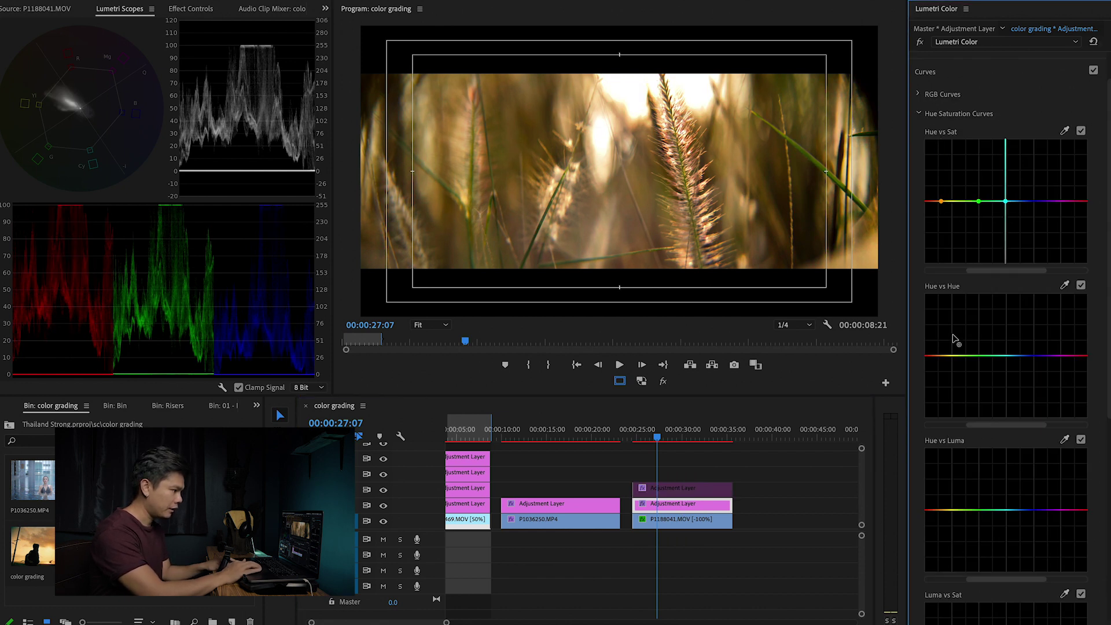
# Add yellow-orange, green and cyan points to the Hue vs Hue curve and lower the green point of the Hue vs Sat curve
pyautogui.click(945, 355)
pyautogui.click(981, 355)
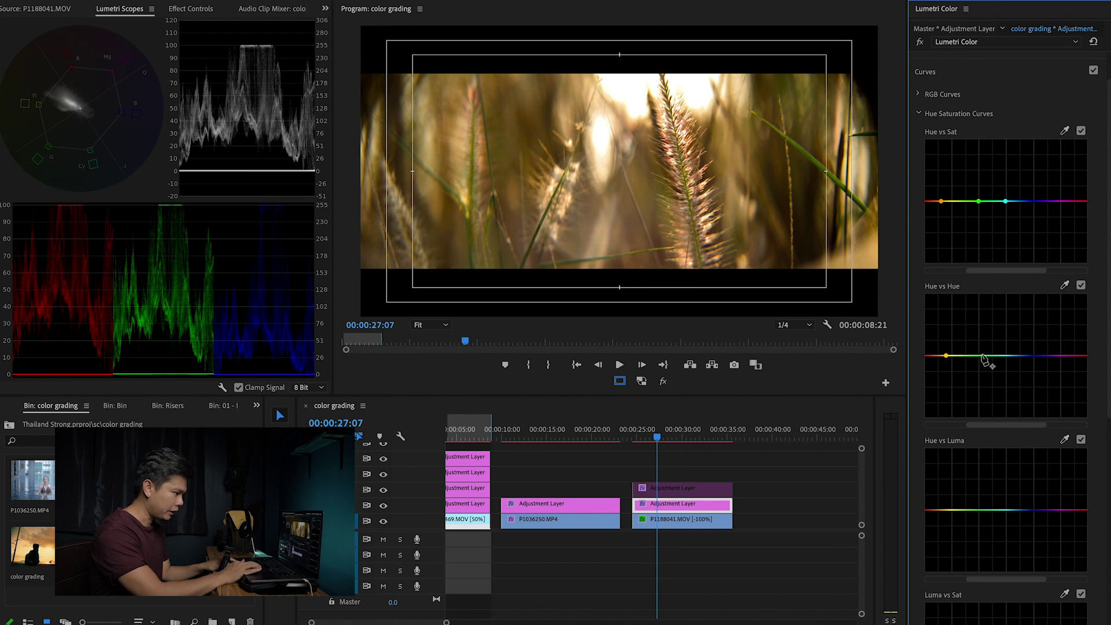
pyautogui.click(1003, 355)
pyautogui.moveTo(978, 202); pyautogui.dragTo(975, 234)
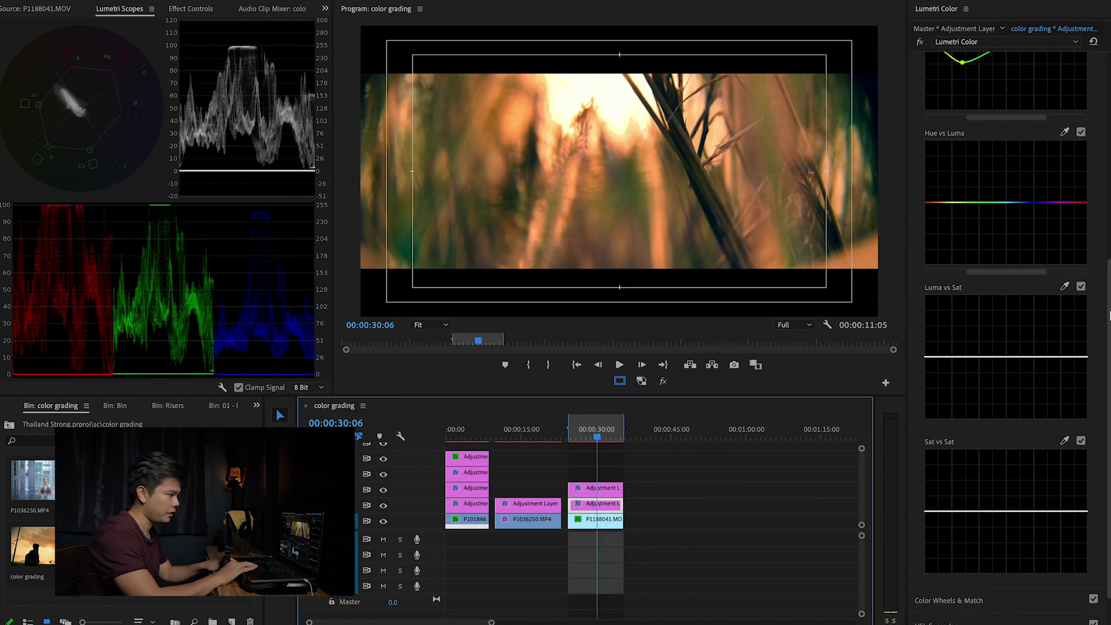
# Add another green point to the Hue vs Hue curve and pull the yellow-green point down towards yellow
pyautogui.moveTo(1109, 315); pyautogui.dragTo(1109, 200)
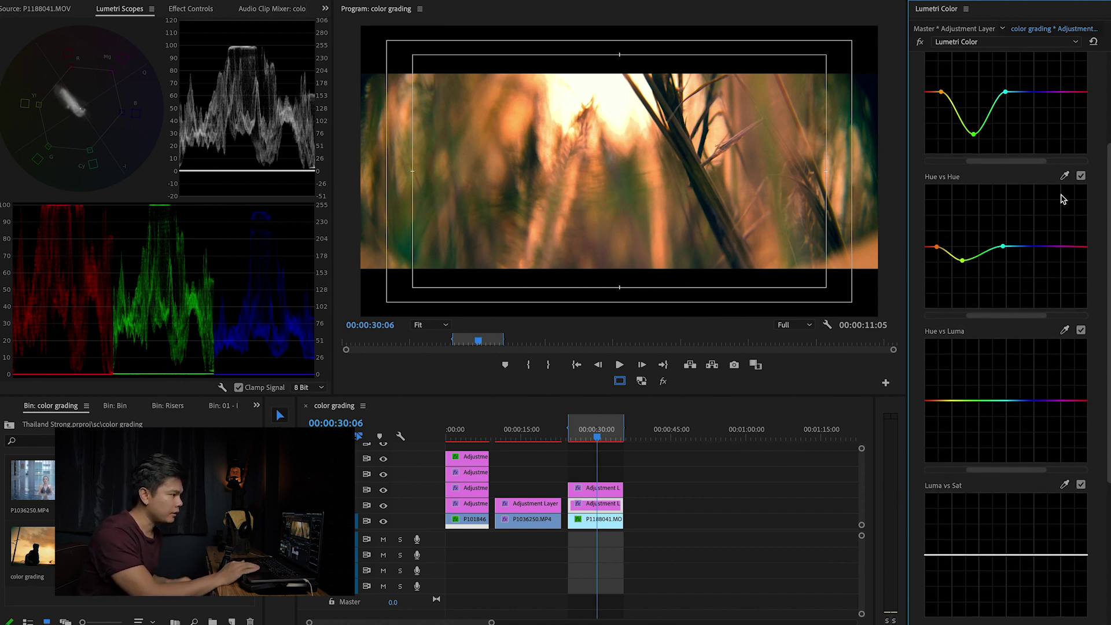
pyautogui.click(975, 256)
pyautogui.moveTo(962, 262); pyautogui.dragTo(951, 267)
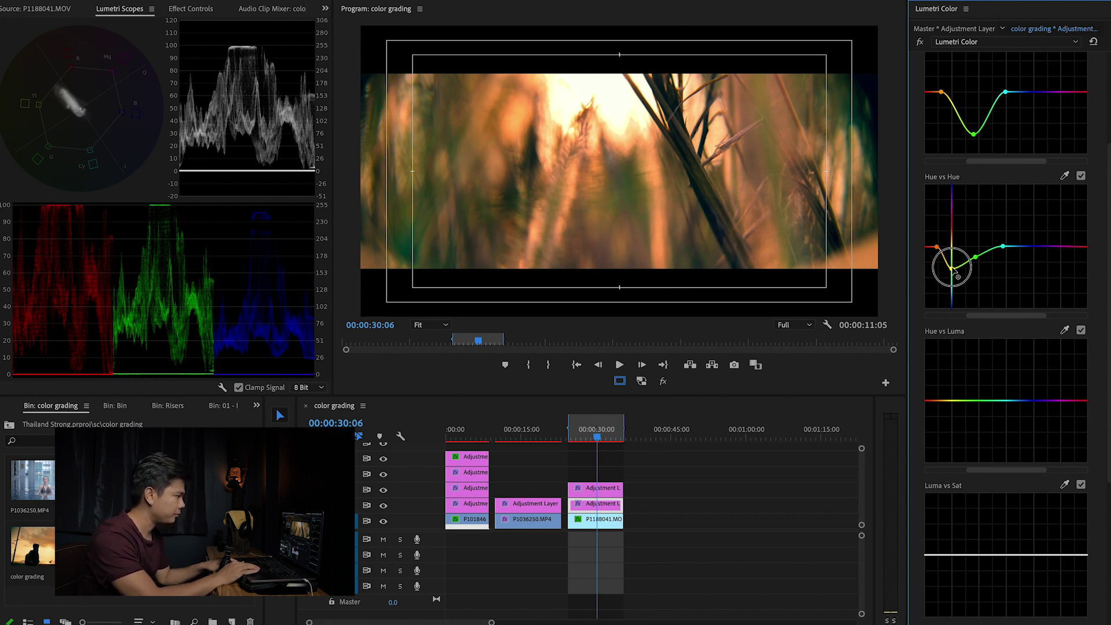
# Set the playback resolution to 1/4 and lower the green range of the Hue vs Hue curve while viewing the frame at 00:00:27:15
pyautogui.click(793, 325)
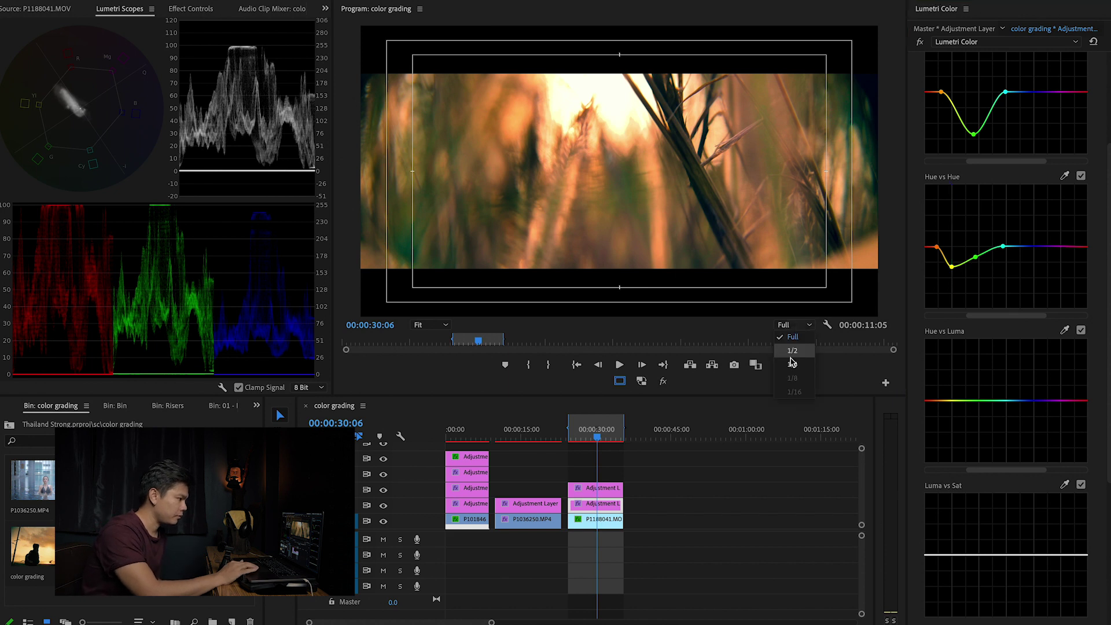
pyautogui.click(789, 356)
pyautogui.click(582, 440)
pyautogui.moveTo(975, 257); pyautogui.dragTo(970, 285)
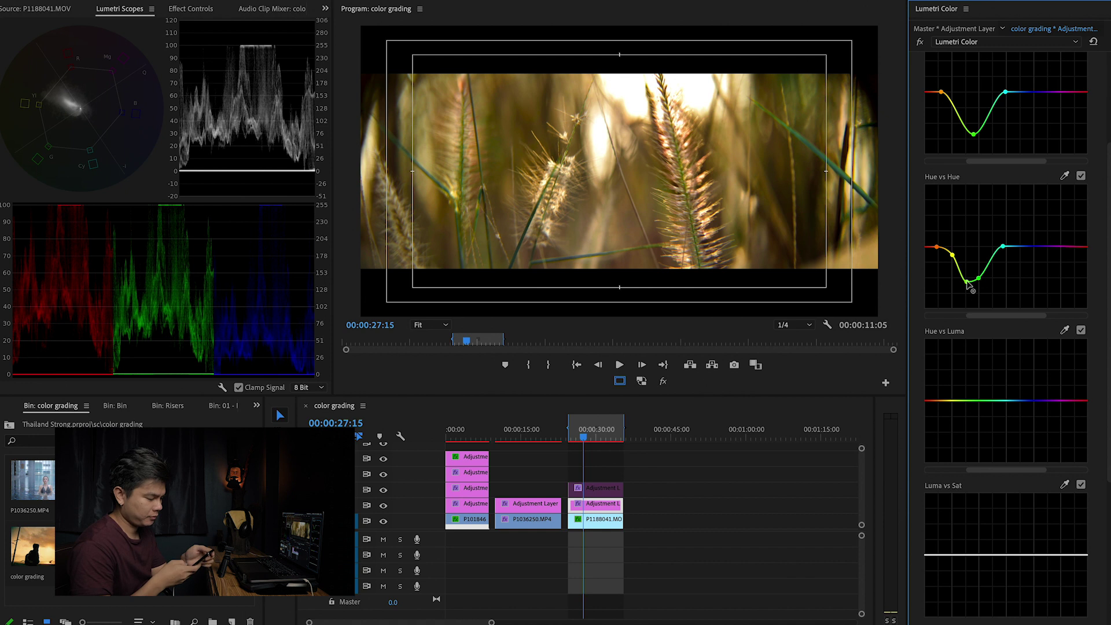
# Play back the graded grass clip briefly and select the upper adjustment layer above P1188041.MOV
pyautogui.press('space')
pyautogui.press('space')
pyautogui.click(601, 489)
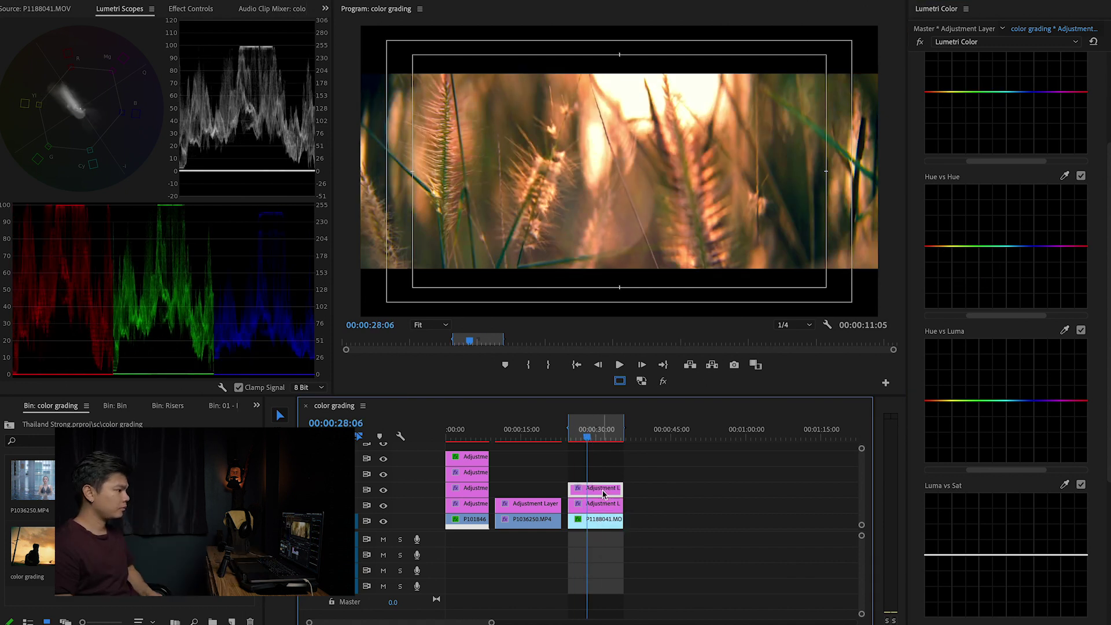